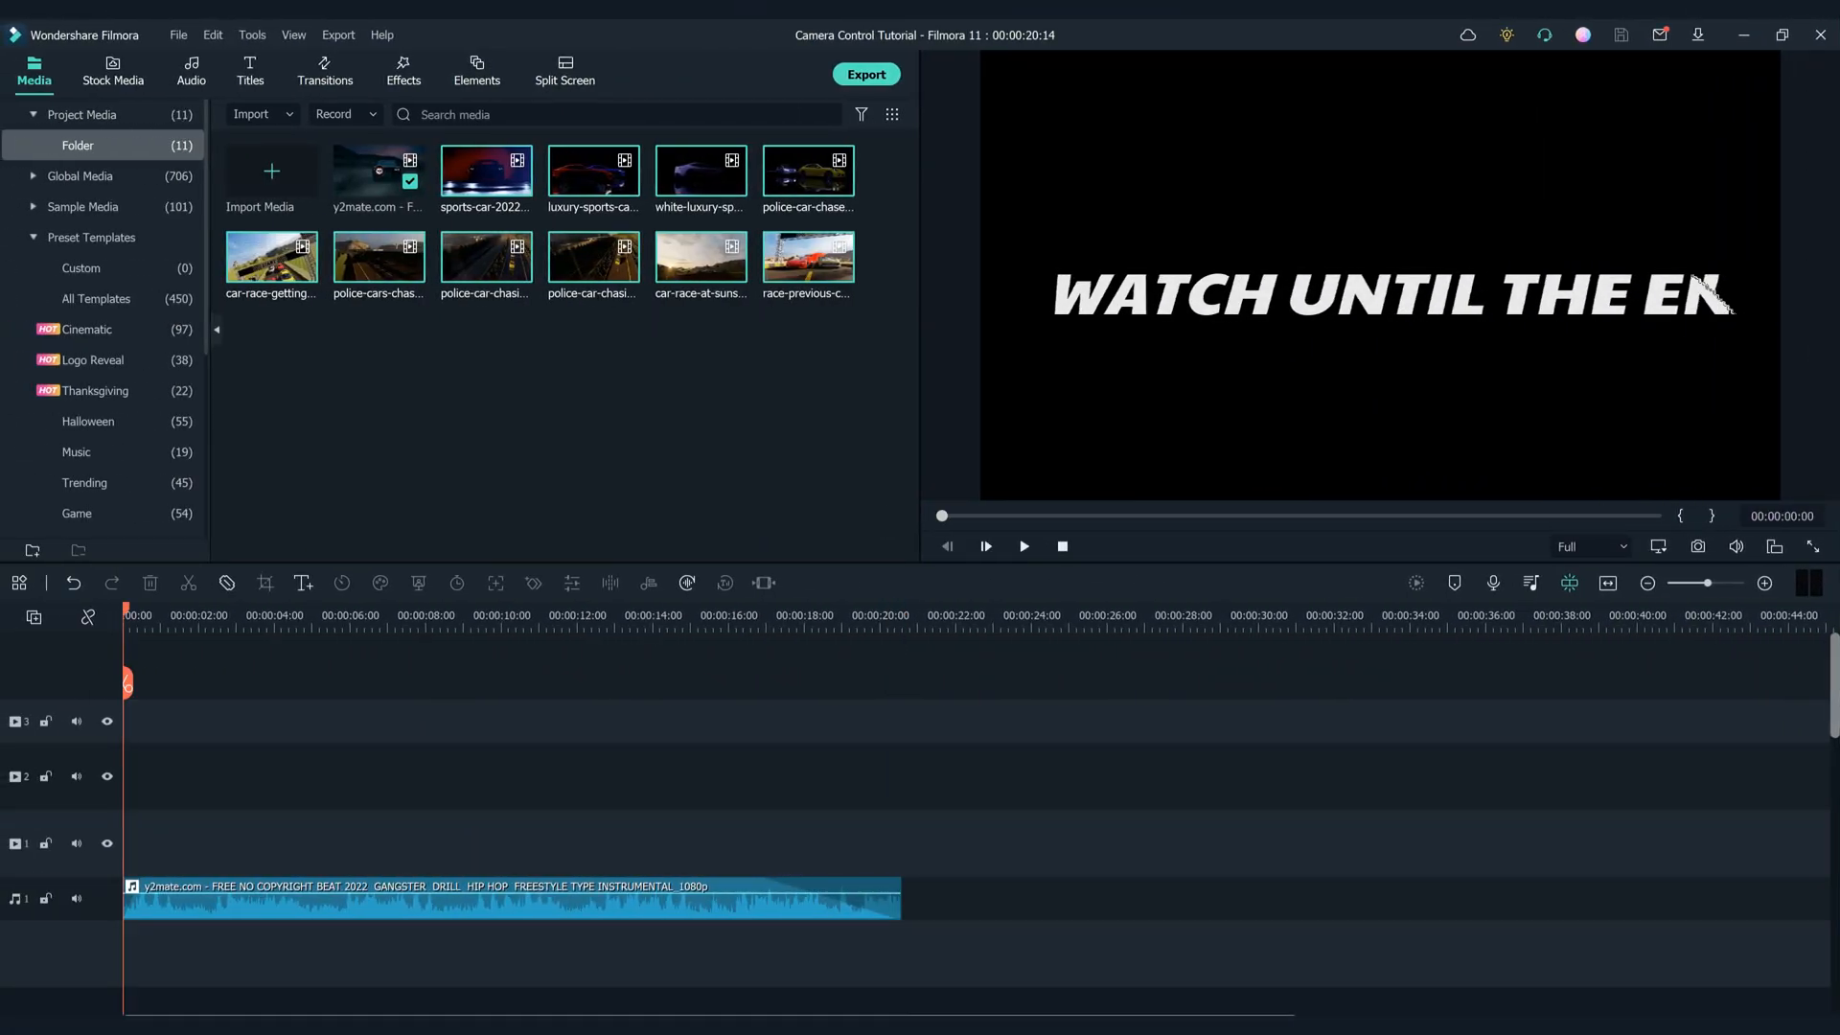
Add the sports-car-2022 clip to the start of the first video track and preview it
key("Escape")
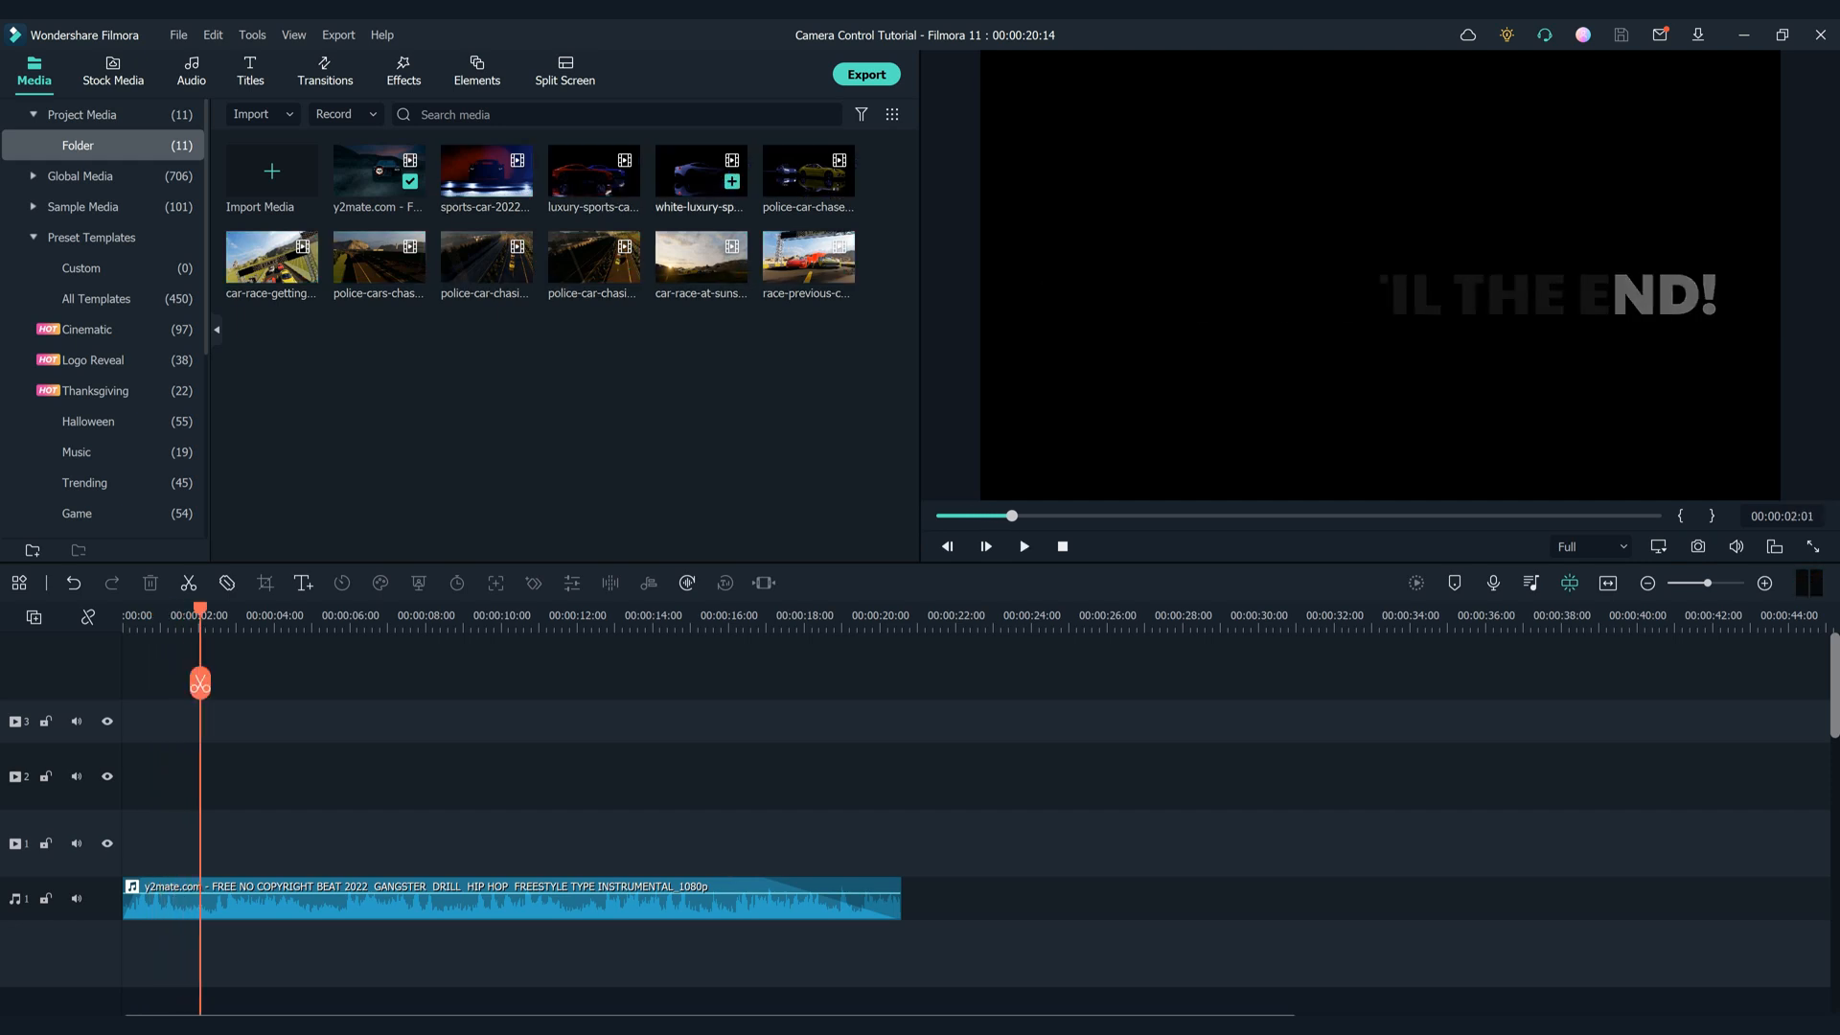
left_click(517, 181)
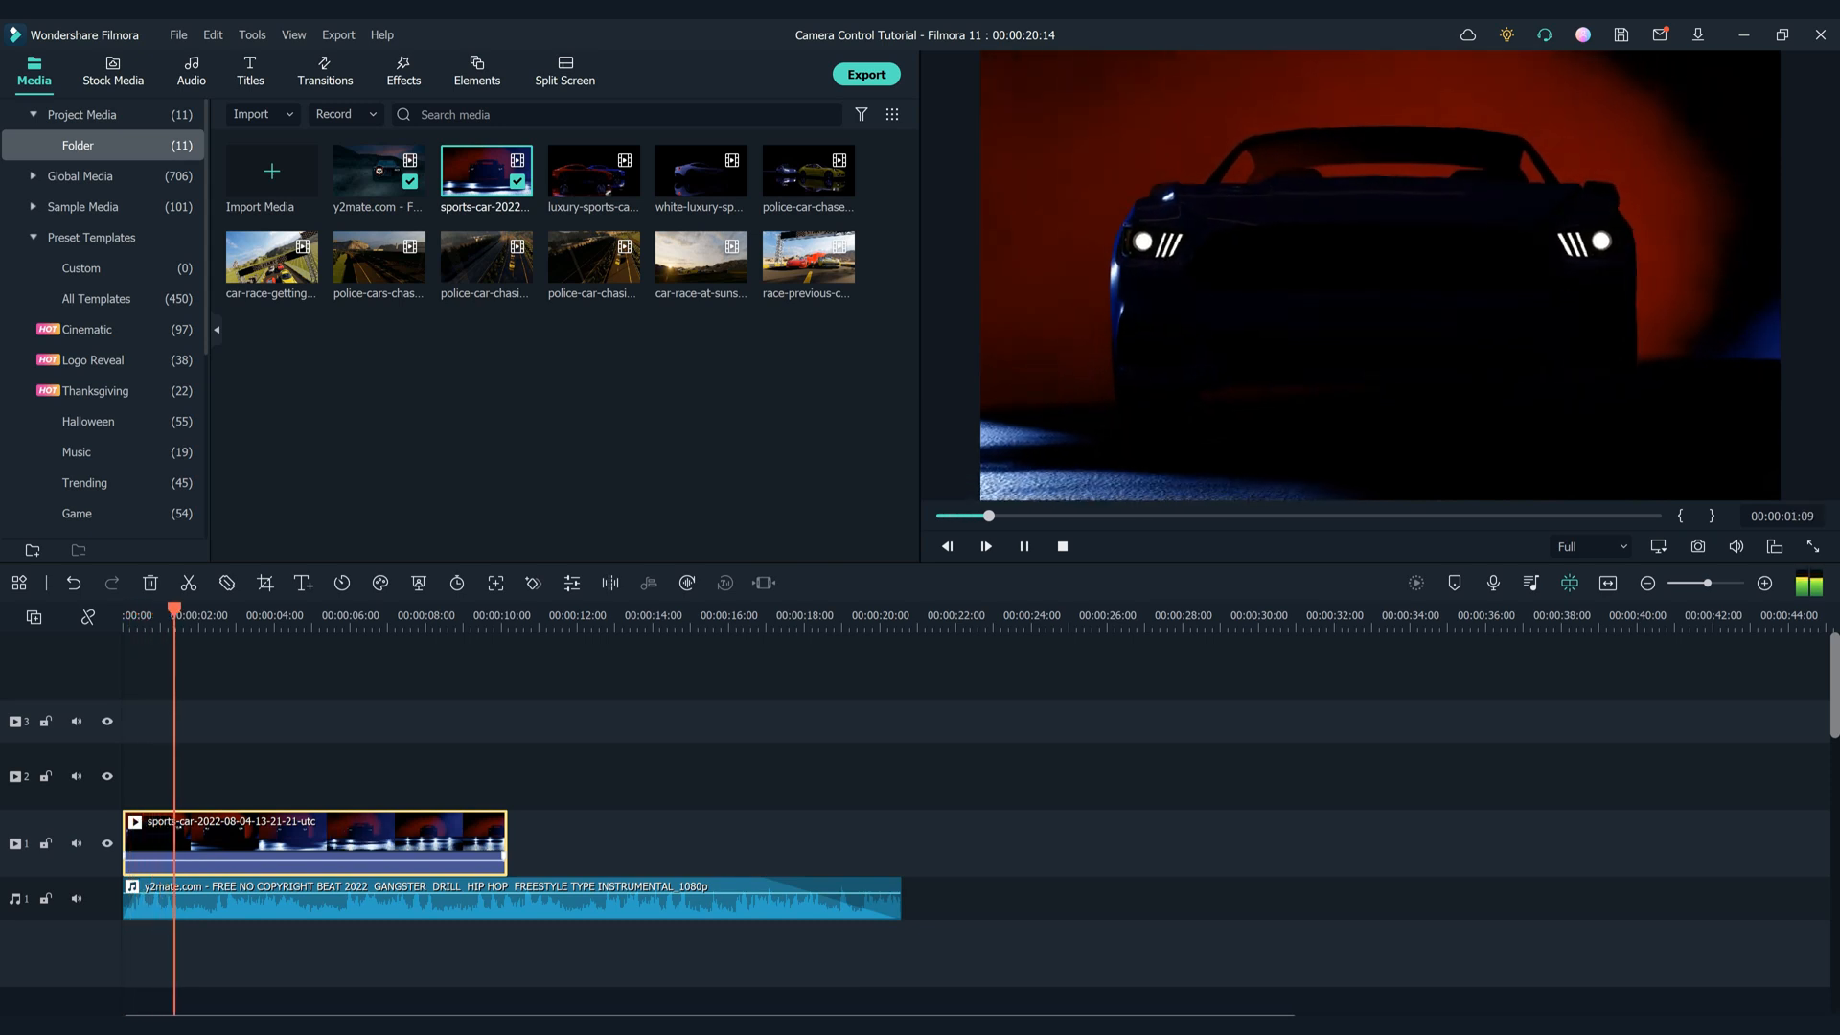
key("space")
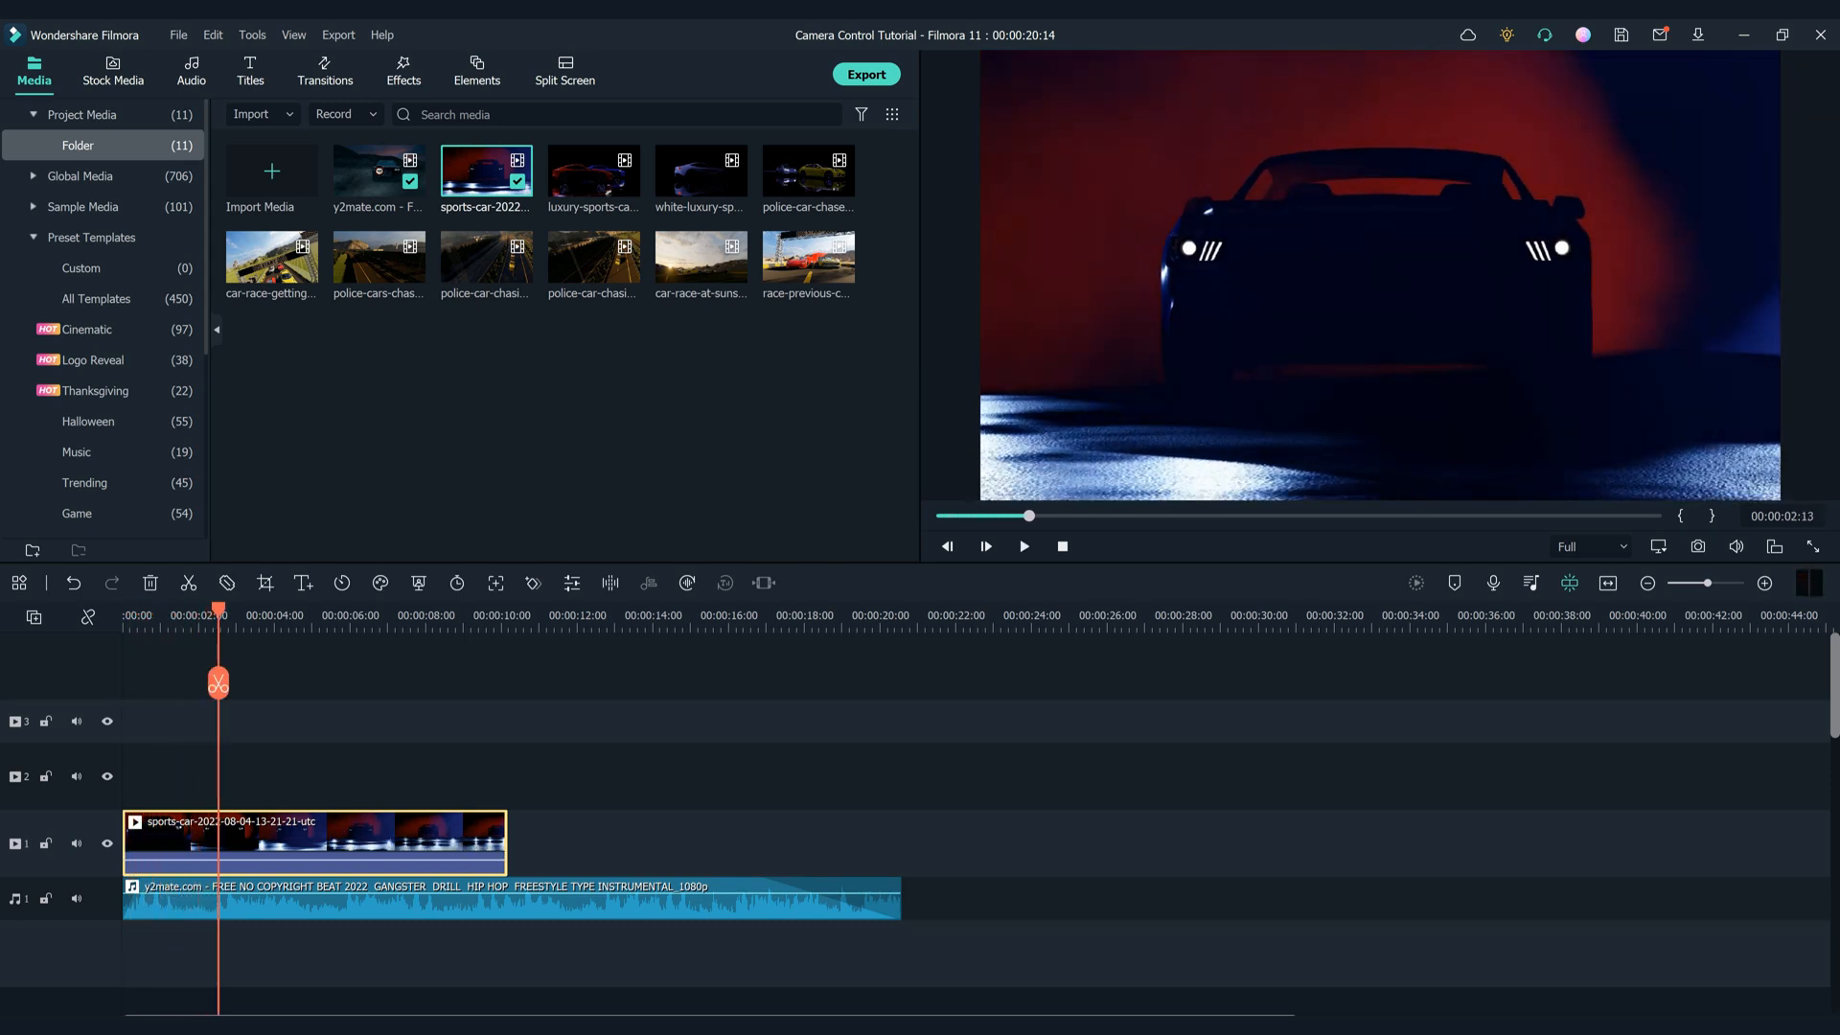
Split the sports-car clip at about 00:00:02:11, speed up its second part, and save the project
left_click_drag(218, 682, 355, 682)
key("Delete")
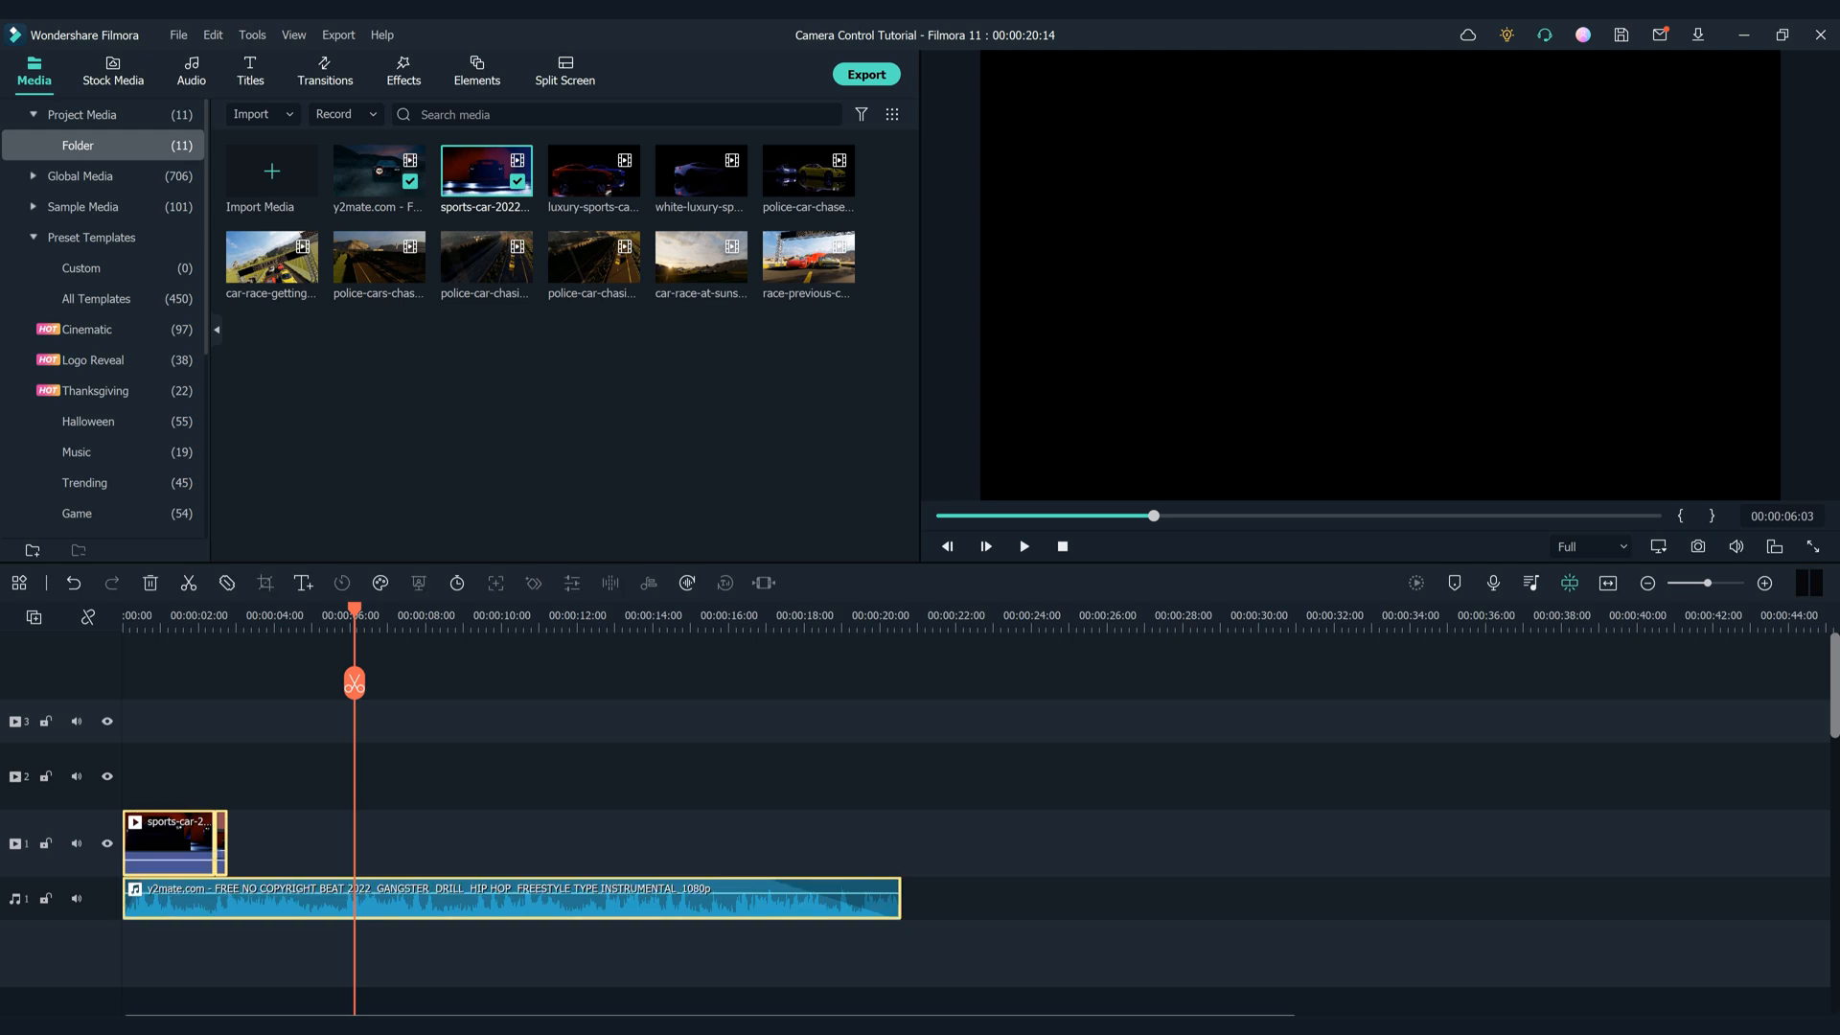
key("ctrl+s")
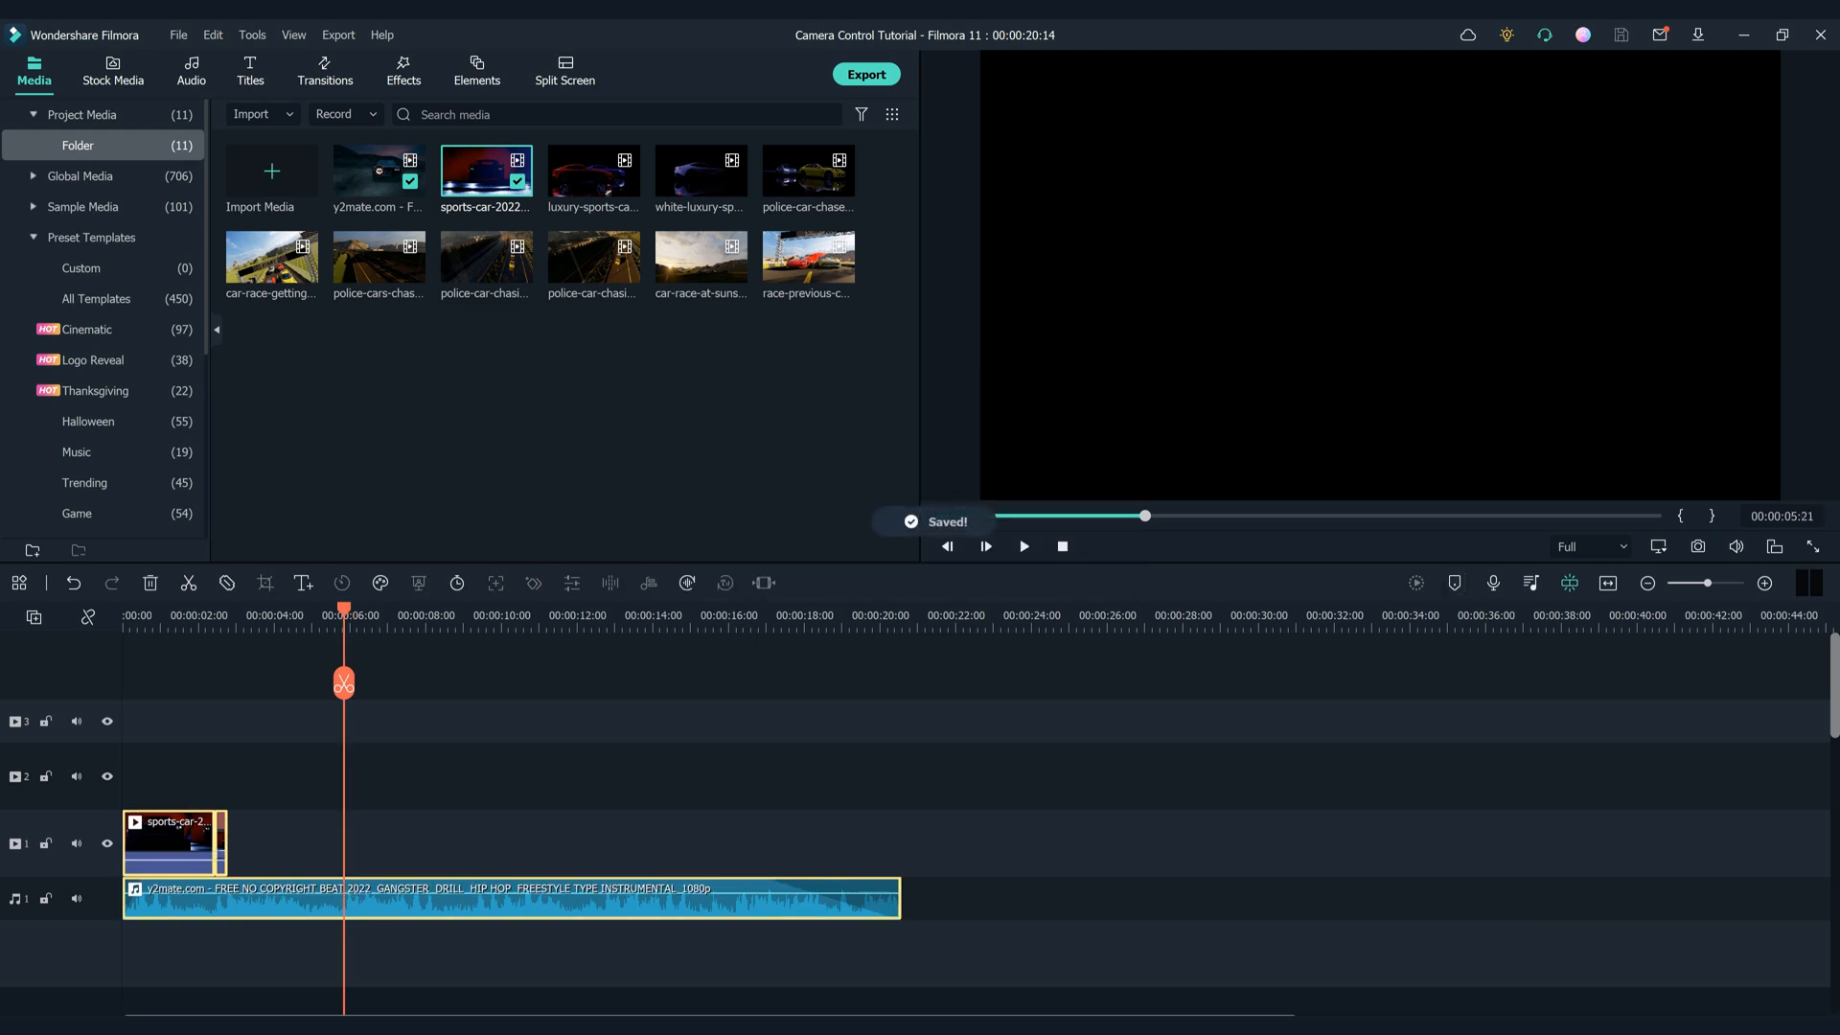
Place the police-cars-chasing clip directly after the sped-up sports-car piece on the first video track and save the project
key("space")
key("ctrl+equal")
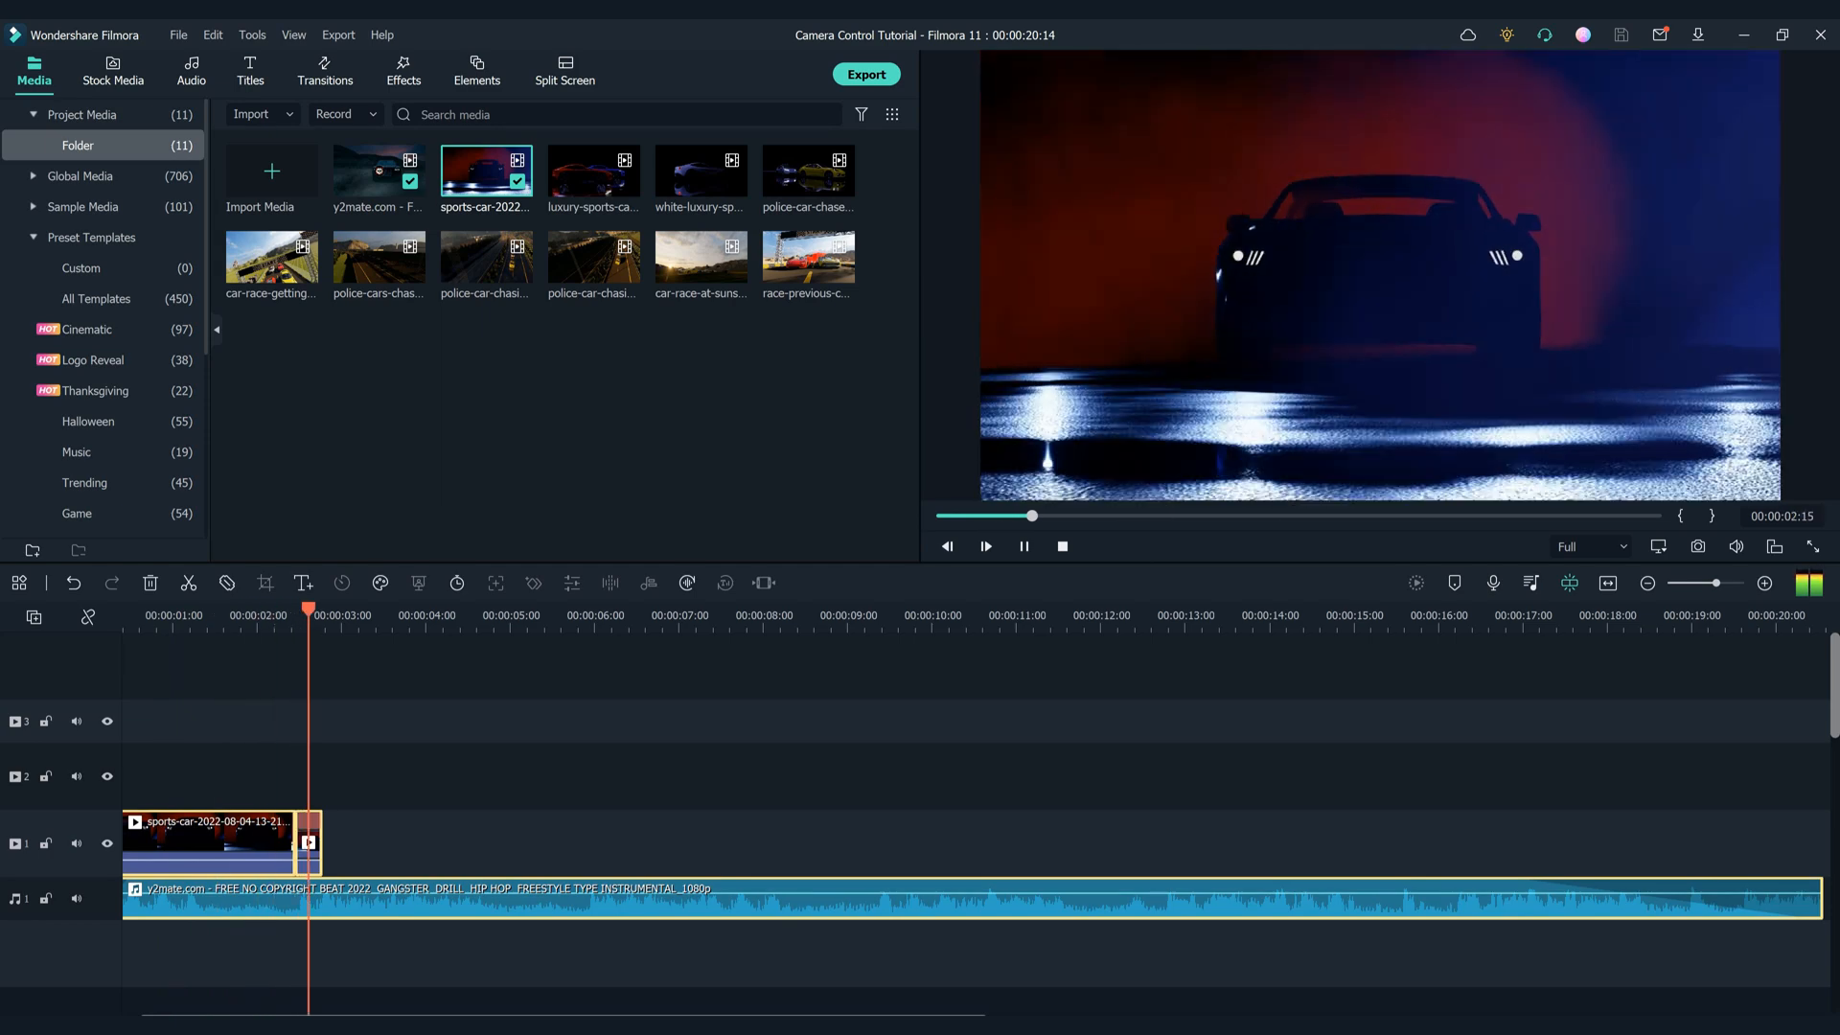
left_click_drag(379, 258, 331, 843)
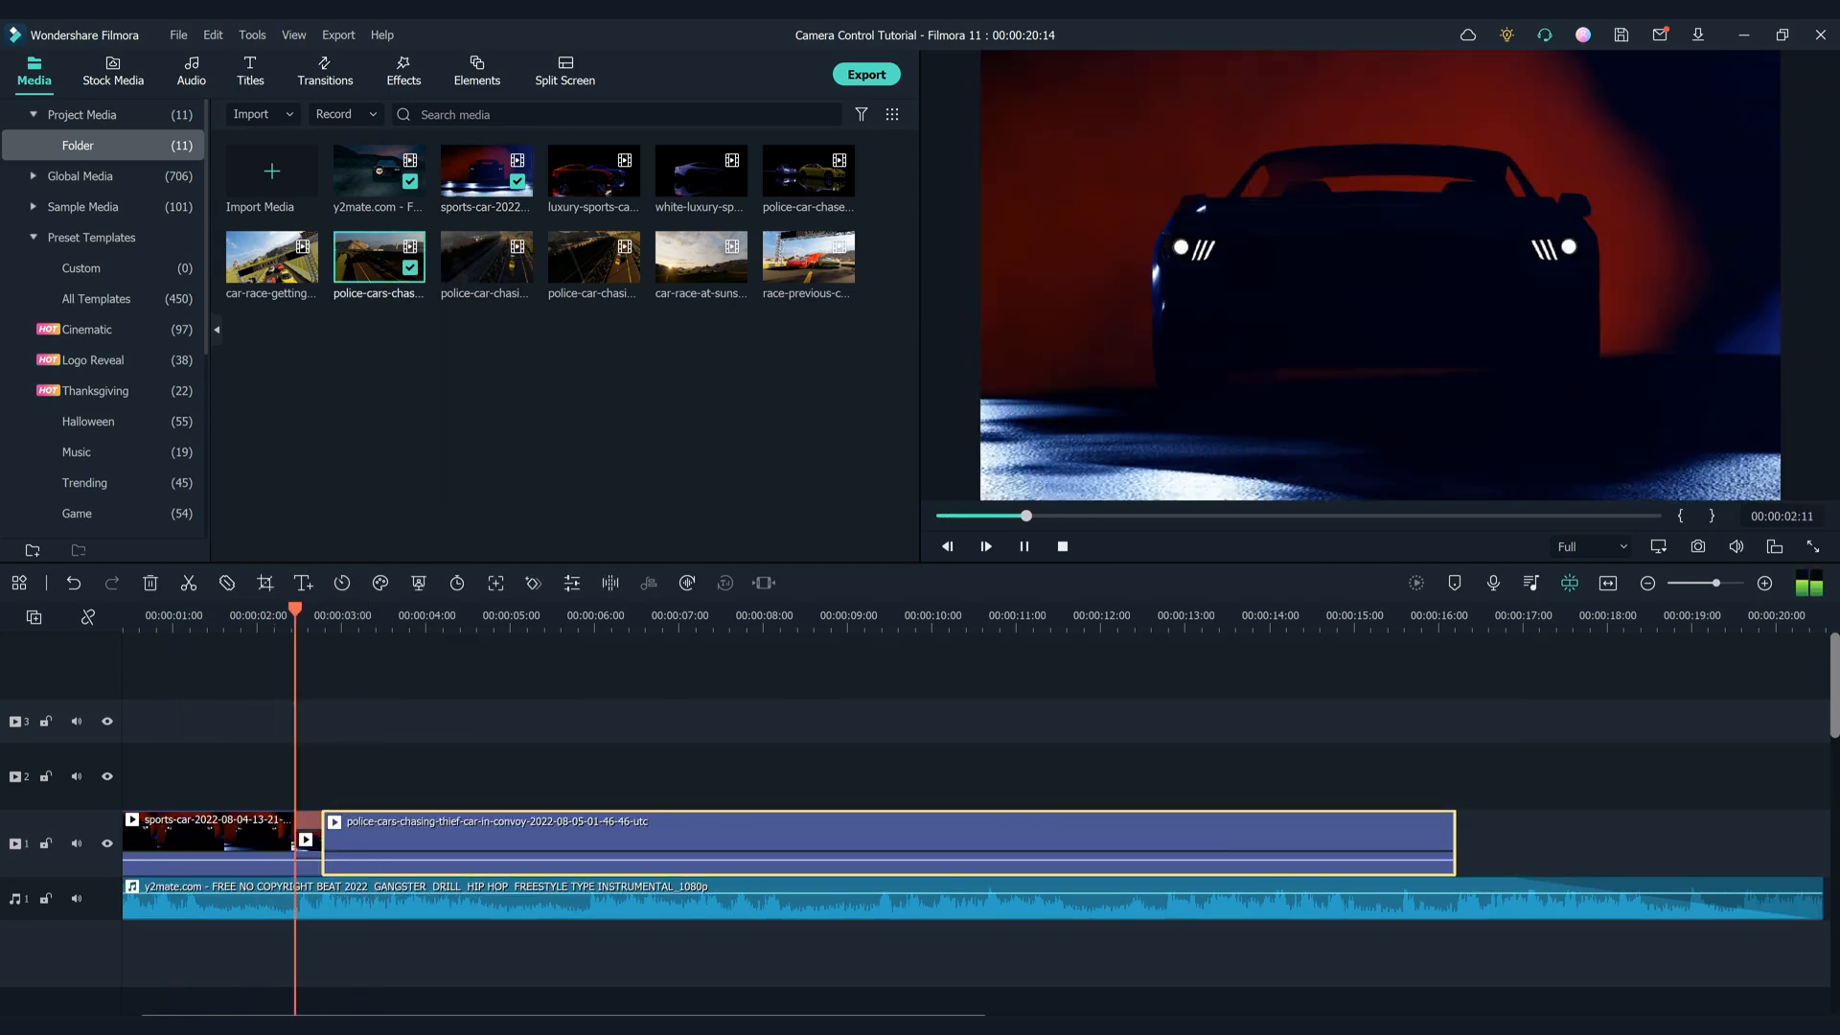
key("ctrl+s")
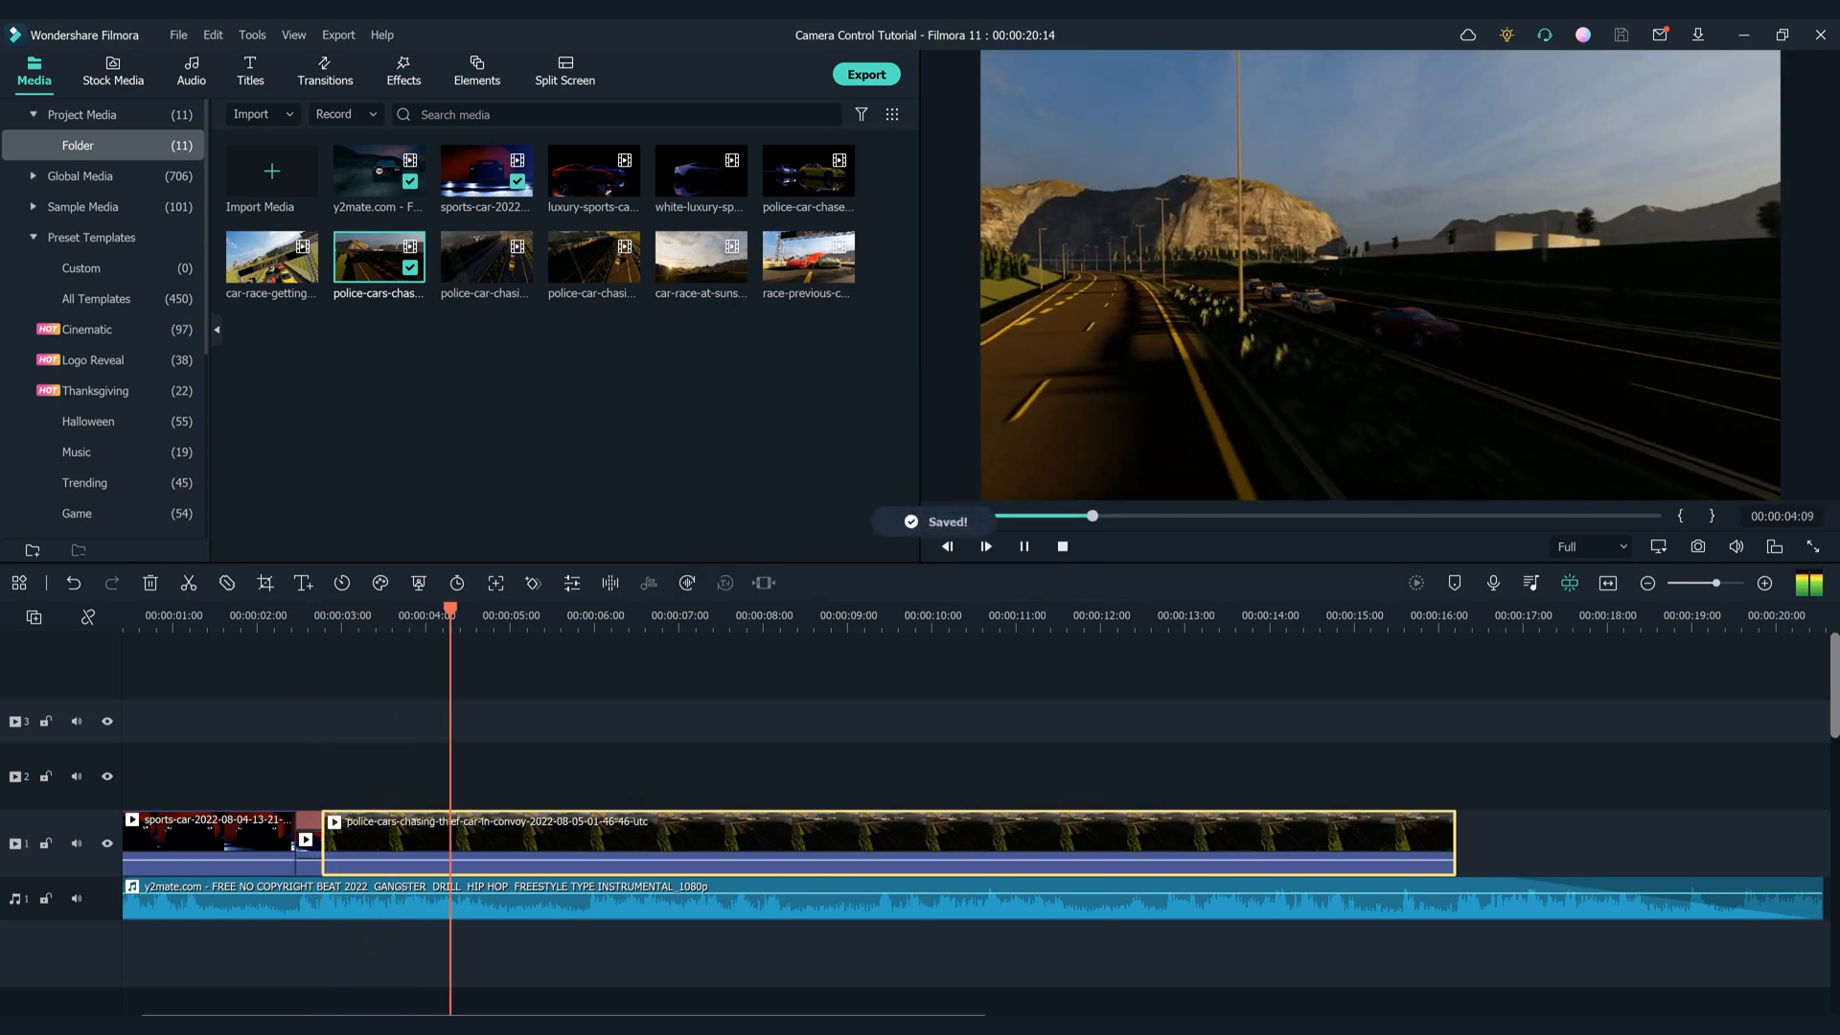
Cut the police-cars-chasing clip short at about 7 seconds and place the car-race-getting-started clip directly after it
key("ctrl+minus")
key("ctrl+minus")
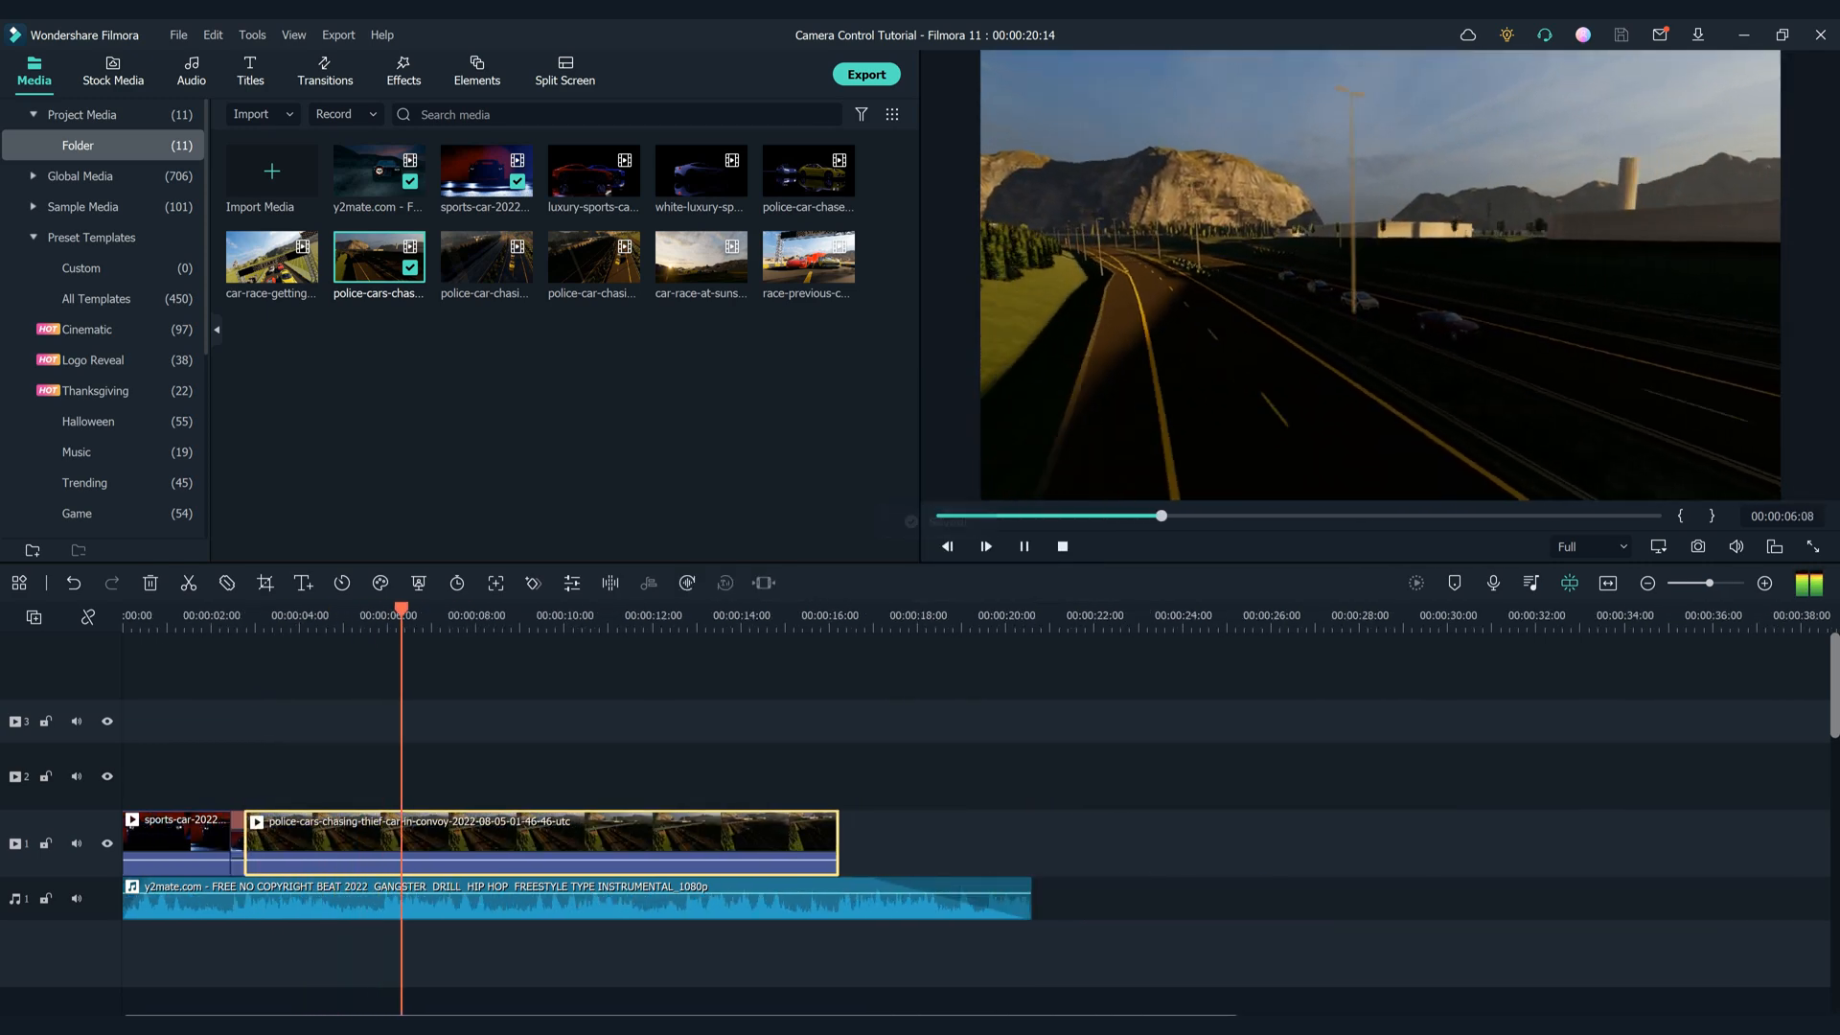
left_click_drag(272, 259, 451, 840)
key("space")
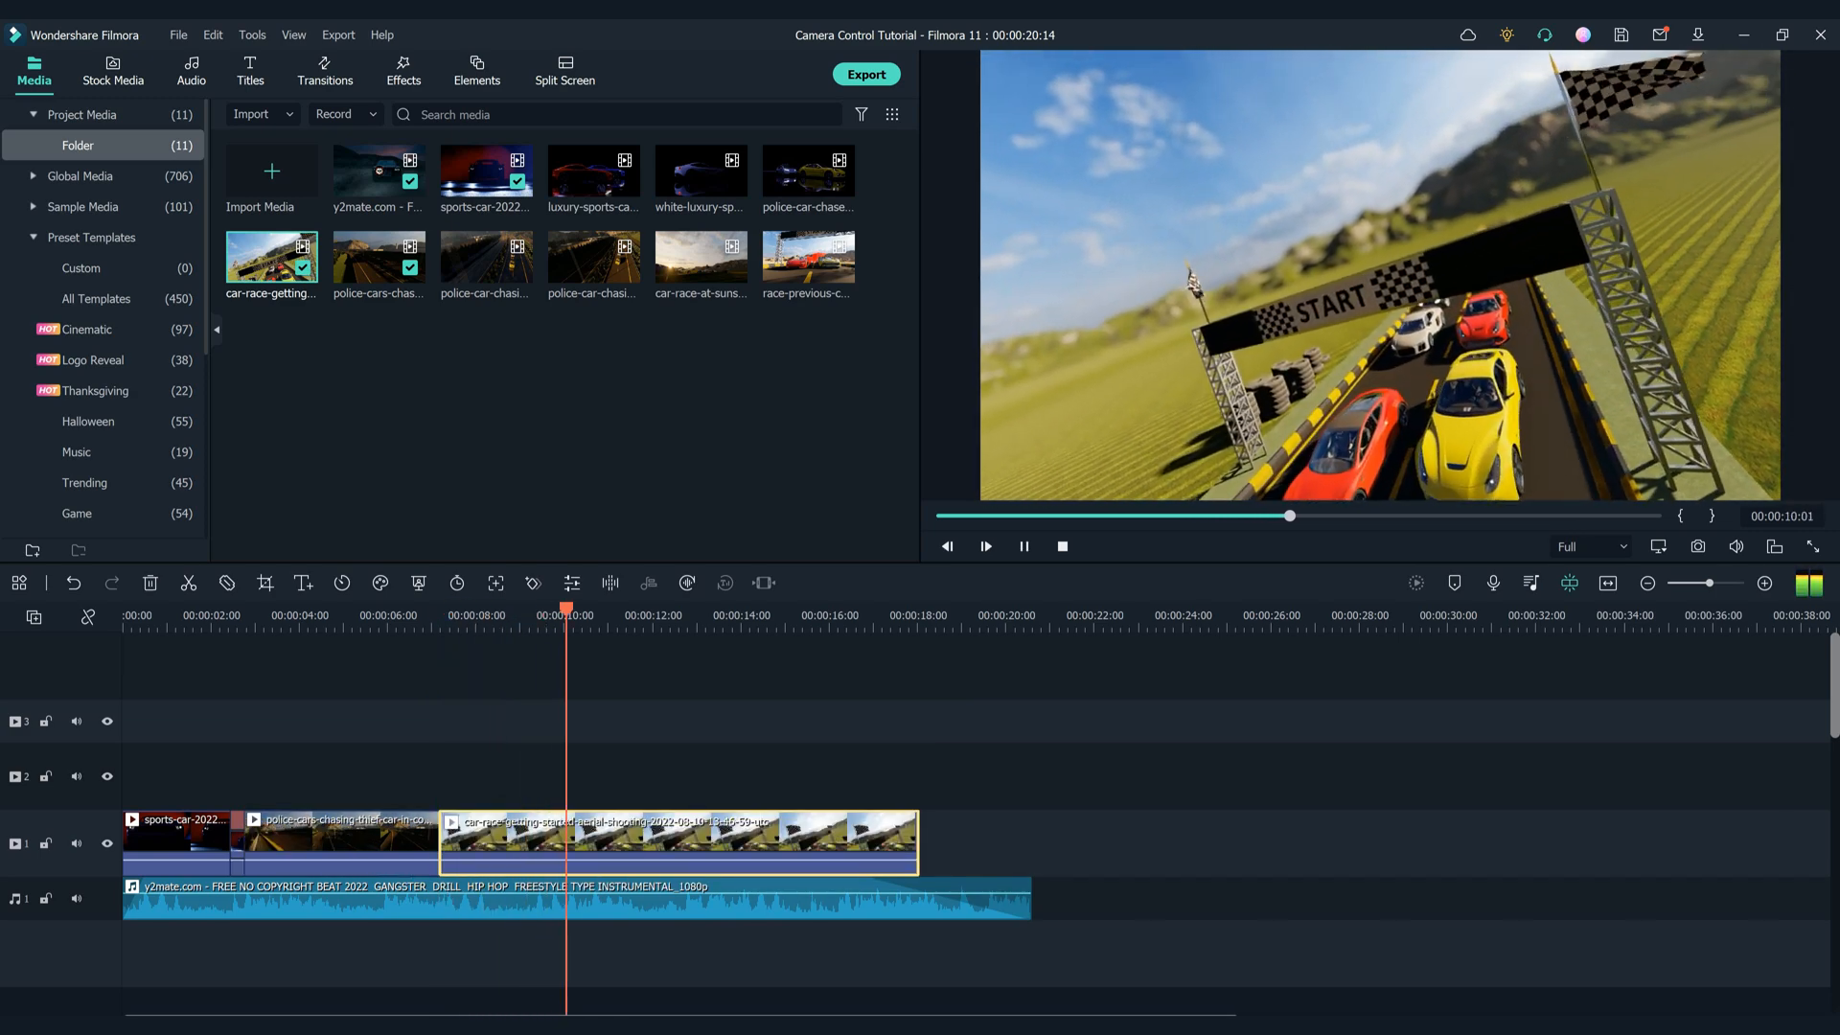
Split the car-race-getting-started clip at 00:00:09:09 and delete the part after the cut
scroll(512, 839, "up", 3)
key("space")
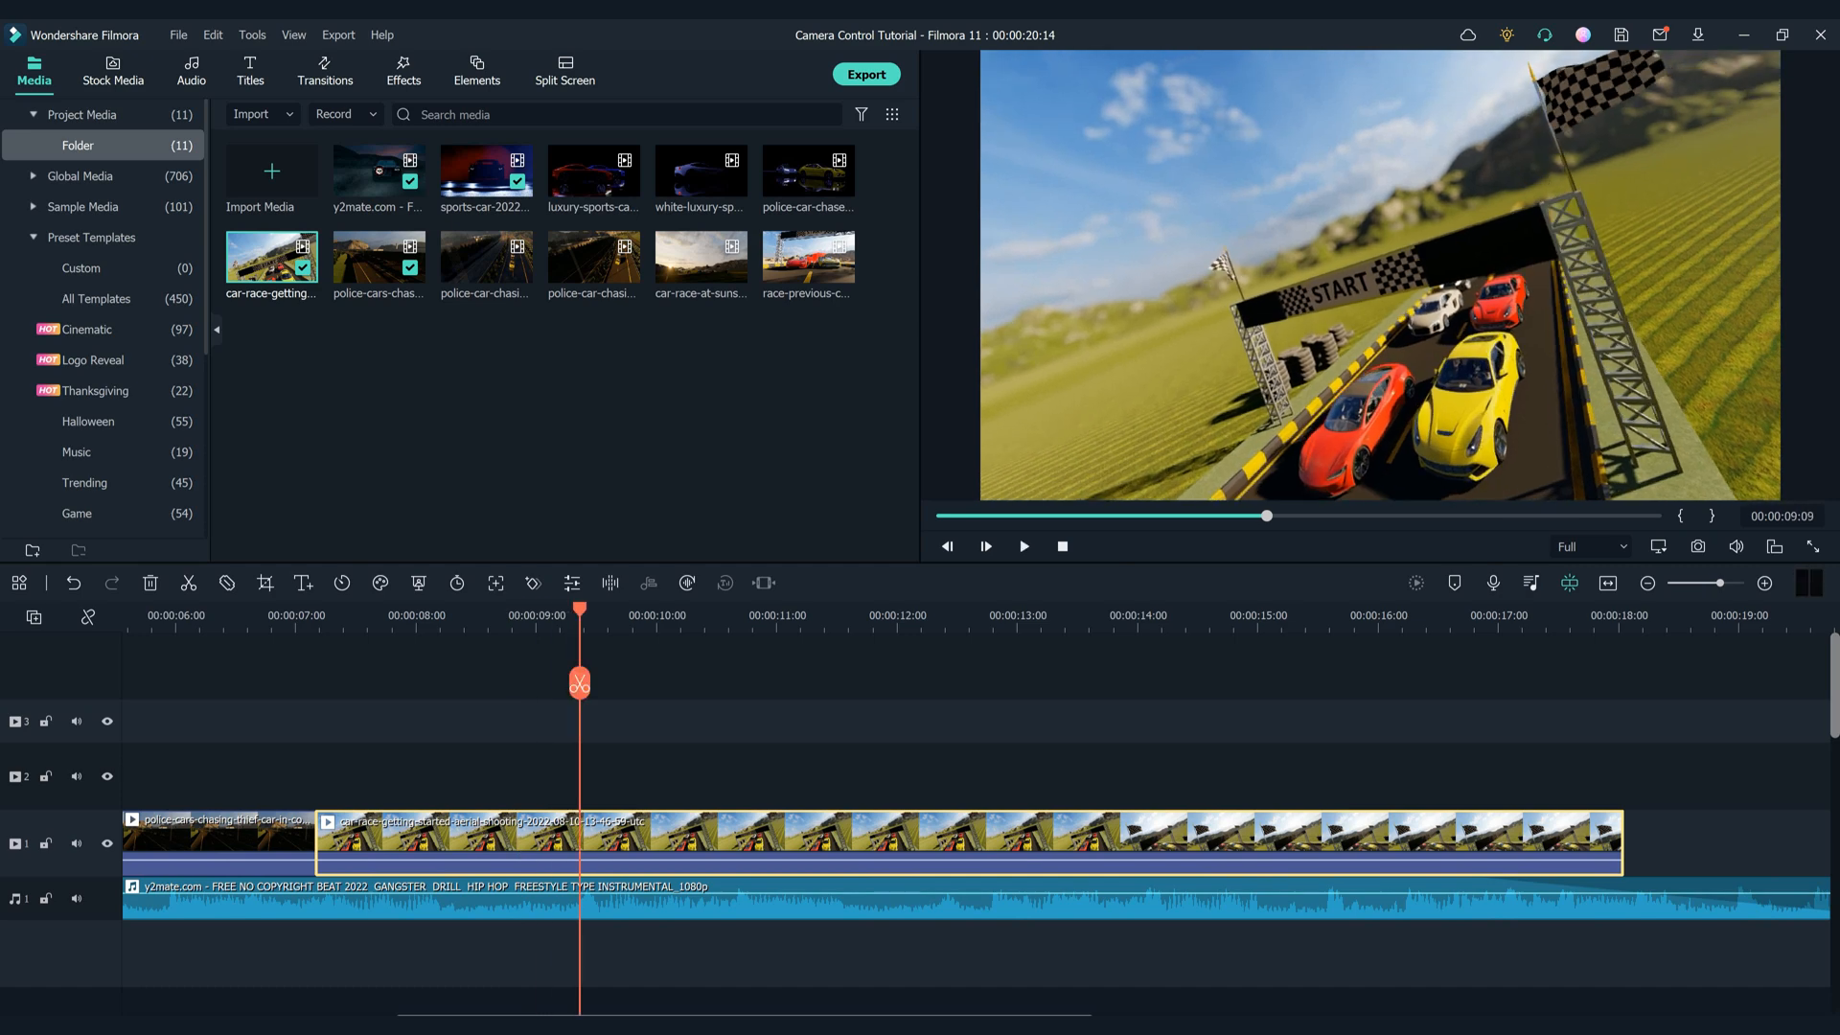
left_click(575, 682)
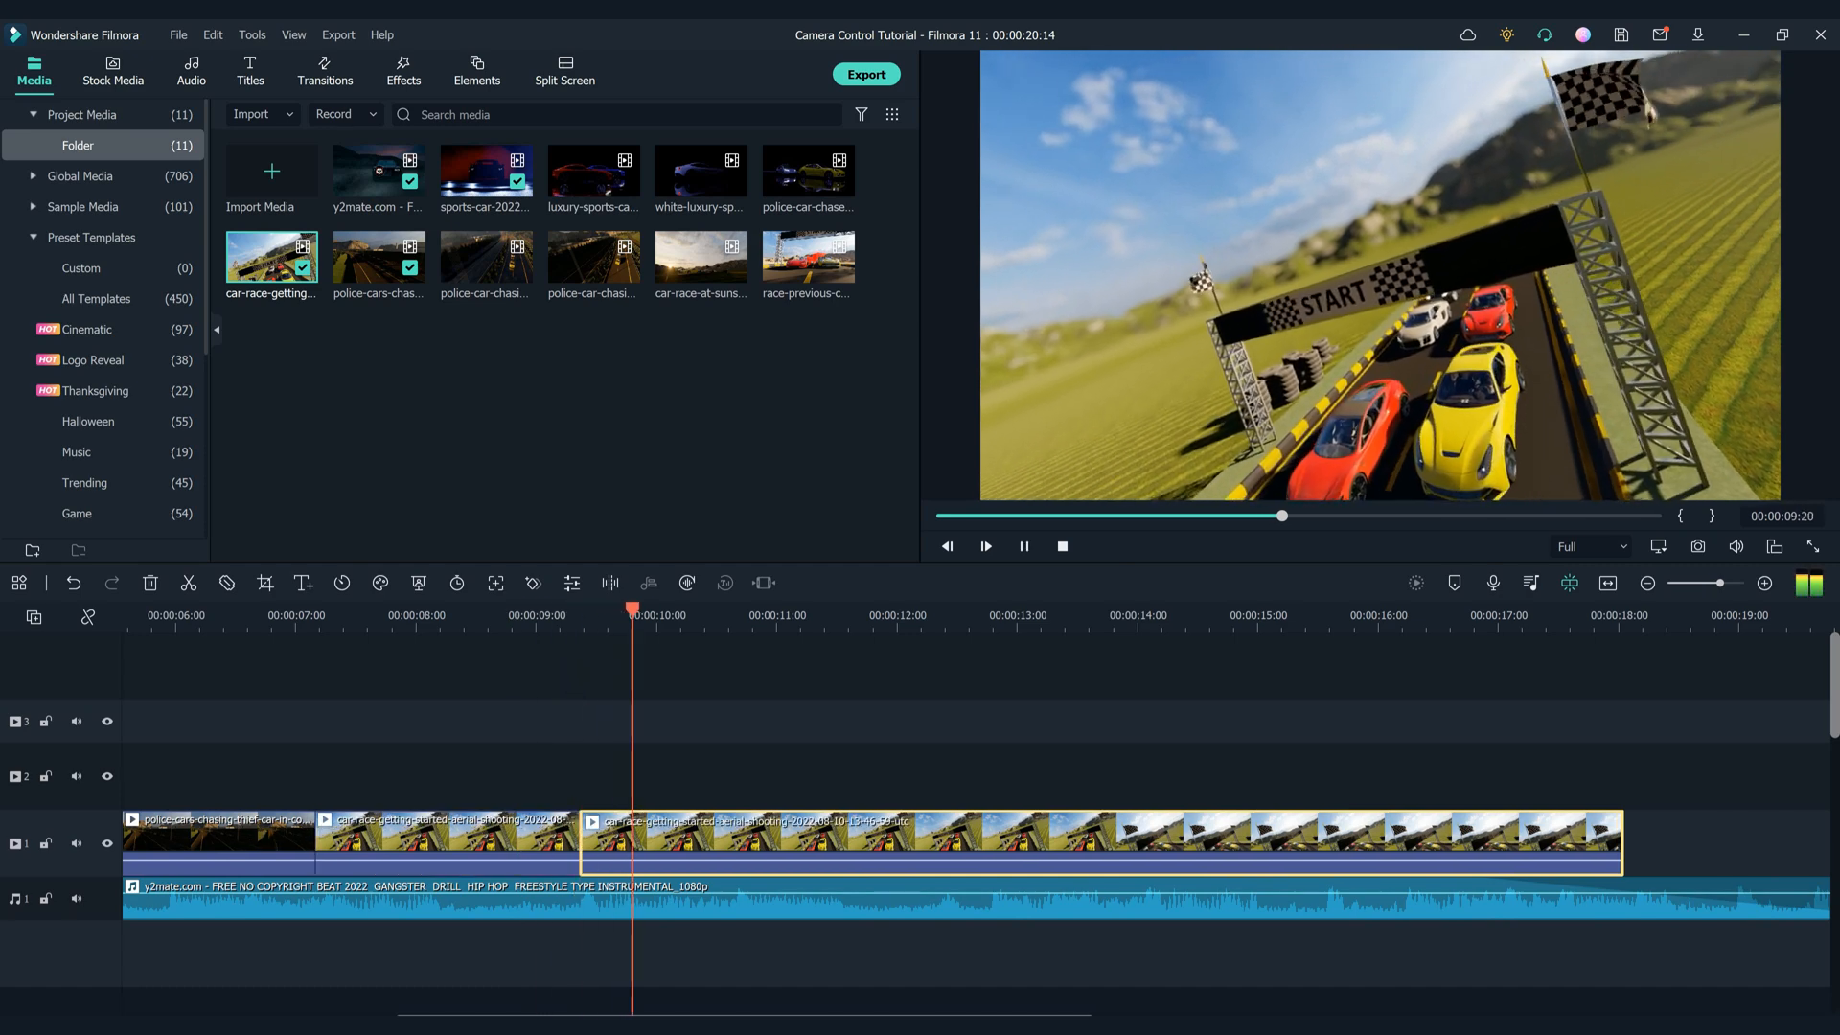
scroll(815, 833, "down", 3)
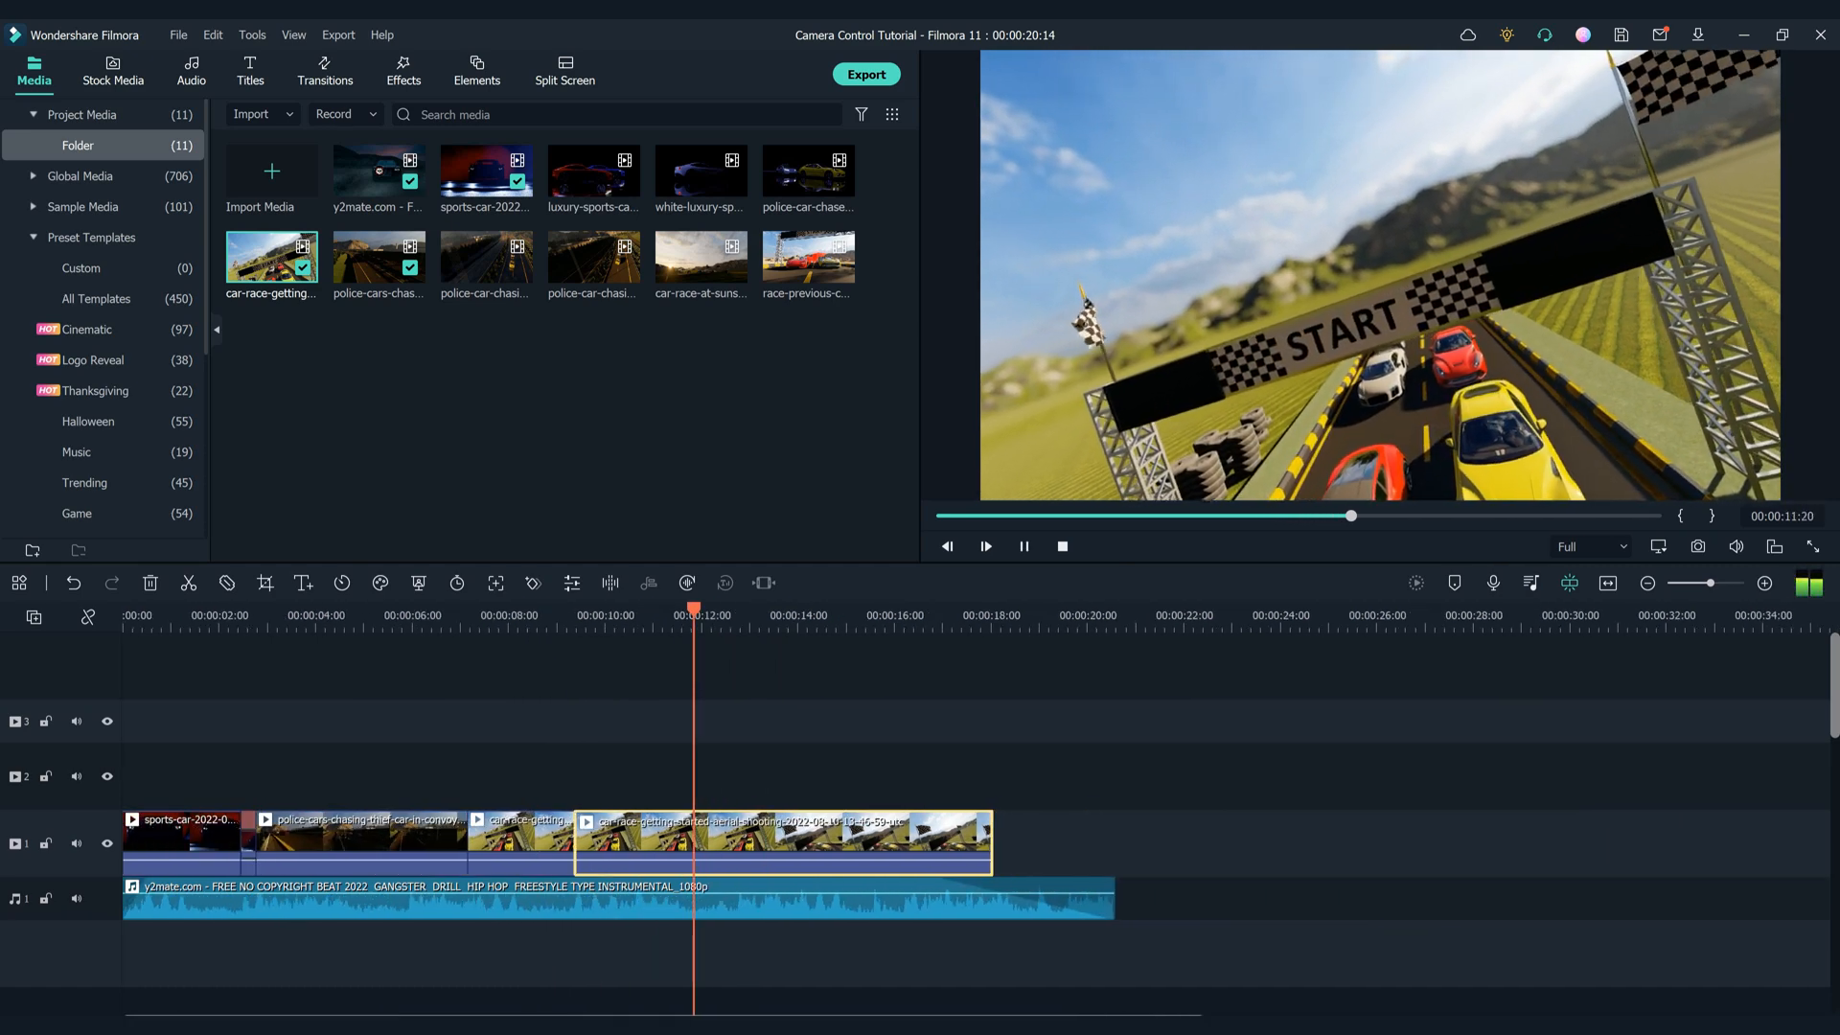
key("Delete")
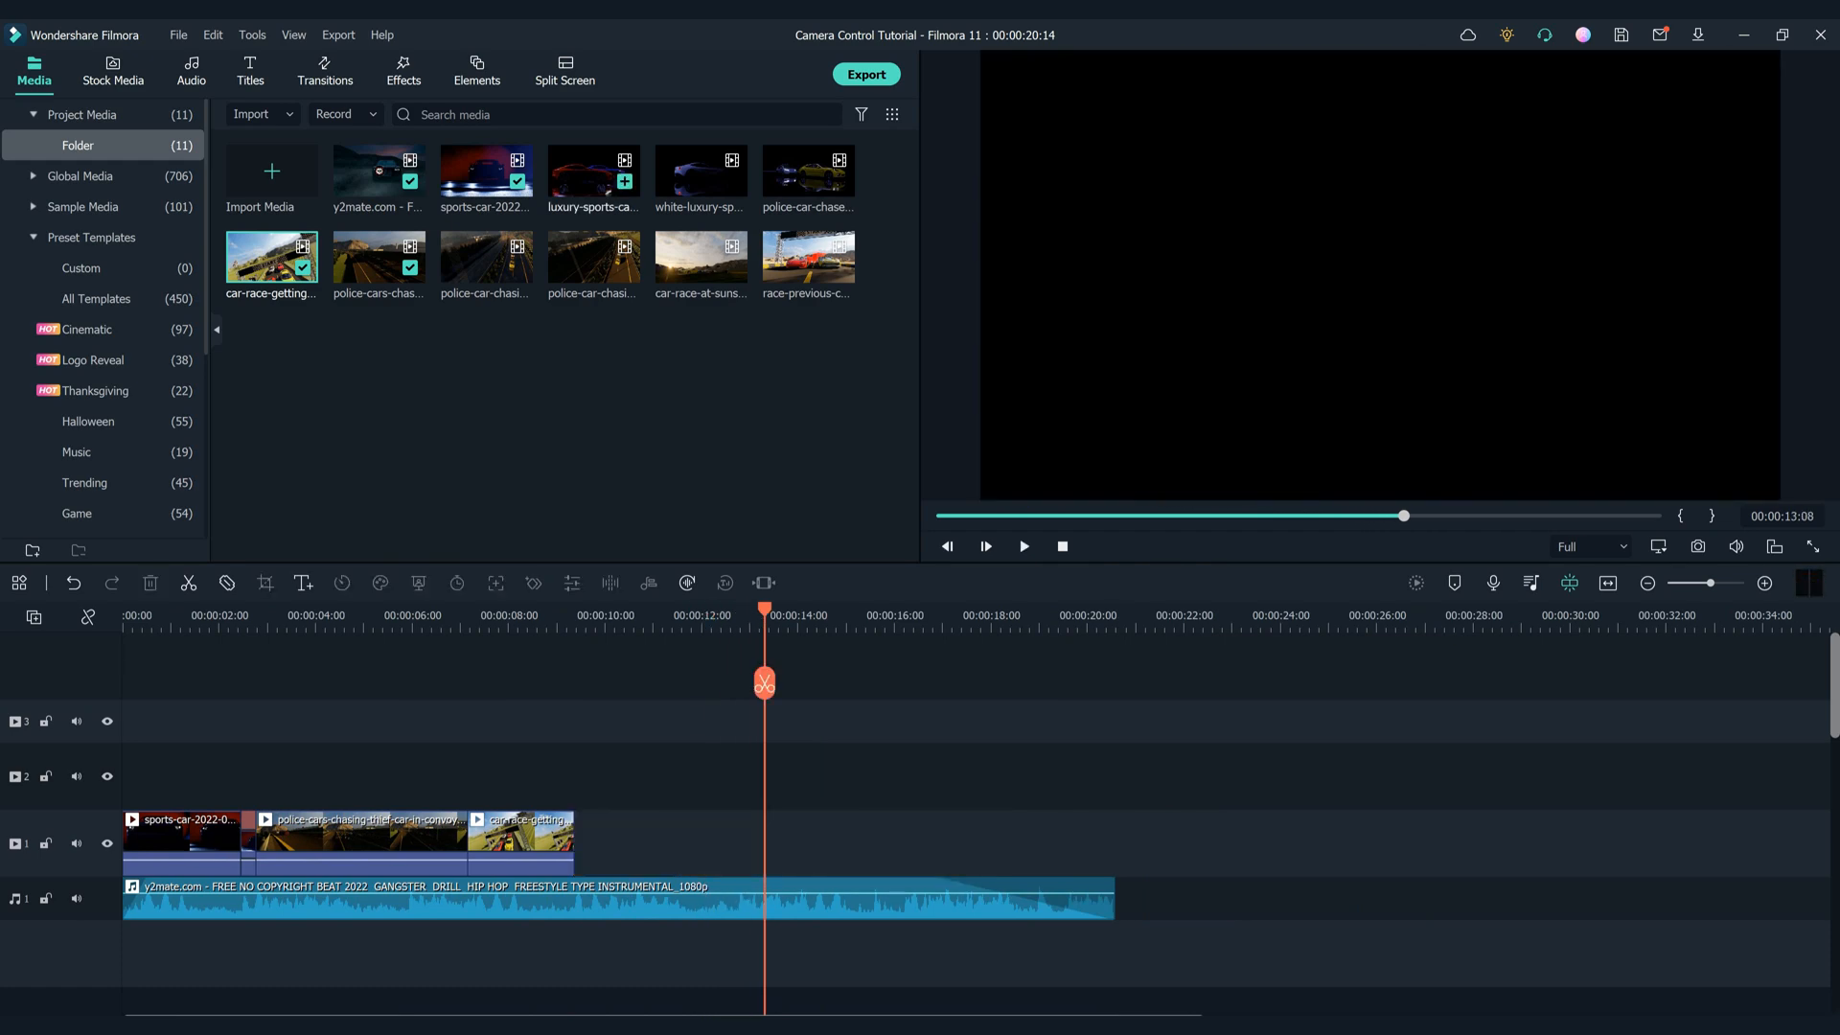
left_click_drag(594, 172, 580, 842)
left_click(546, 618)
key("space")
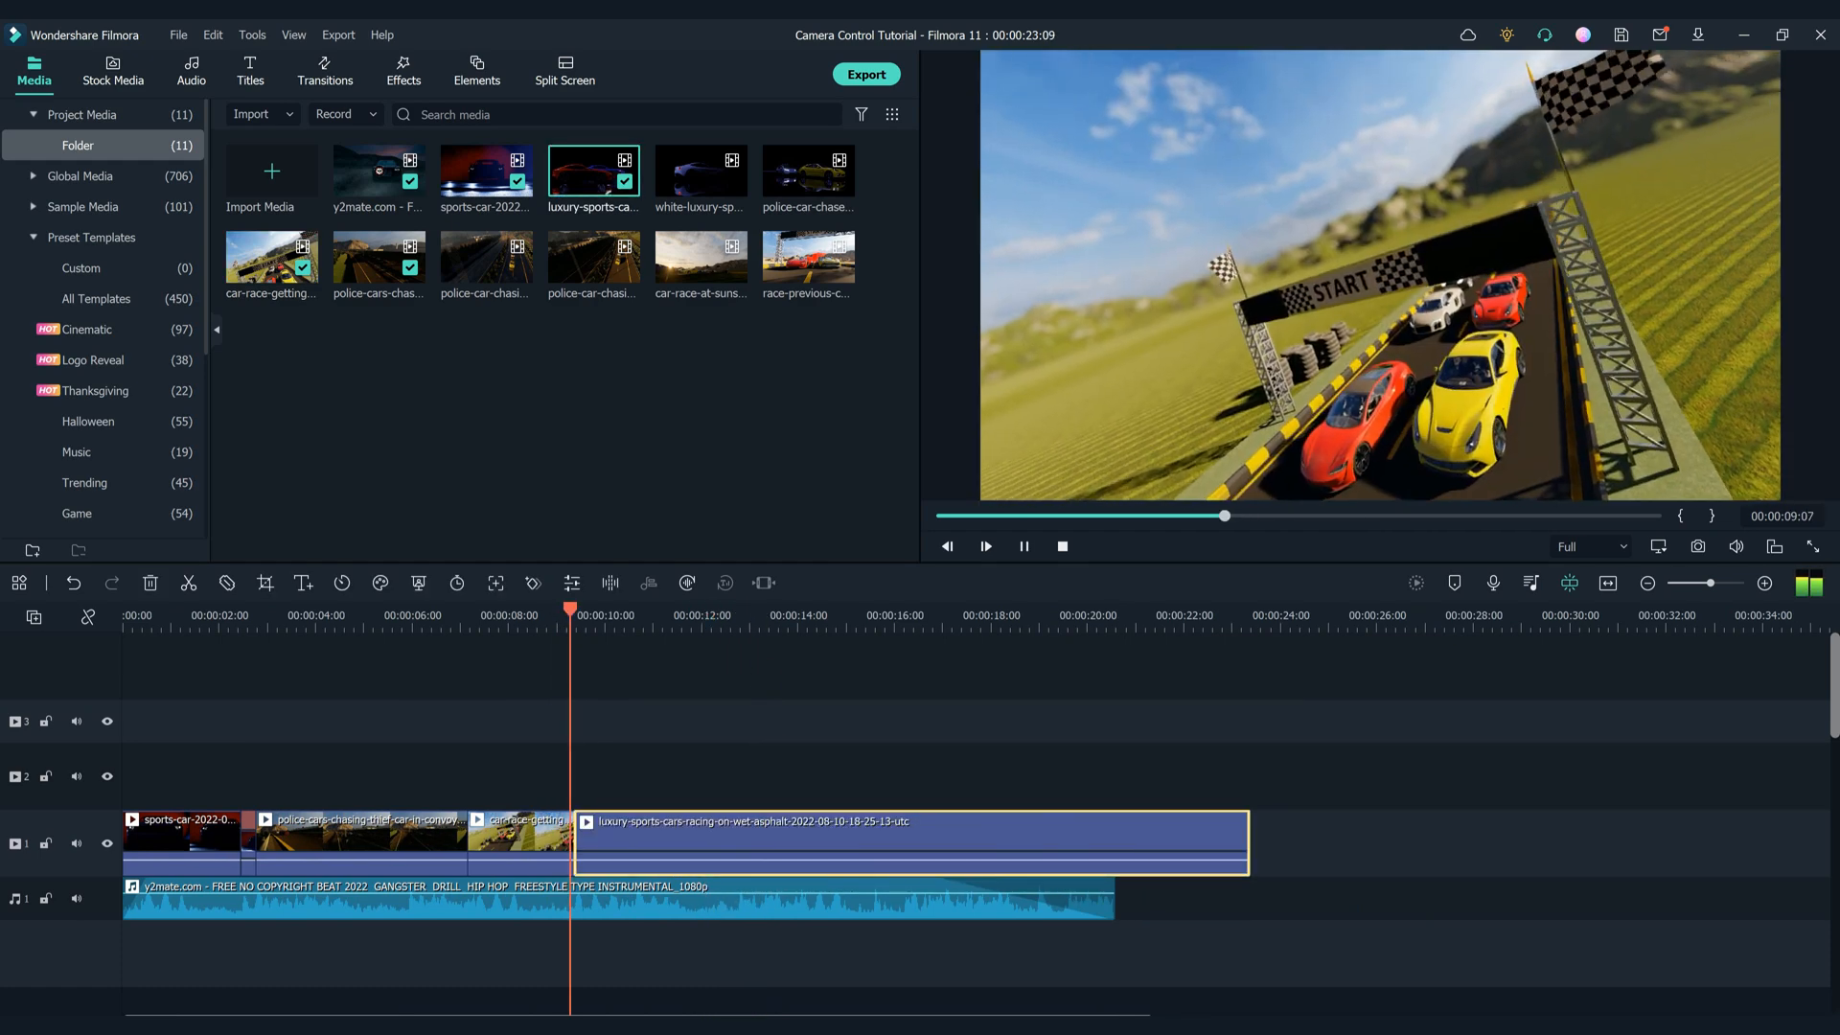
key("ctrl+s")
key("Delete")
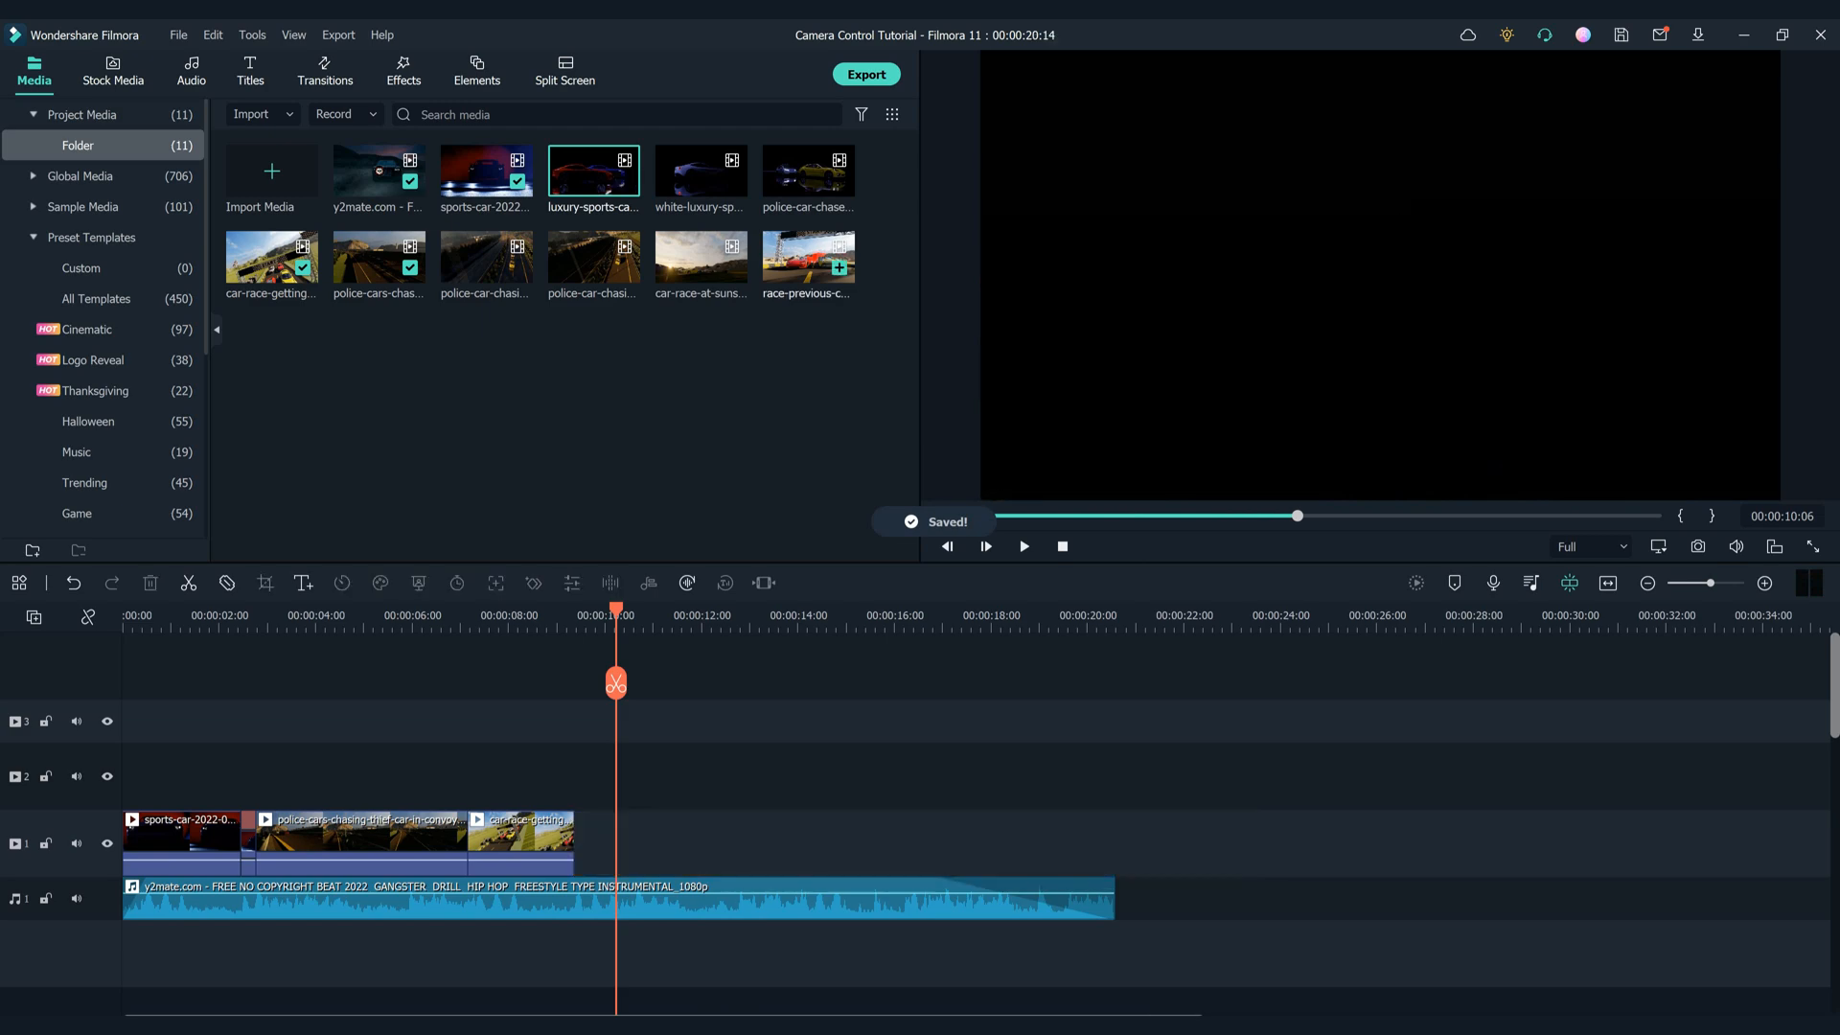
Place the race-previous clip directly after the car-race-getting-started clip on the first video track and preview it
left_click_drag(809, 257, 581, 841)
left_click(553, 618)
key("space")
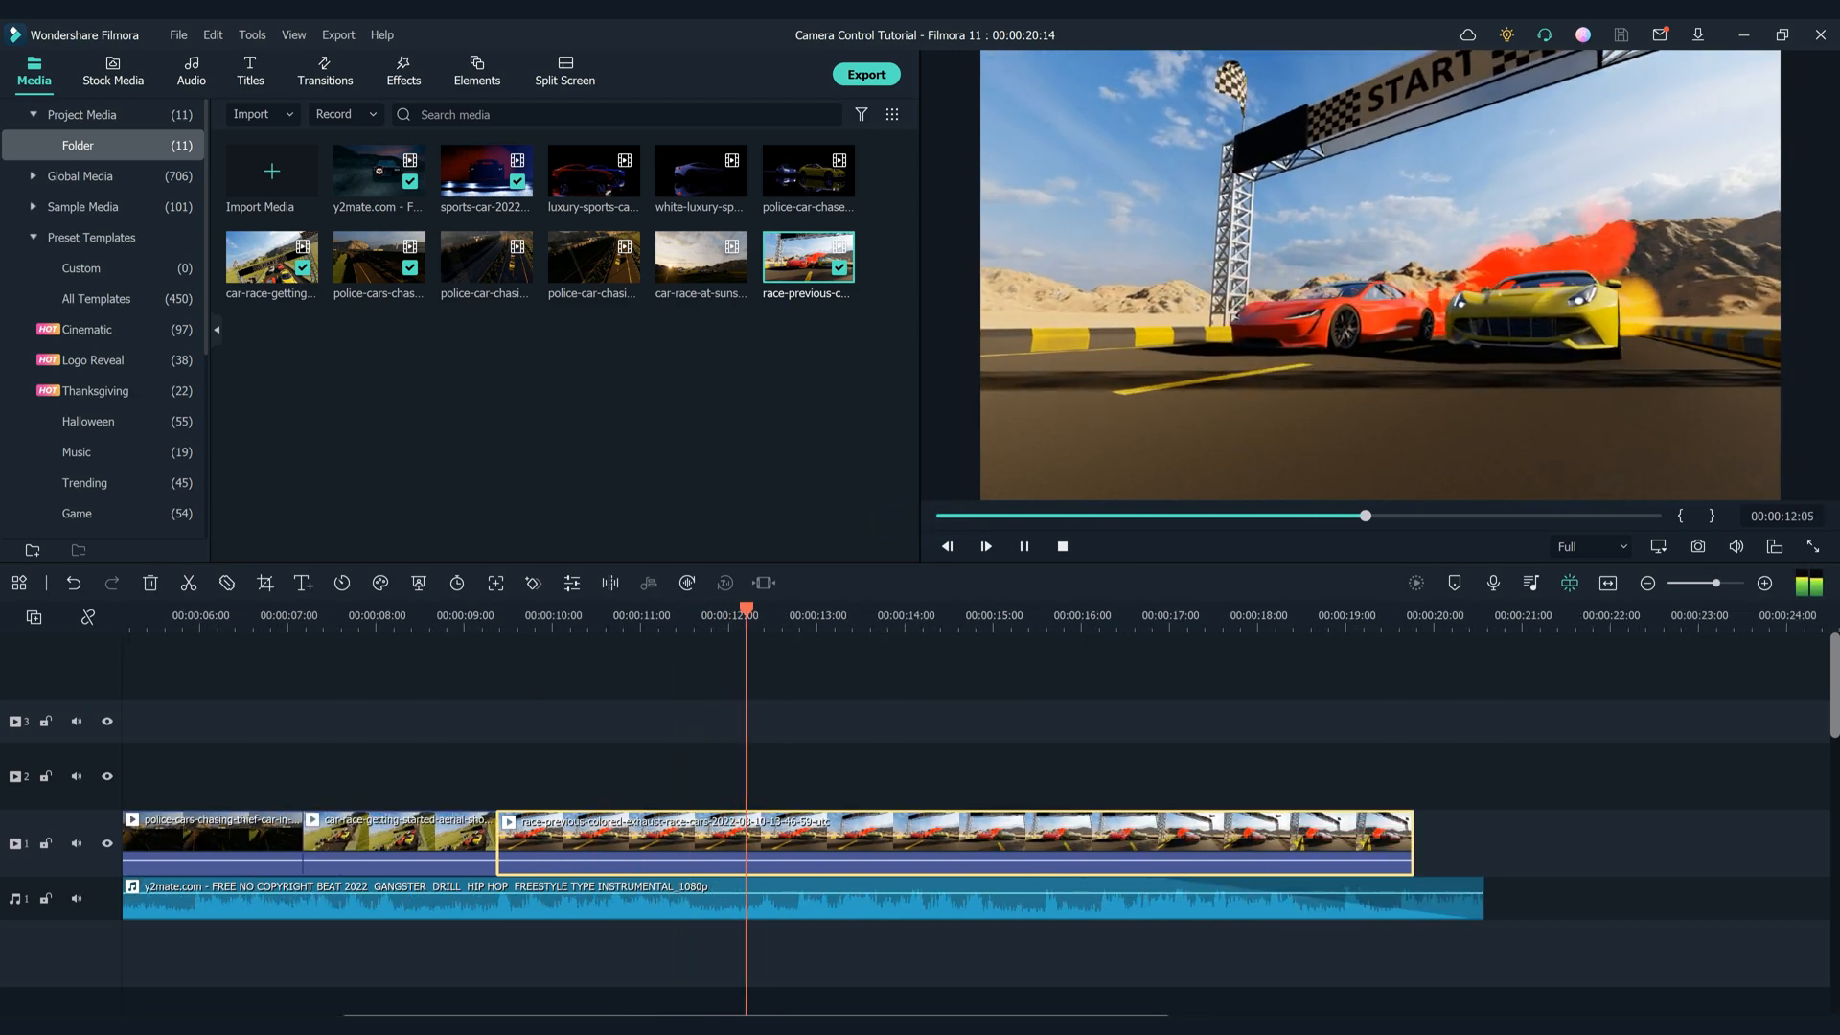
Split the race-previous clip at 00:00:12:08 and delete the part after the cut
key("Left")
key("Left")
key("Left")
key("Left")
key("Left")
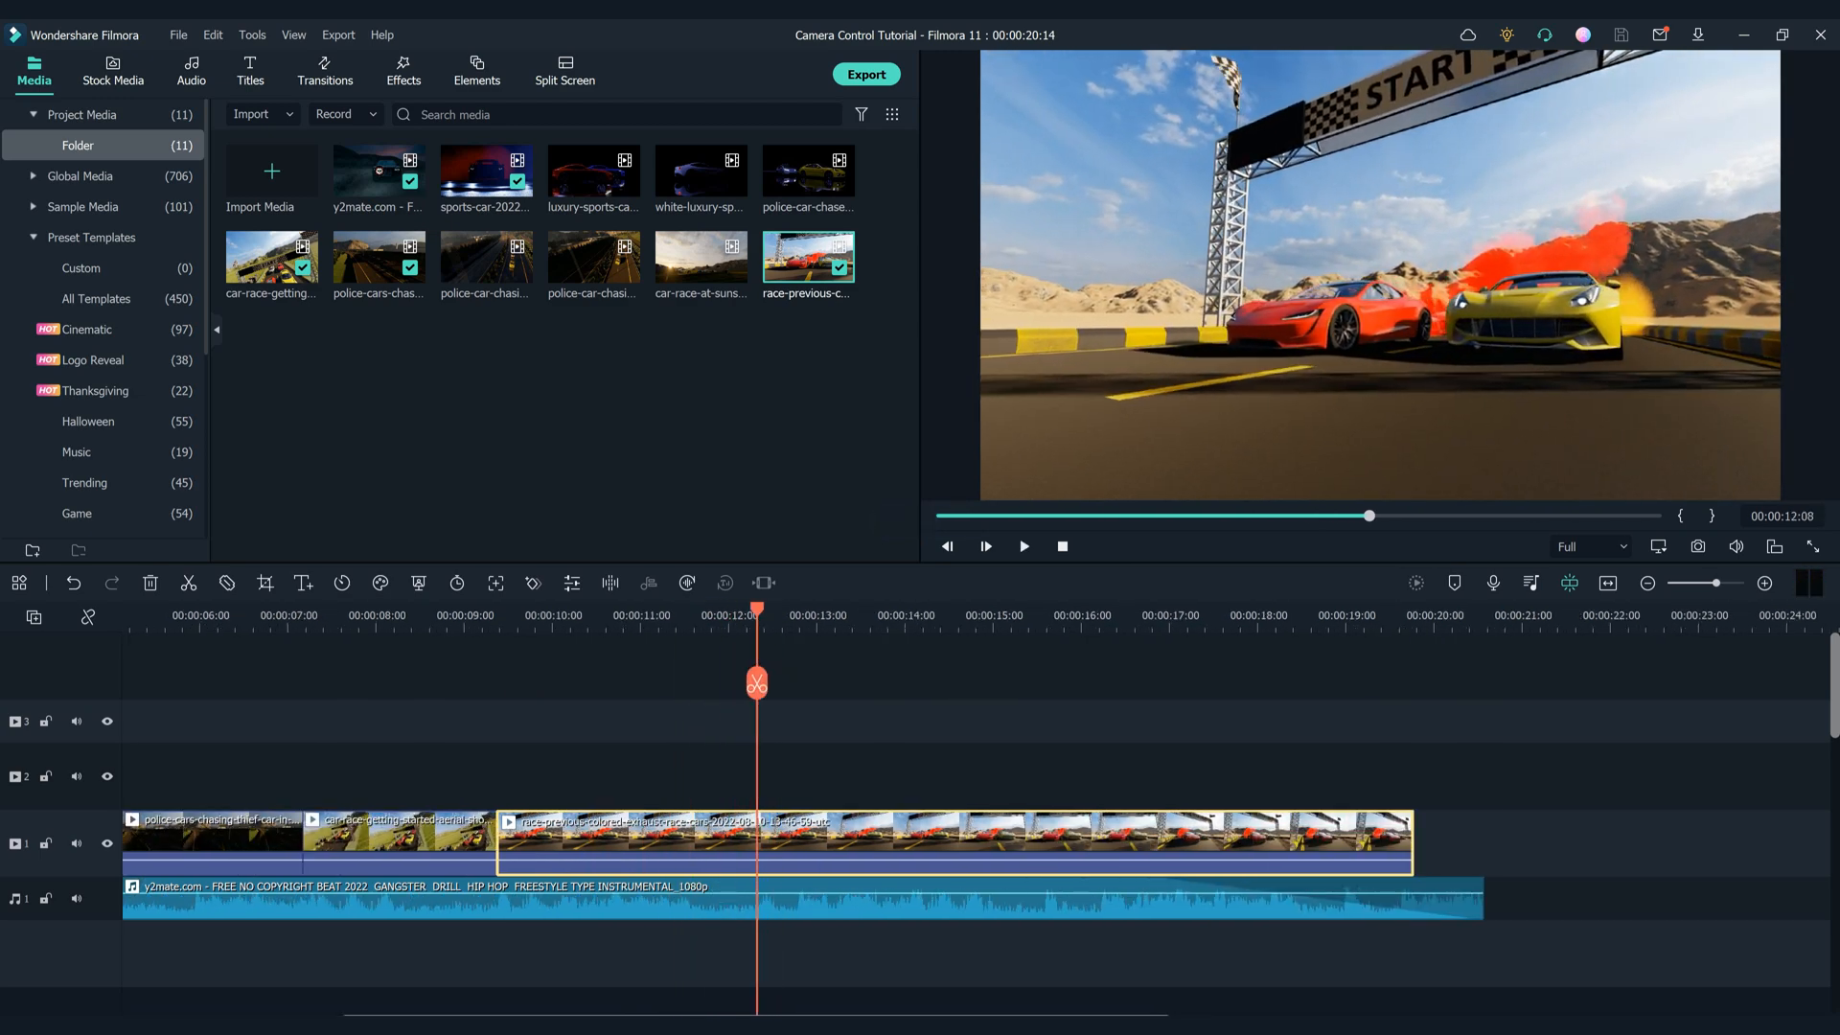
key("ctrl+b")
key("Delete")
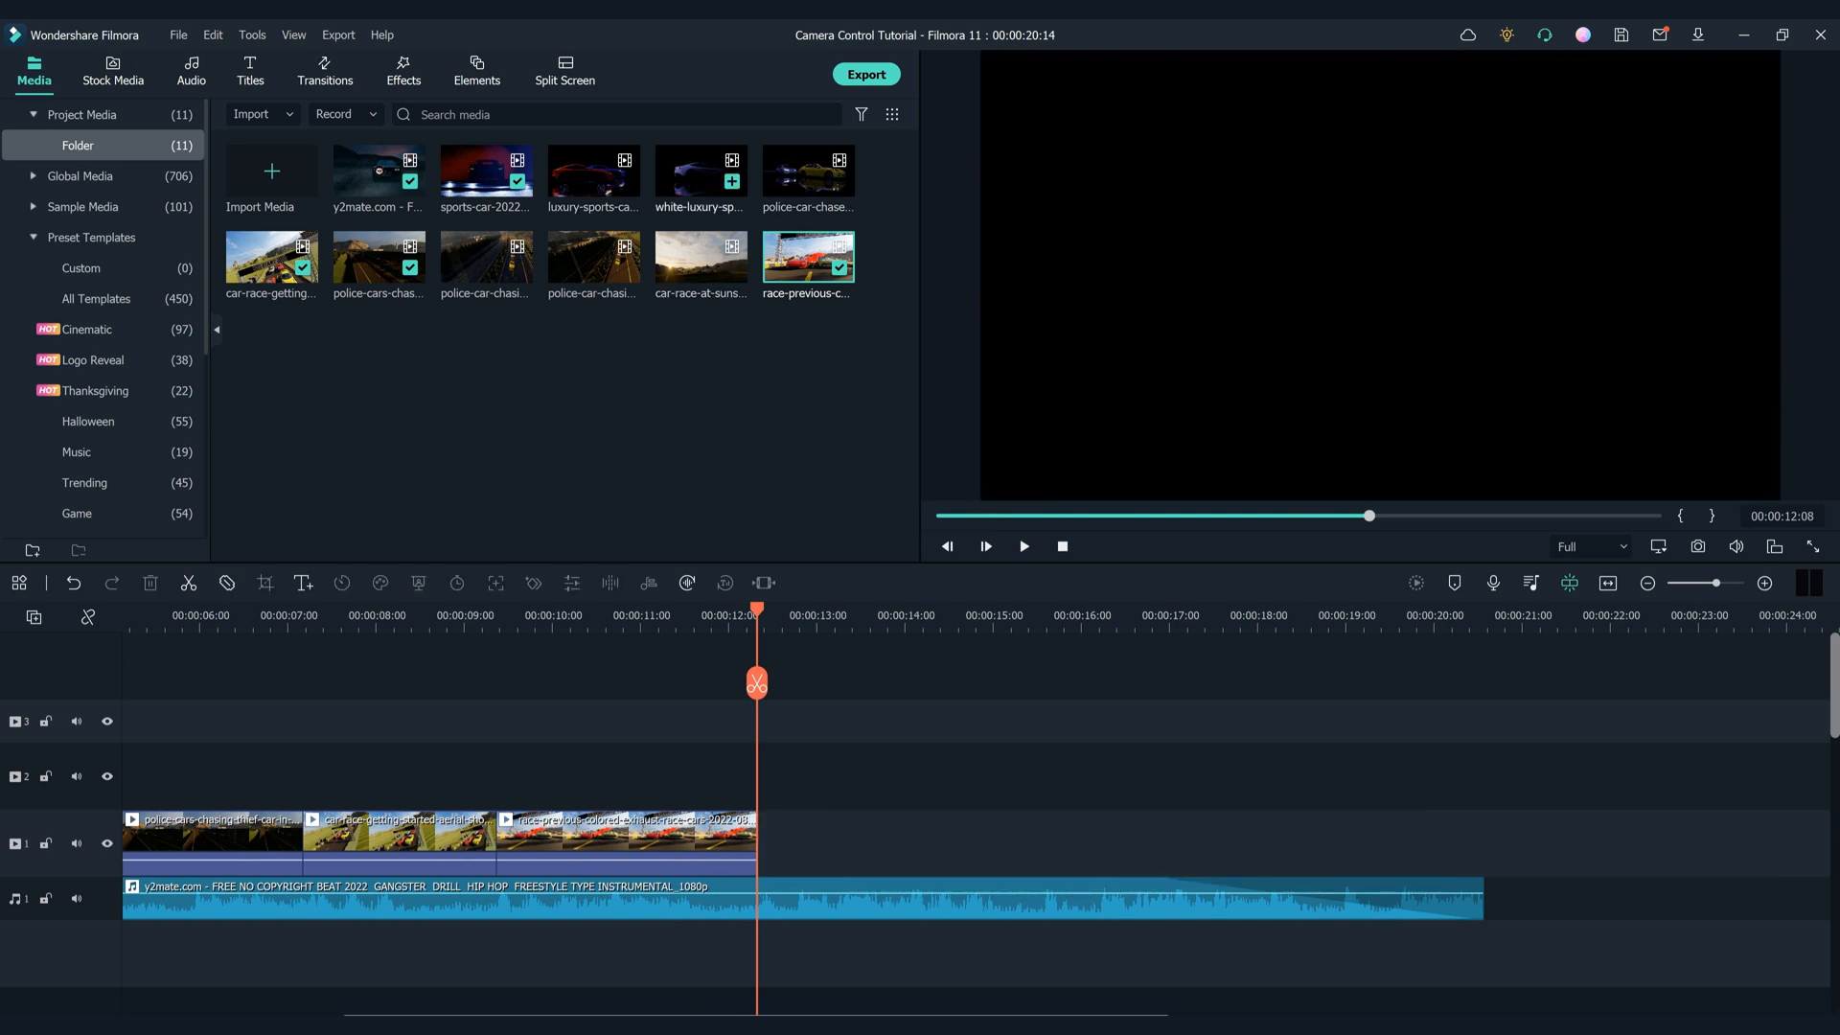
Preview the car-race-at-sunset clip, but place the police-car-chase clip after the race-previous clip on the first video track
left_click(701, 258)
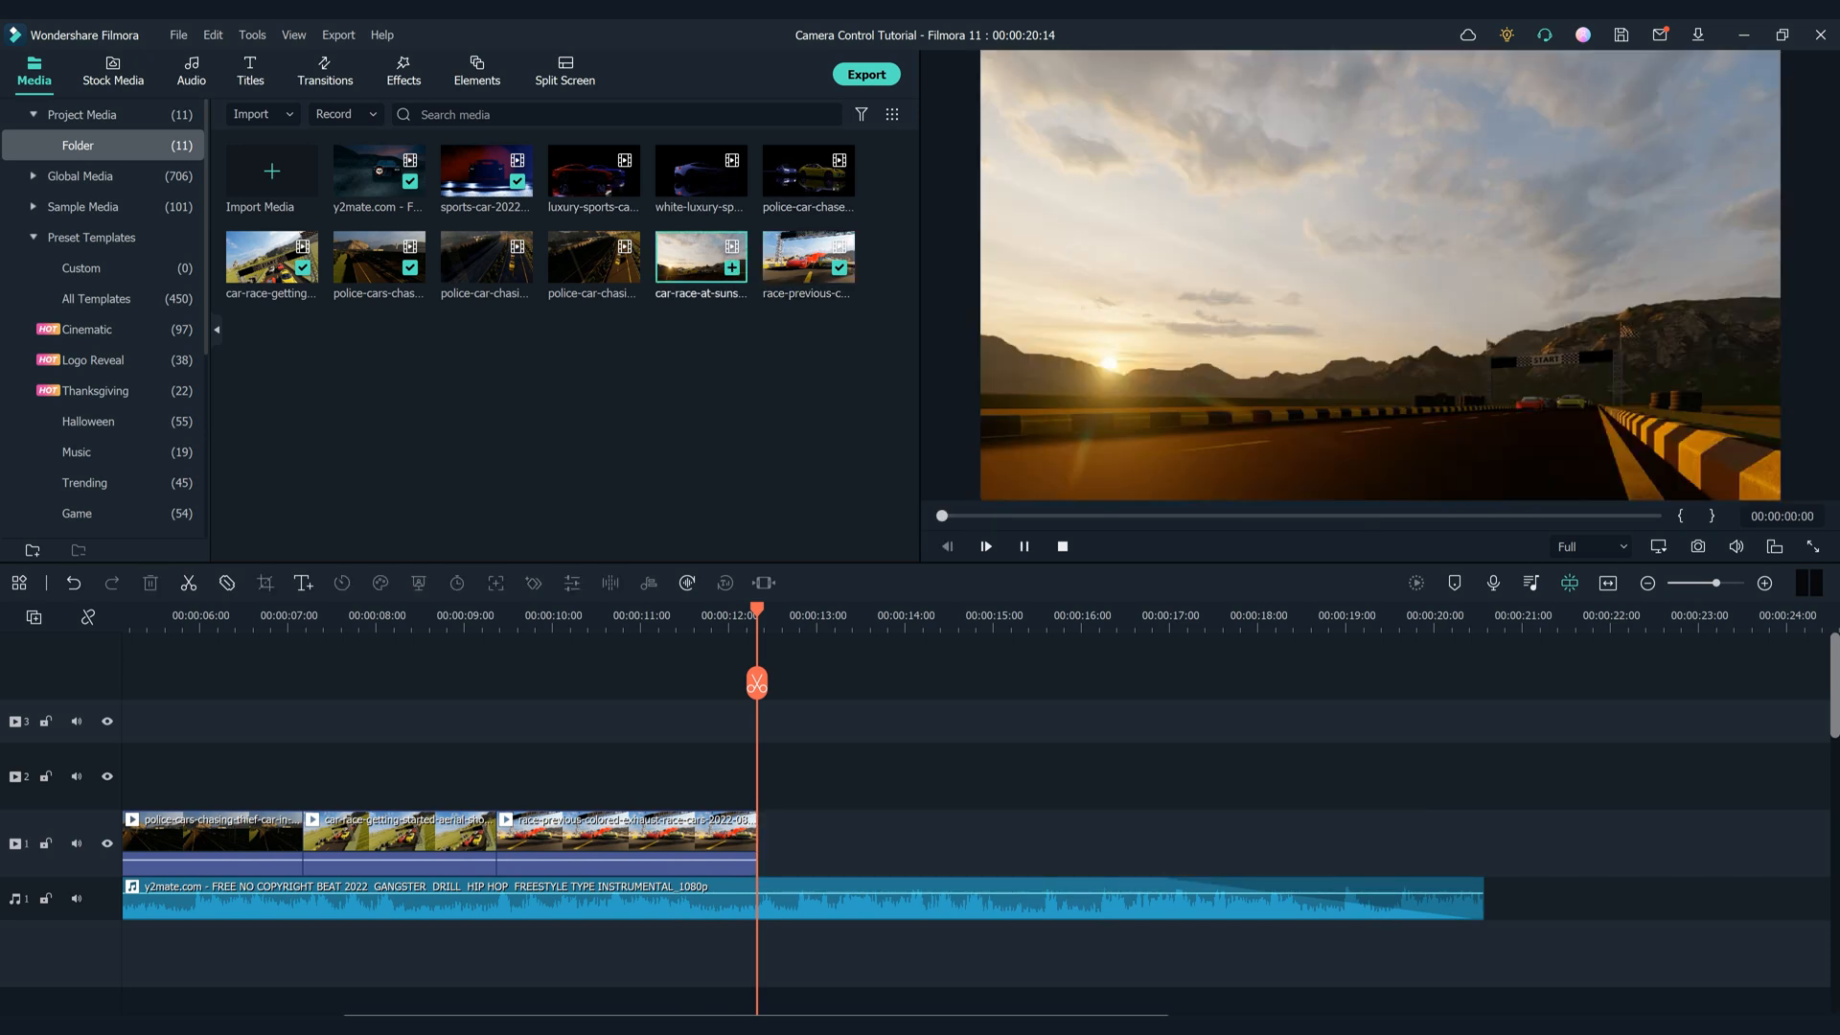
left_click(793, 175)
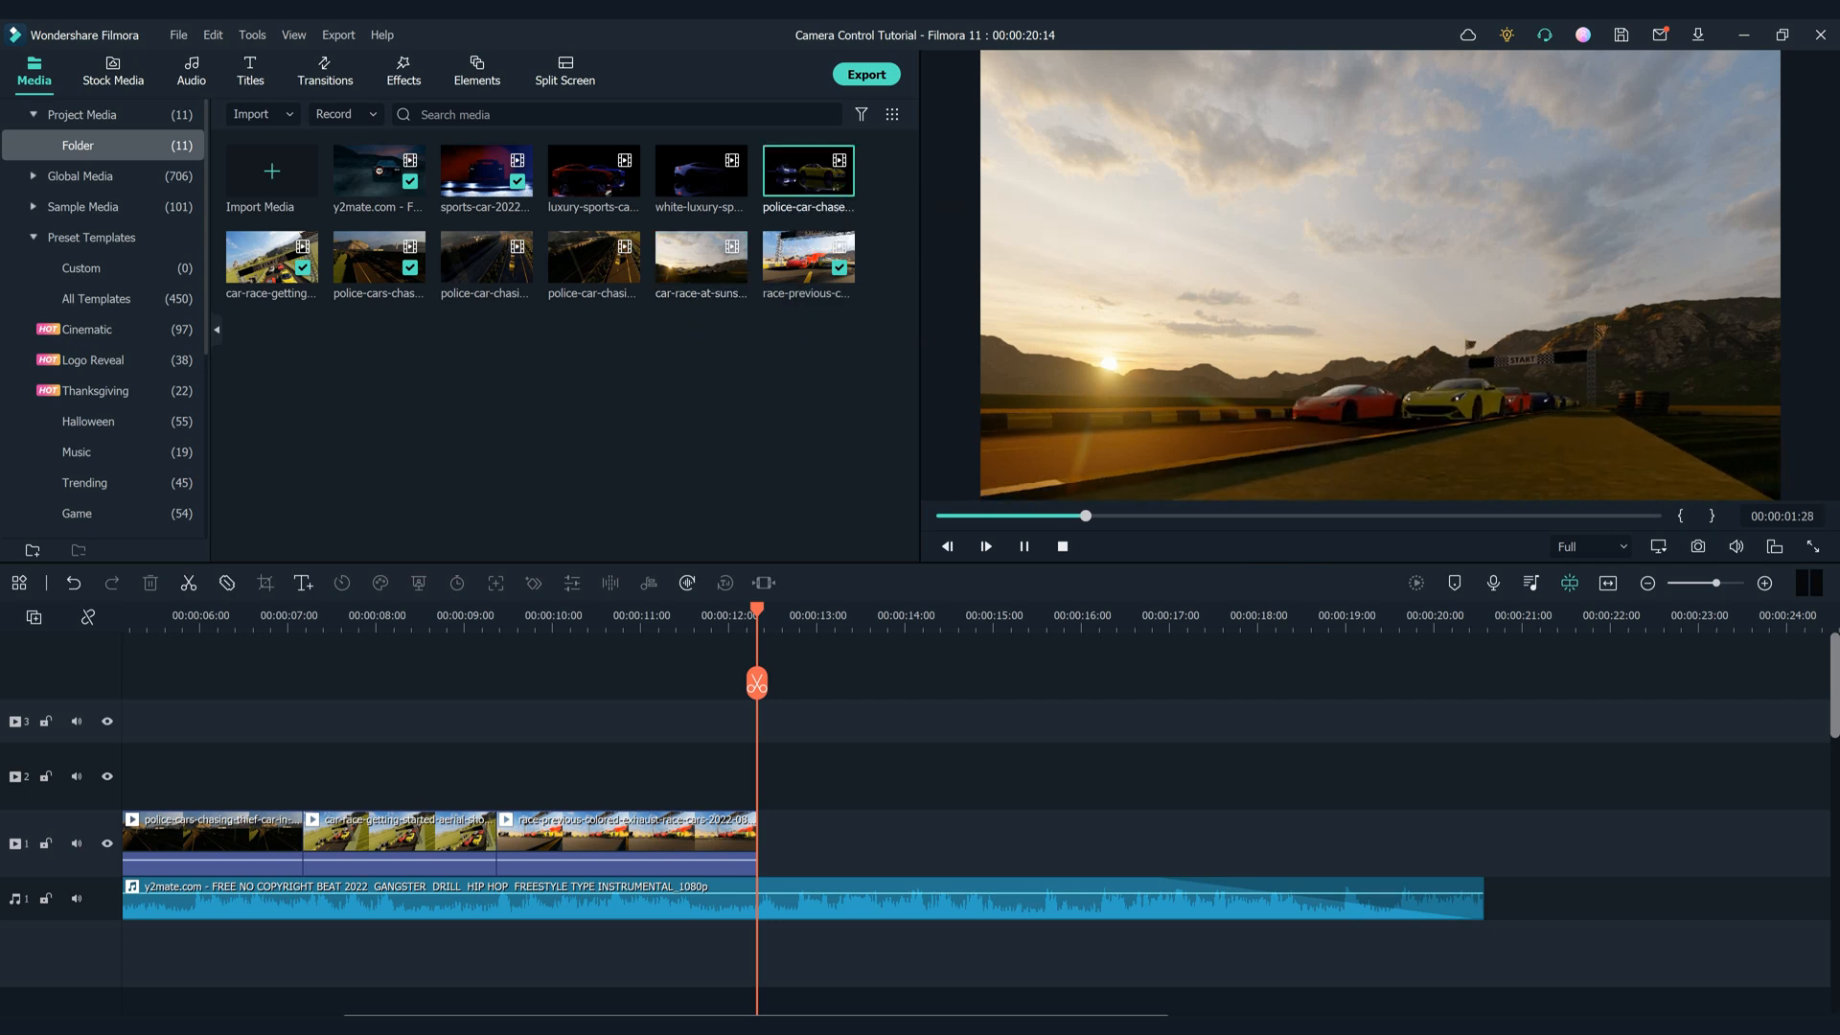
left_click_drag(793, 174, 810, 839)
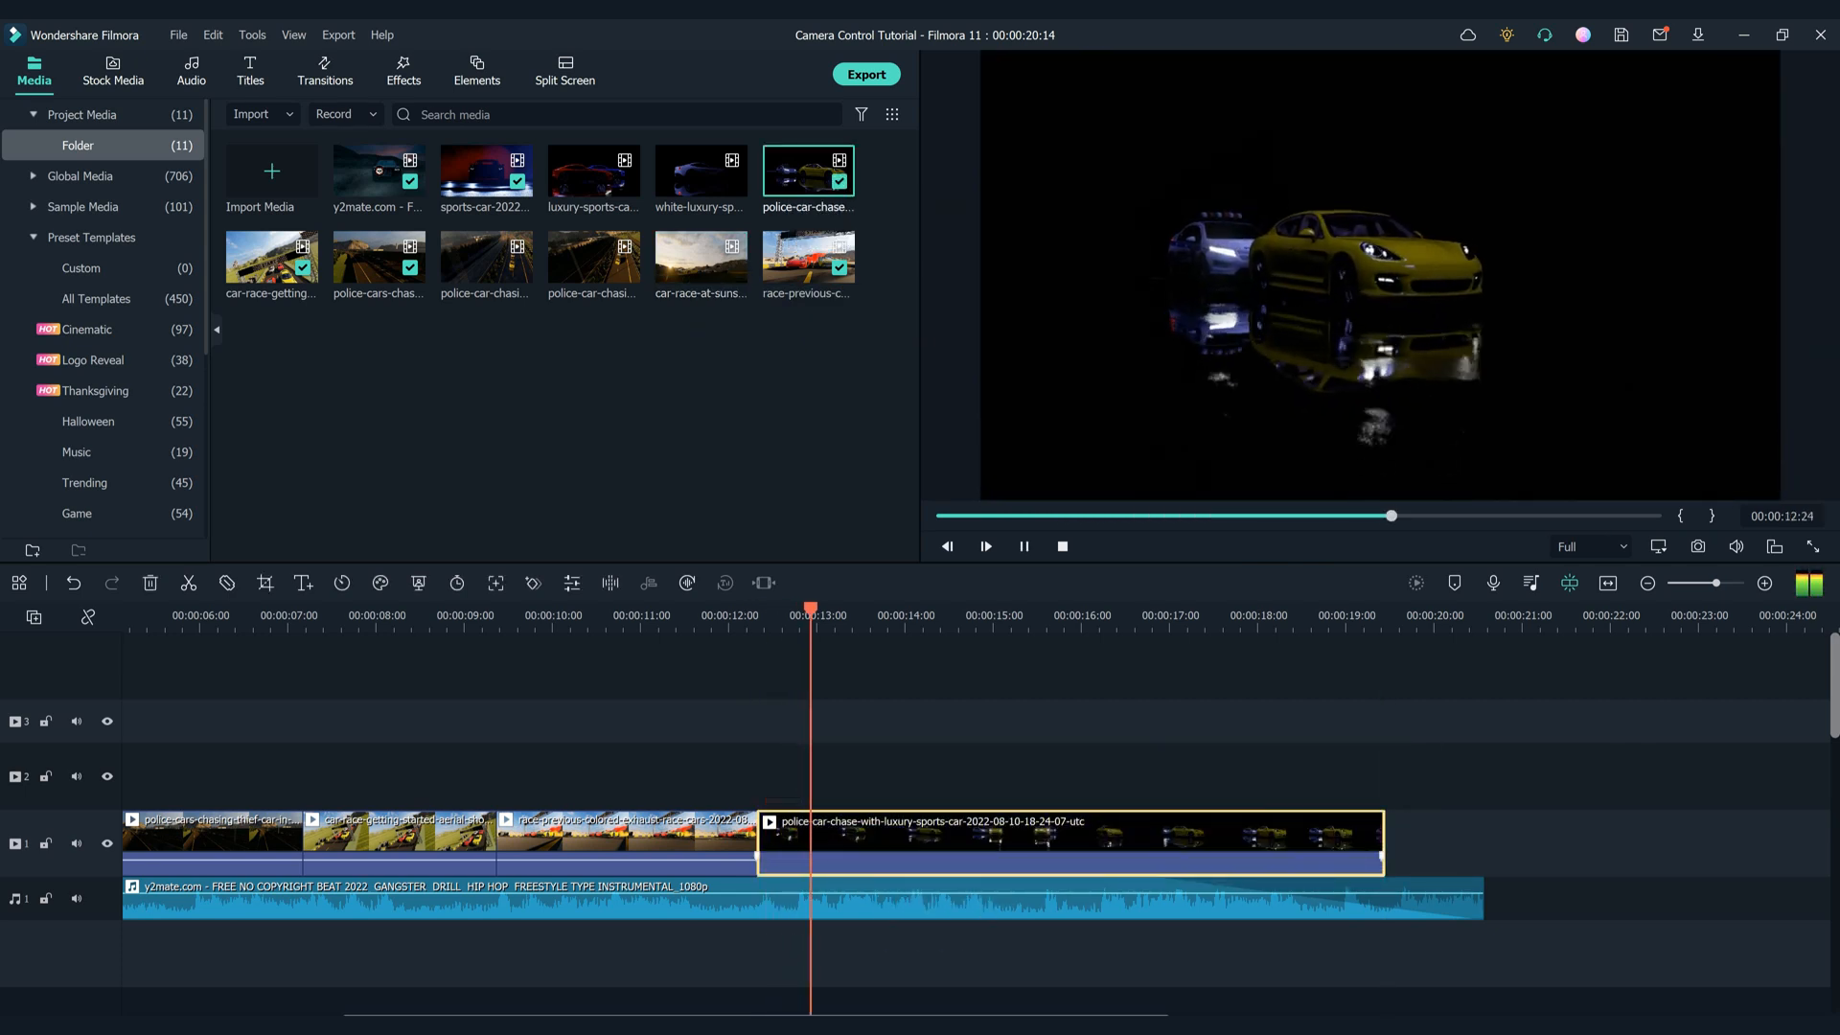
Split the police-car-chase clip at about 12.8 seconds and again at about 13.2 seconds
key("space")
left_click_drag(905, 682, 795, 682)
key("space")
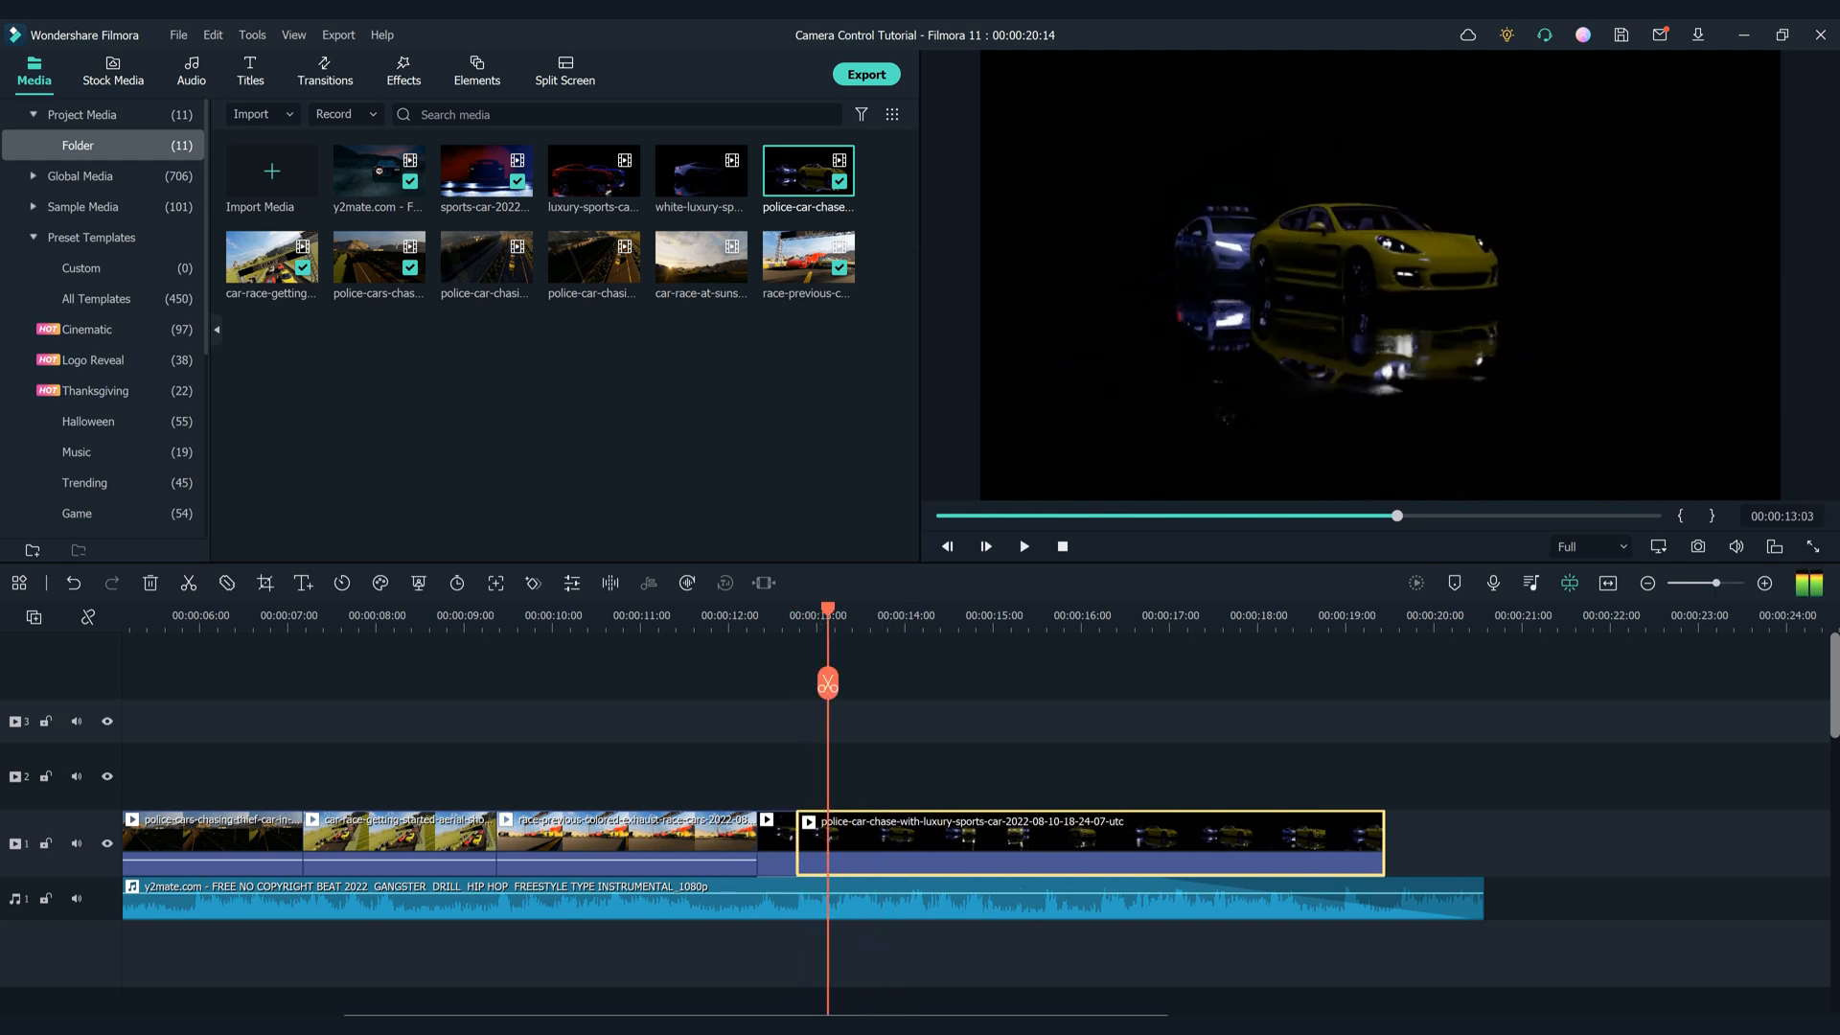
key("space")
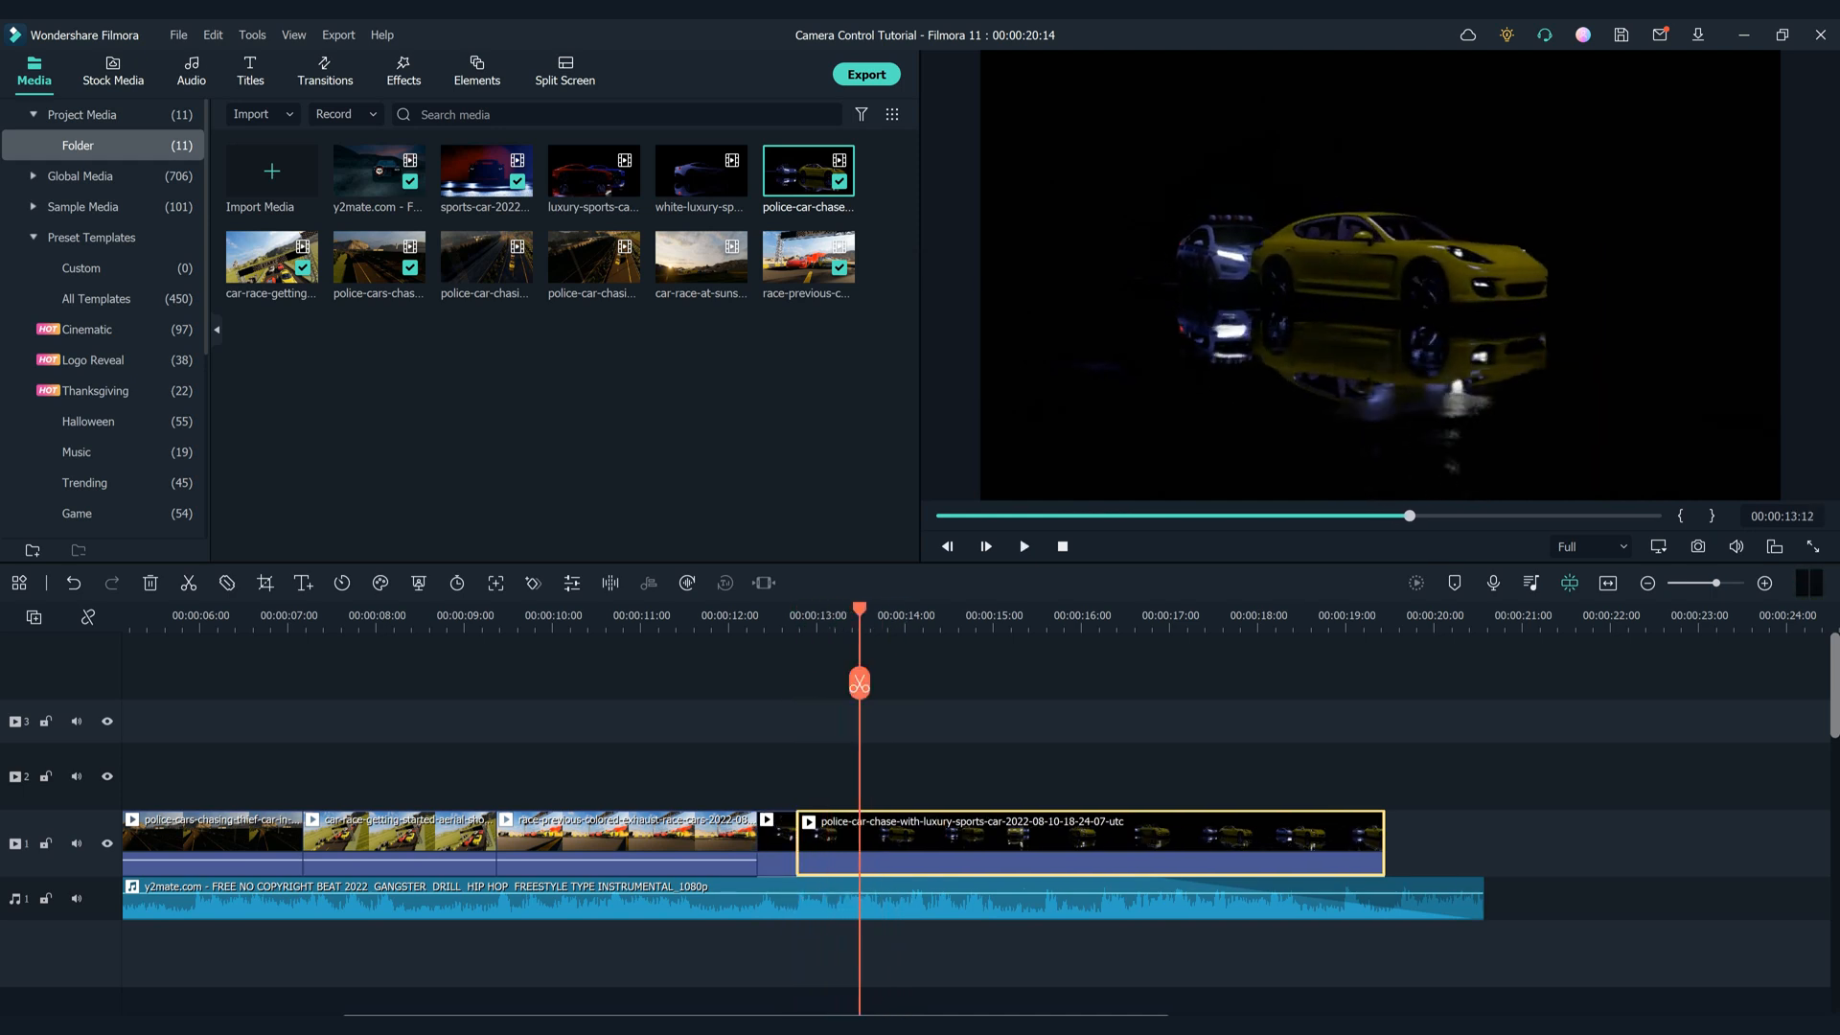
left_click_drag(860, 683, 835, 683)
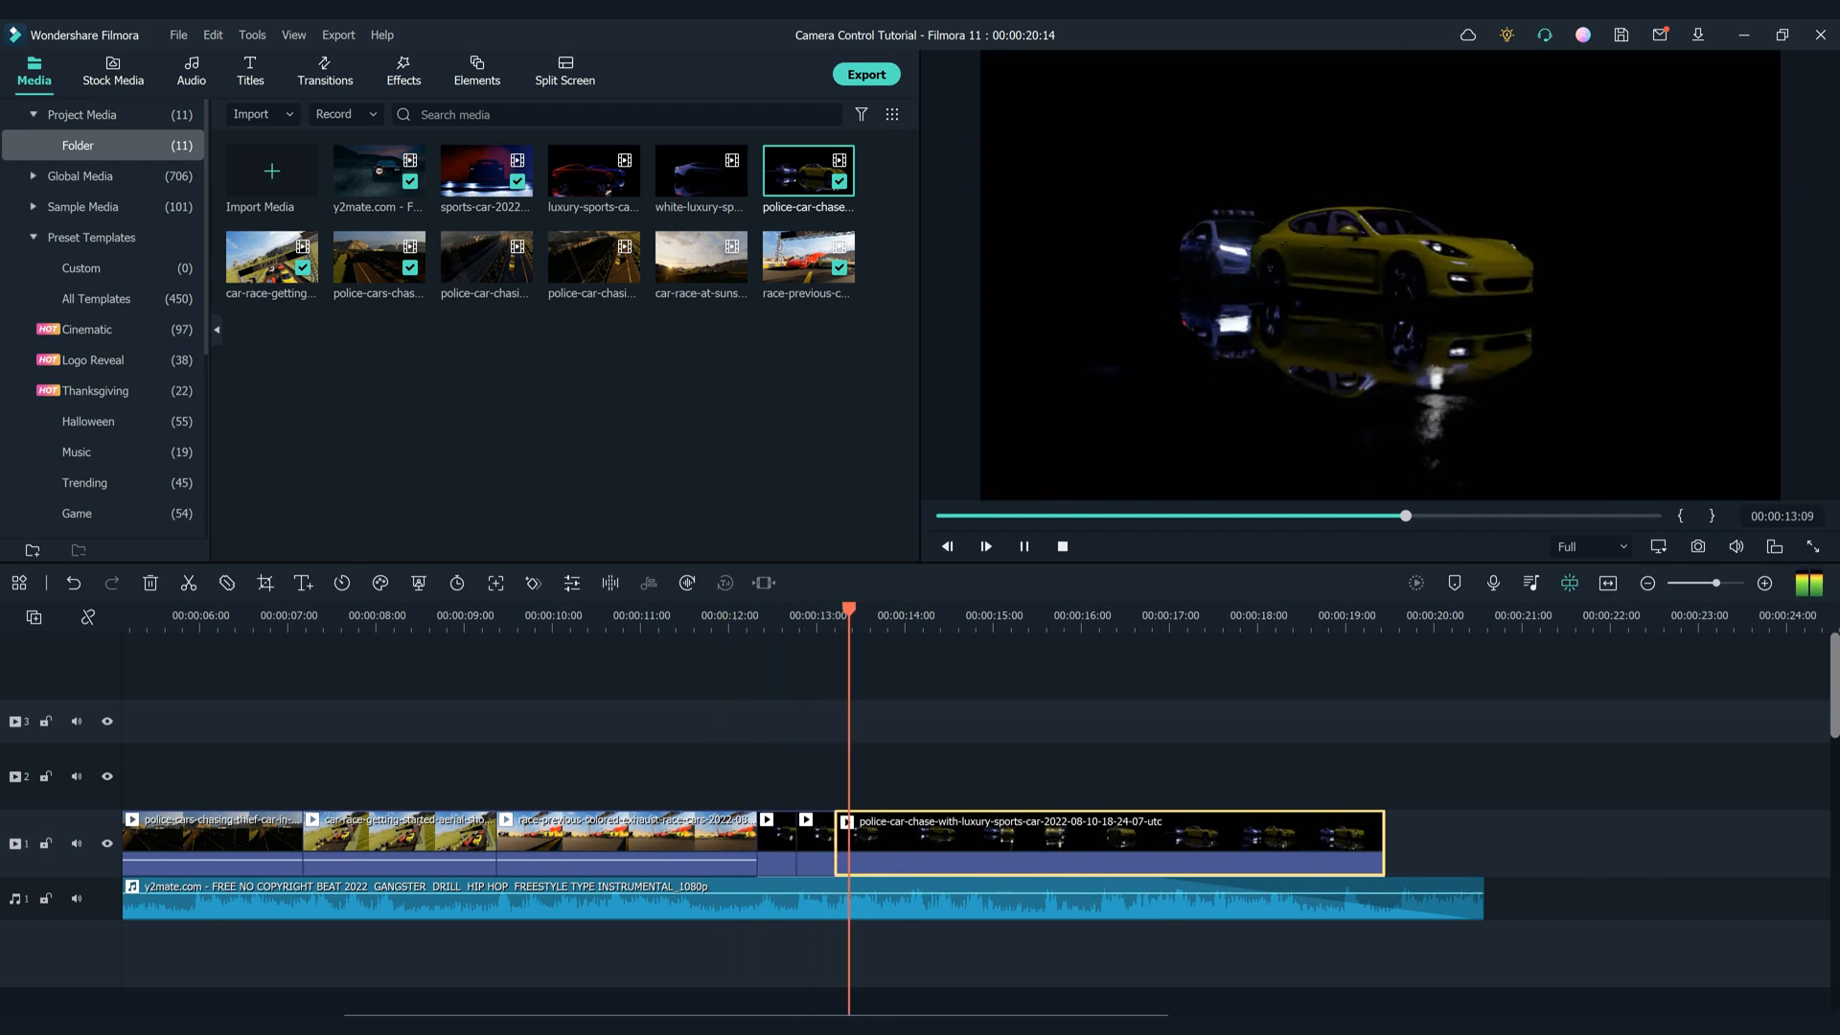
Extend the first police-car-chase piece over the short middle piece up to the second cut, and play the result
key("space")
left_click_drag(794, 844, 834, 844)
left_click(805, 616)
key("space")
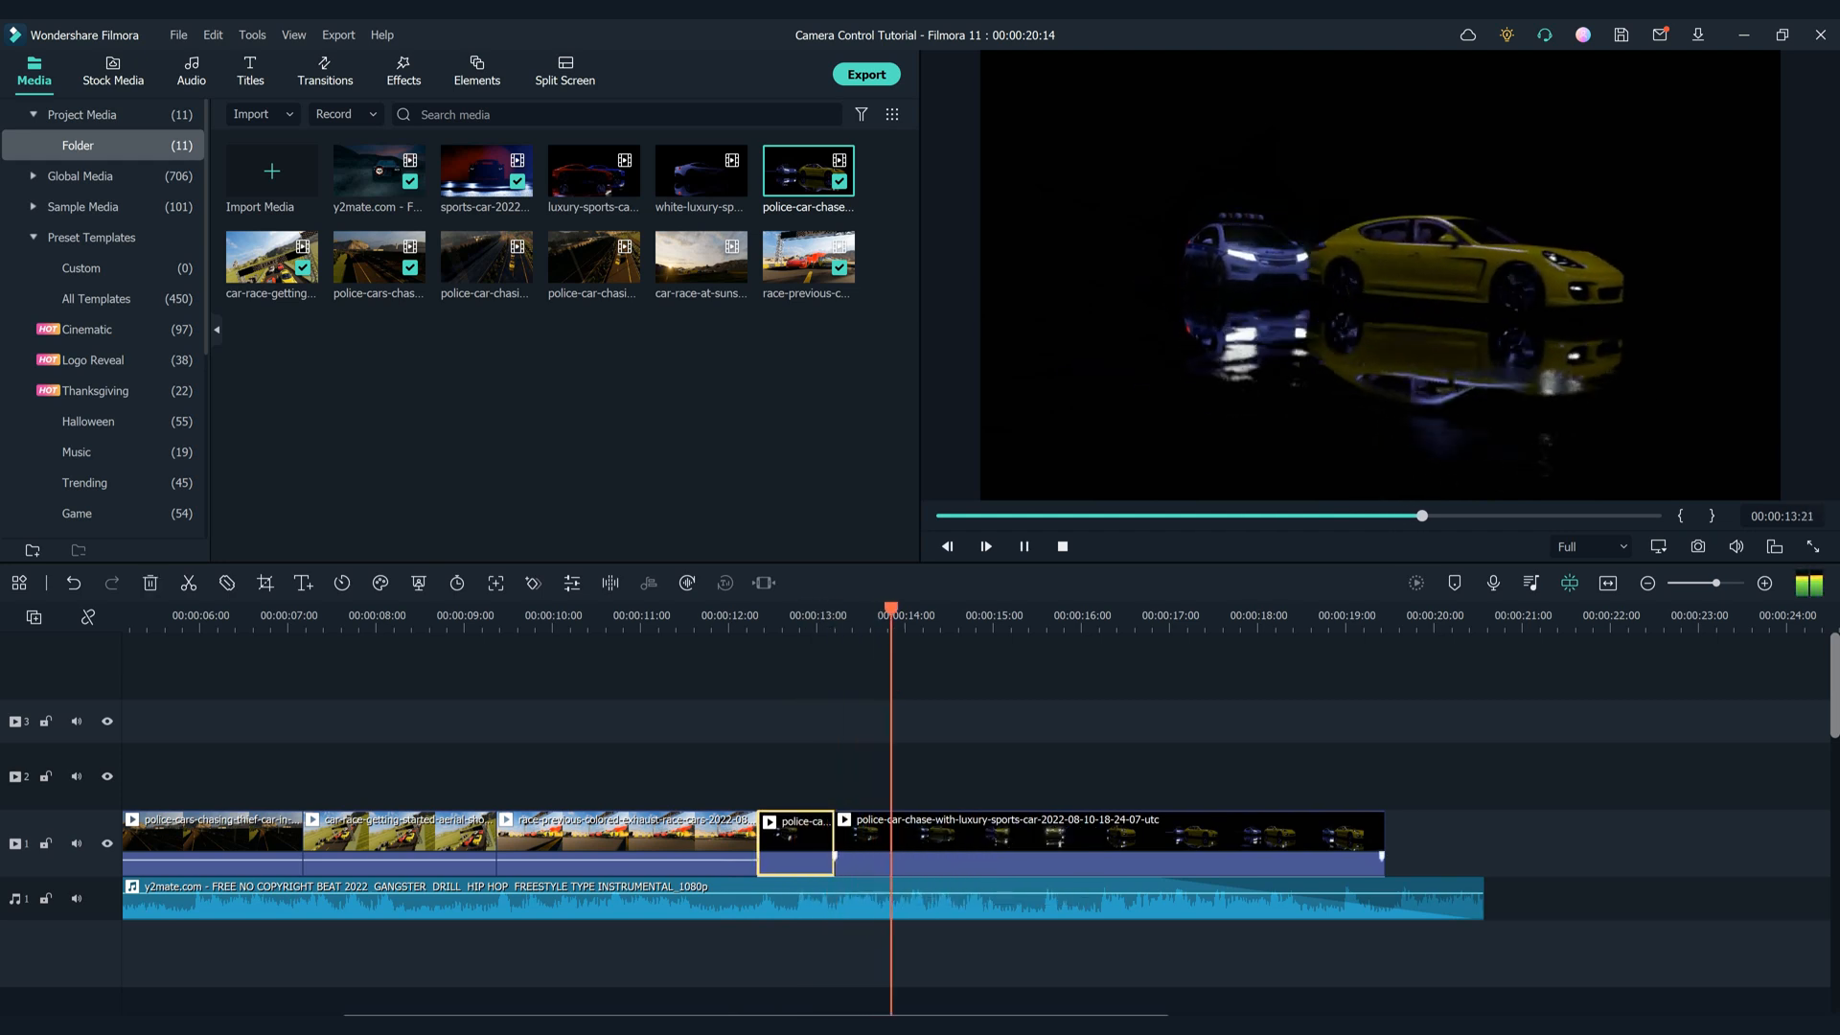
Split the police-car-chase clip at 00:00:15:05, speed the piece before the cut up to 2.27x, and delete the remainder
key("space")
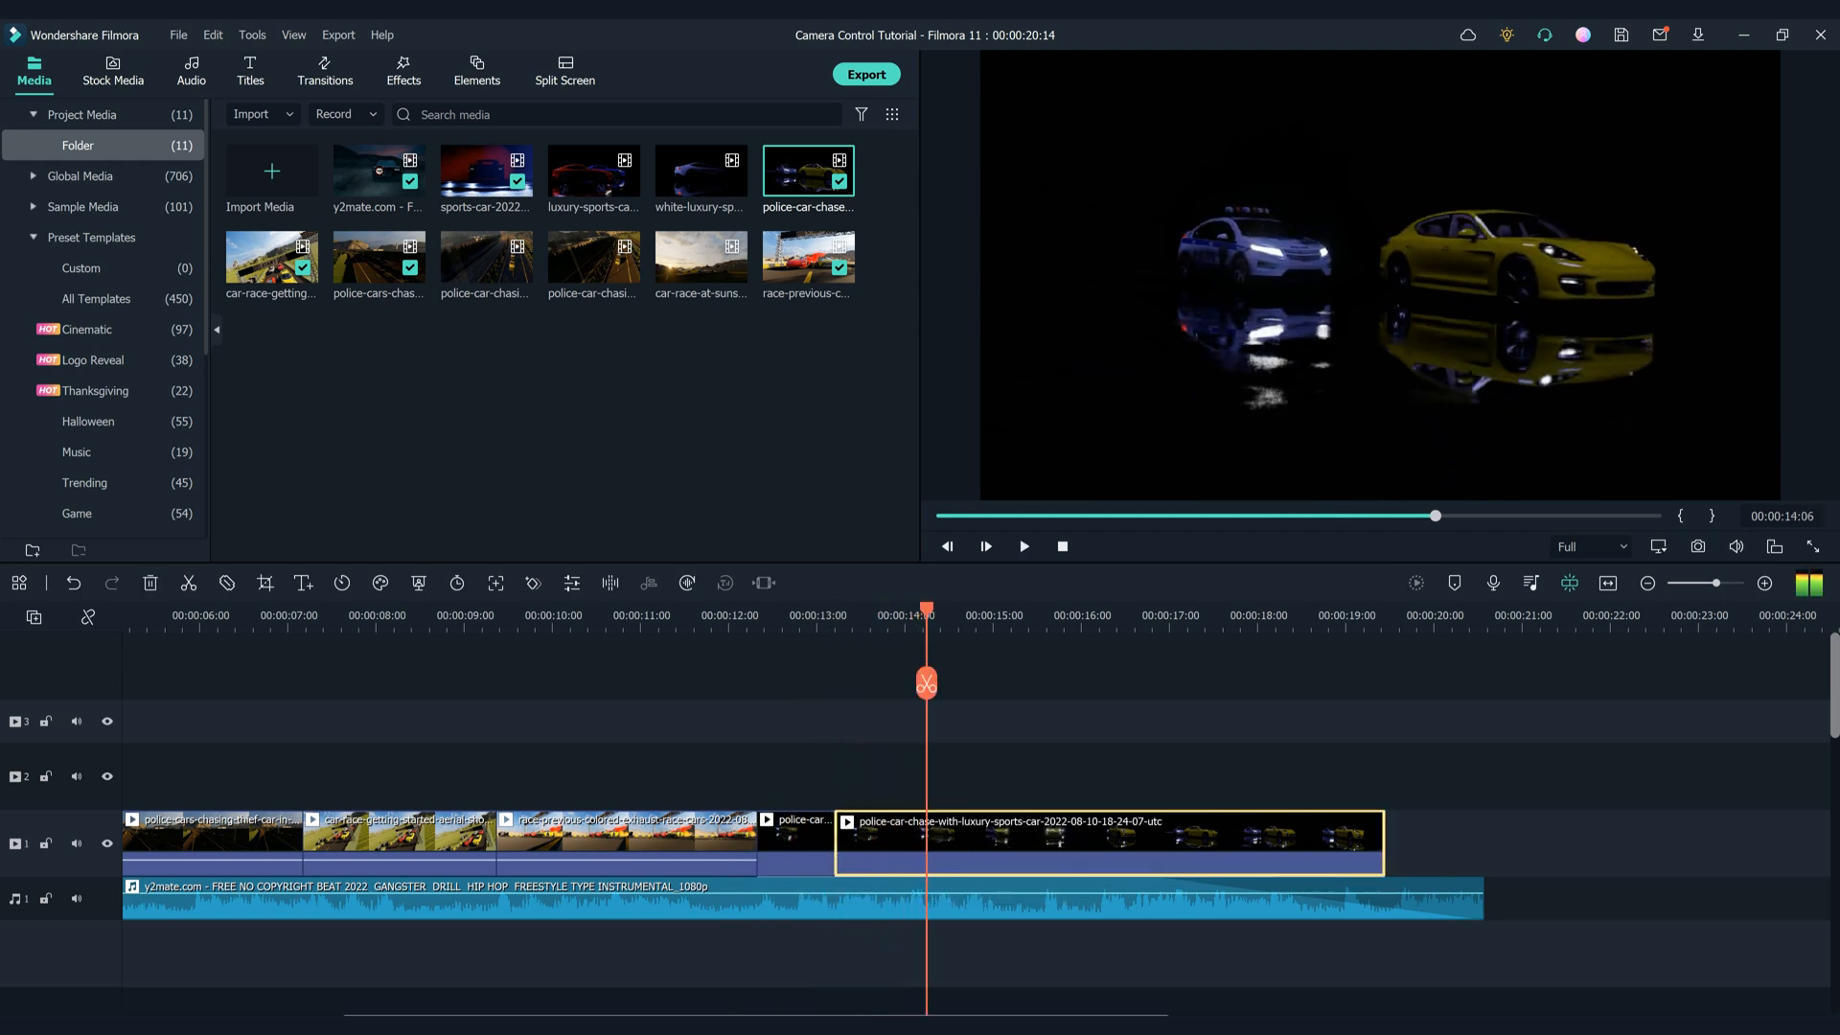
left_click_drag(927, 610, 1011, 609)
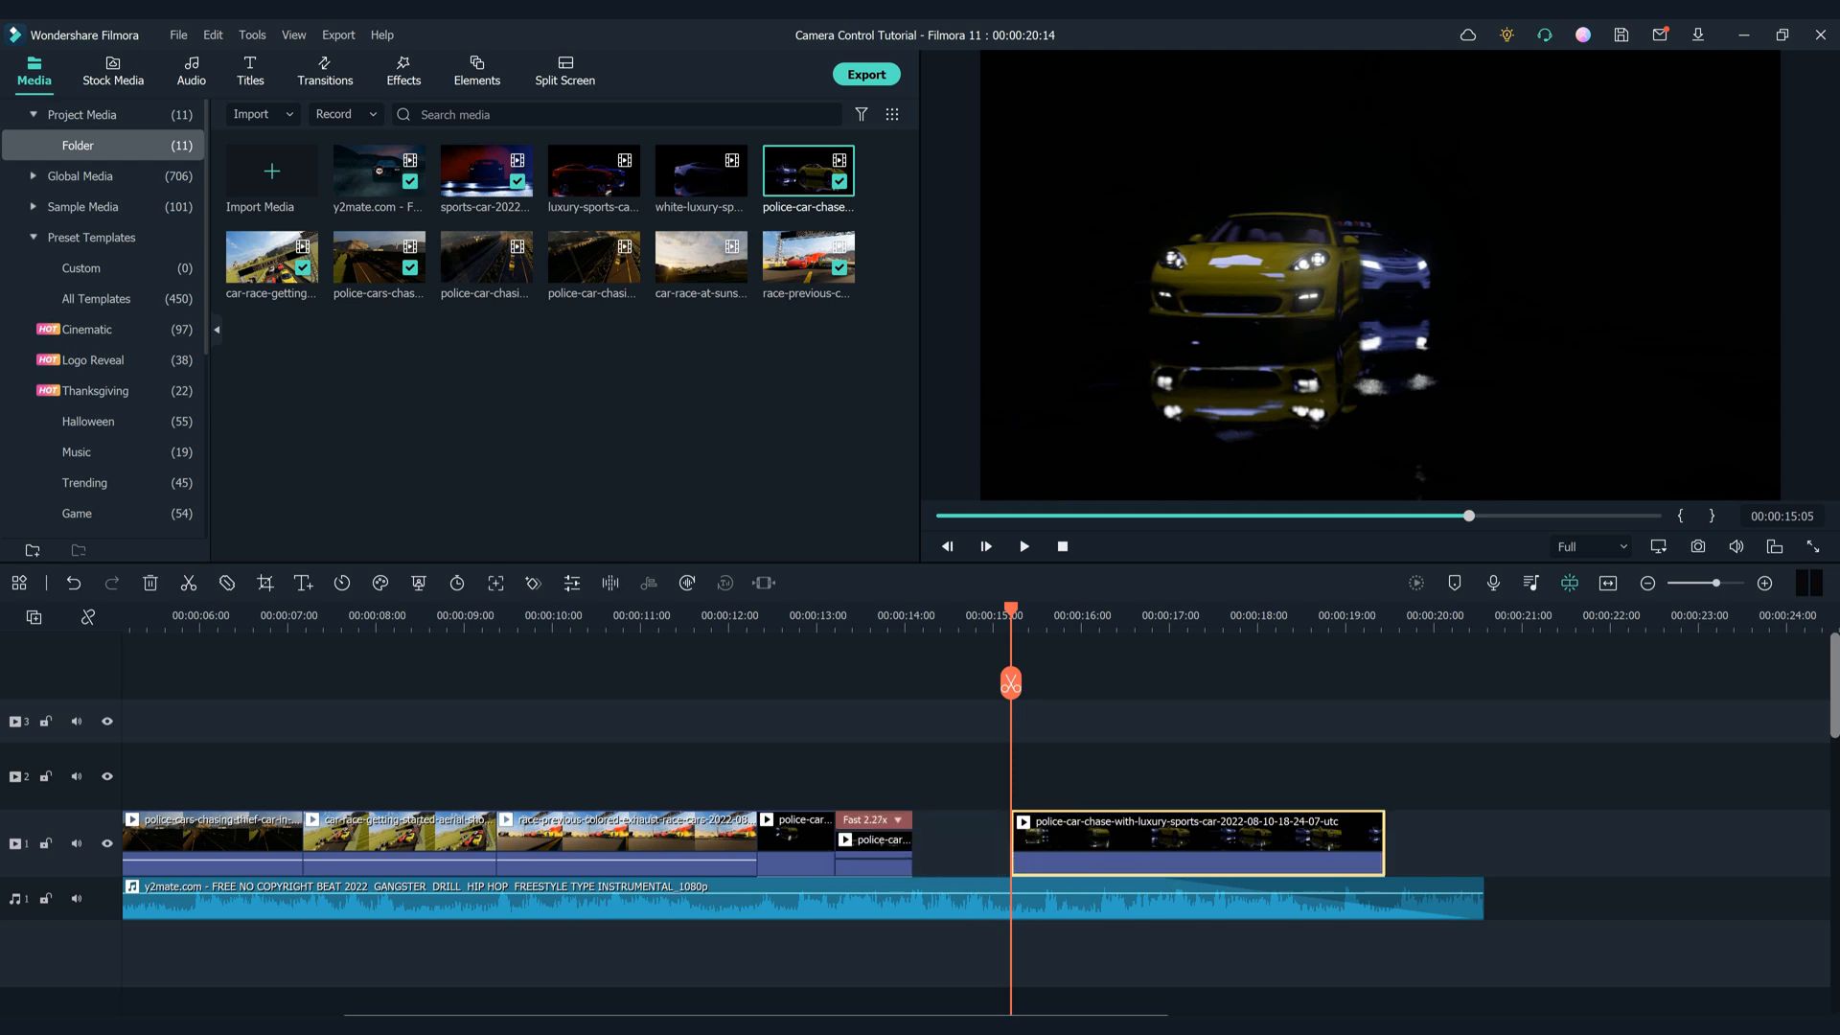
key("Delete")
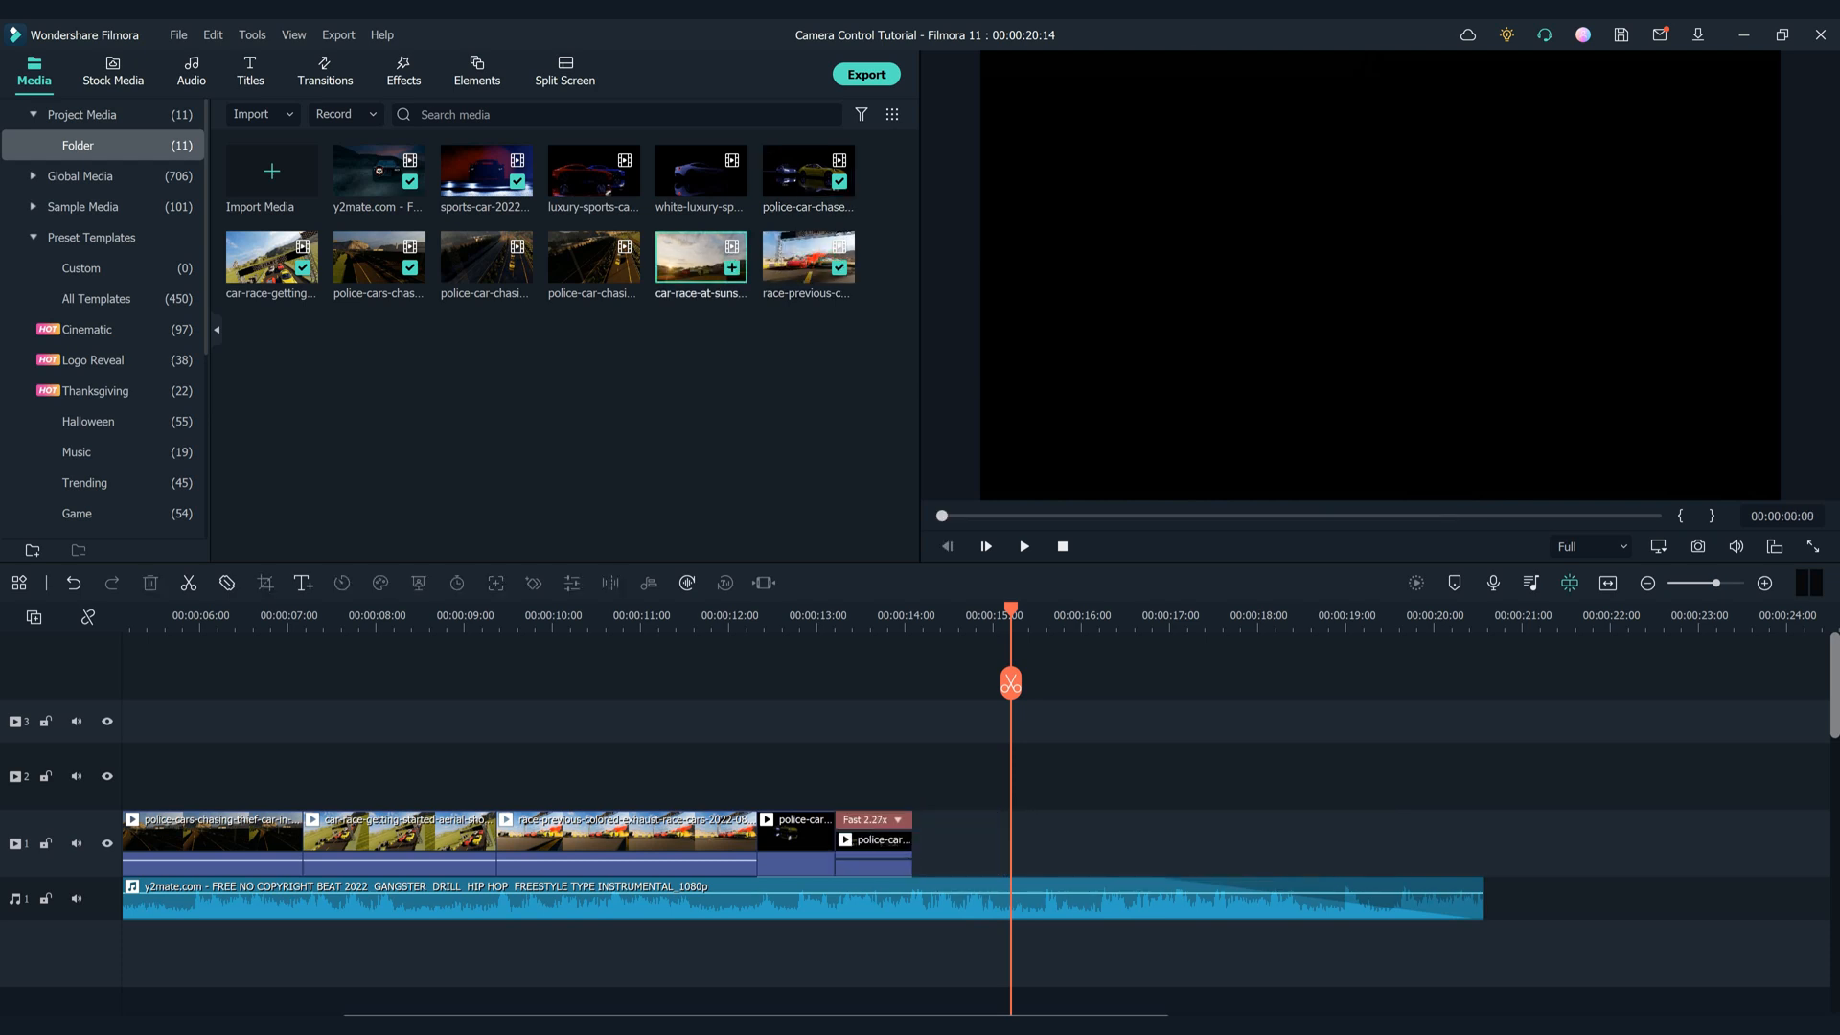
Place the car-race-at-sunset clip after the sped-up police-car-chase piece and move the playhead to 00:00:16:01
double_click(700, 258)
left_click_drag(700, 257, 915, 841)
left_click_drag(1011, 609, 1086, 609)
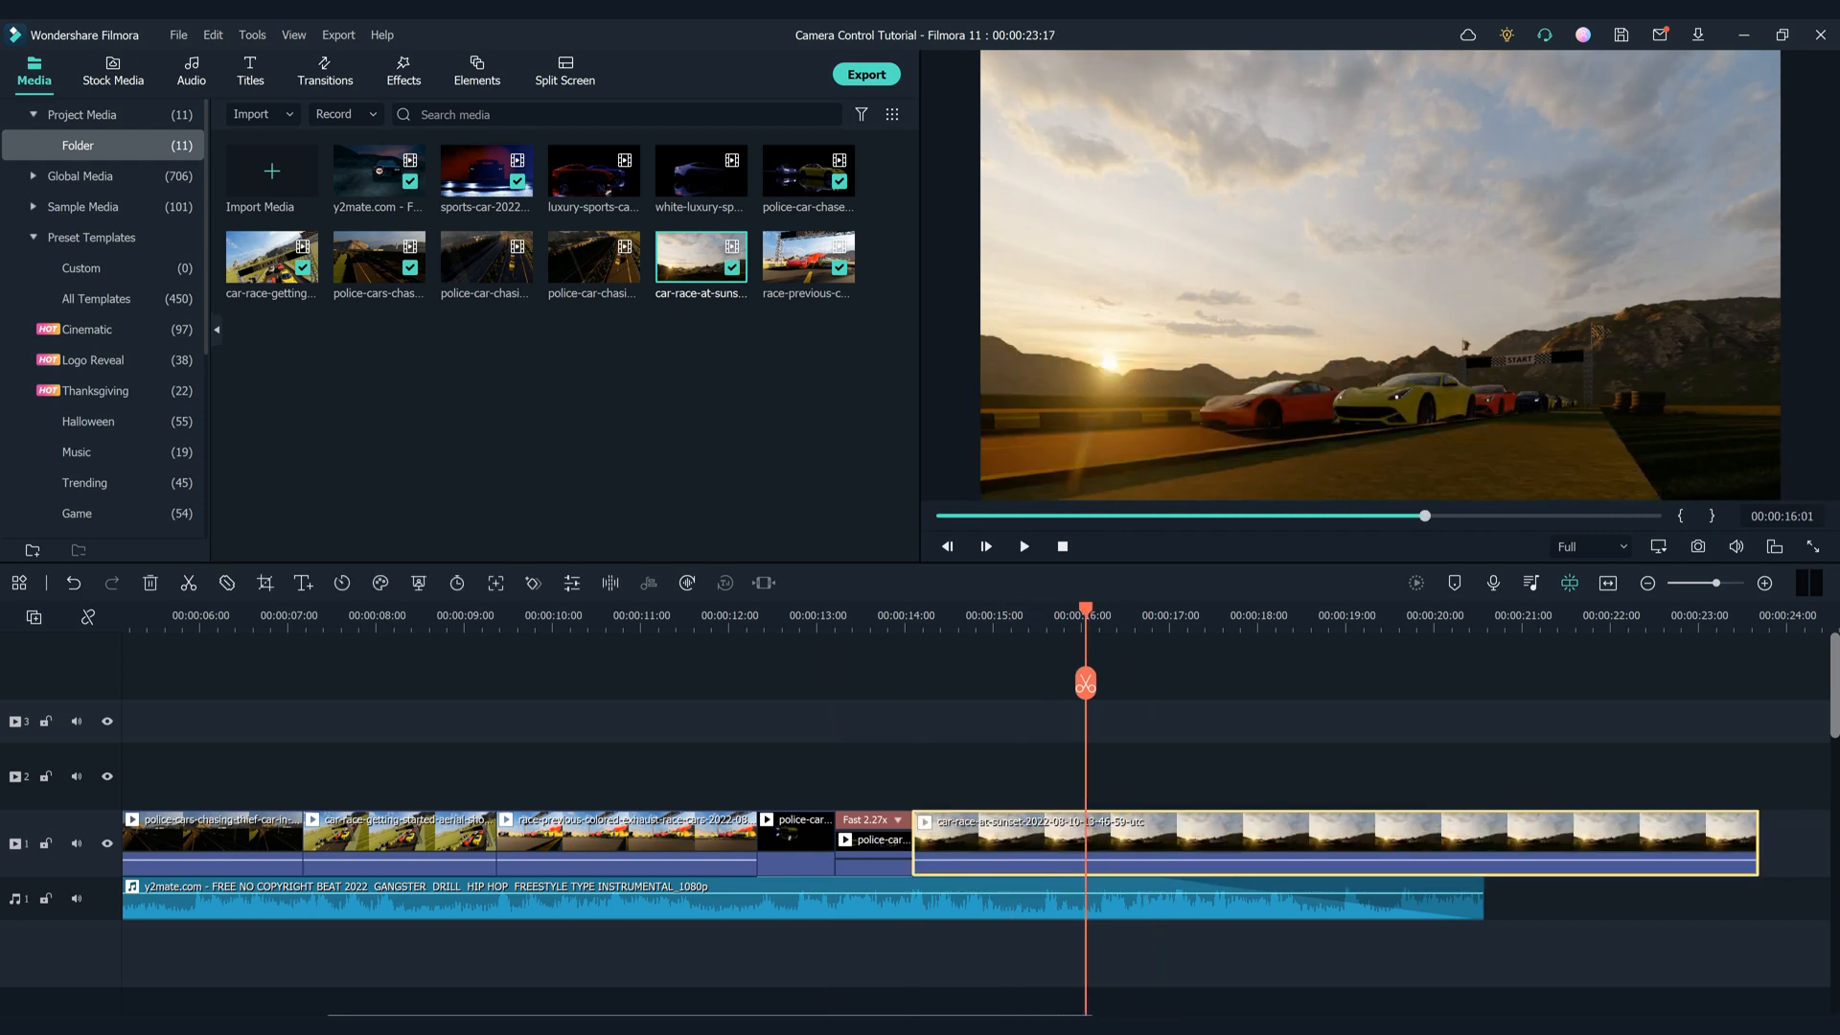
Cut off the car-race-at-sunset clip's opening before 00:00:16:01, close the gap, and trim its end to match the music
left_click(1086, 682)
key("Delete")
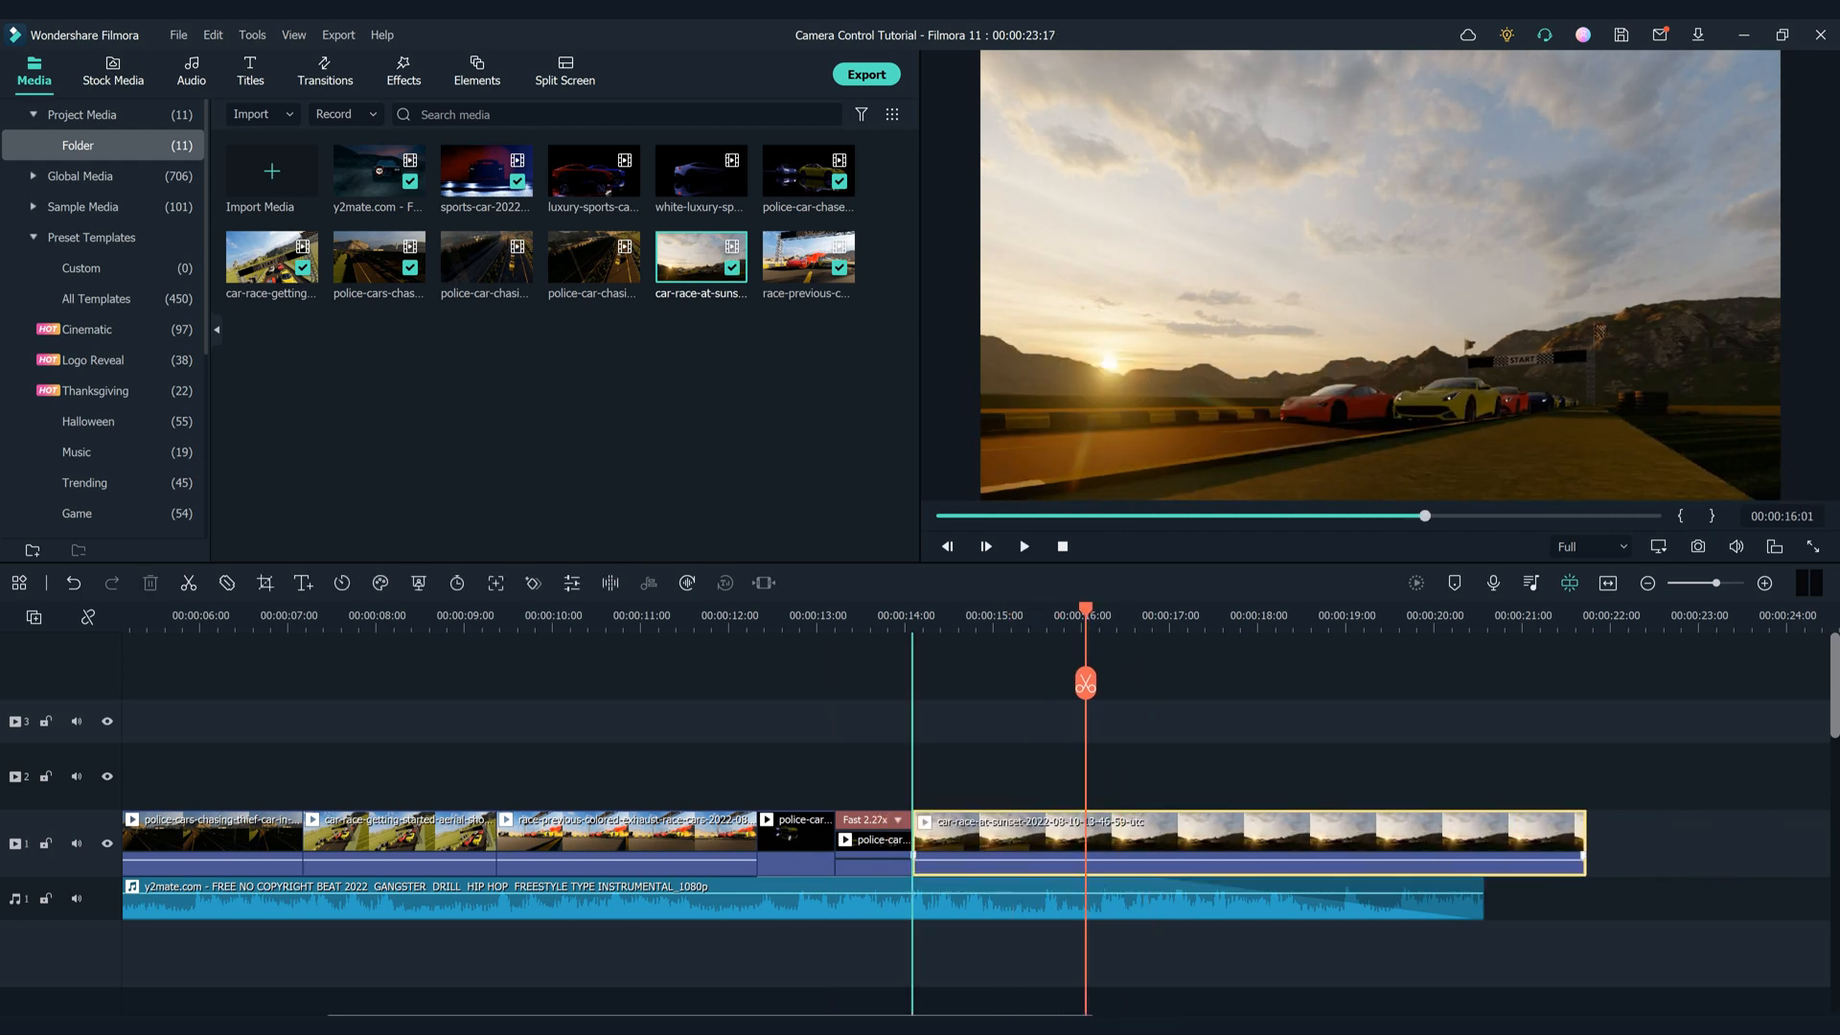
left_click_drag(1584, 843, 1482, 843)
key("Home")
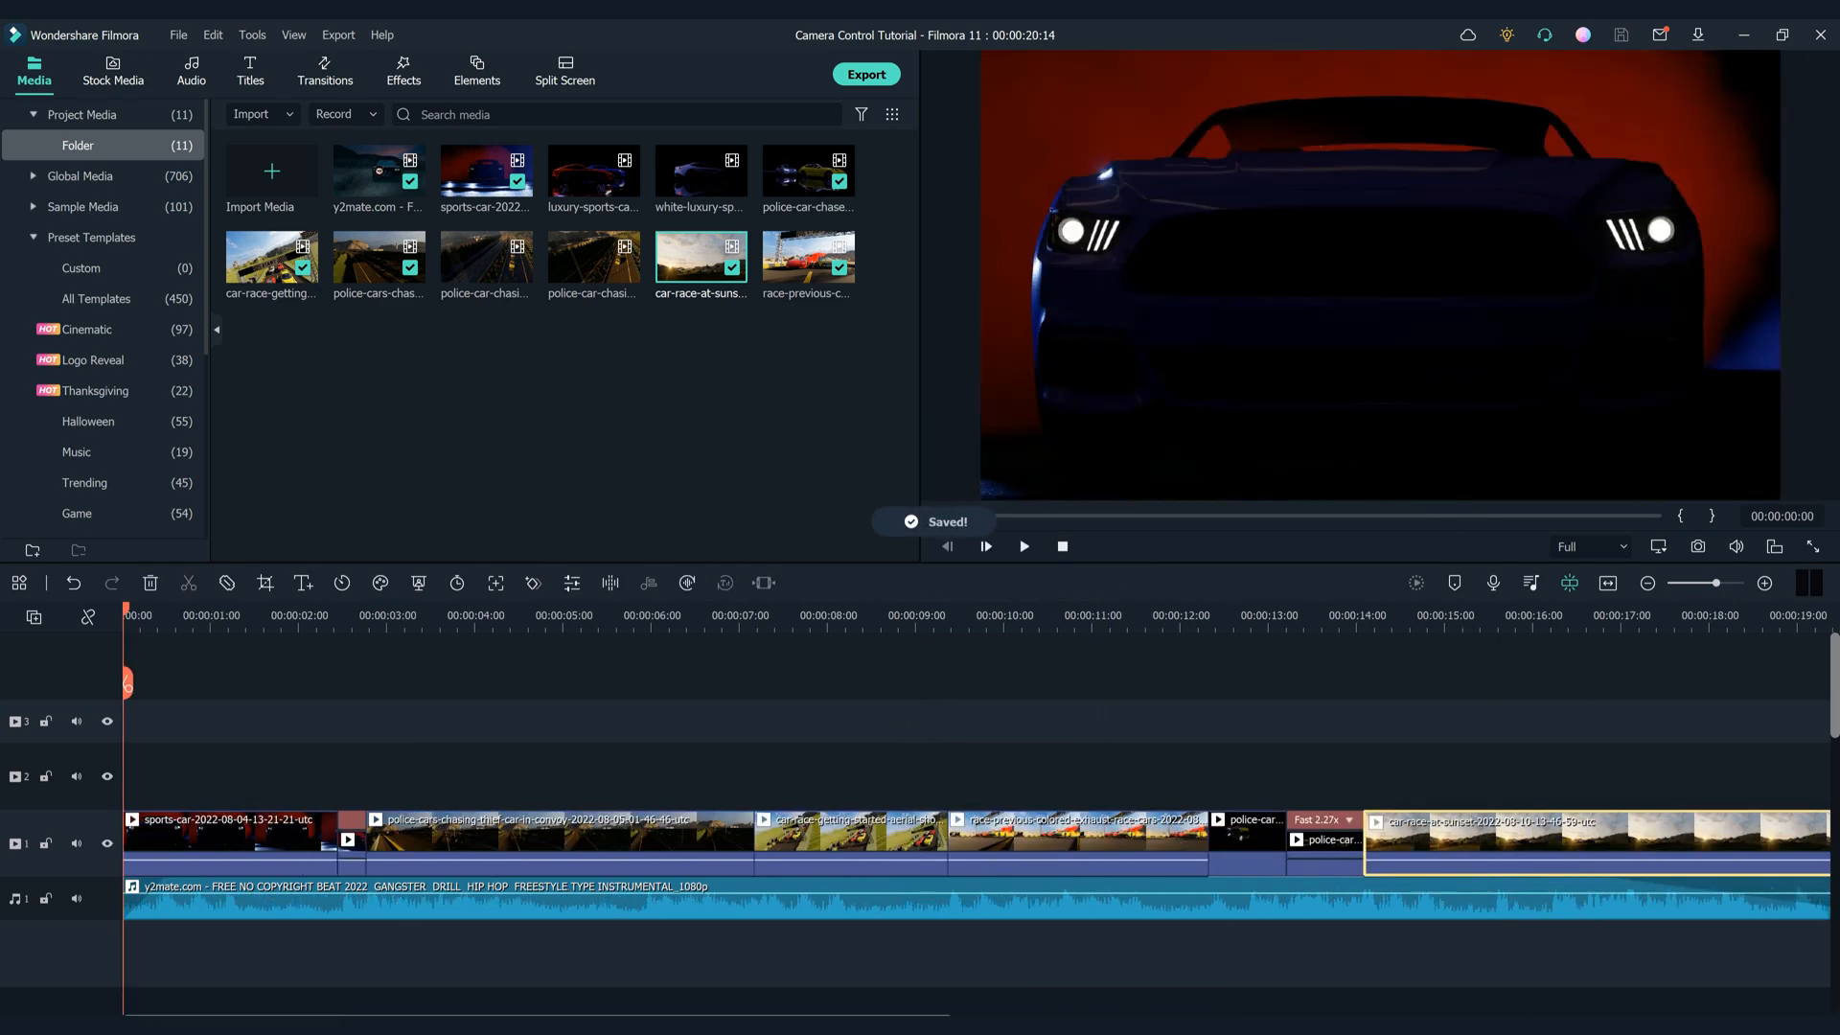
Add the downloaded Cinema 21:9 effect on a track above the clips, spanning the whole length of the video
scroll(863, 815, "down", 9)
left_click(404, 72)
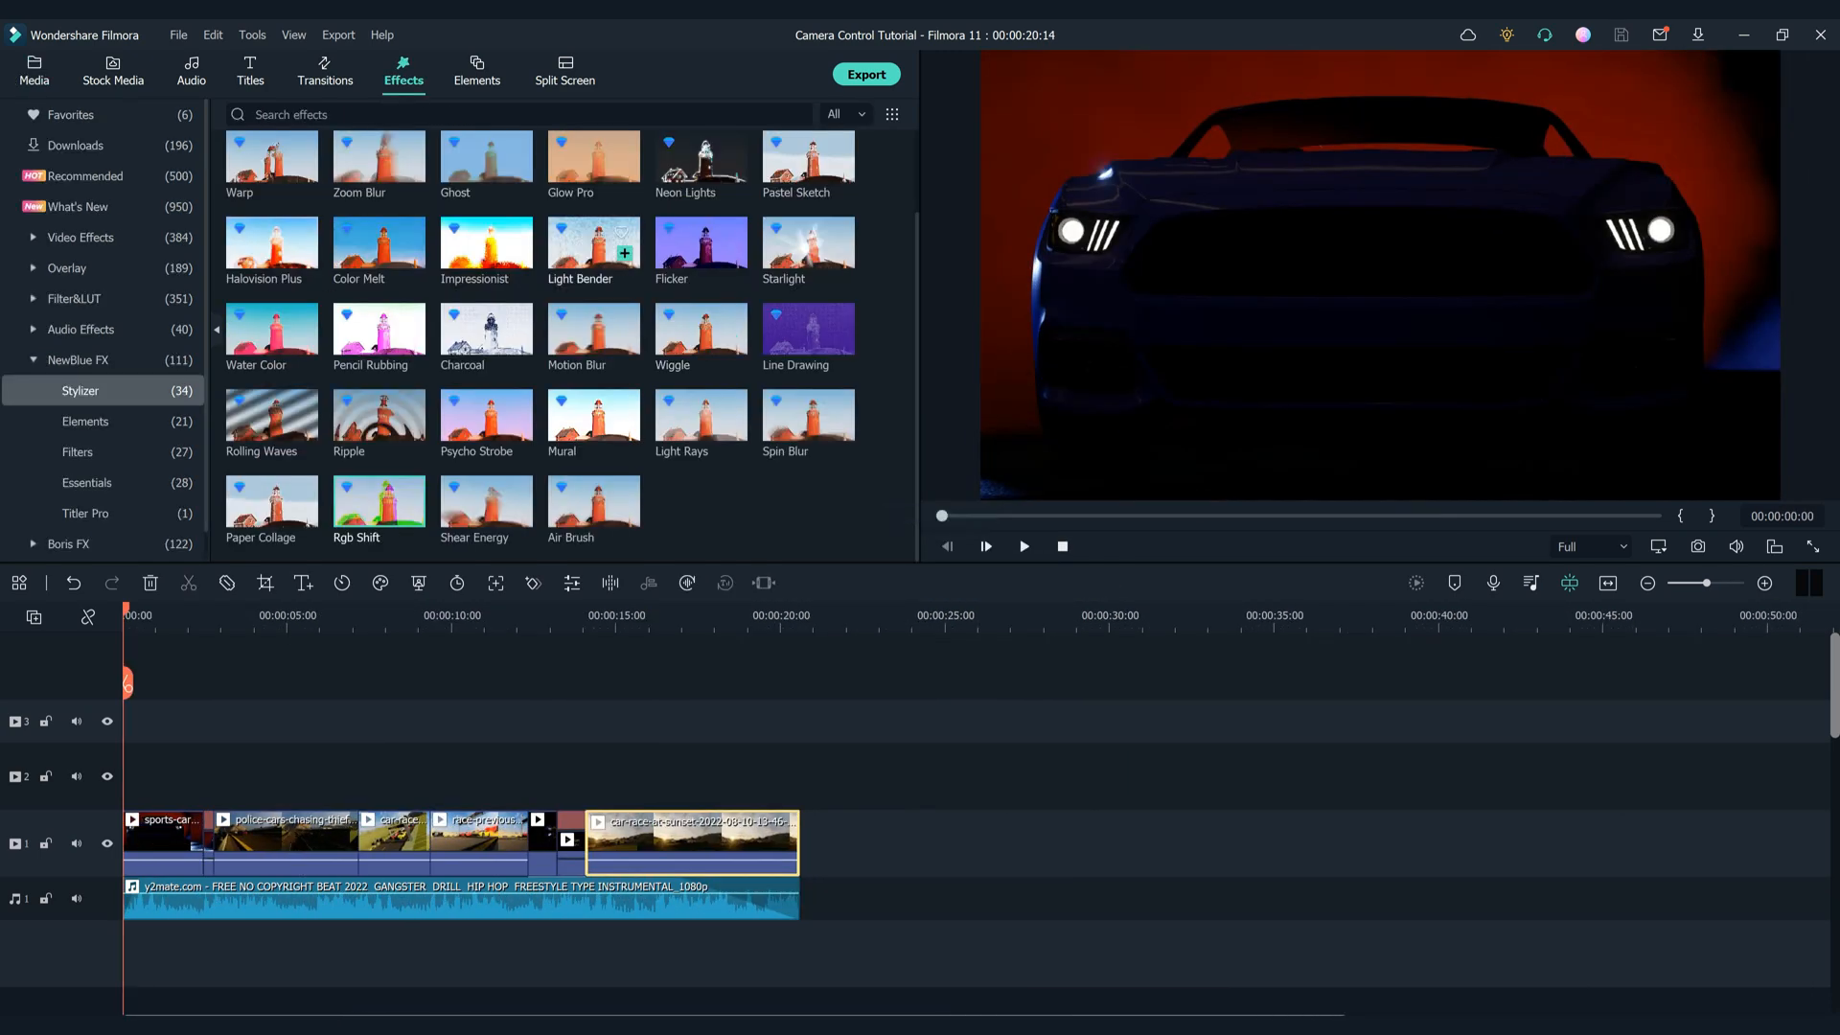
left_click(86, 115)
left_click(86, 146)
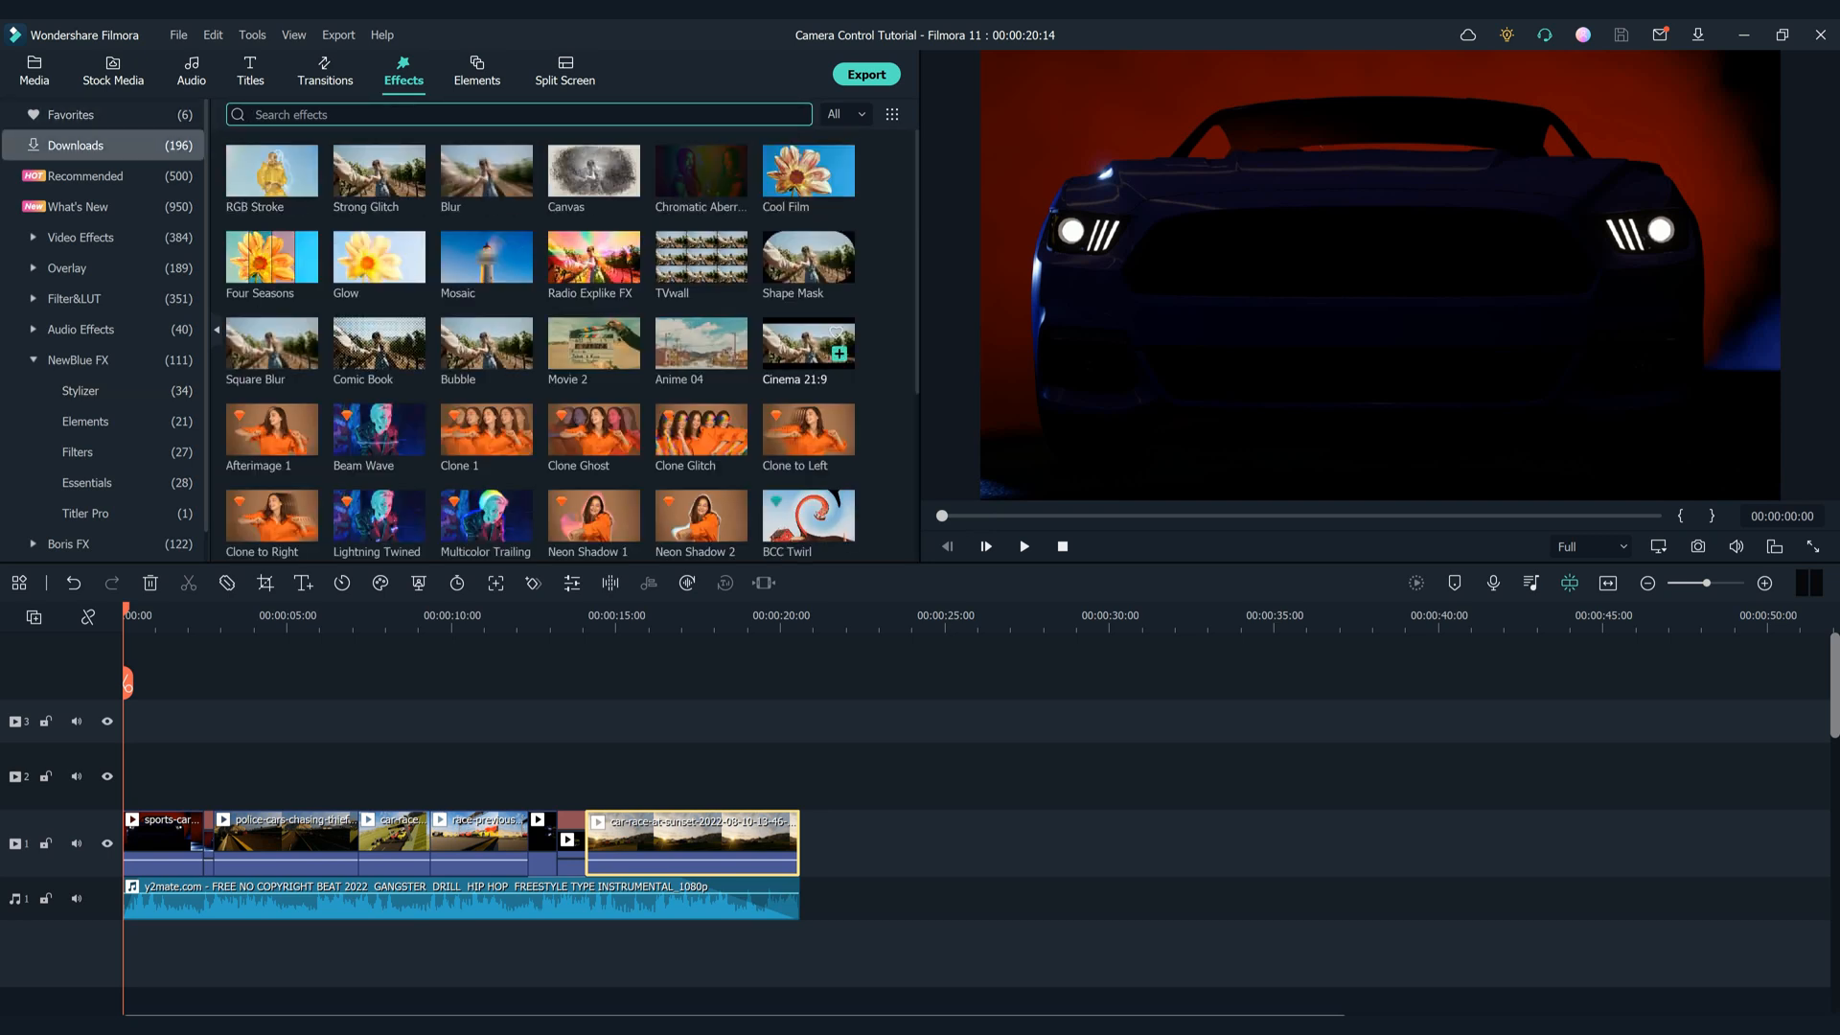
left_click_drag(808, 343, 709, 664)
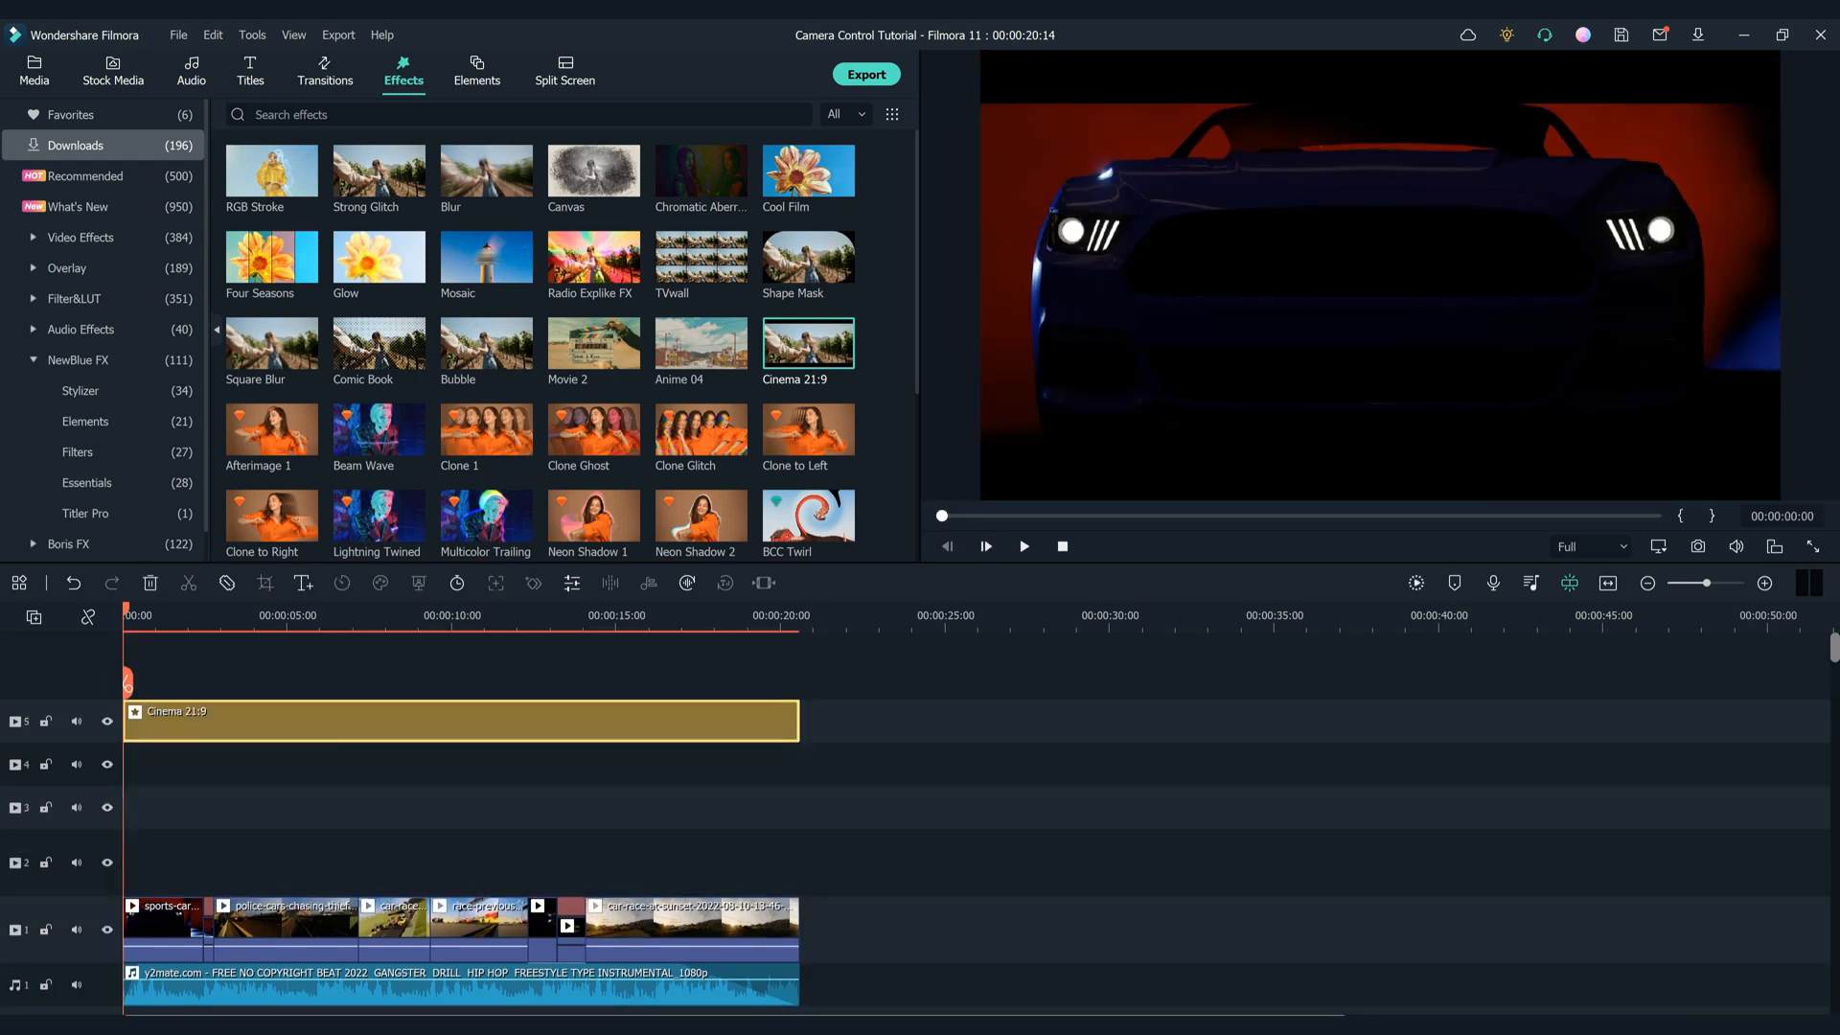
Render the timeline preview and play the whole montage through with the cinematic bars
key("shift+z")
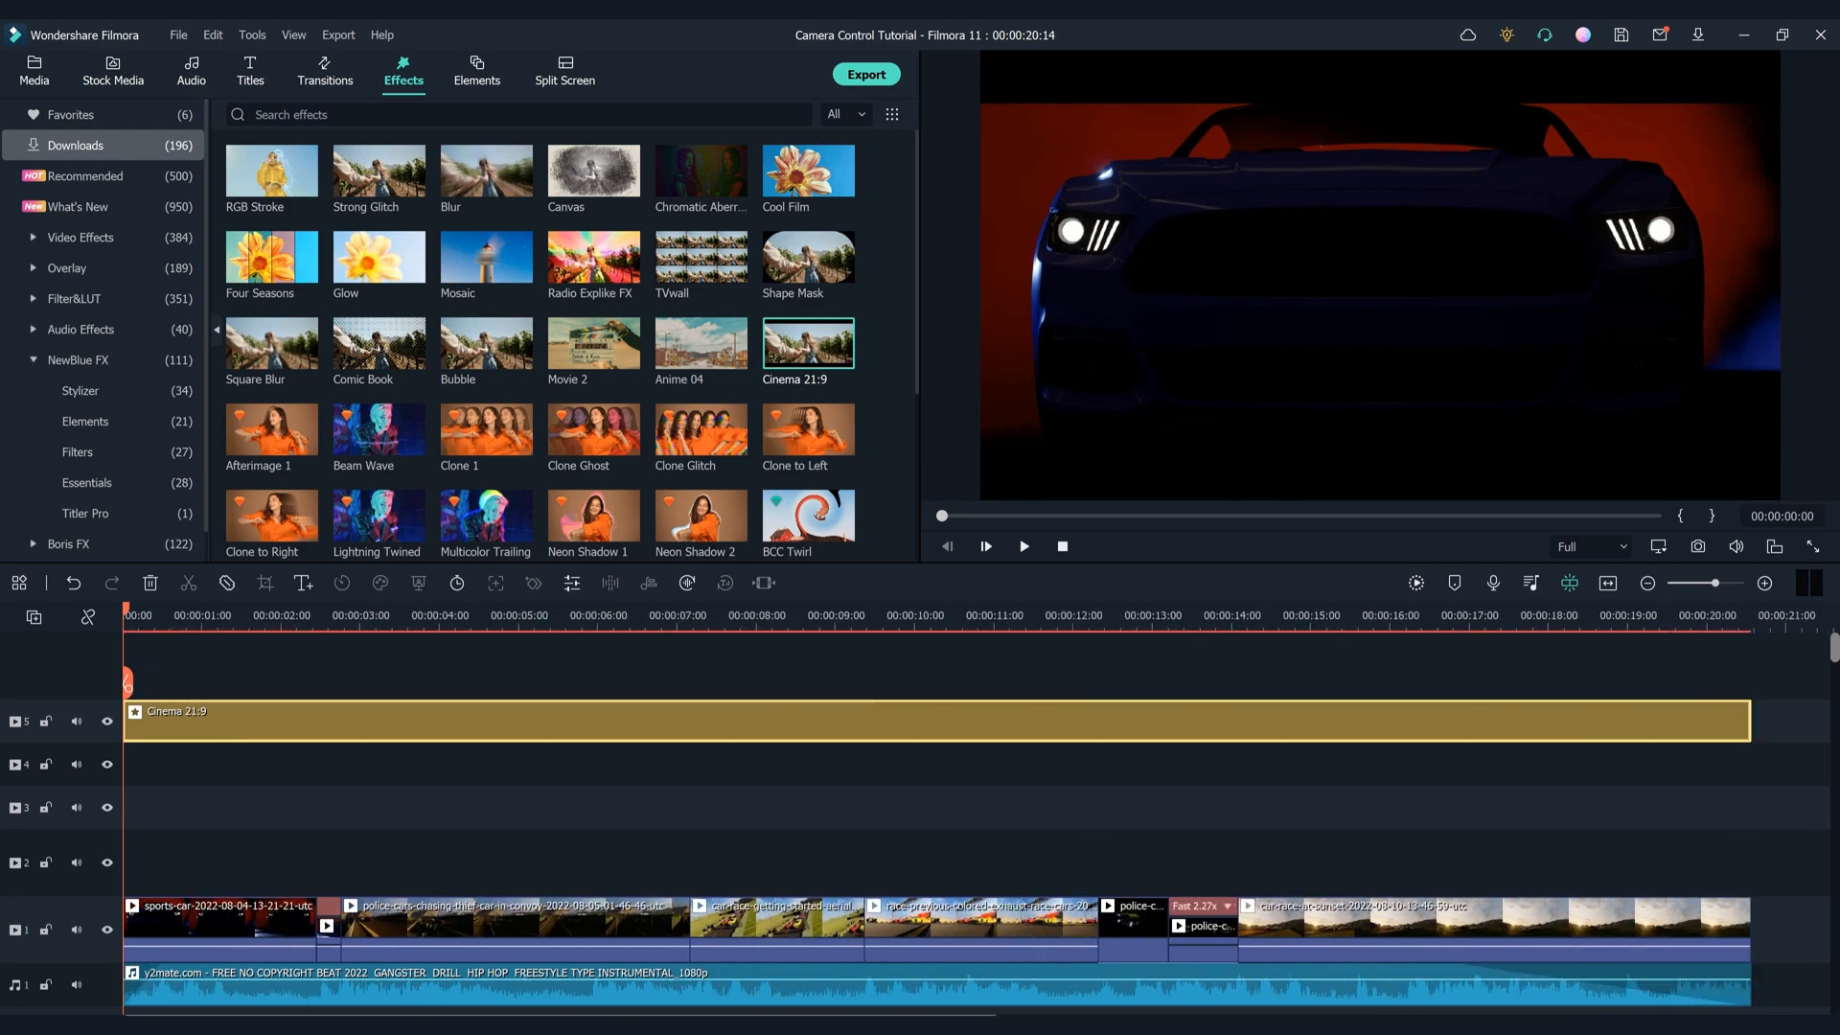
key("space")
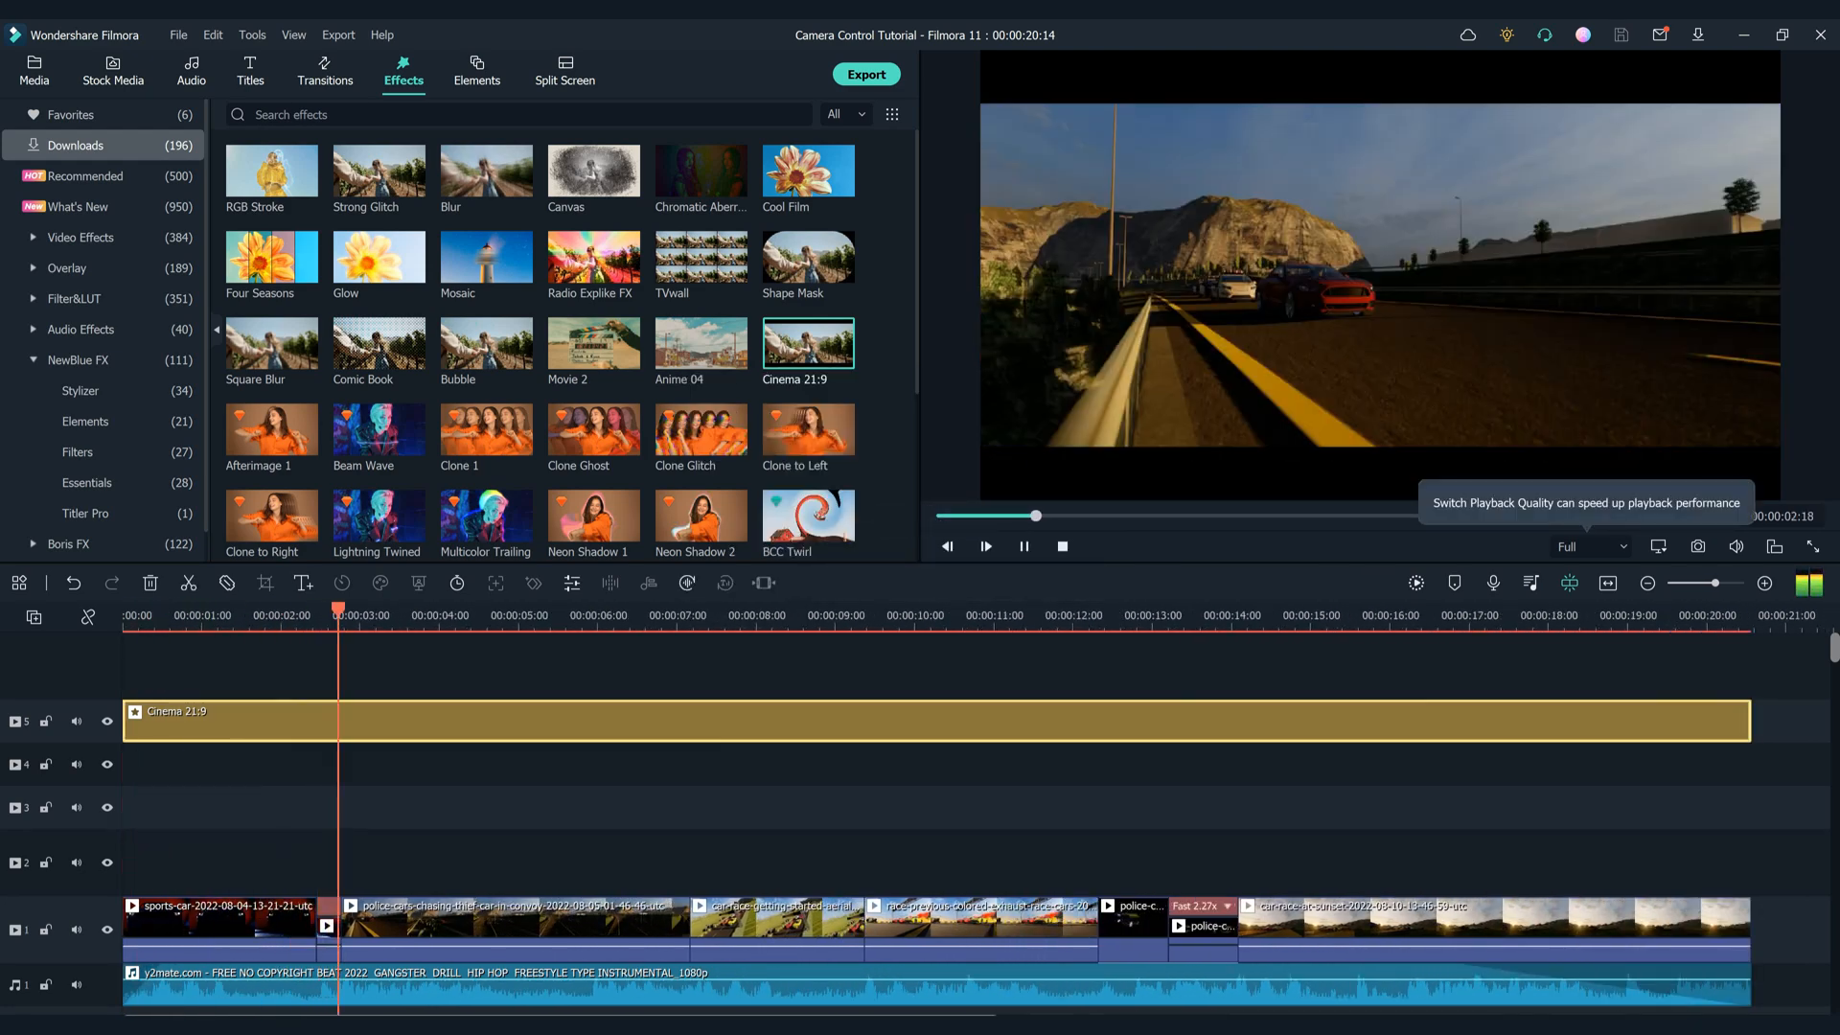
left_click(1416, 583)
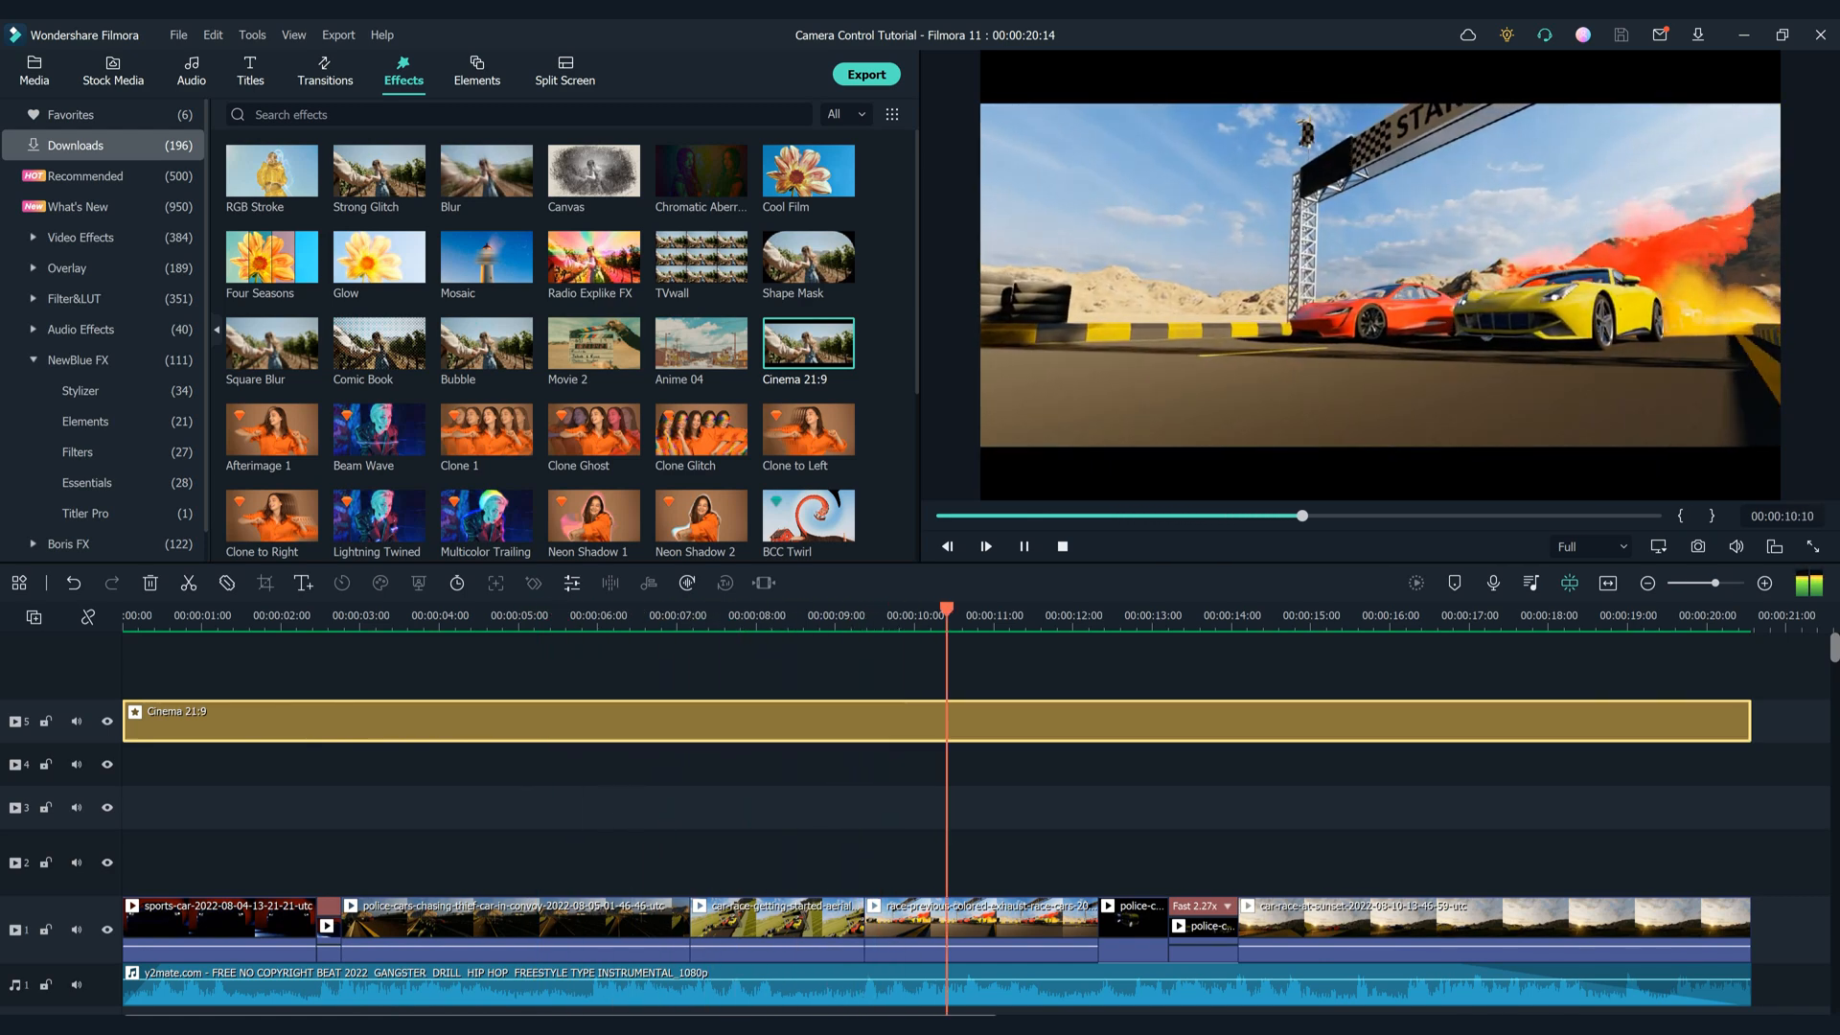
left_click(1002, 648)
left_click_drag(1002, 648, 1118, 633)
scroll(1073, 671, "down", 4)
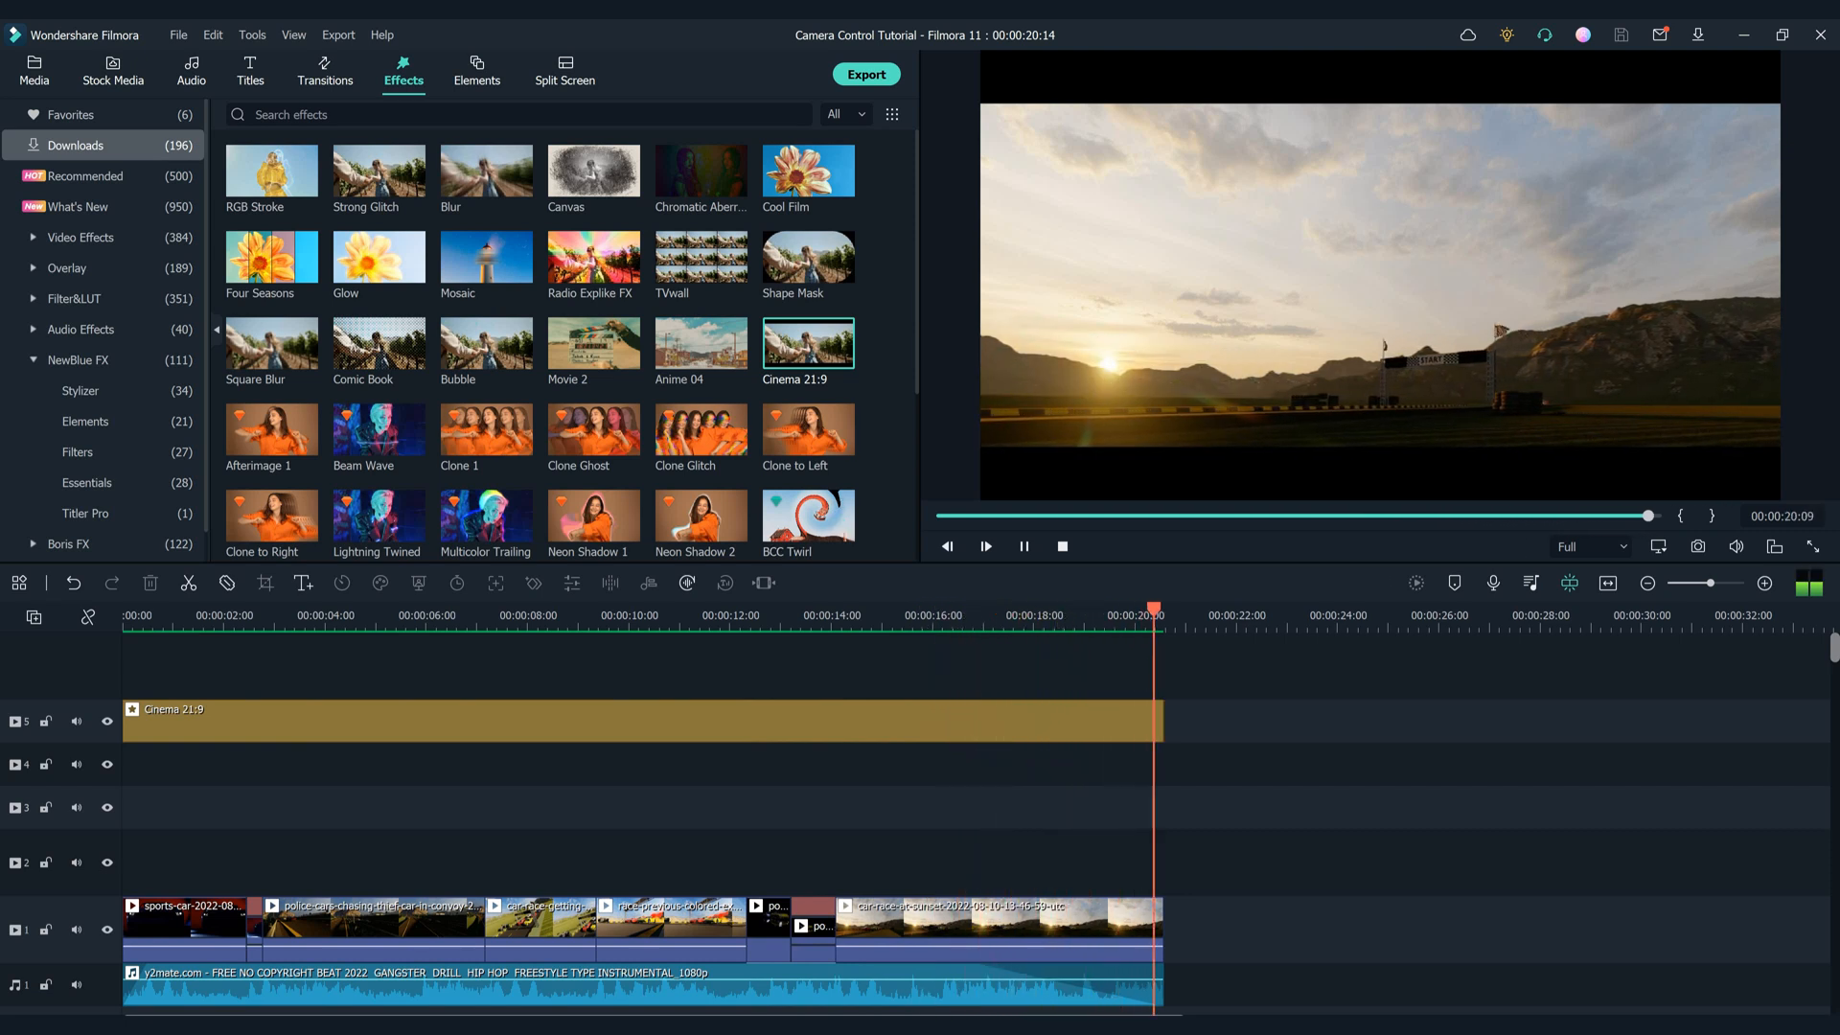
scroll(939, 814, "up", 4)
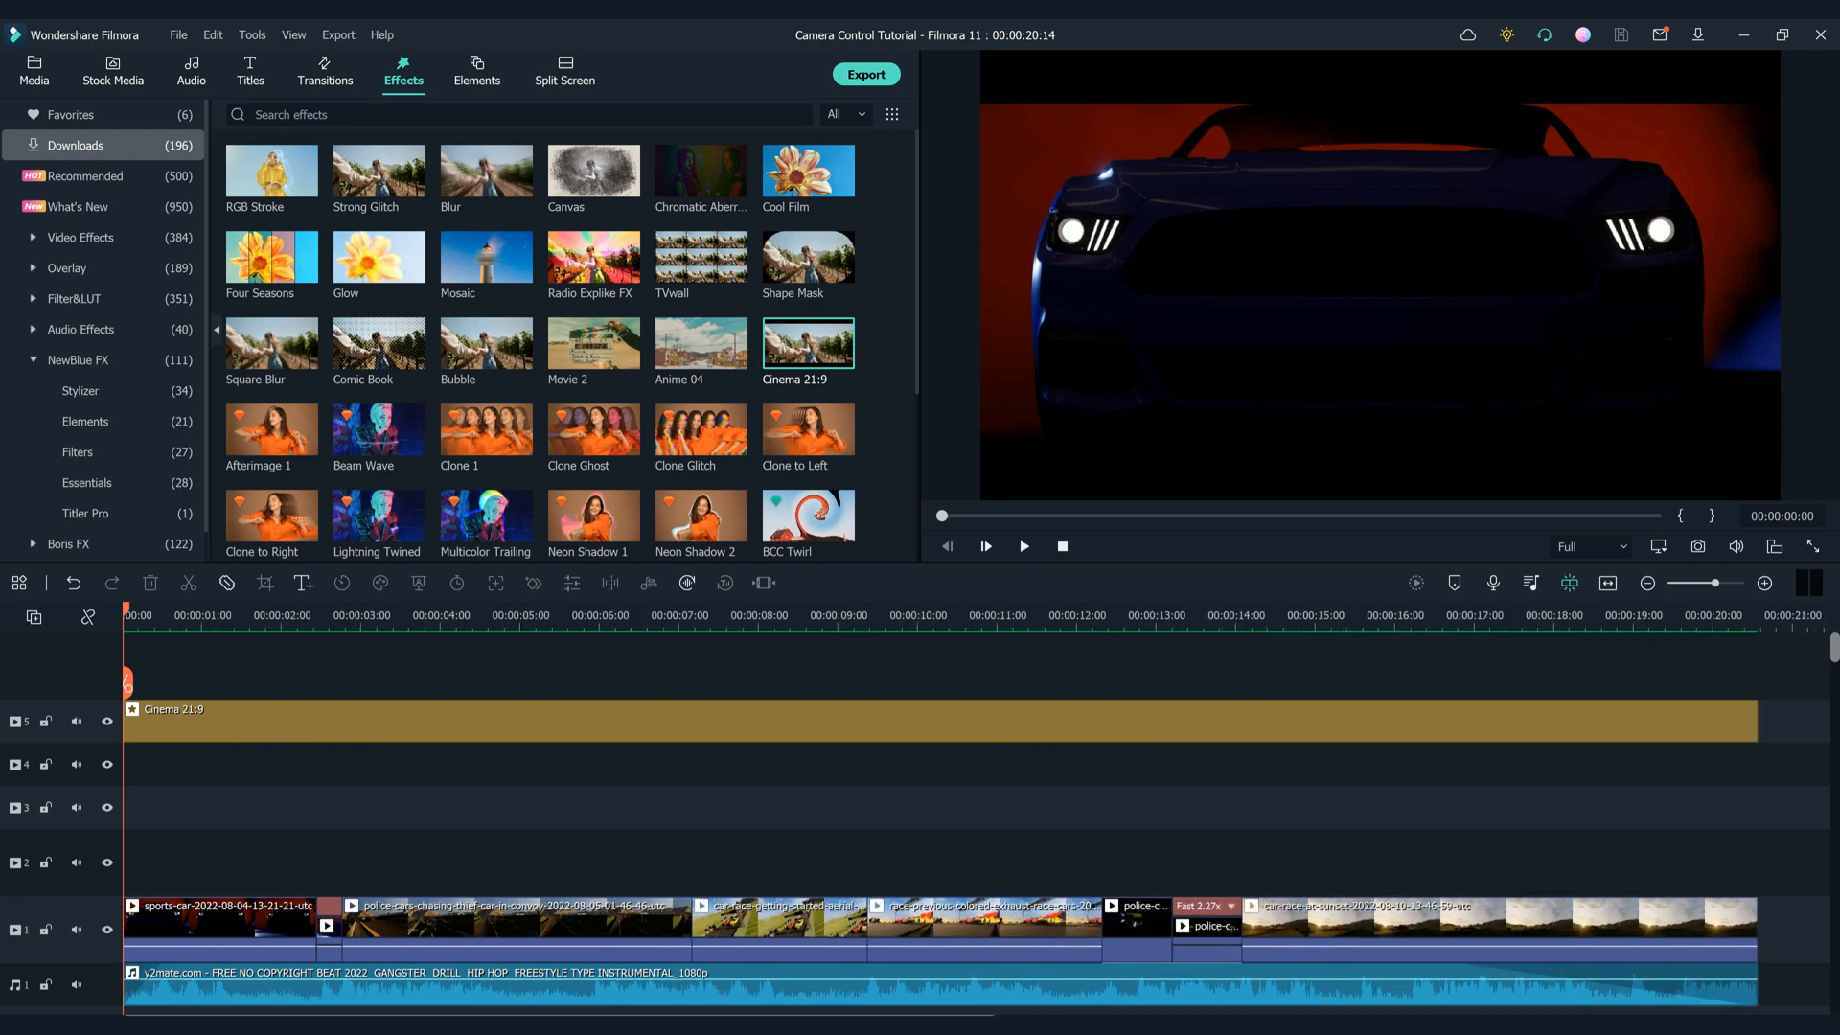
Place Title 29 on track 3 over the opening sports-car shots, shortened to match their length, and open it for editing
left_click(250, 72)
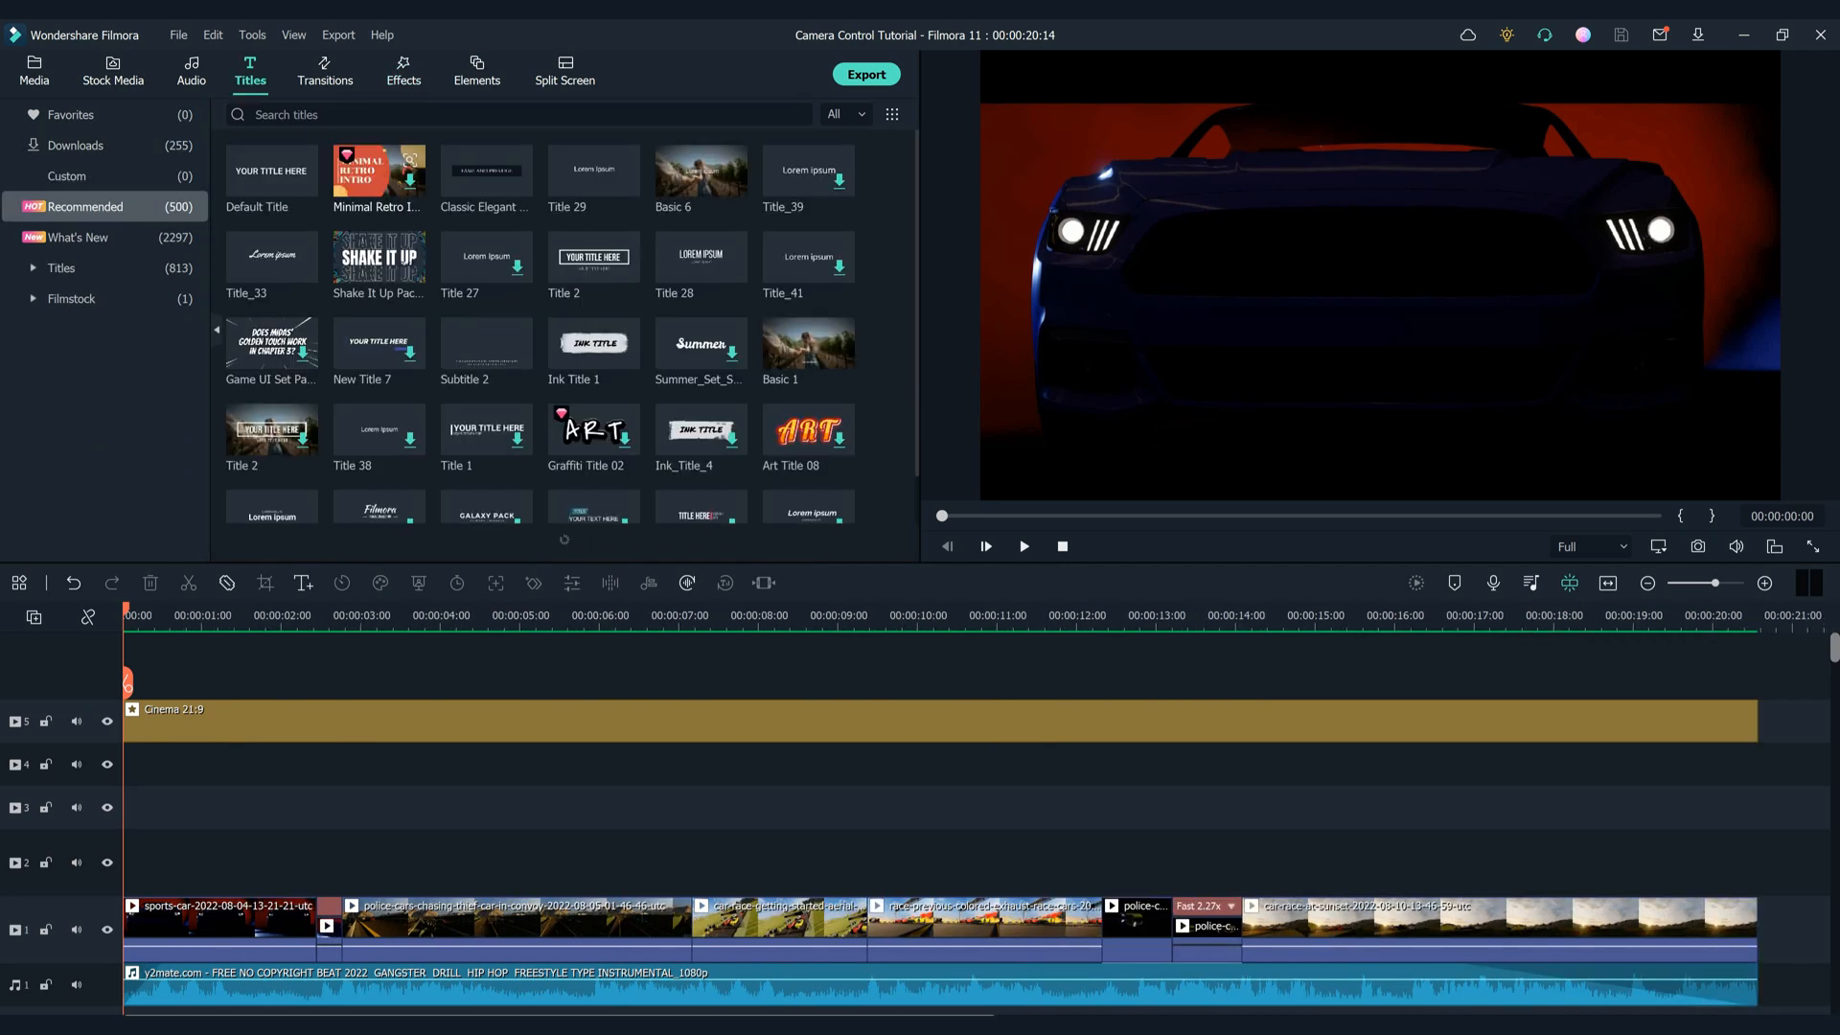
left_click_drag(594, 171, 239, 863)
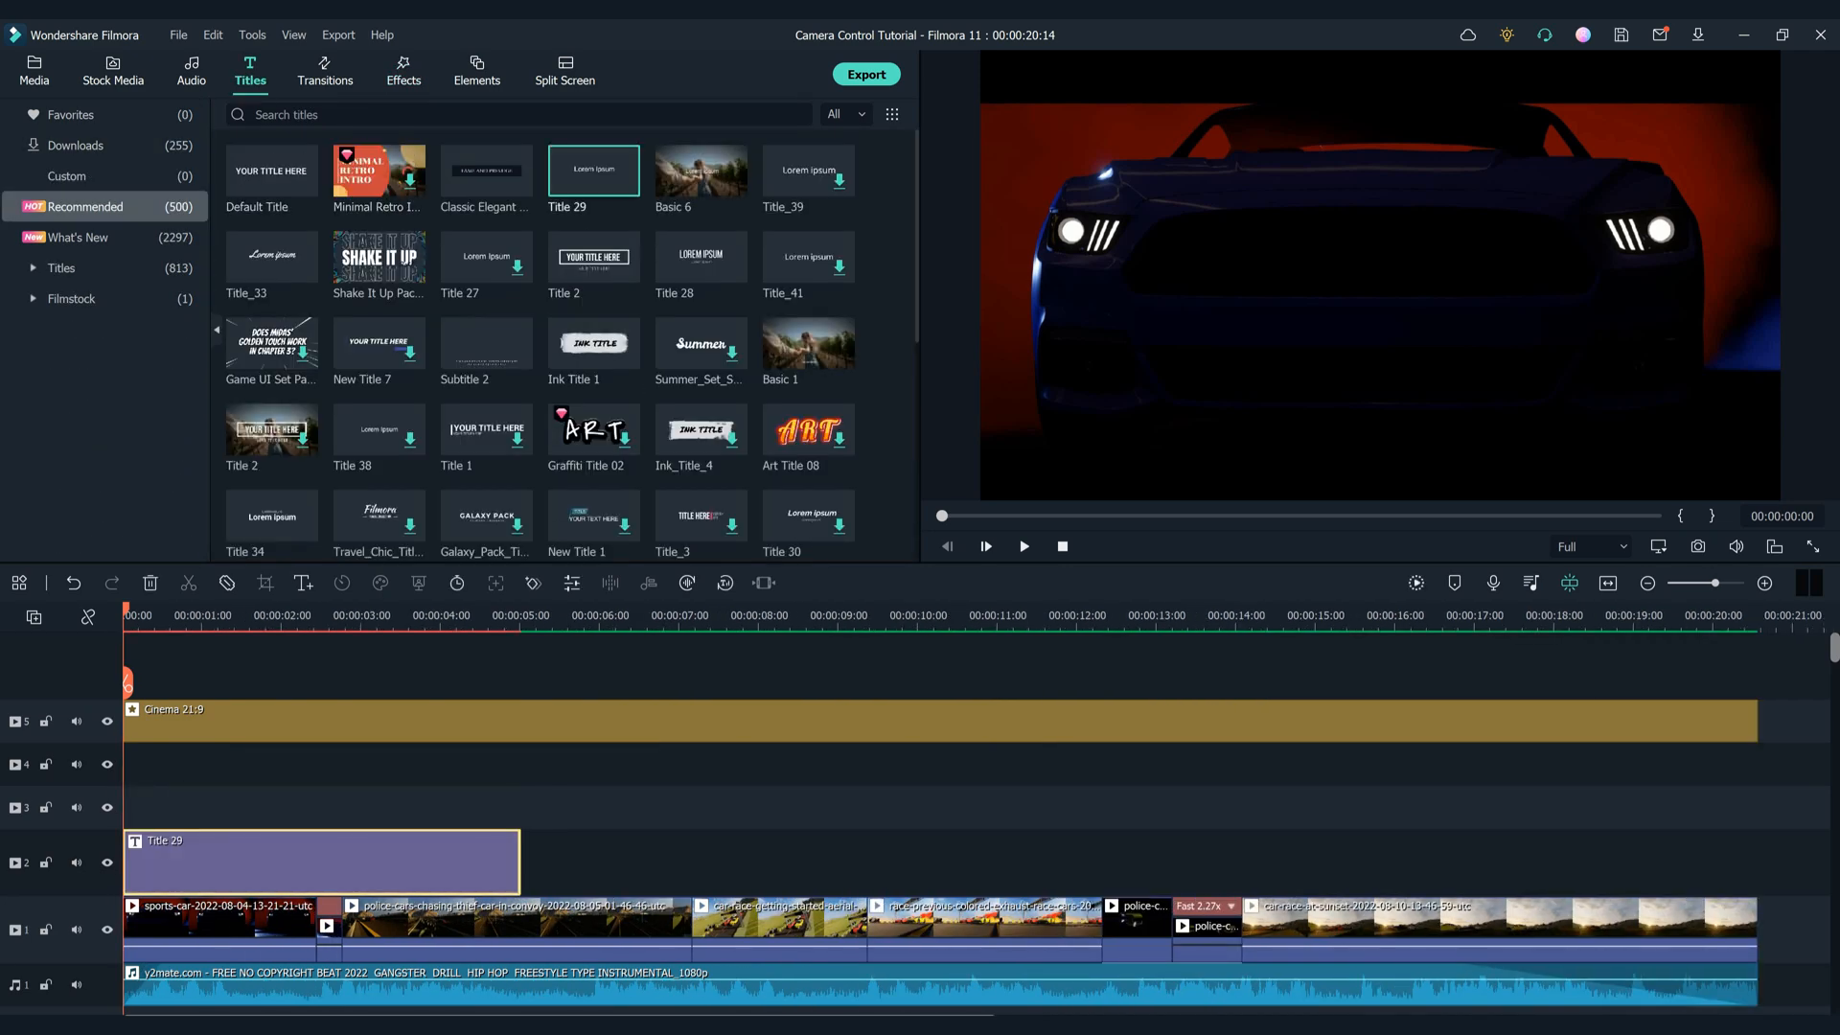
left_click_drag(520, 860, 288, 808)
double_click(249, 808)
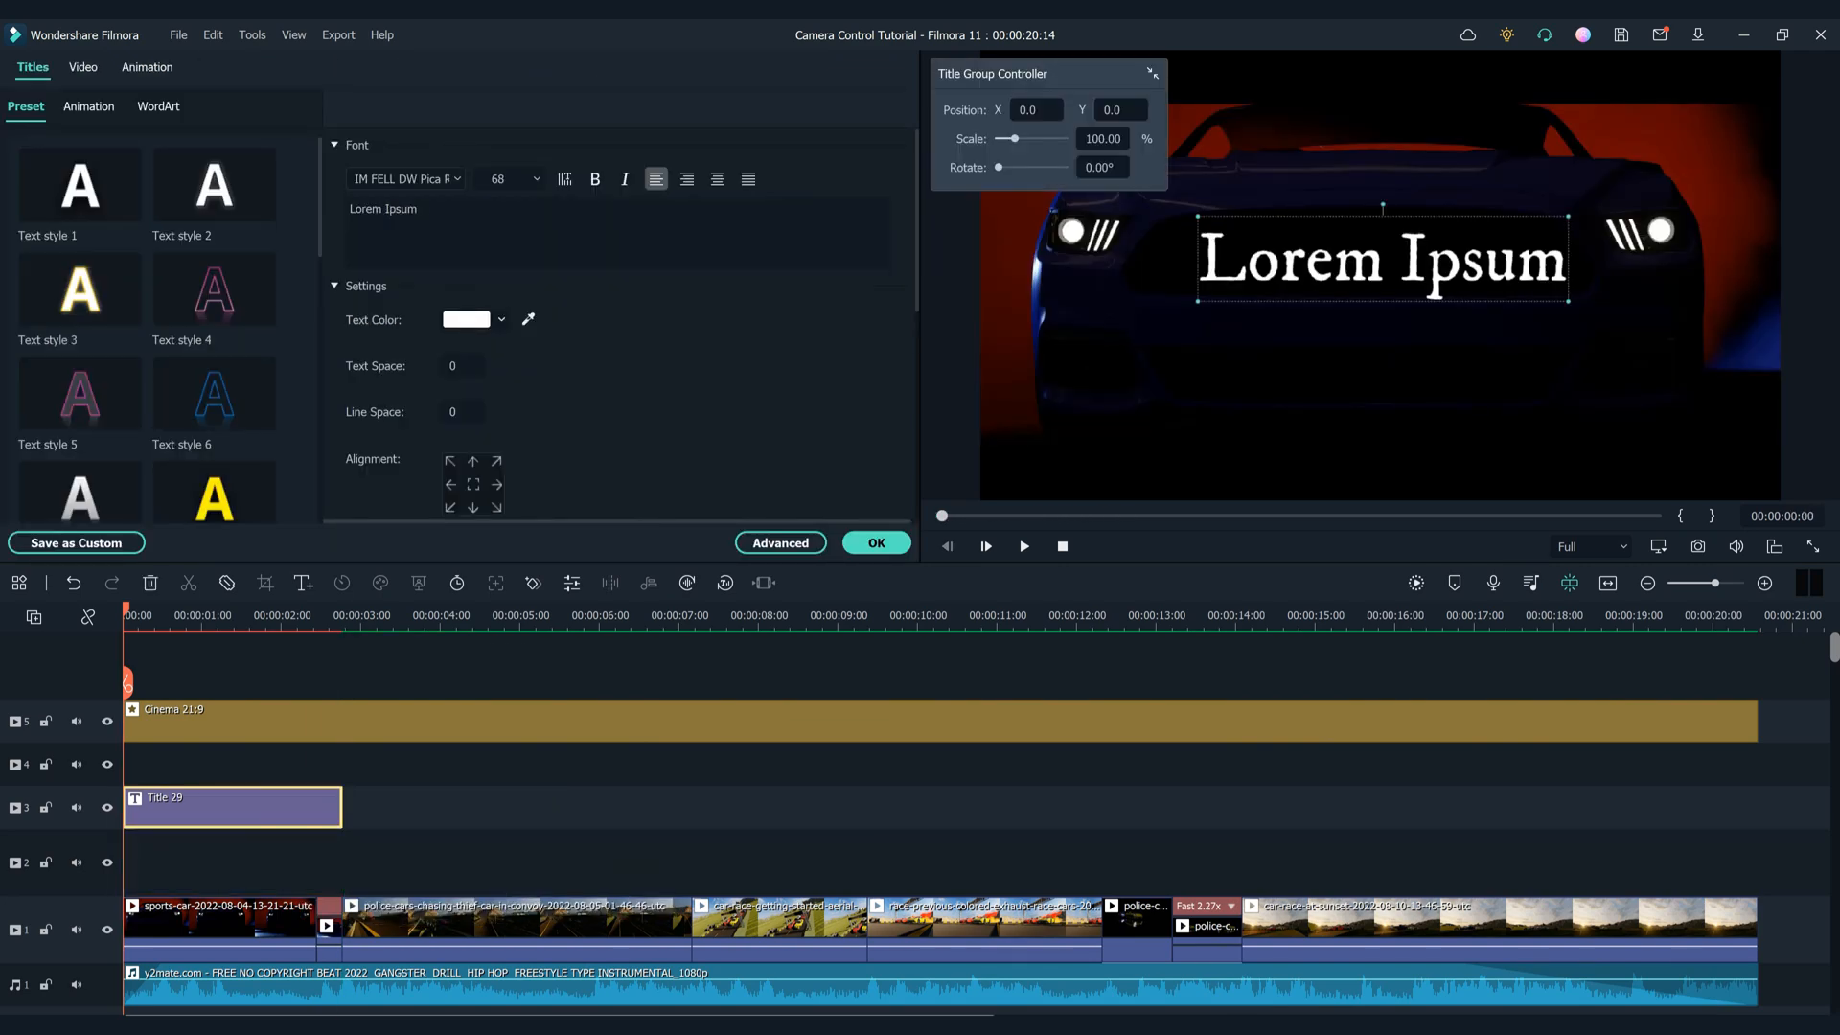
Try out different fonts on the title text, ending with Maiandra GD
left_click(457, 179)
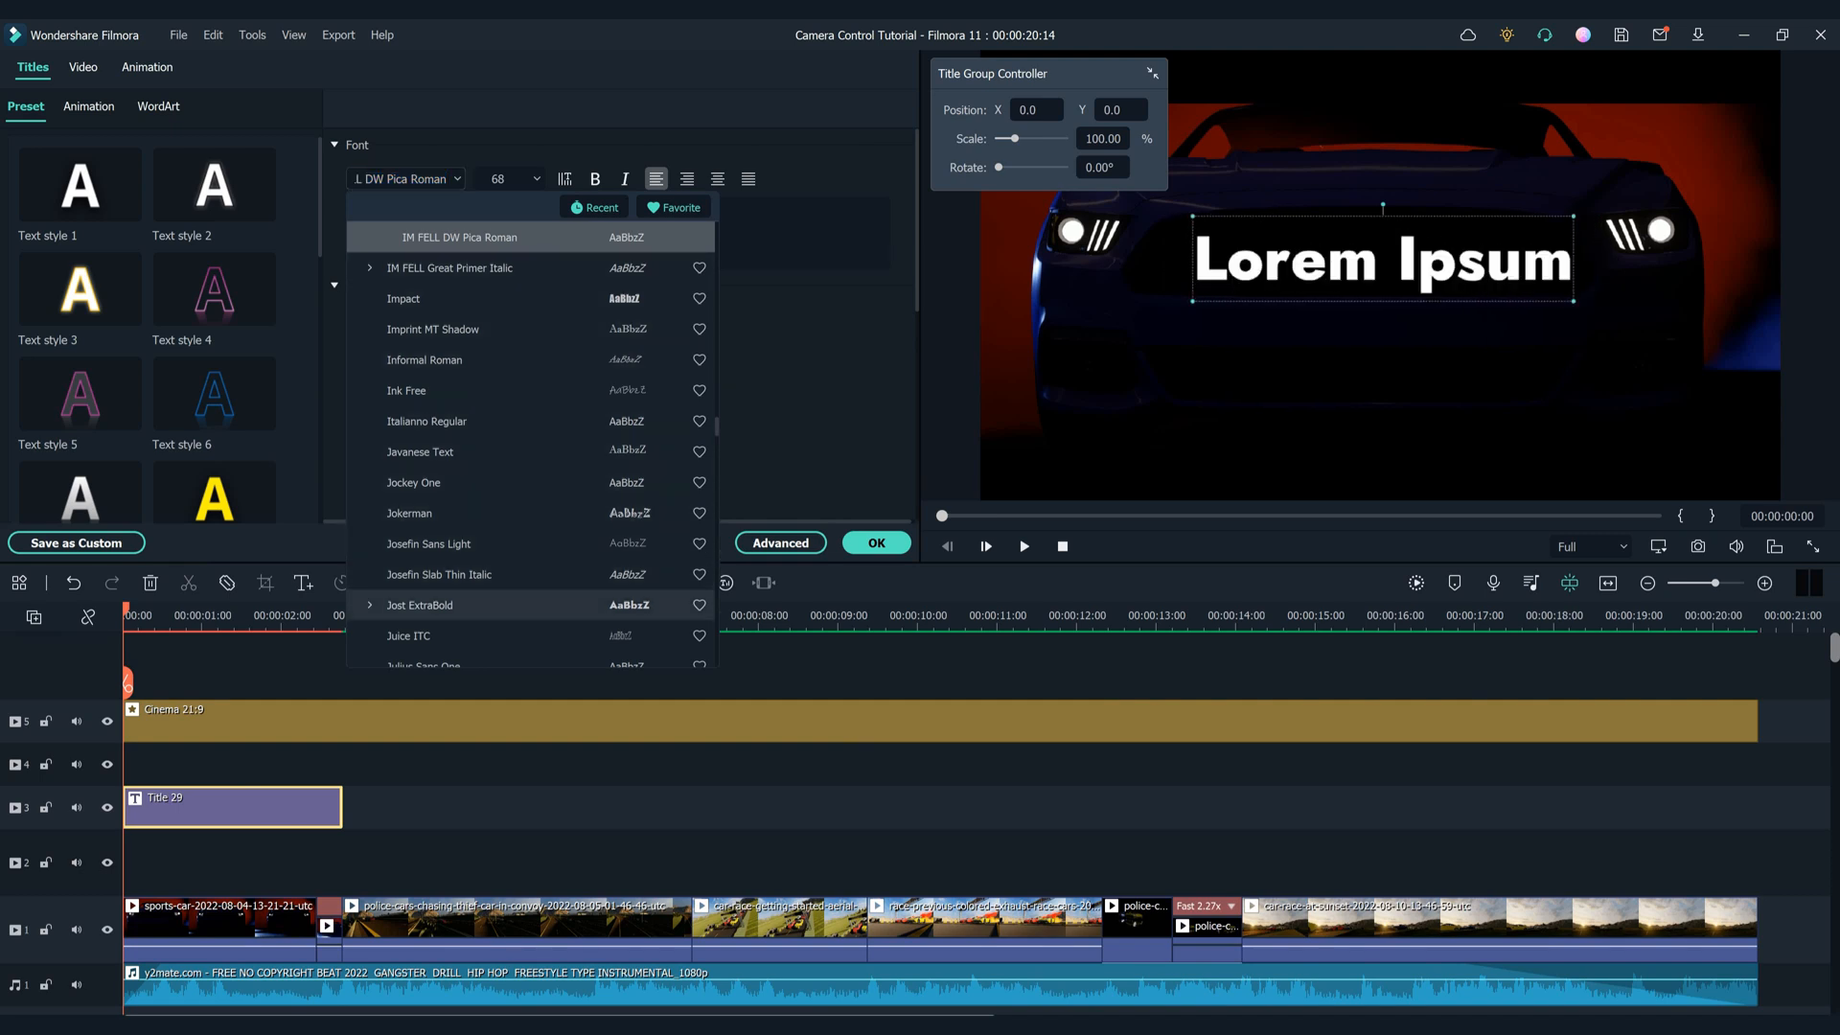
key("Down")
key("Down")
key("Down")
key("Down")
key("Down")
key("Down")
key("Down")
key("Down")
key("Down")
key("Down")
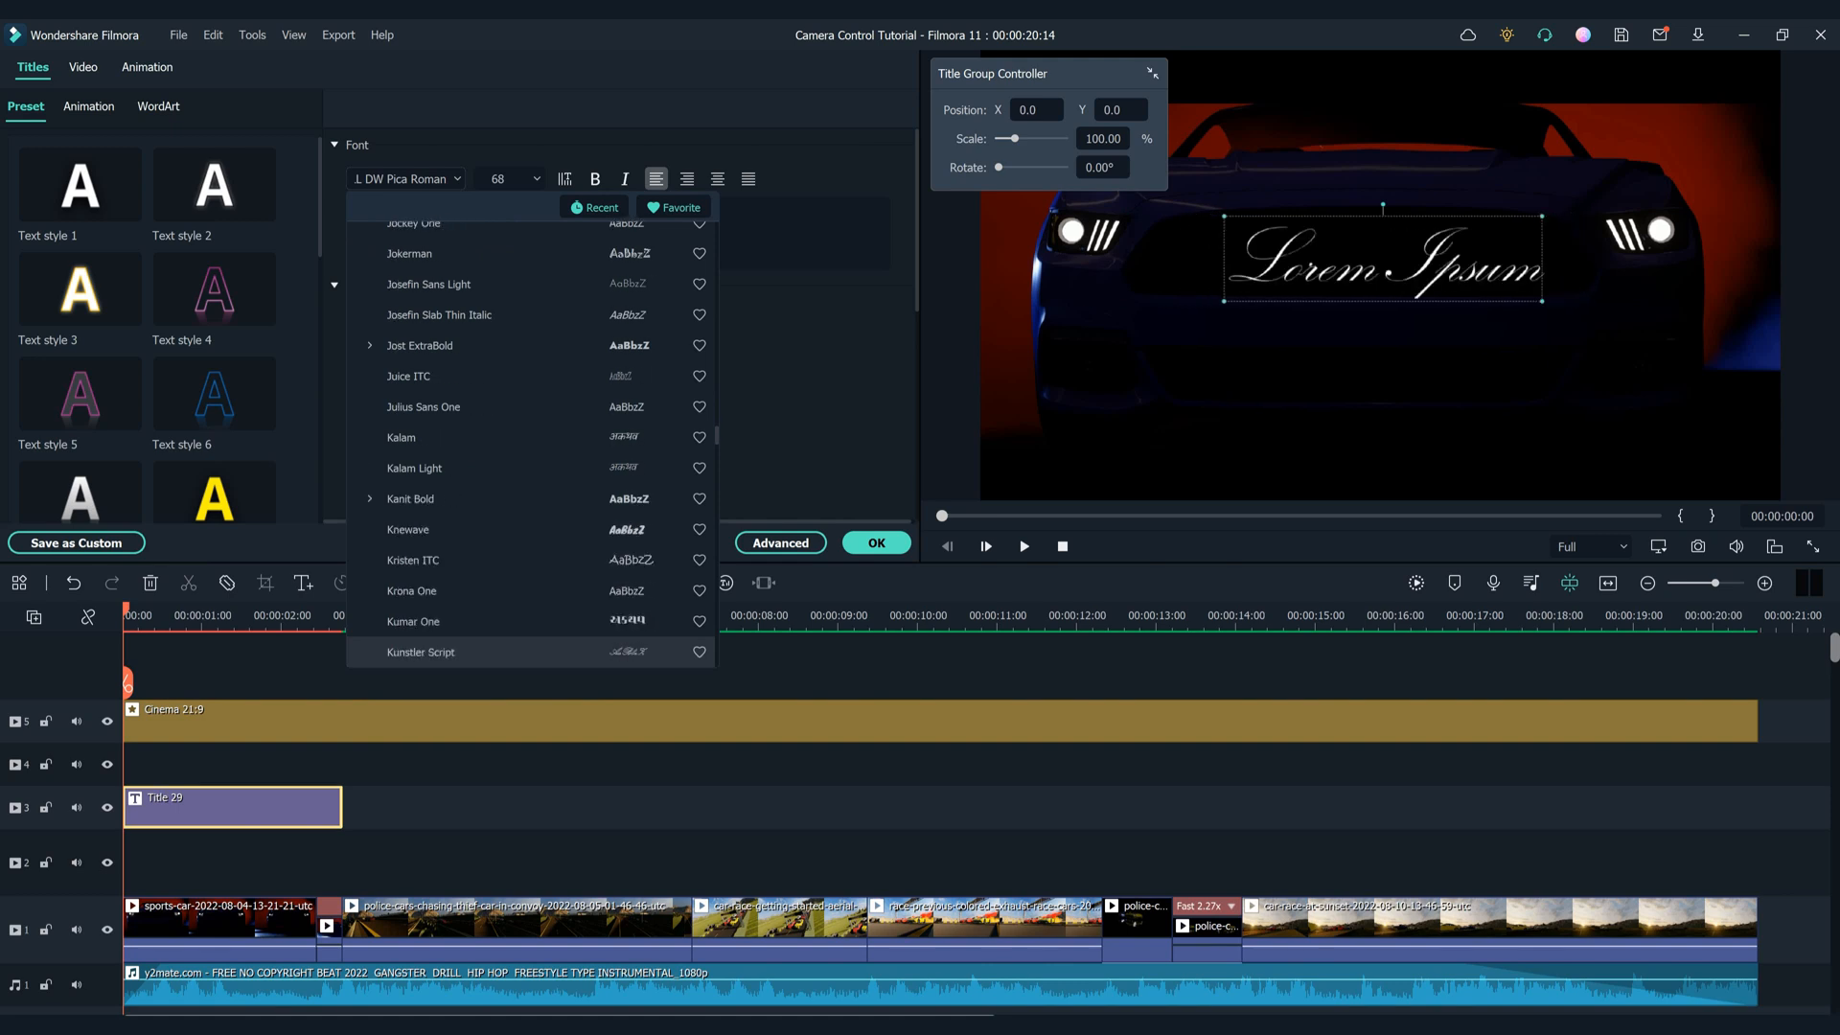
key("Down")
key("Down")
key("Down")
key("Down")
key("Down")
key("Down")
key("Down")
key("Down")
key("Down")
key("Down")
key("Down")
key("Down")
key("Down")
key("Down")
key("Down")
key("Down")
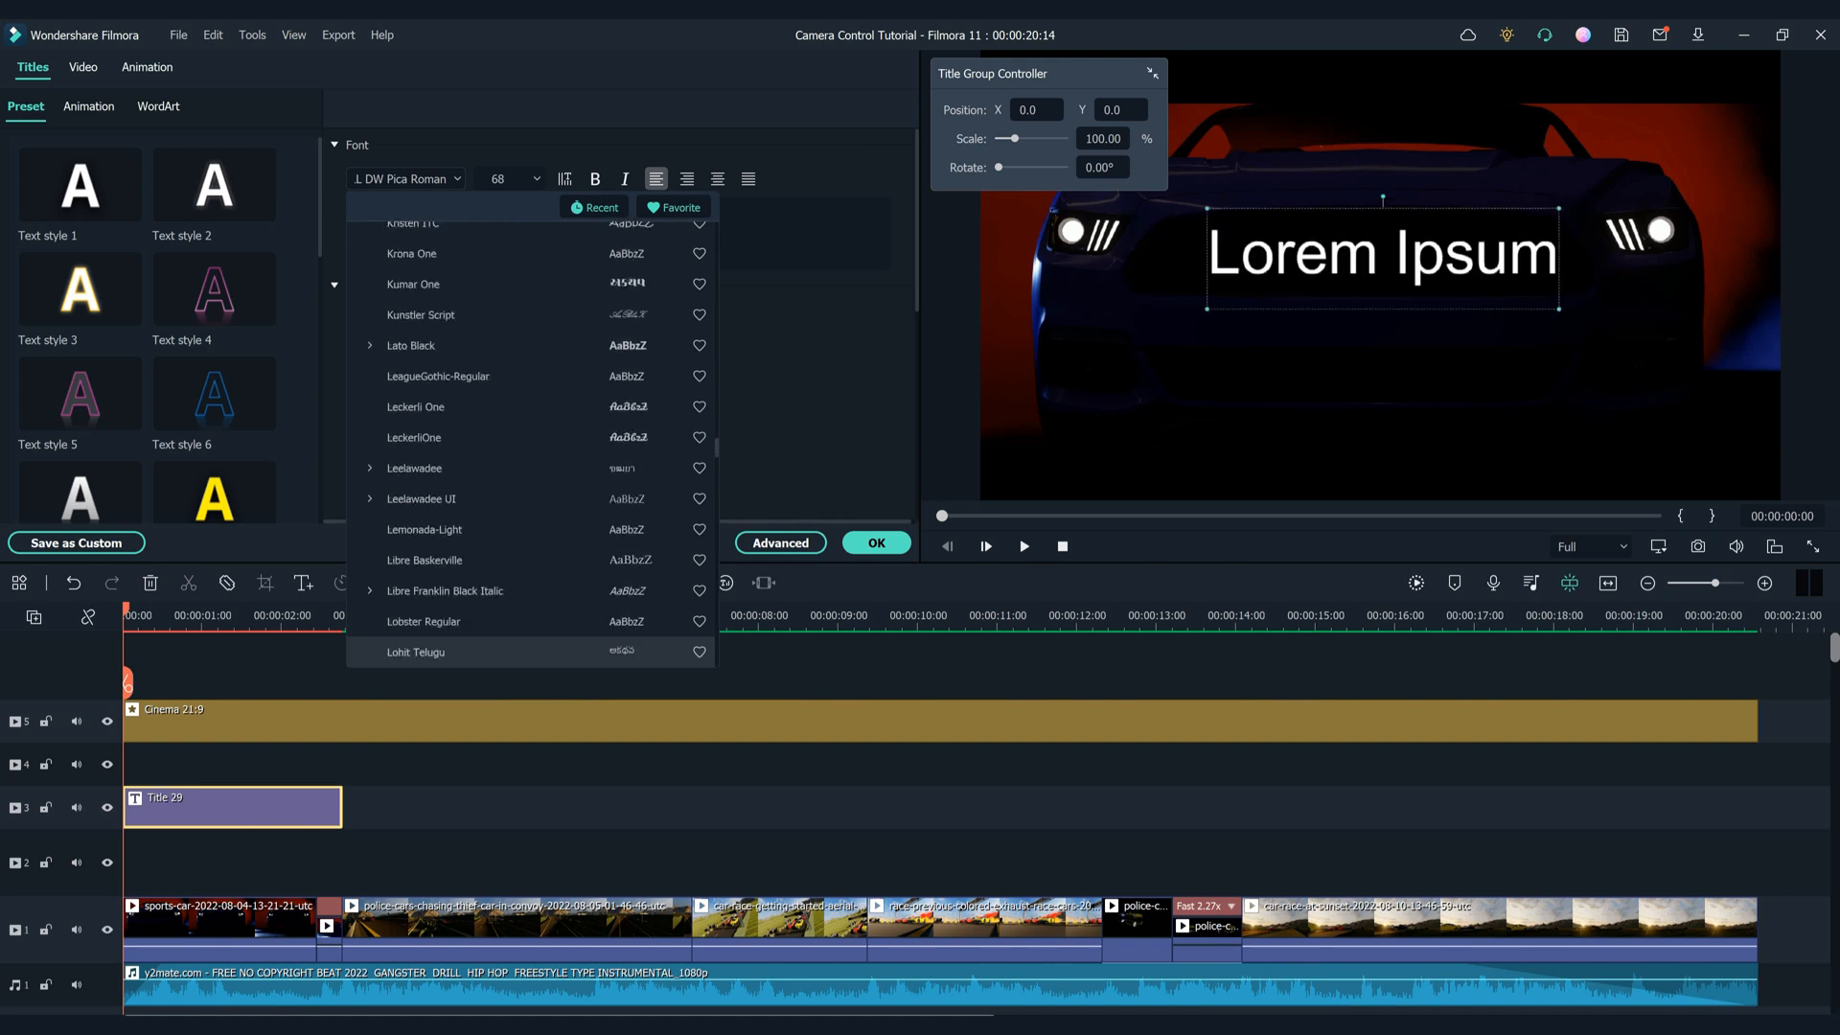
key("Down")
key("Down")
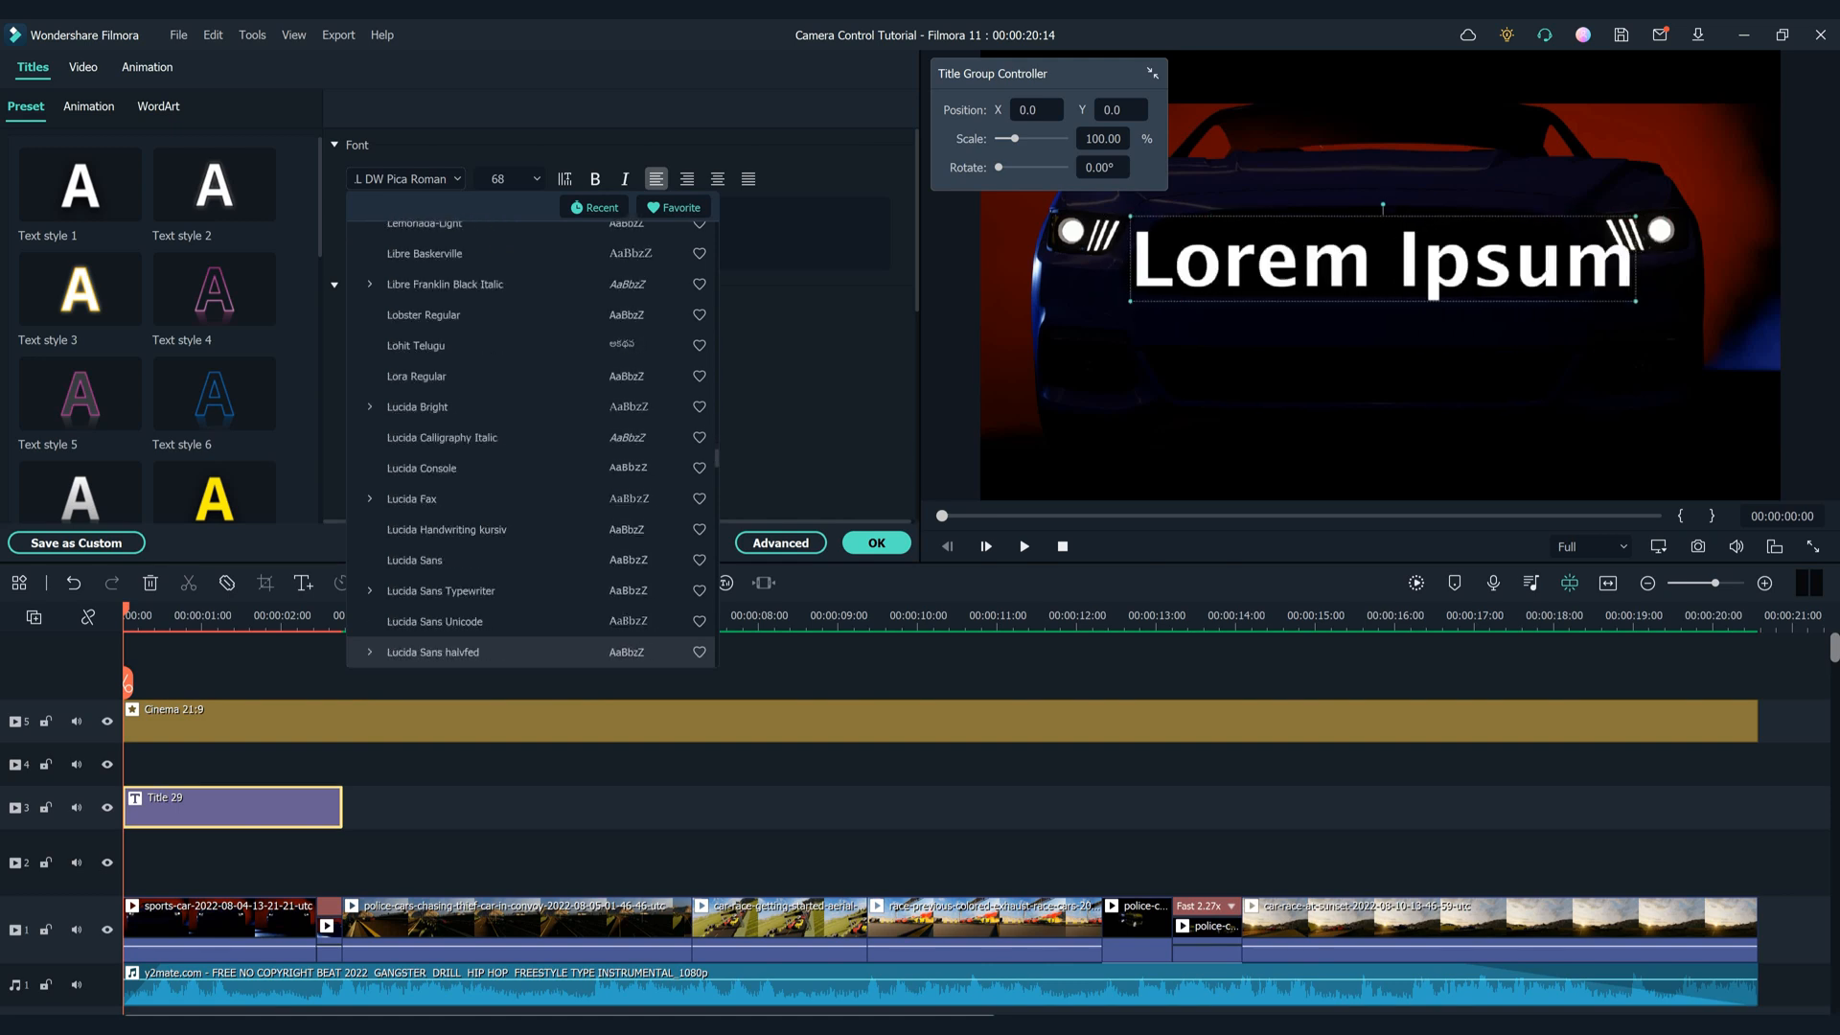
key("Down")
key("Down")
key("Down")
key("Down")
key("Down")
key("Down")
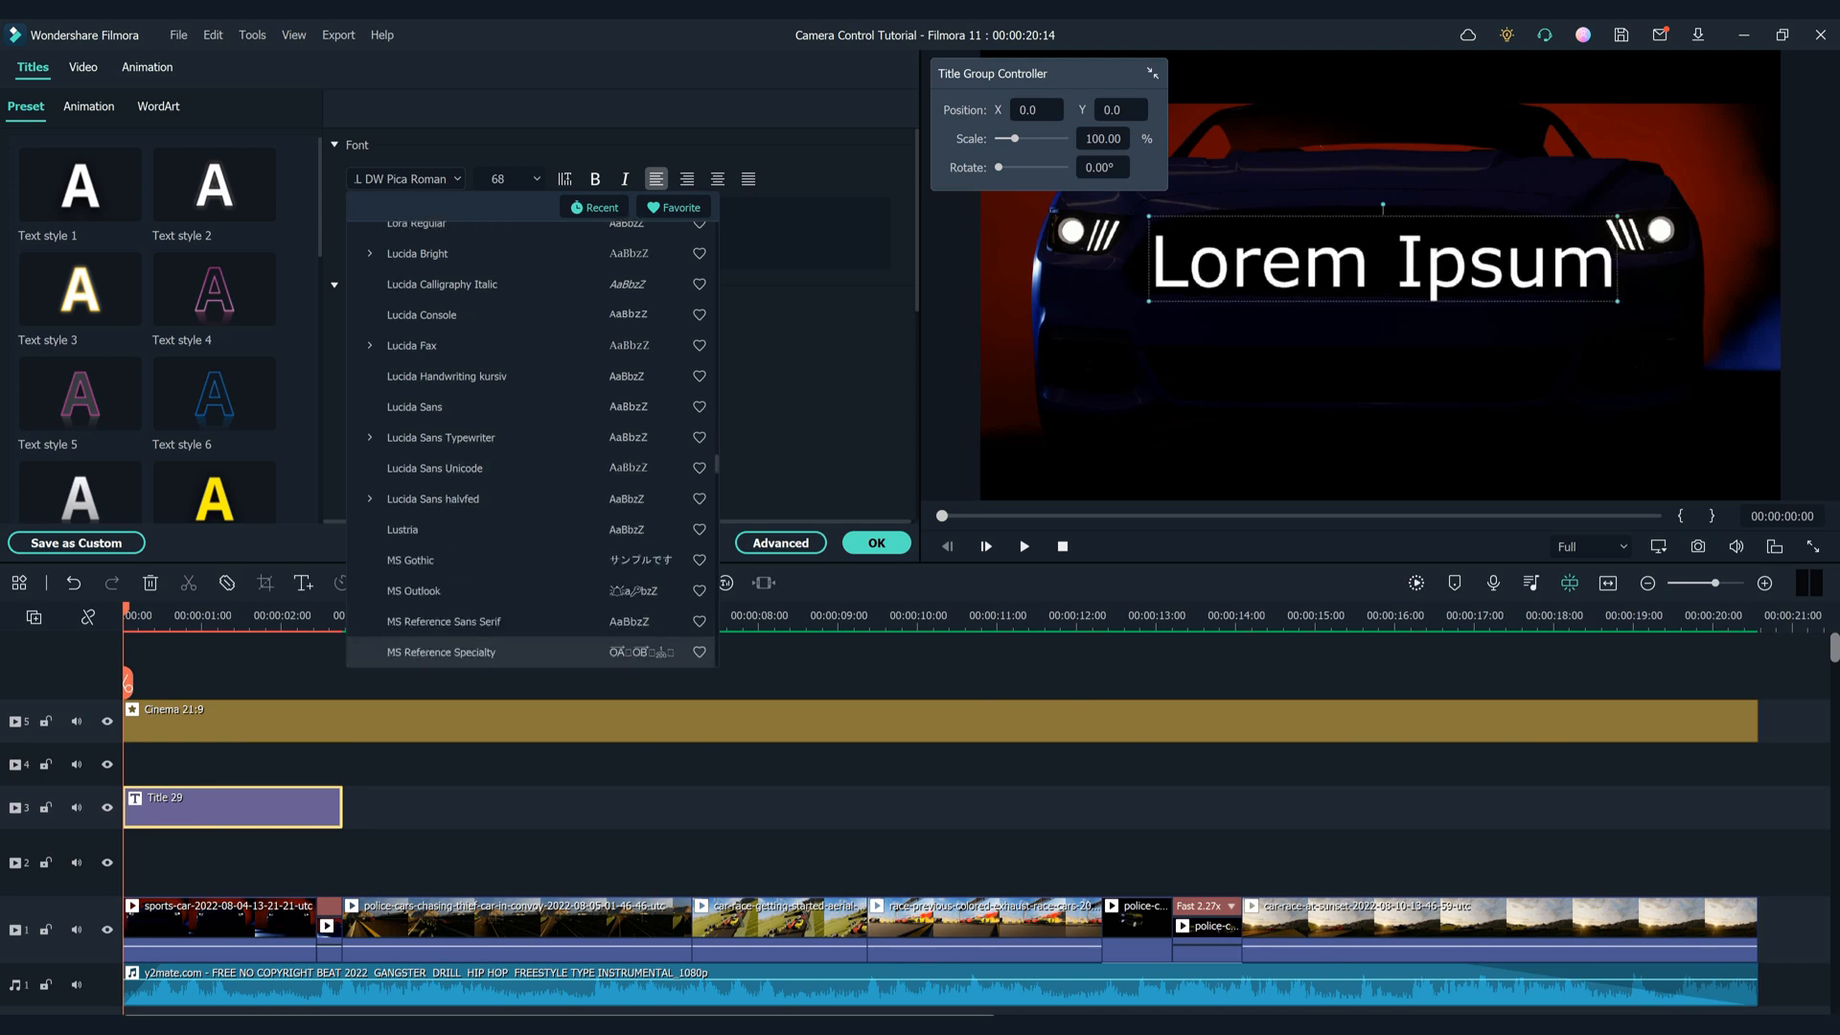
key("Down")
key("Down")
key("Down")
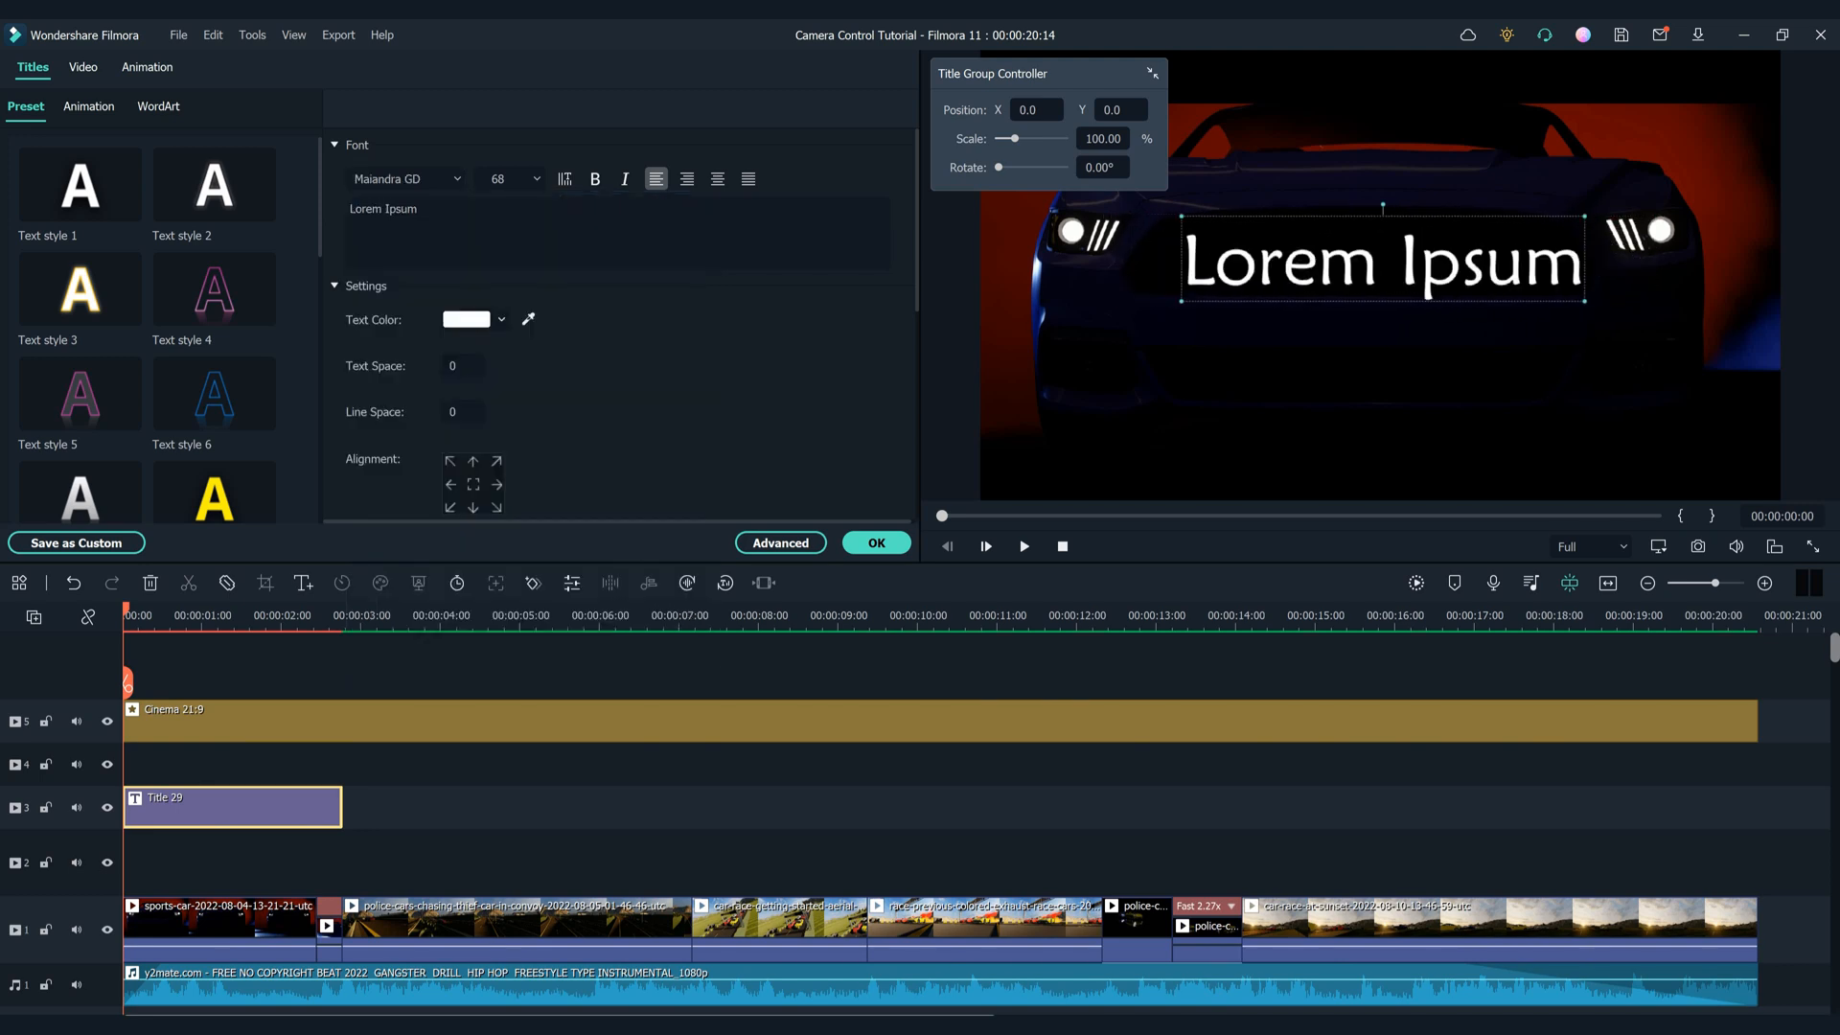
Set the title's font to Lato-Light and replace its text with FLAT MEDIA
type("lato")
key("Return")
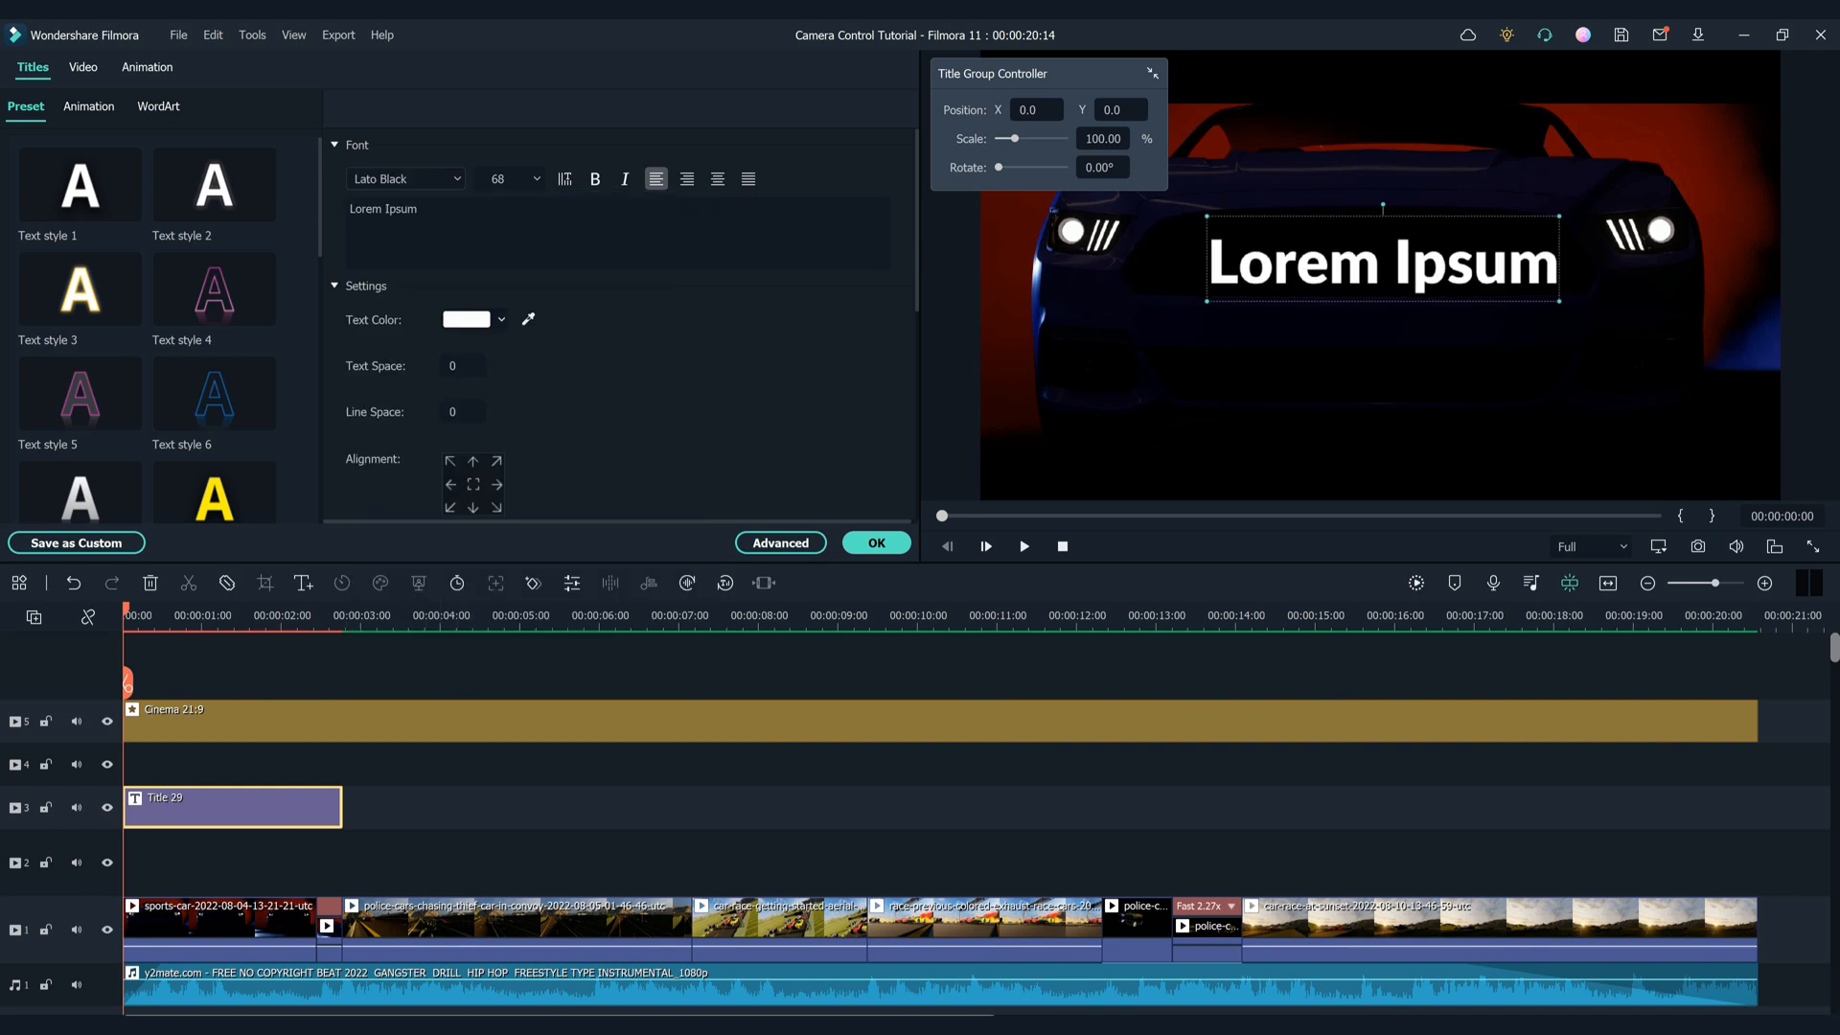
left_click(412, 179)
left_click(370, 236)
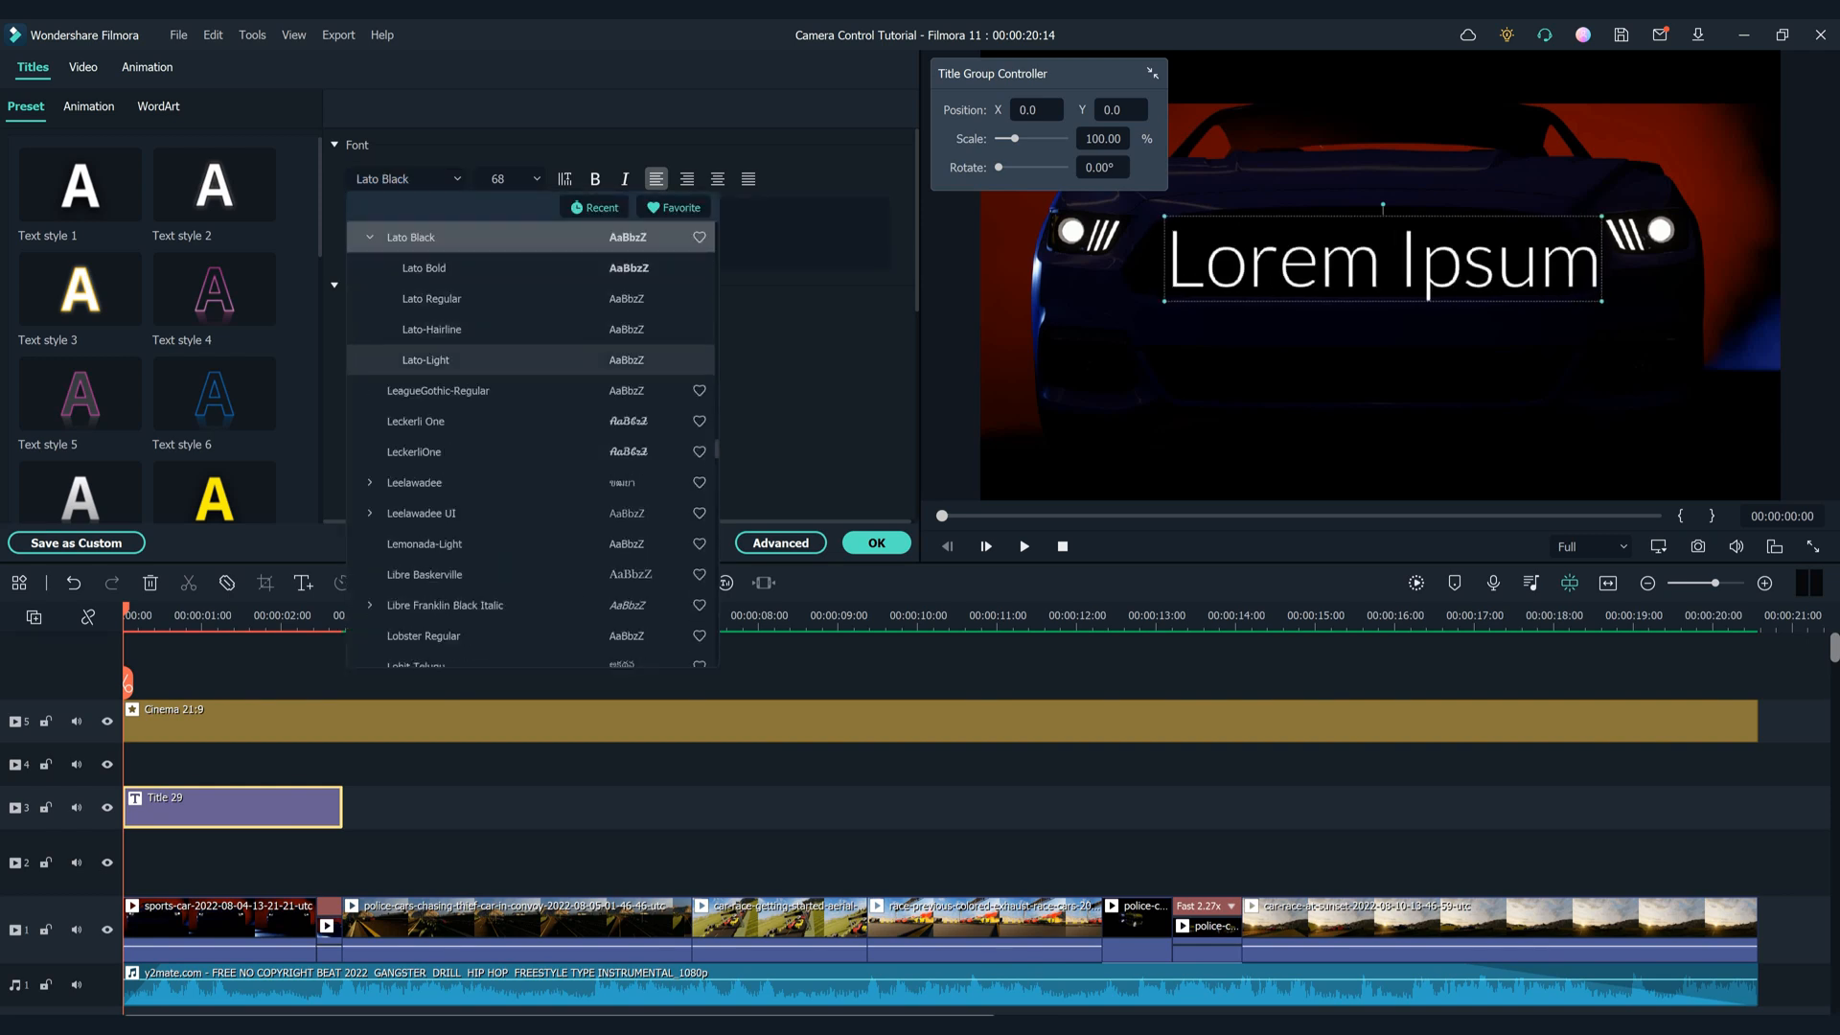
left_click(431, 360)
key("ctrl+a")
type("FLAT MEDIA")
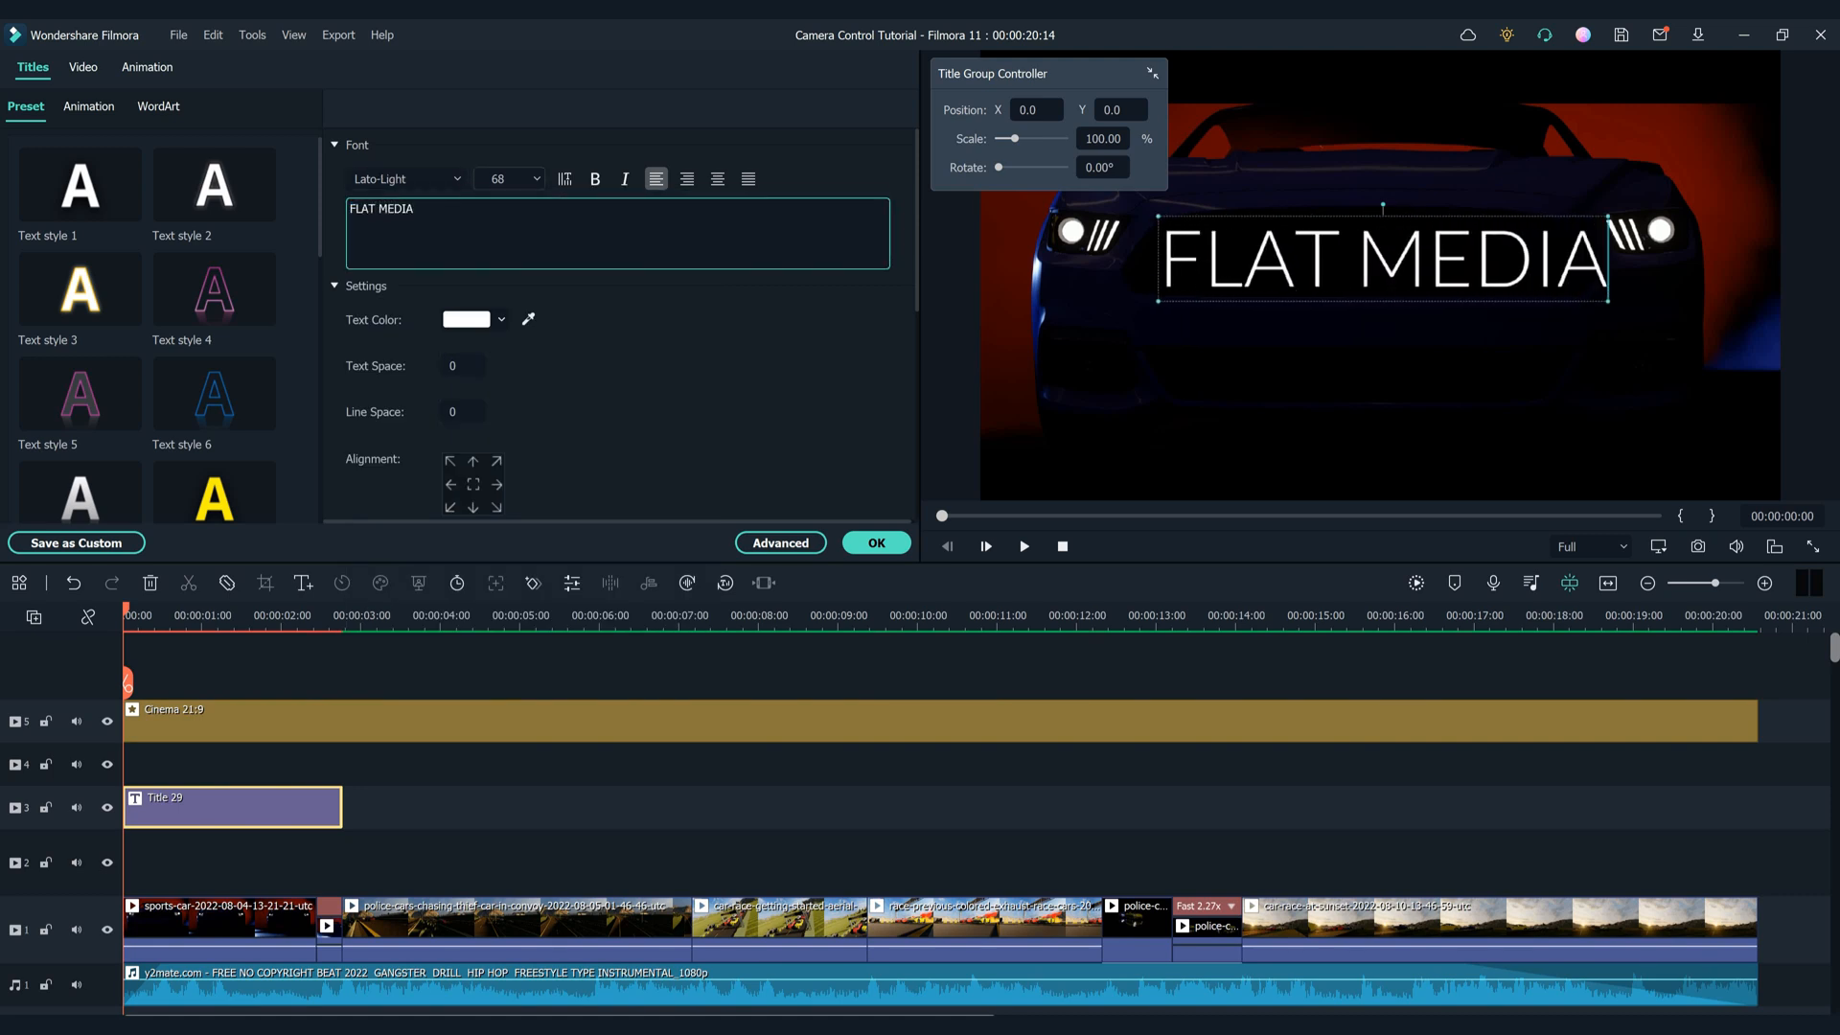
Reduce the title's font size to 19 and set its text spacing to 11
left_click(498, 179)
scroll(498, 179, "down", 15)
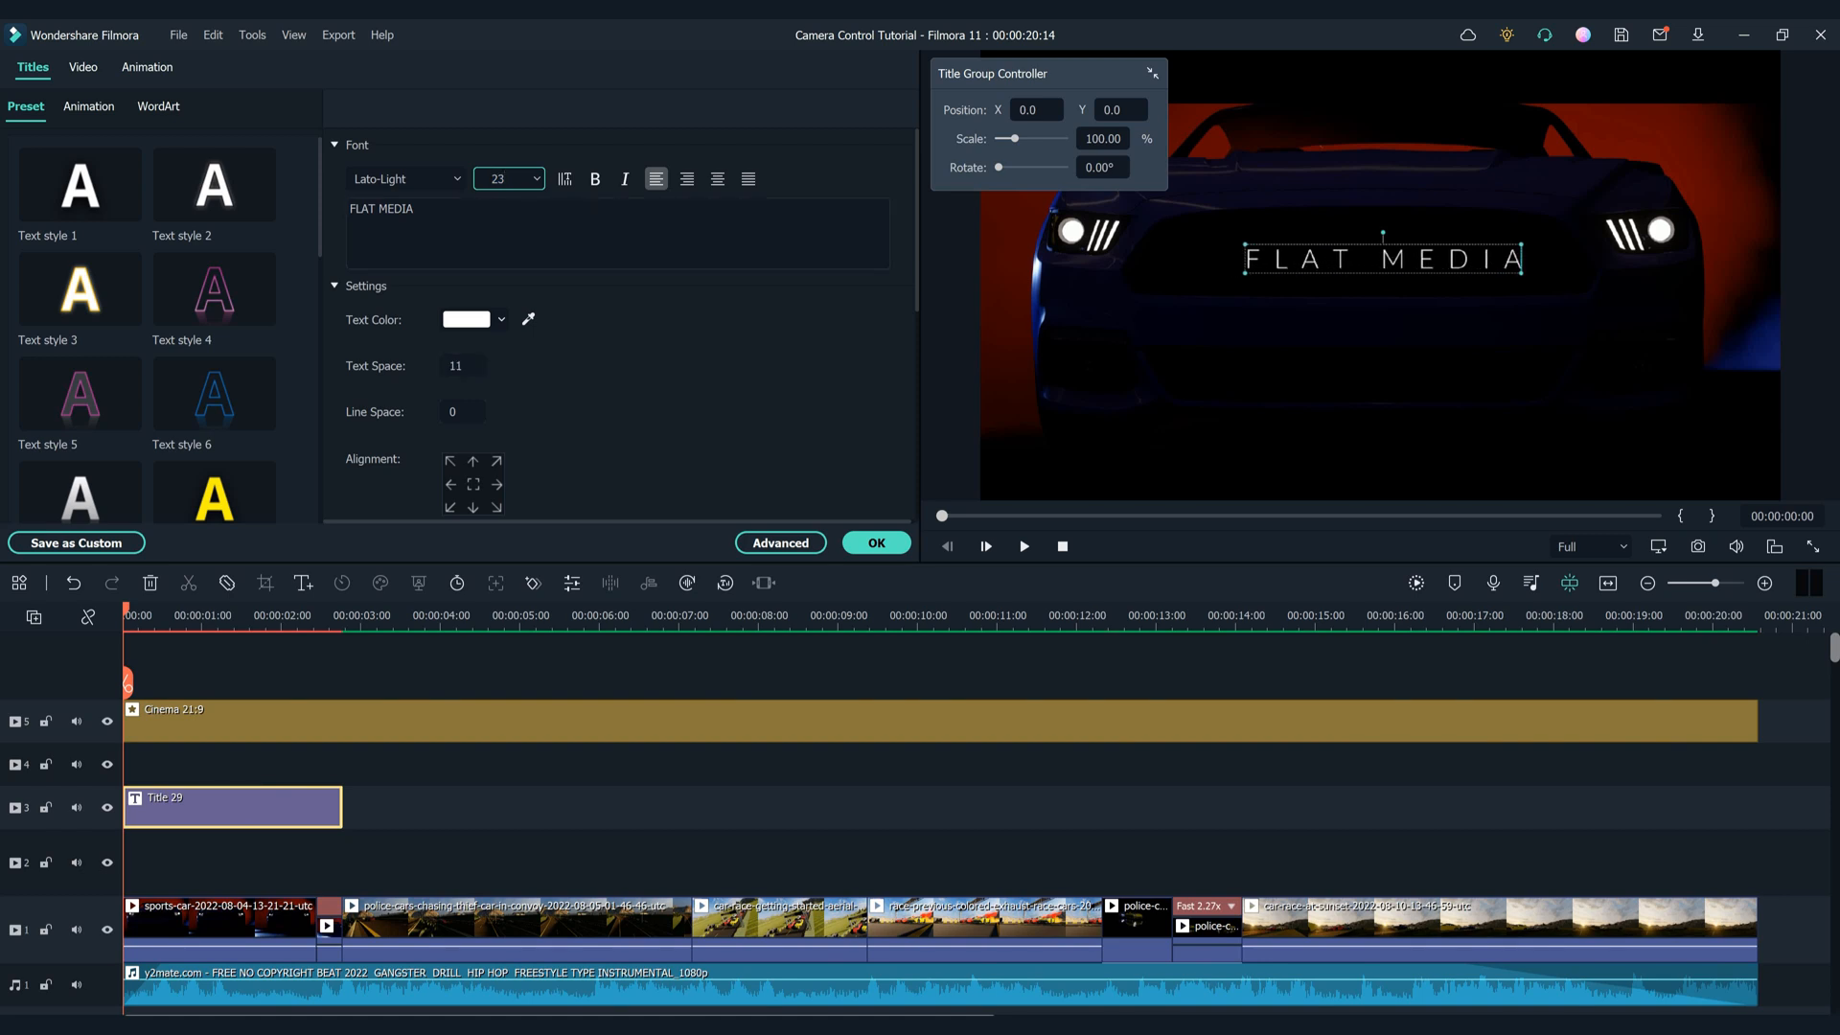
scroll(498, 179, "down", 4)
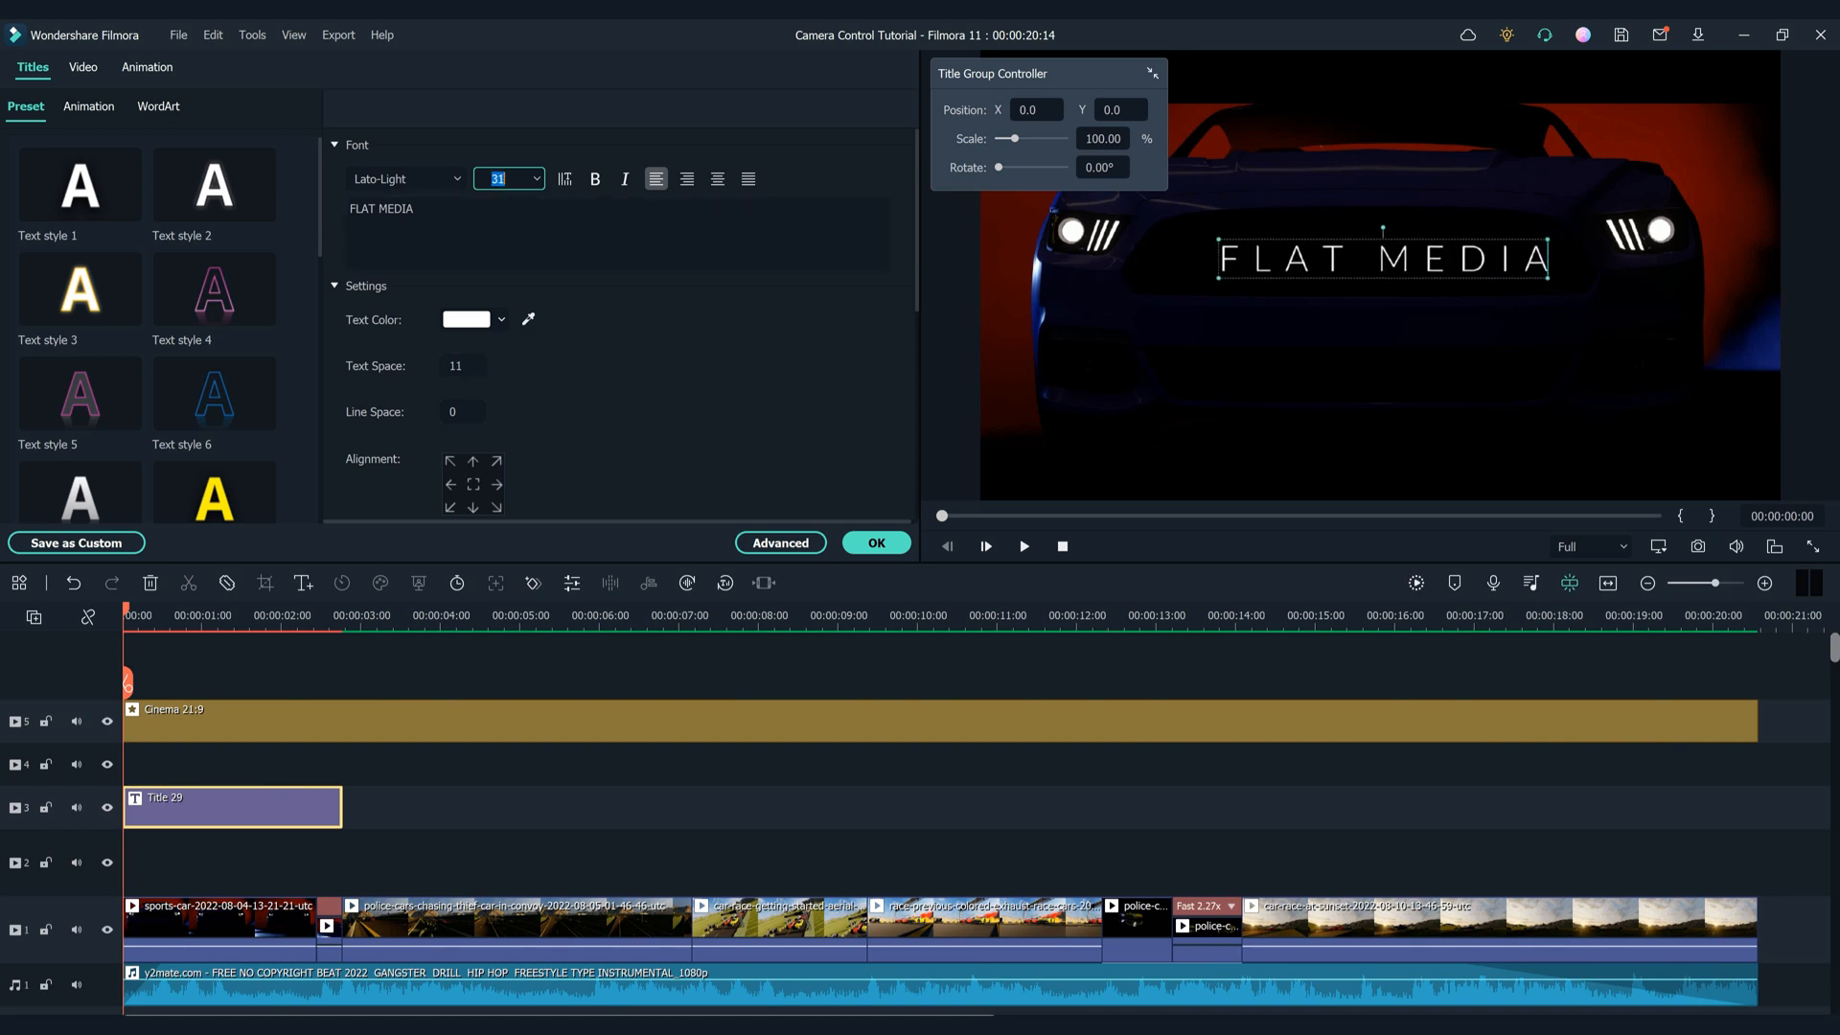
Centre the FLAT MEDIA title horizontally and vertically in the frame and save the project
left_click(1382, 326)
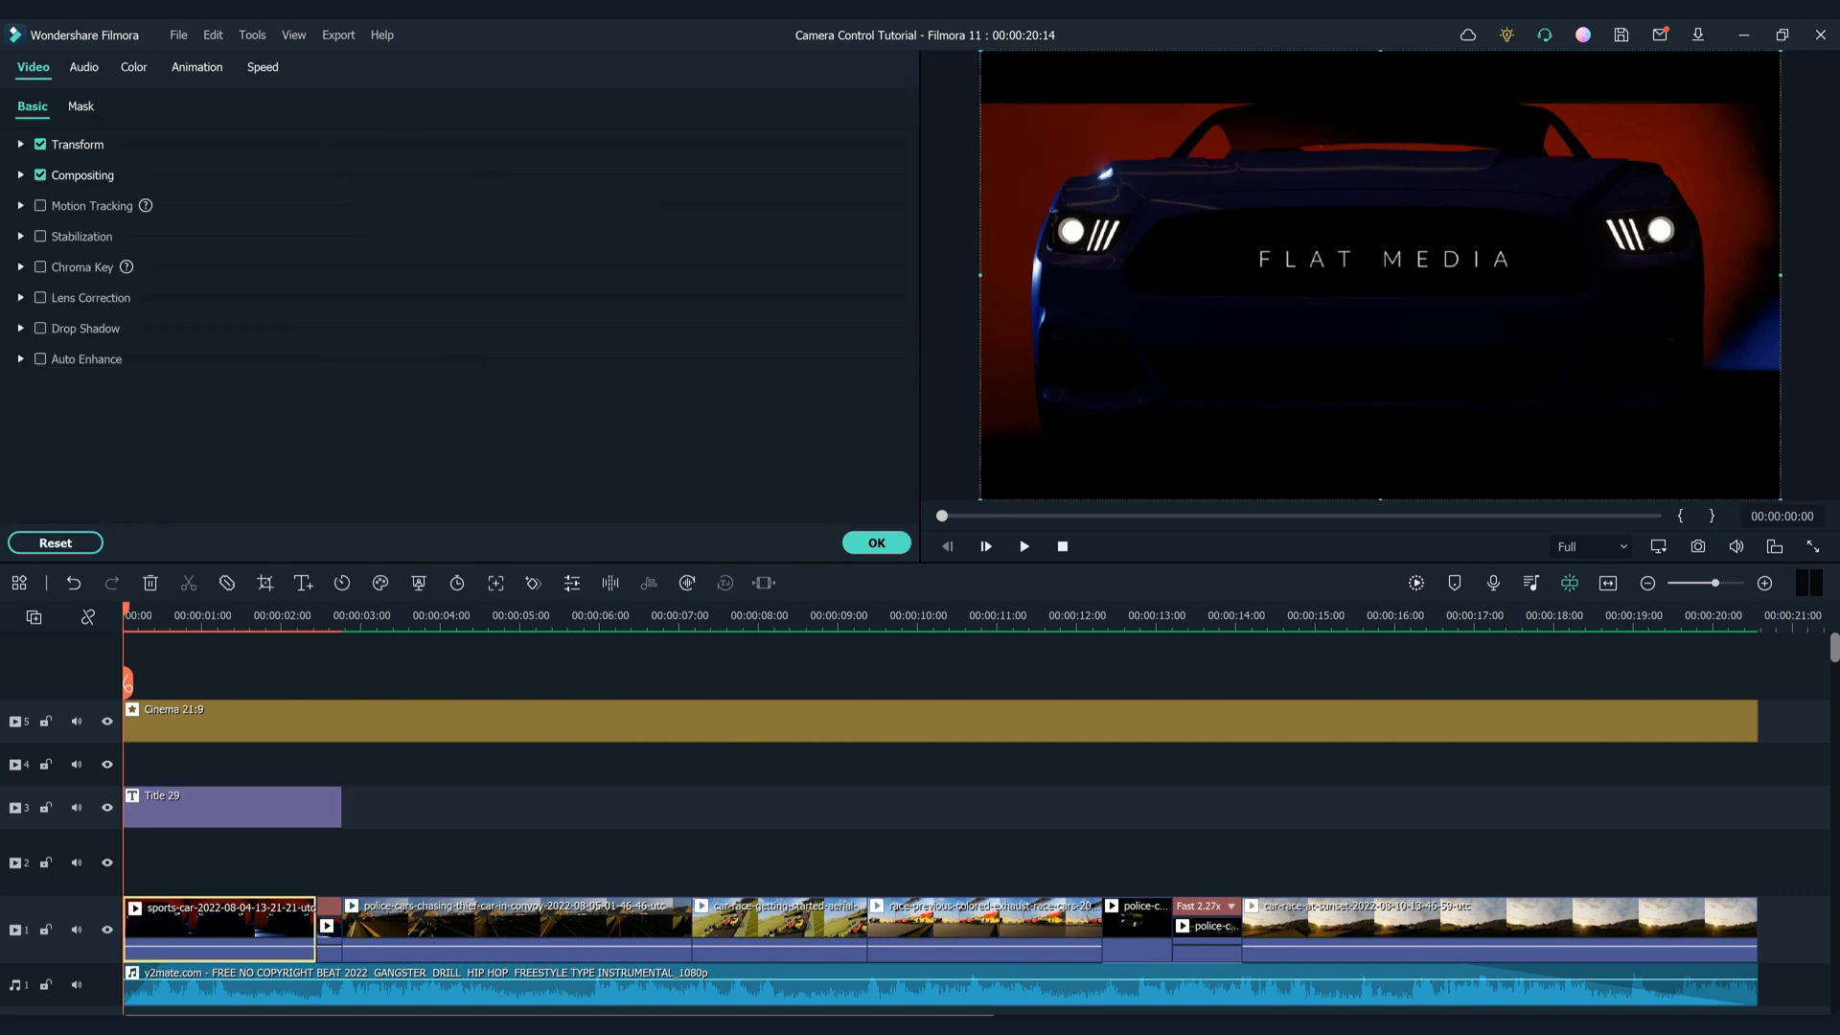
left_click_drag(1383, 258, 1371, 270)
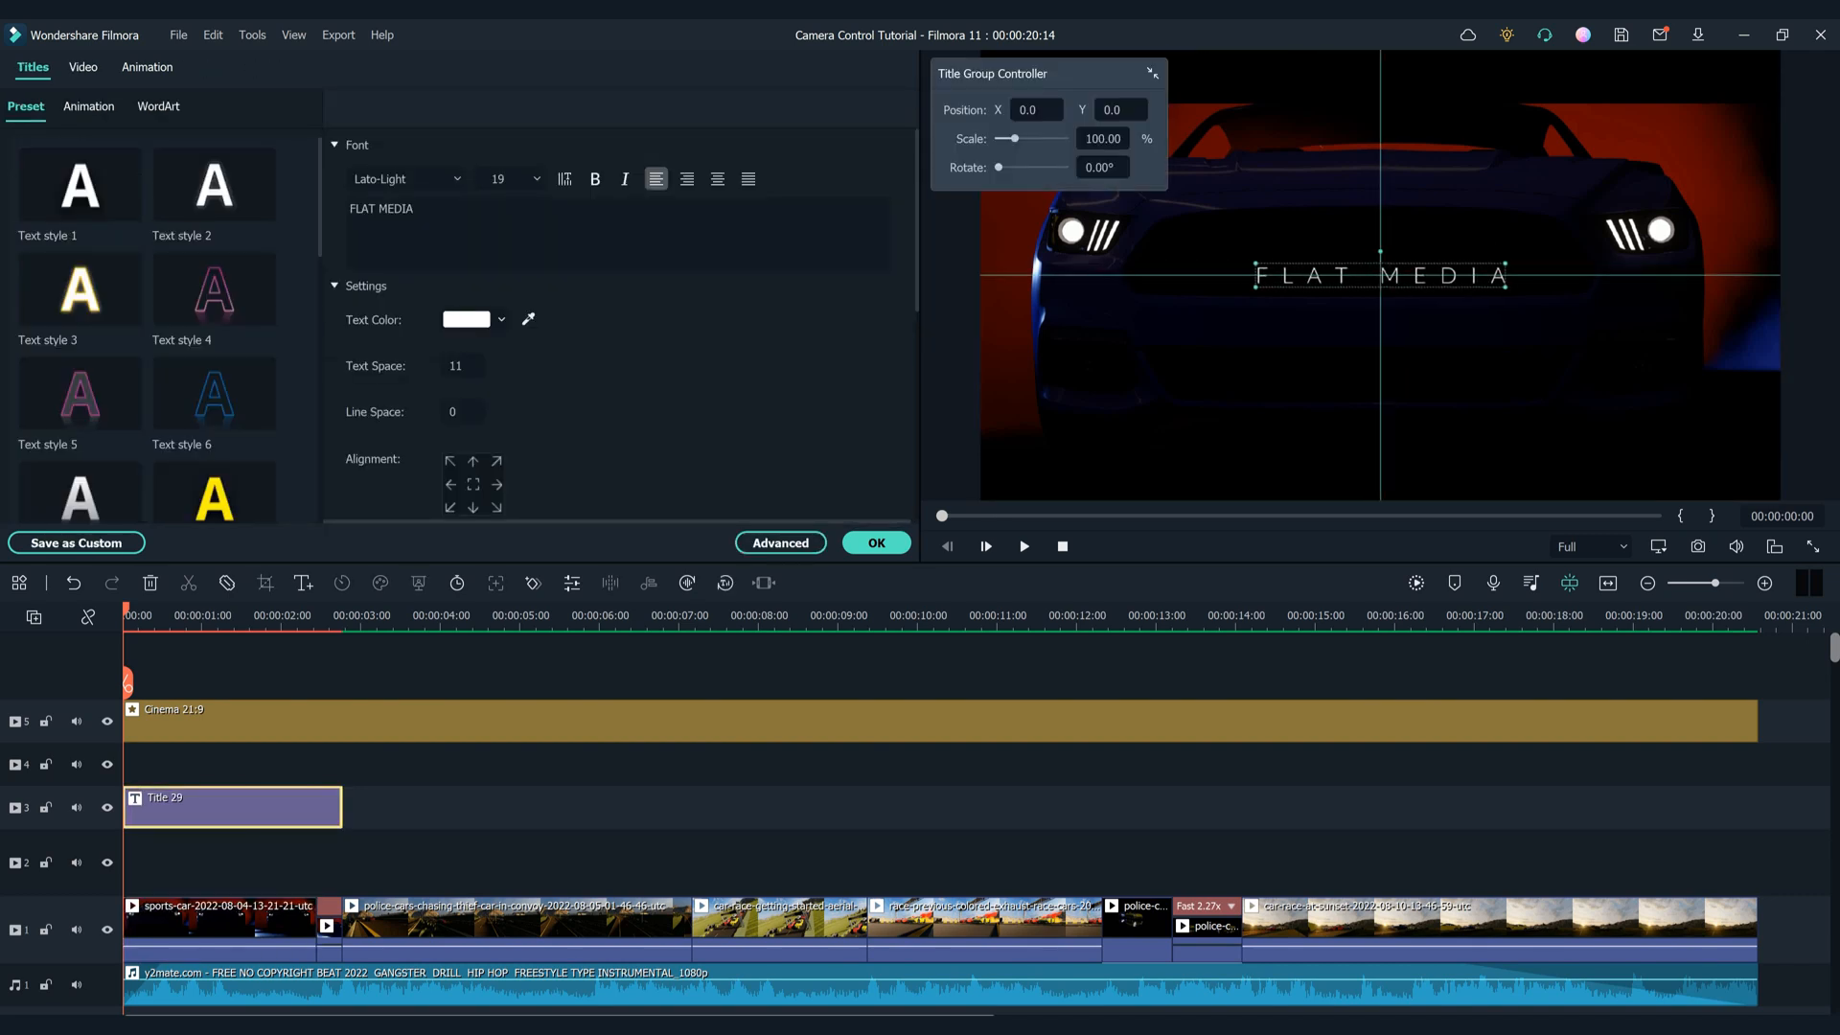
key("ctrl+s")
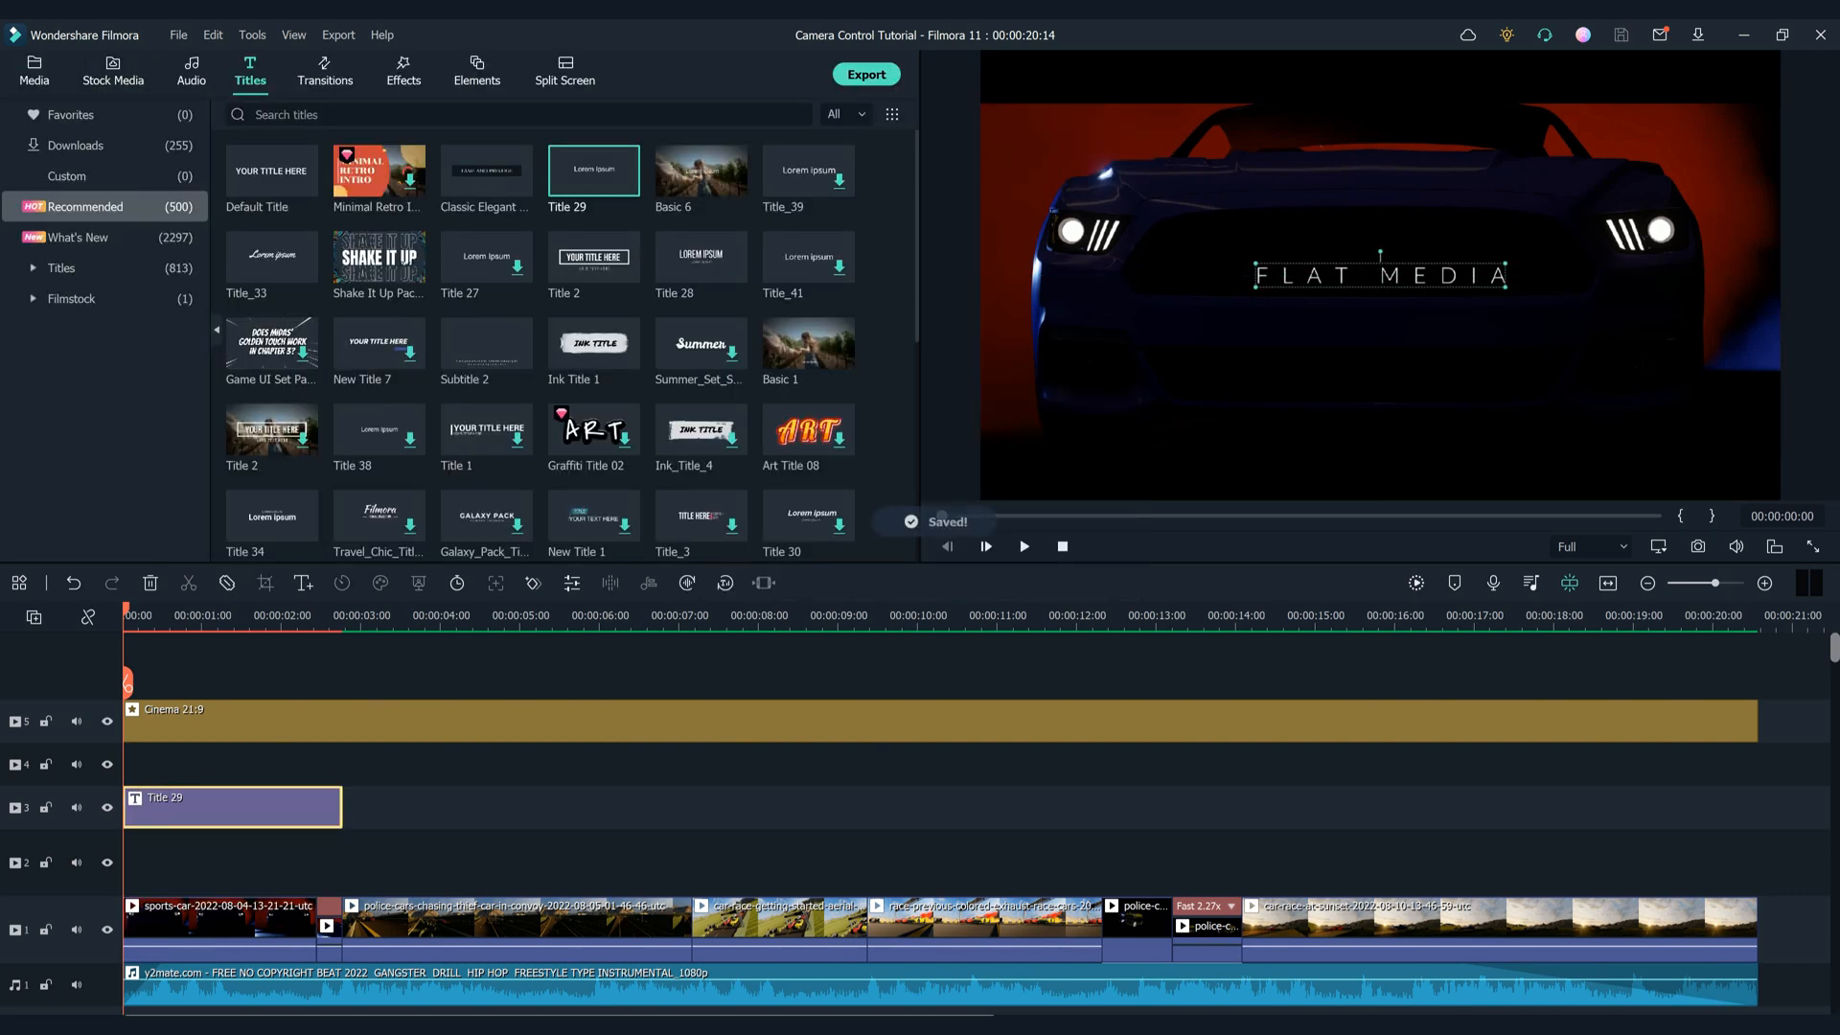
Play back the opening and move the title down to track 2, directly above the clips
key("space")
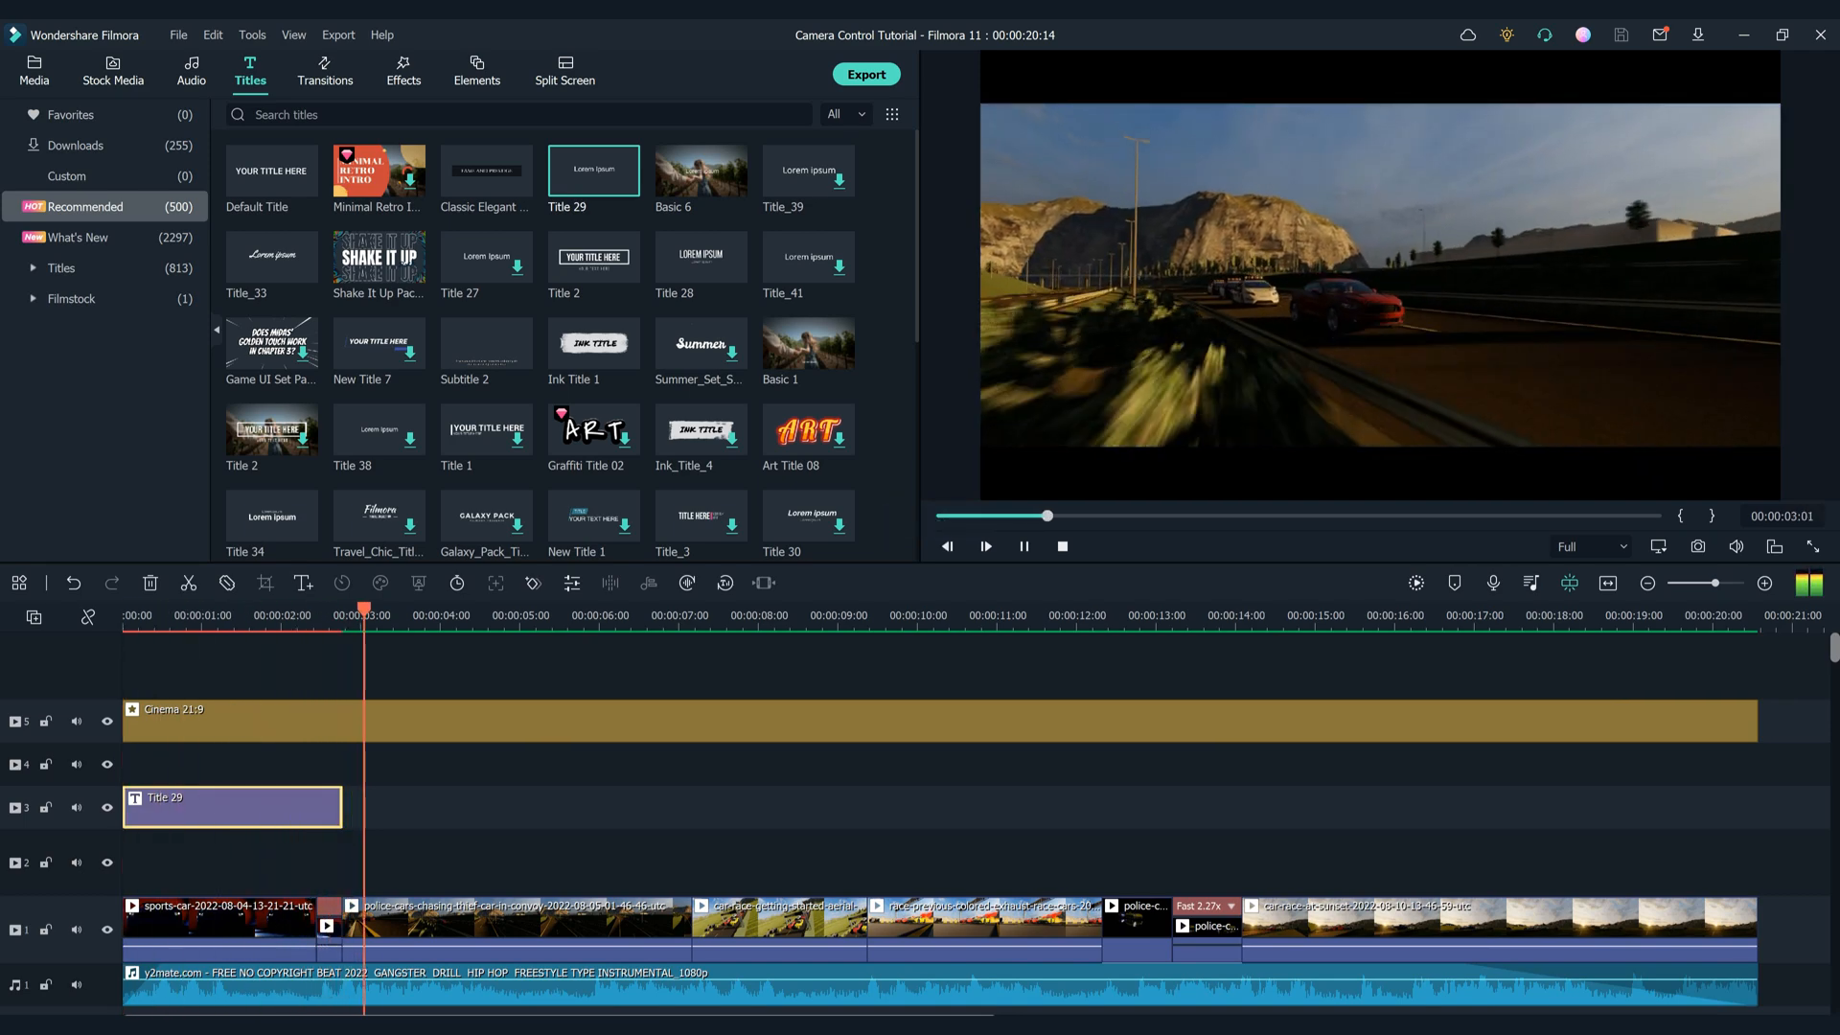
key("space")
left_click_drag(231, 808, 232, 862)
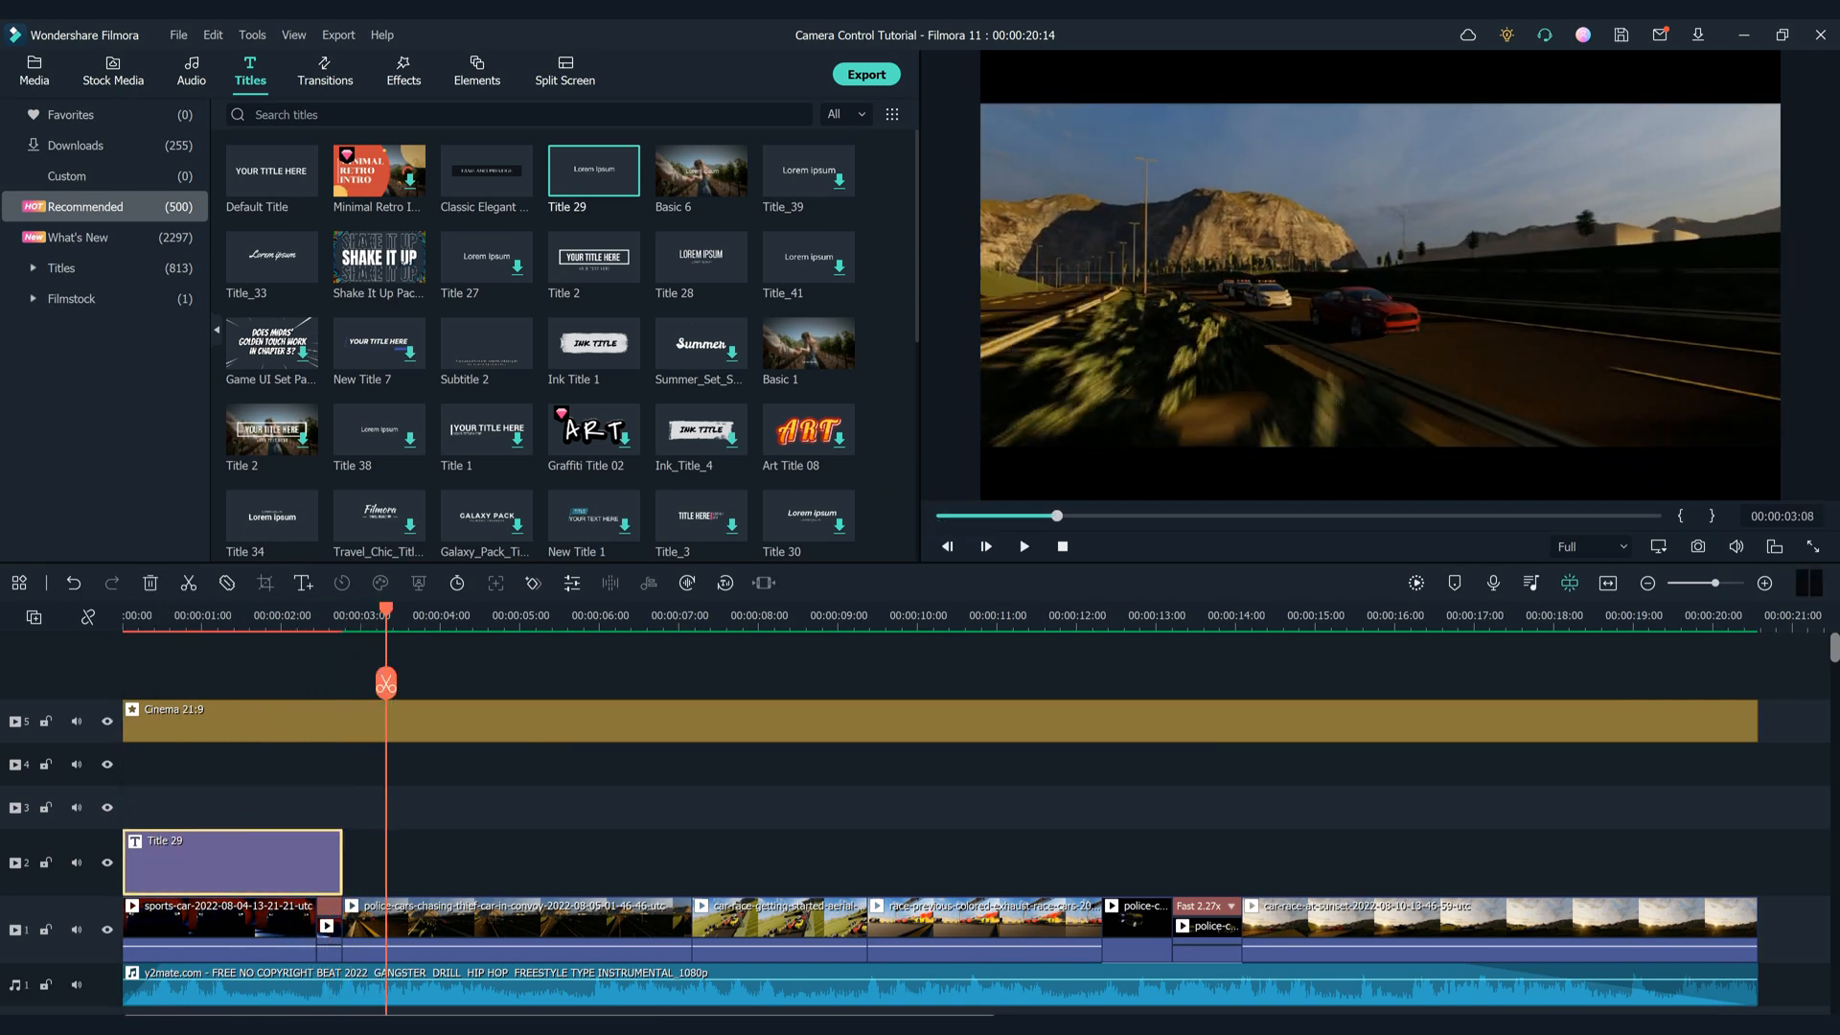
Add the Auto Pan effect from NewBlue FX Elements on track 3 above the title, spanning the title's length
left_click(403, 71)
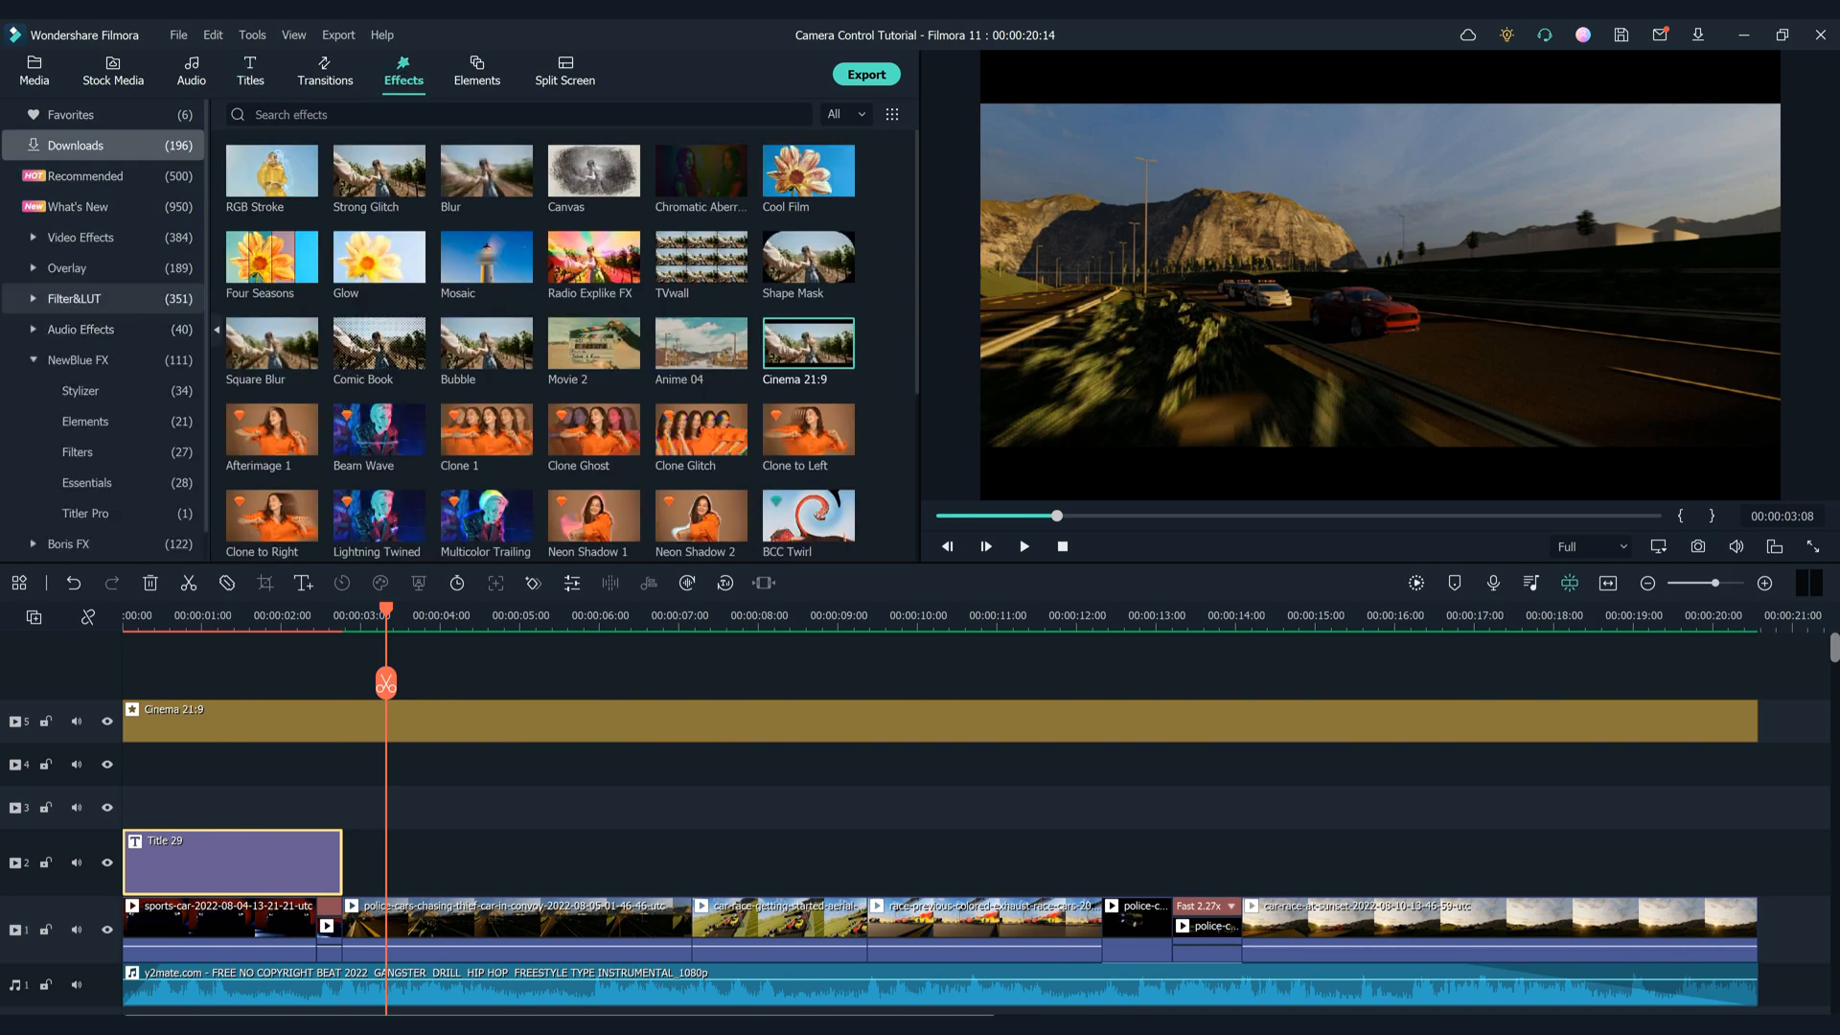
left_click(77, 359)
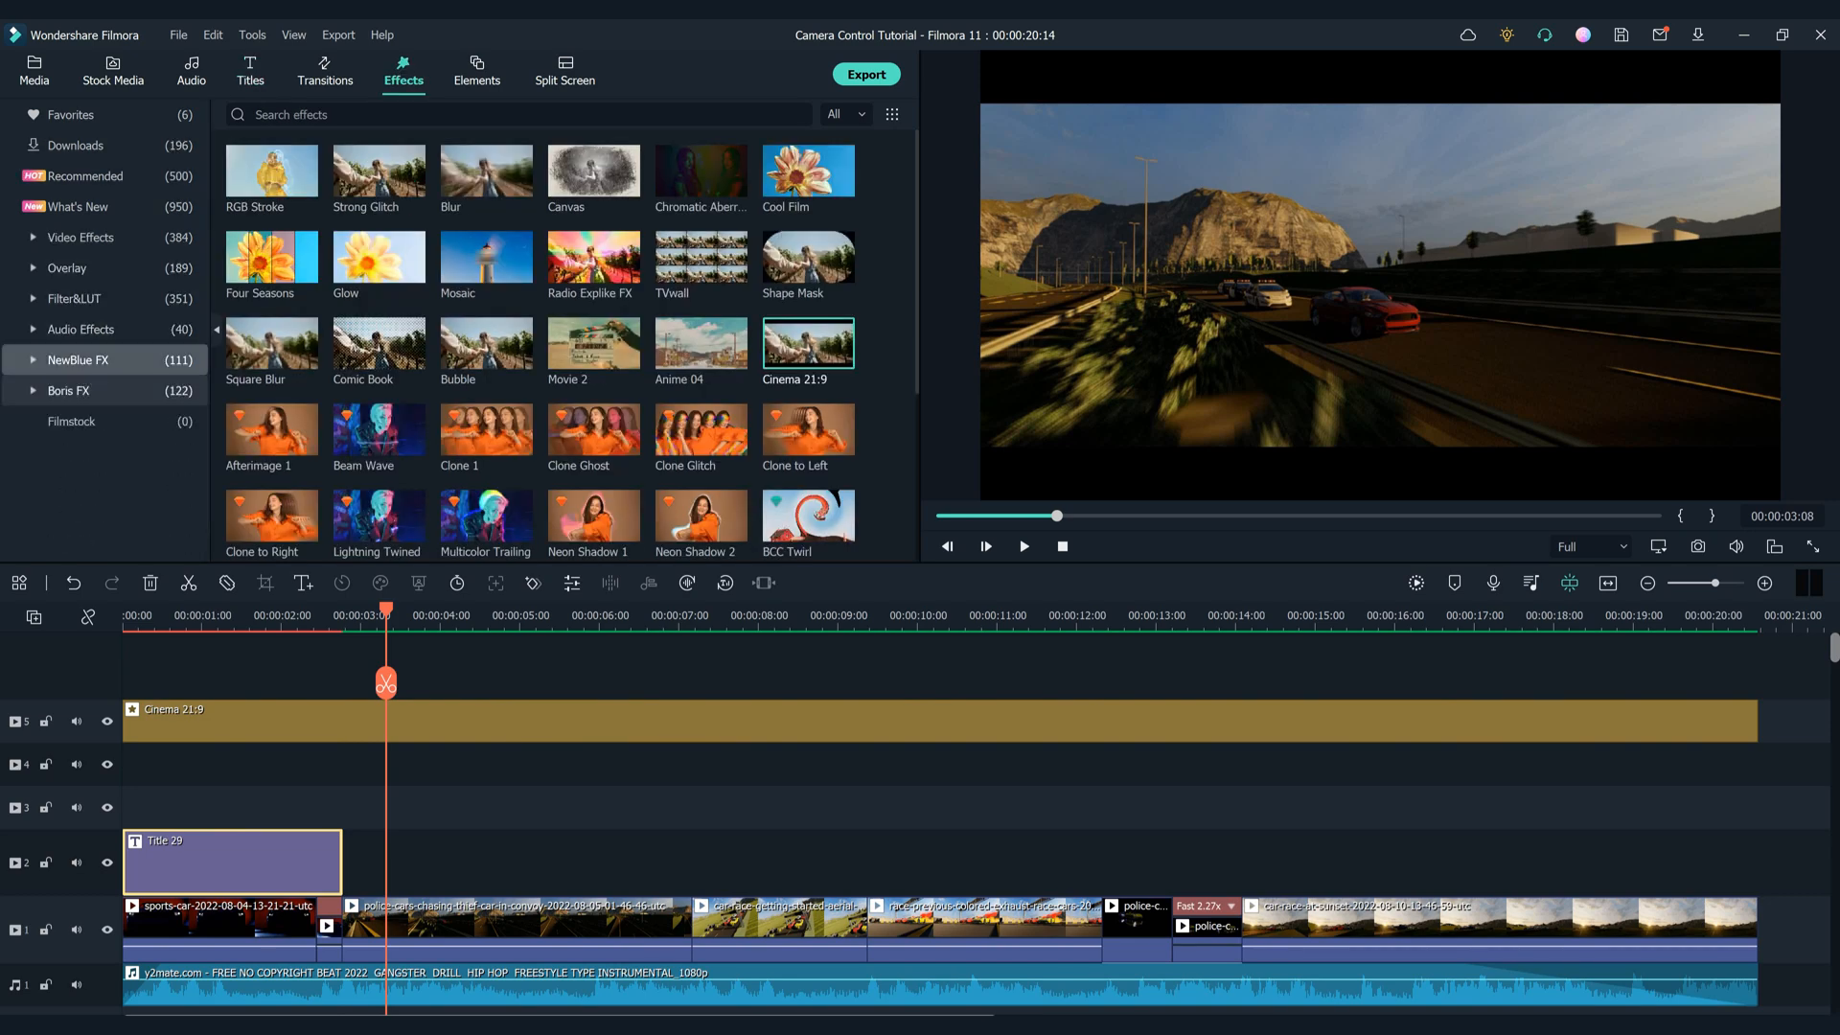
left_click(78, 360)
left_click(85, 421)
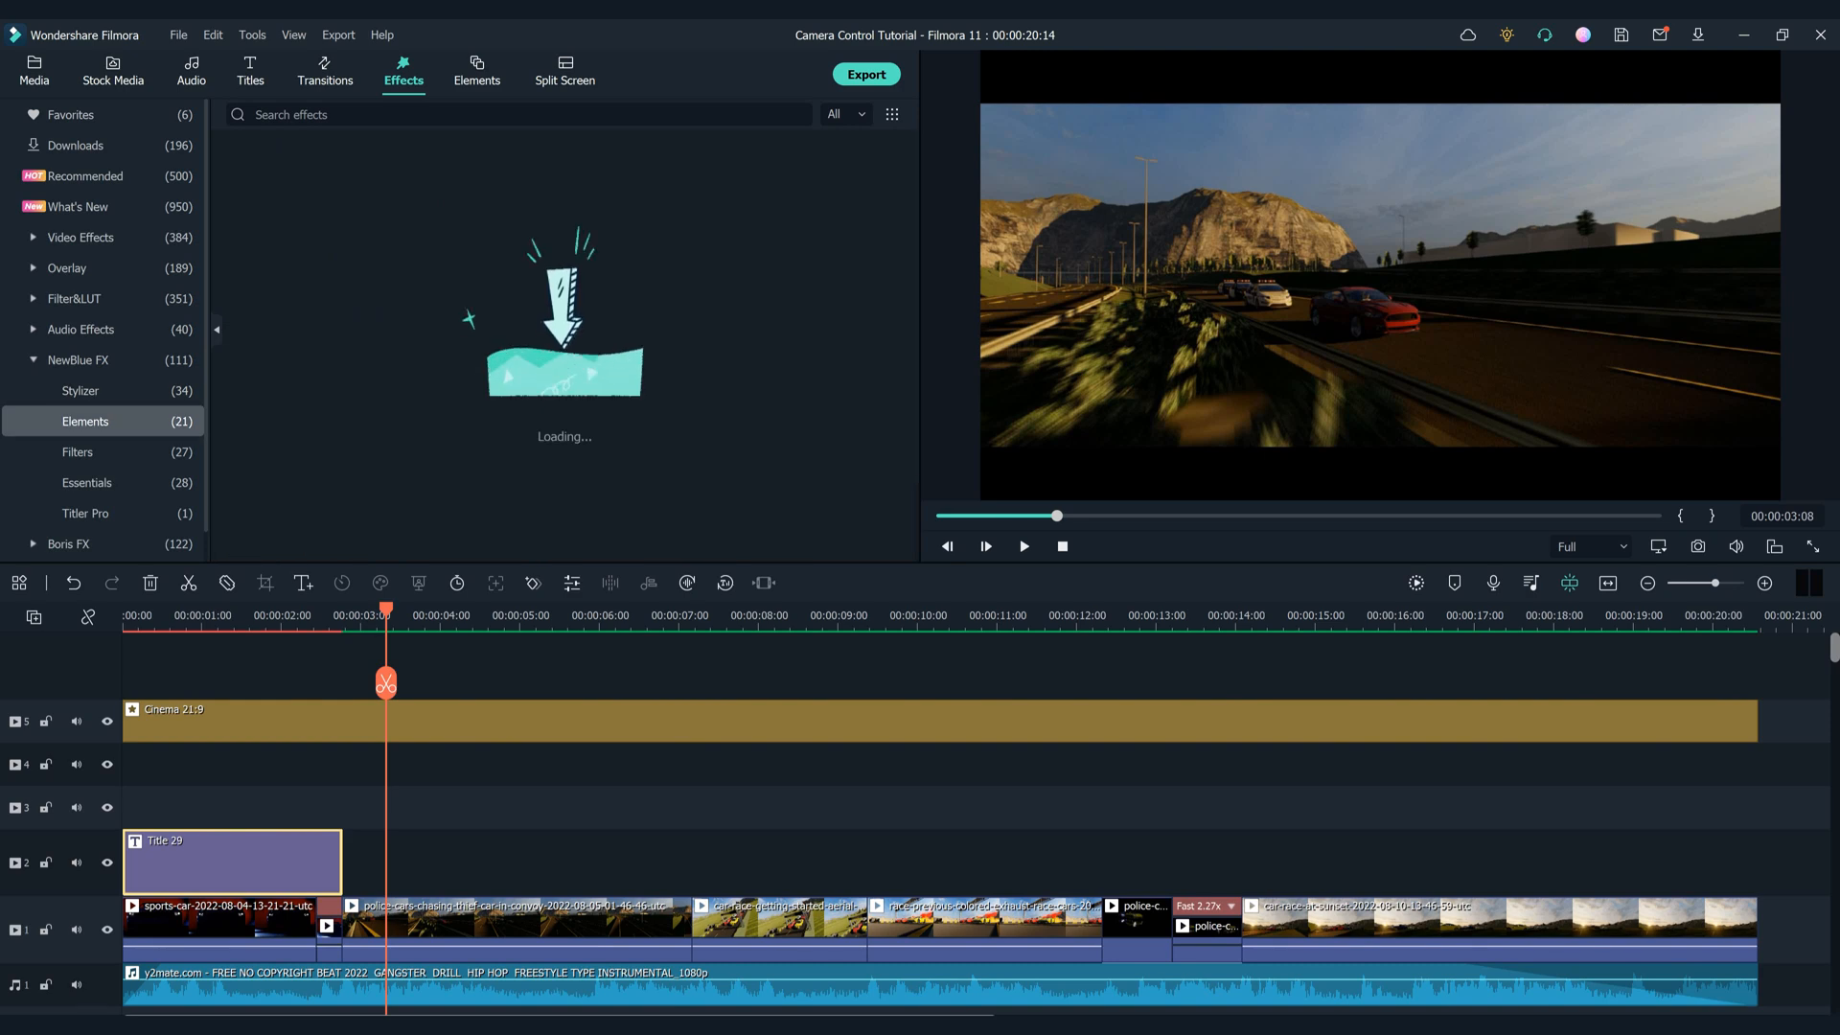
left_click_drag(808, 177, 342, 810)
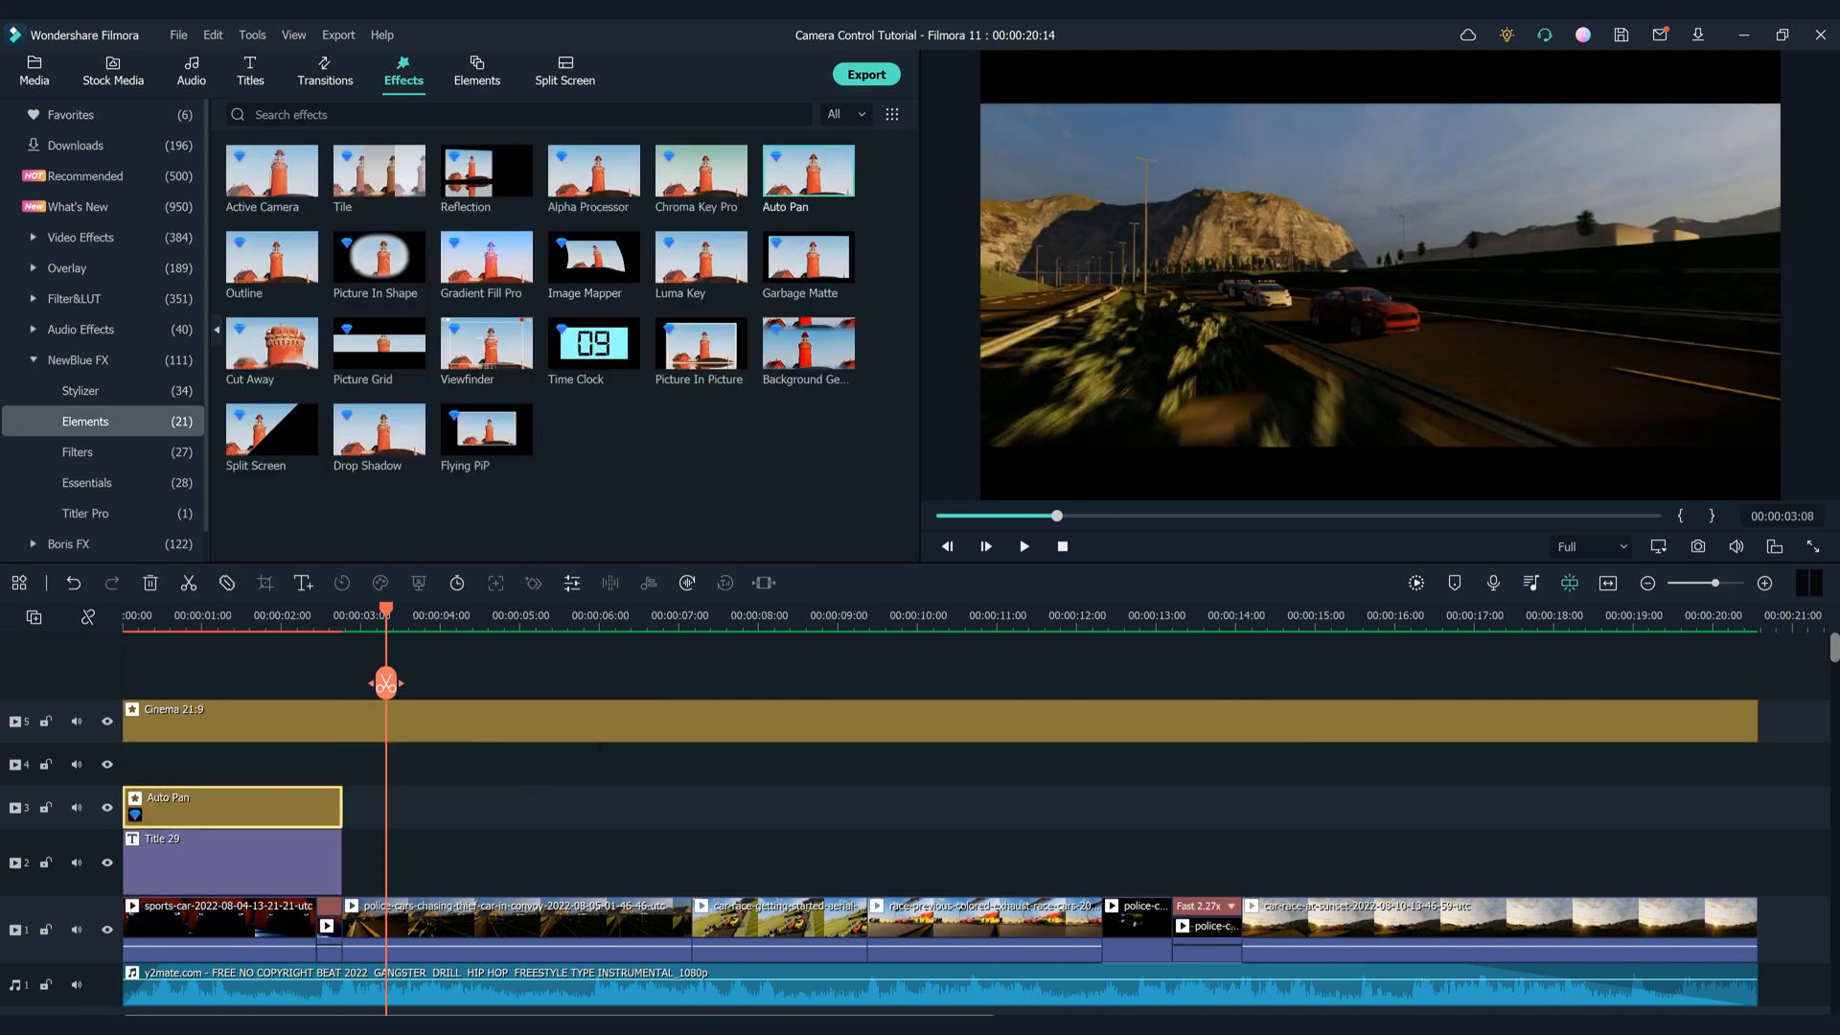
Set the Auto Pan effect's preset to Ease Out and check the movement from the start of the video
left_click_drag(387, 609, 218, 609)
double_click(230, 808)
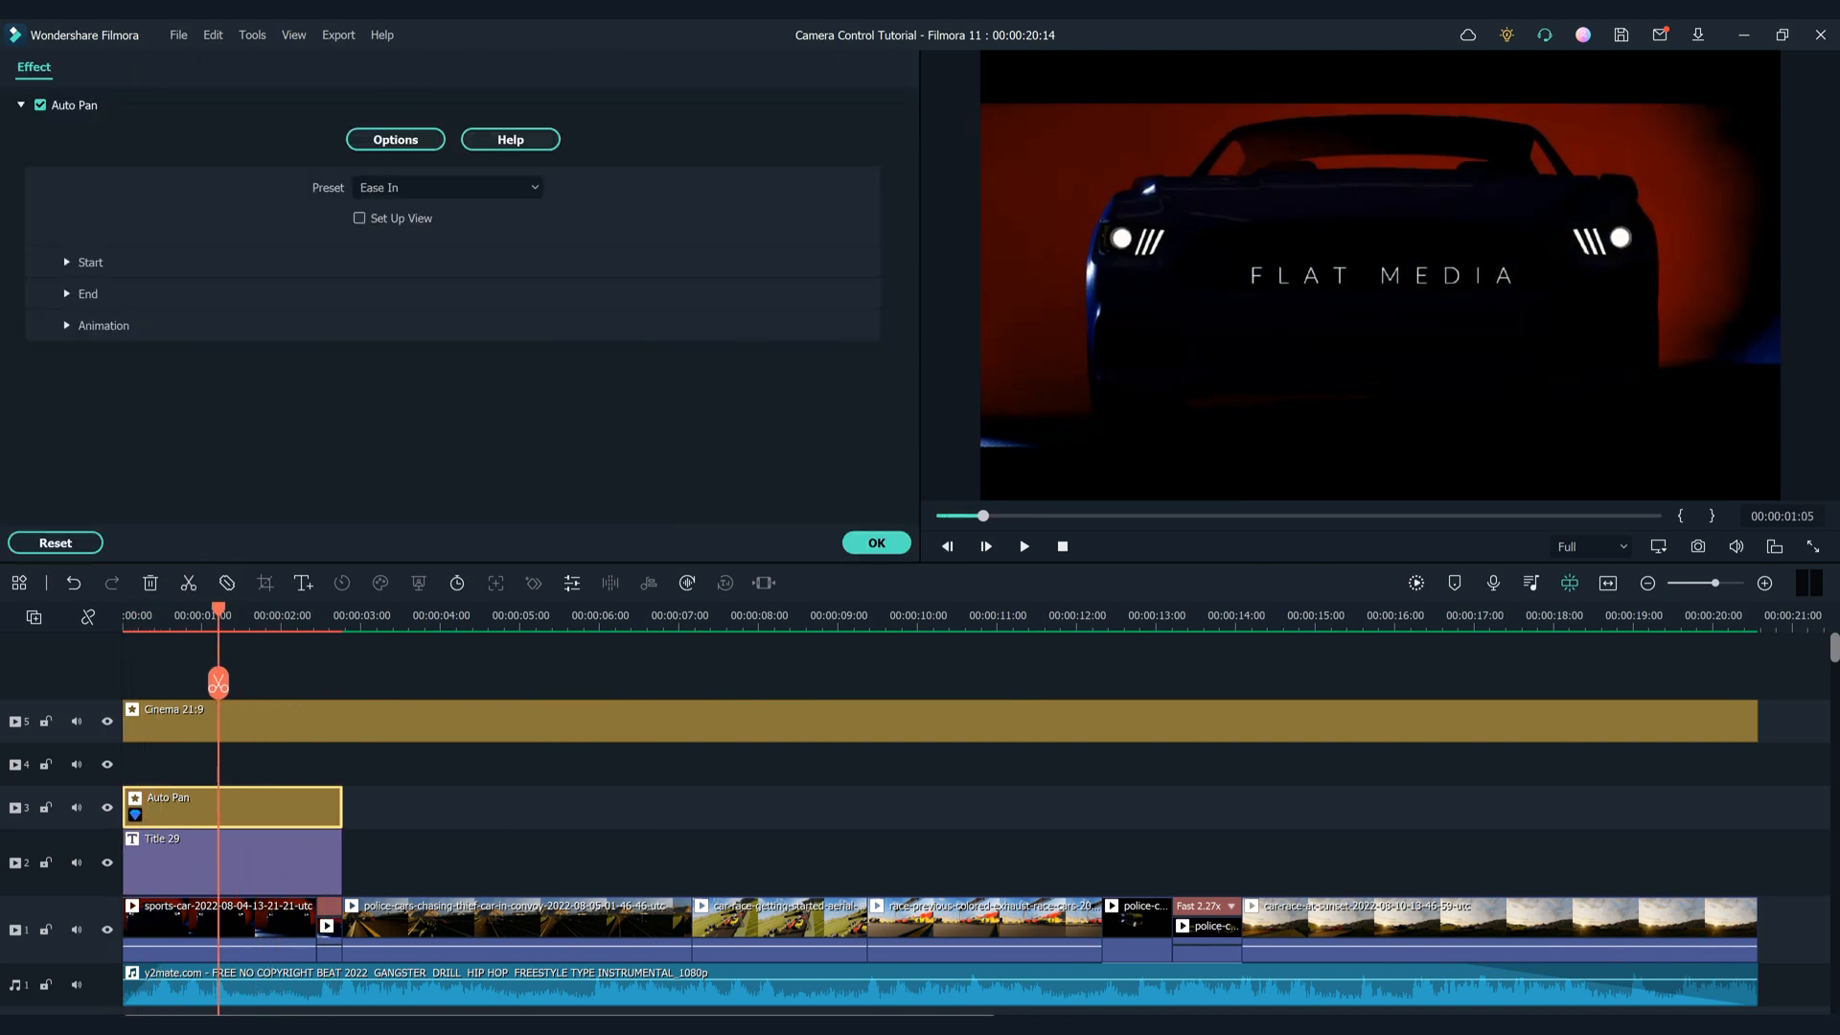
left_click(446, 187)
left_click(393, 250)
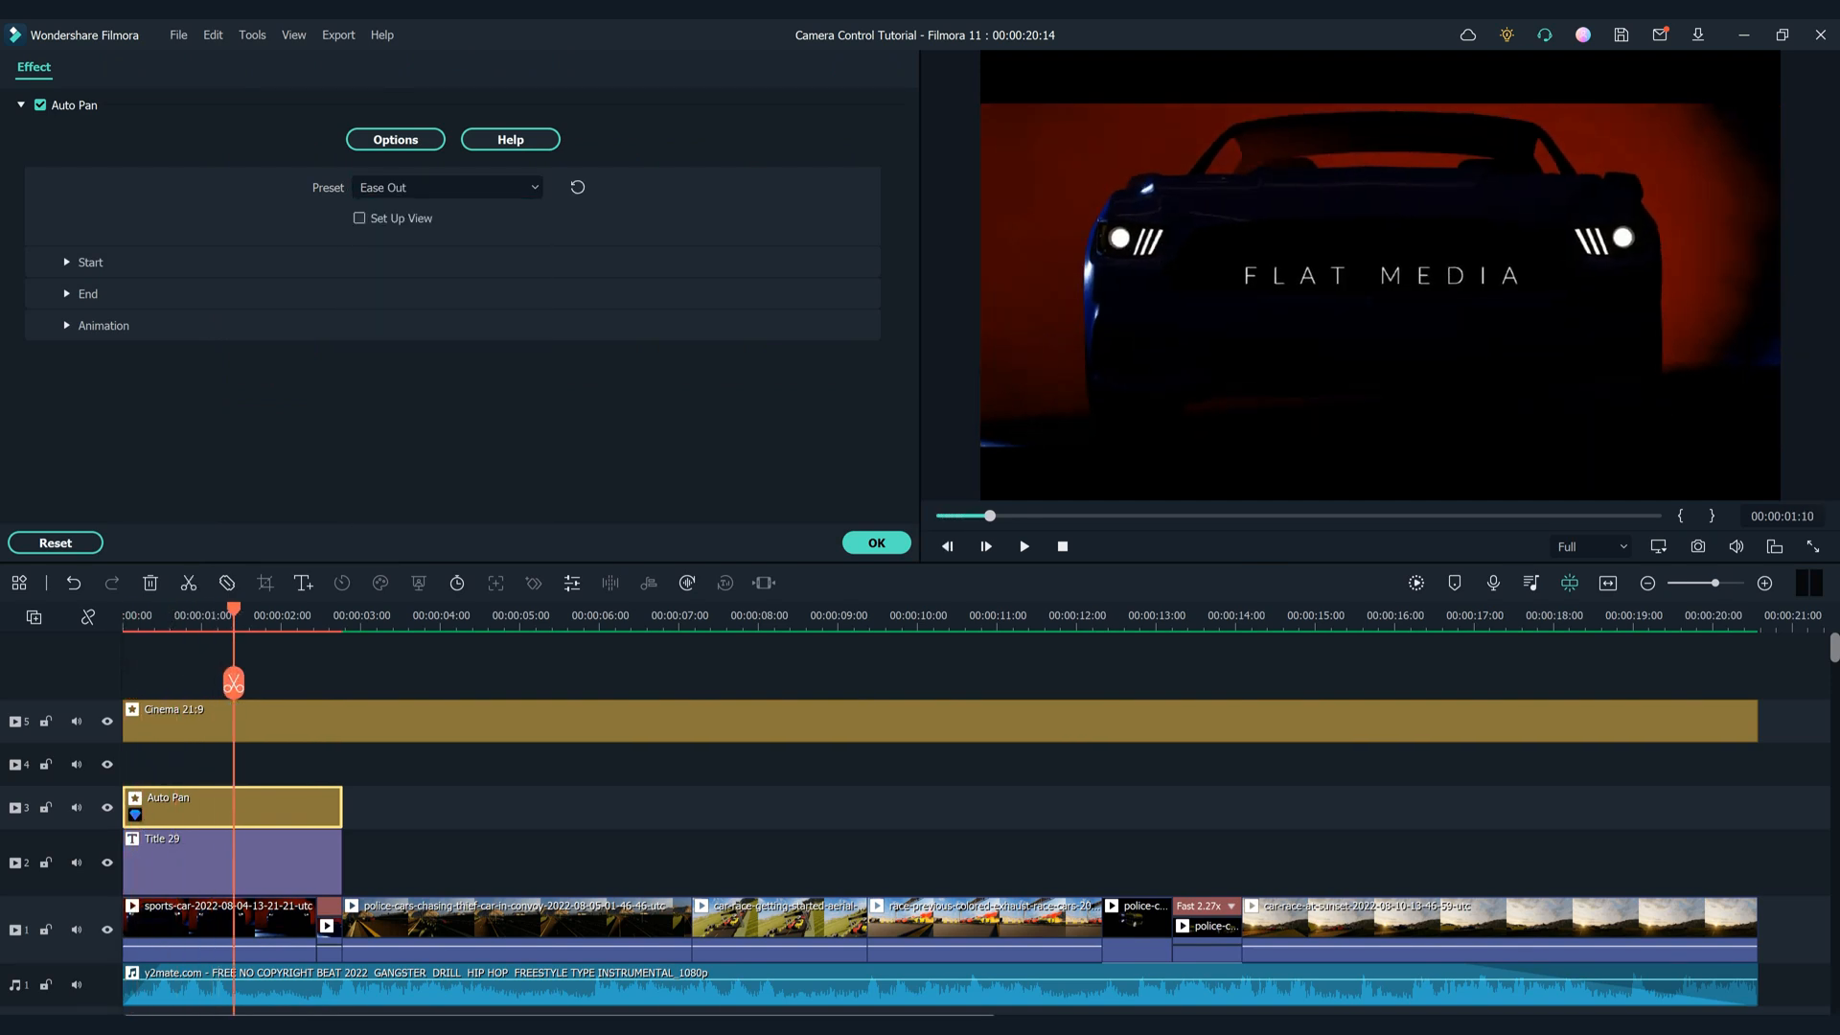
left_click_drag(298, 610, 124, 609)
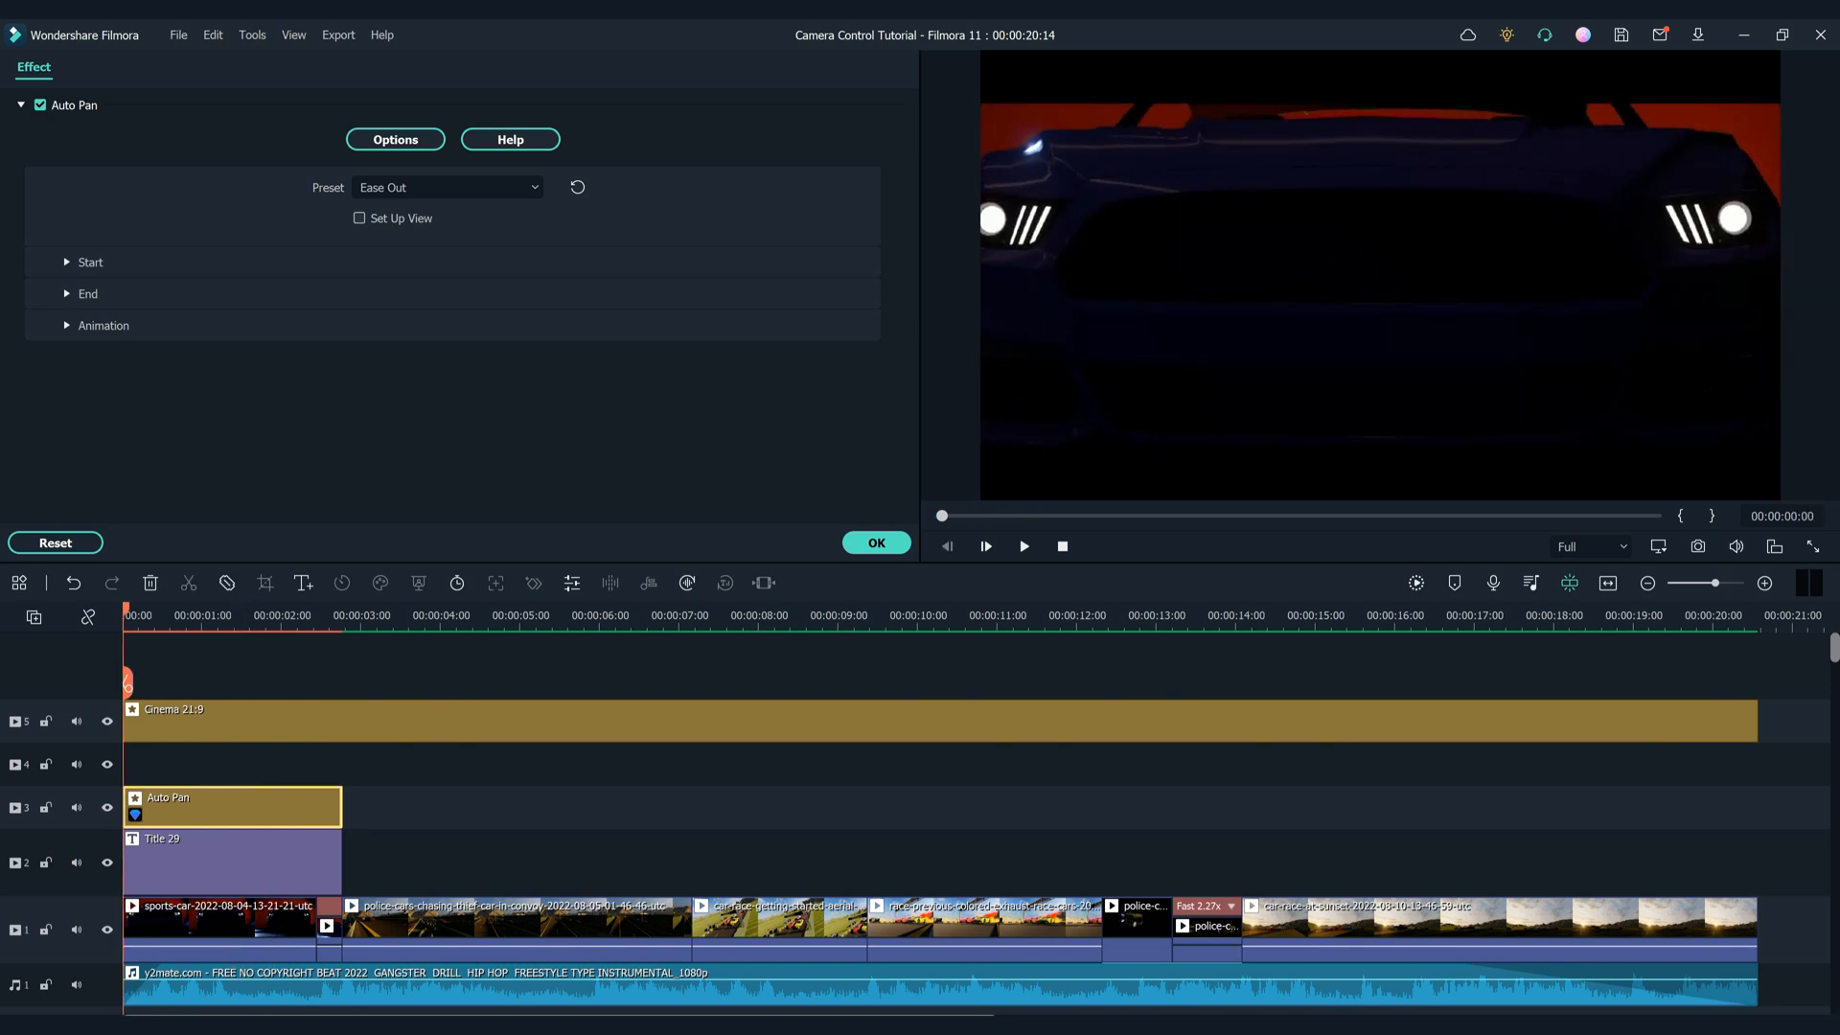
Increase the Auto Pan effect's start zoom to 57.81, save the project, and review the end of the opening shots
left_click(67, 262)
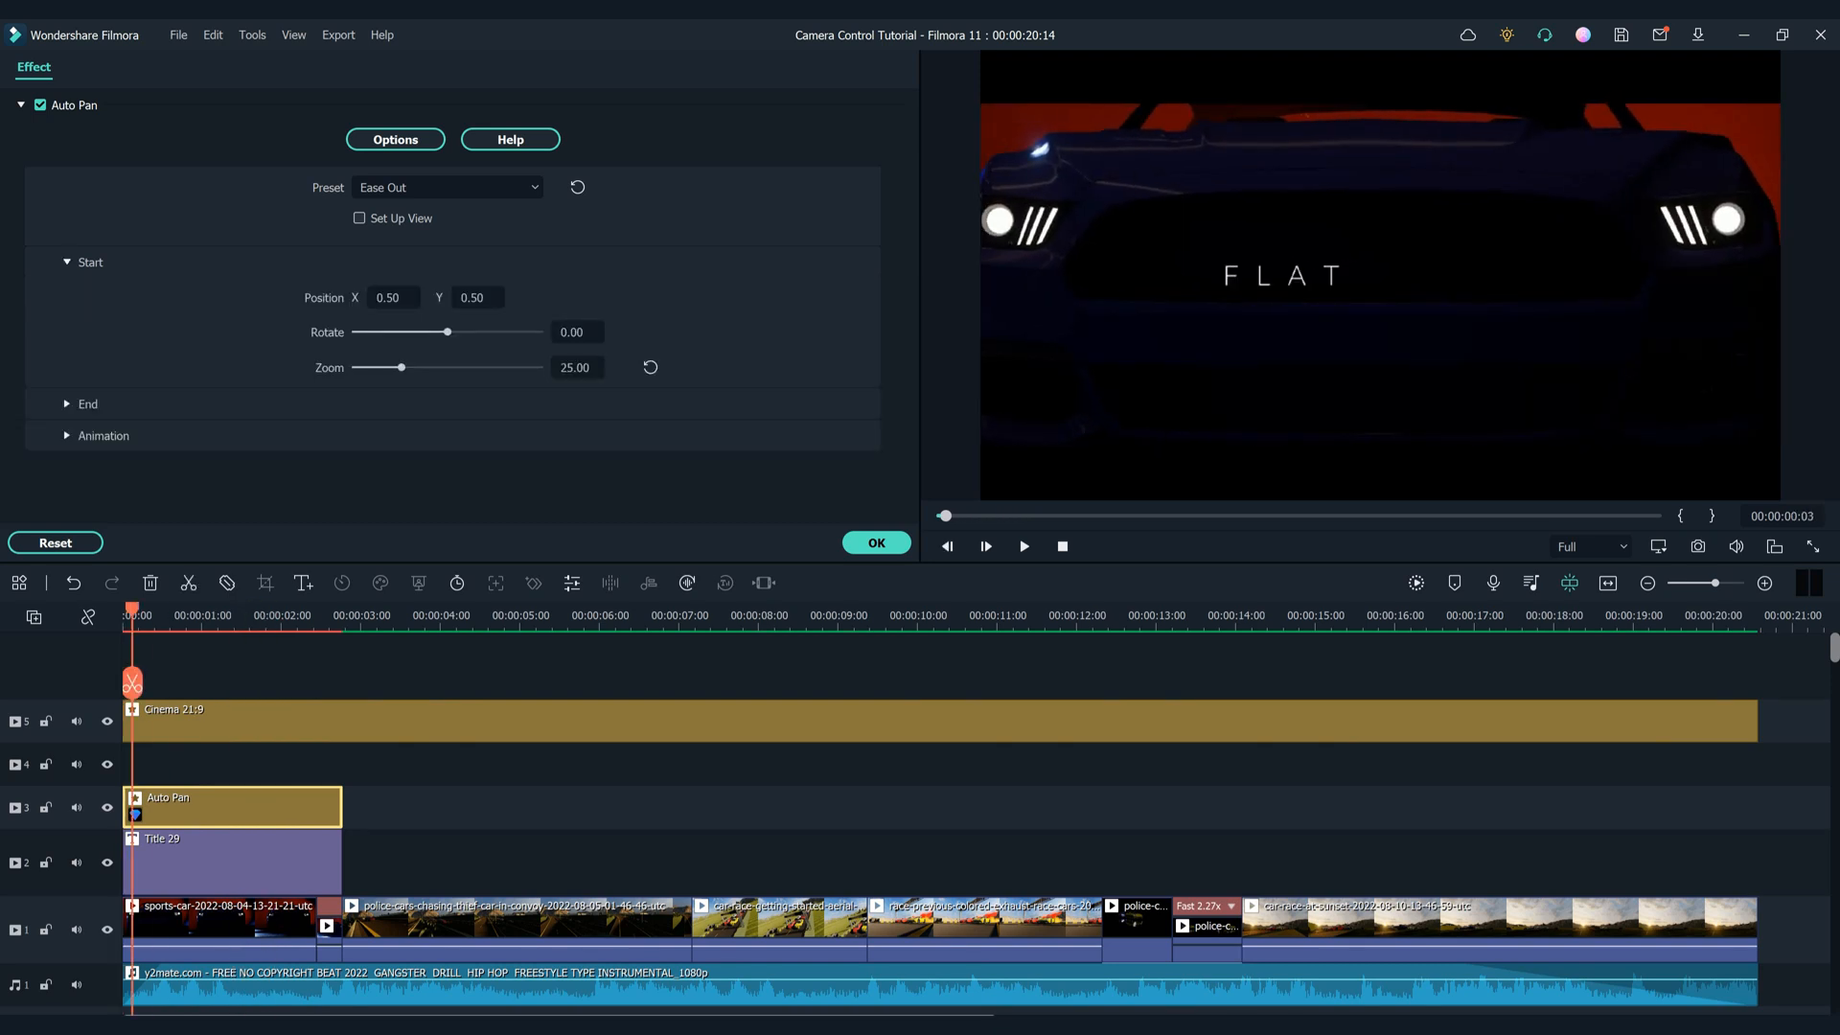
left_click_drag(408, 368, 461, 368)
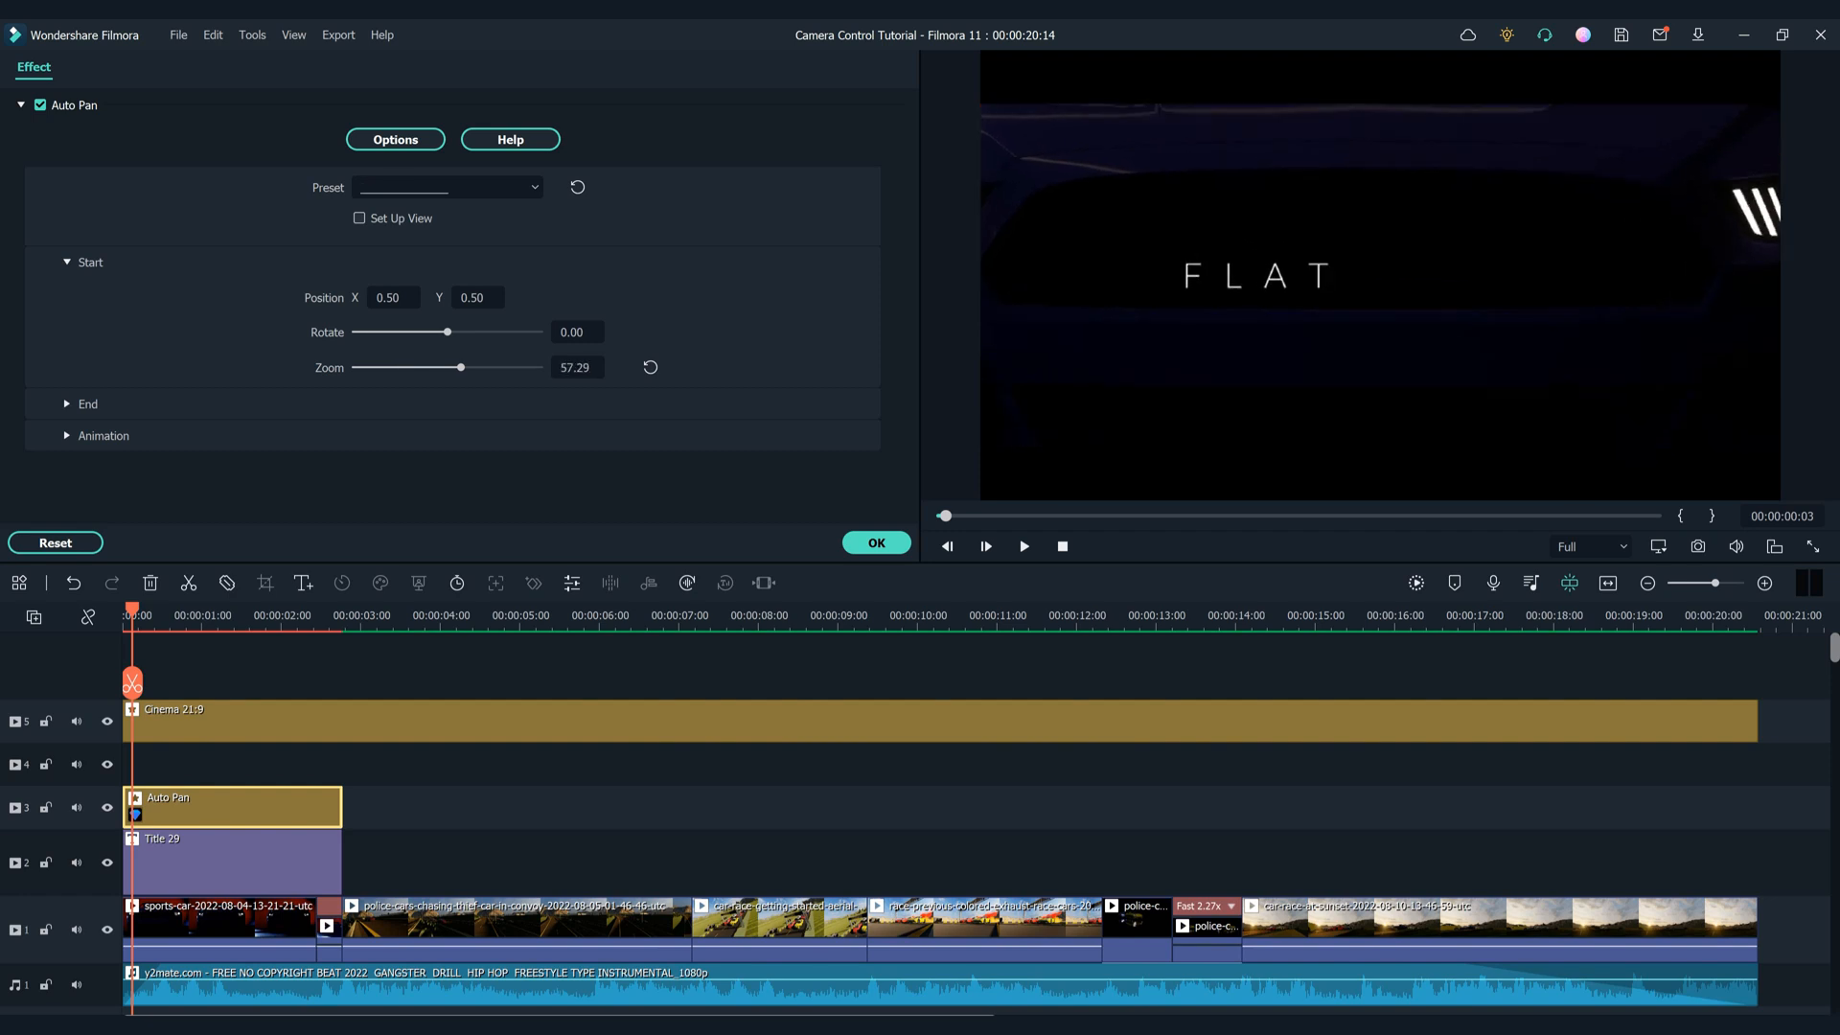
key("ctrl+s")
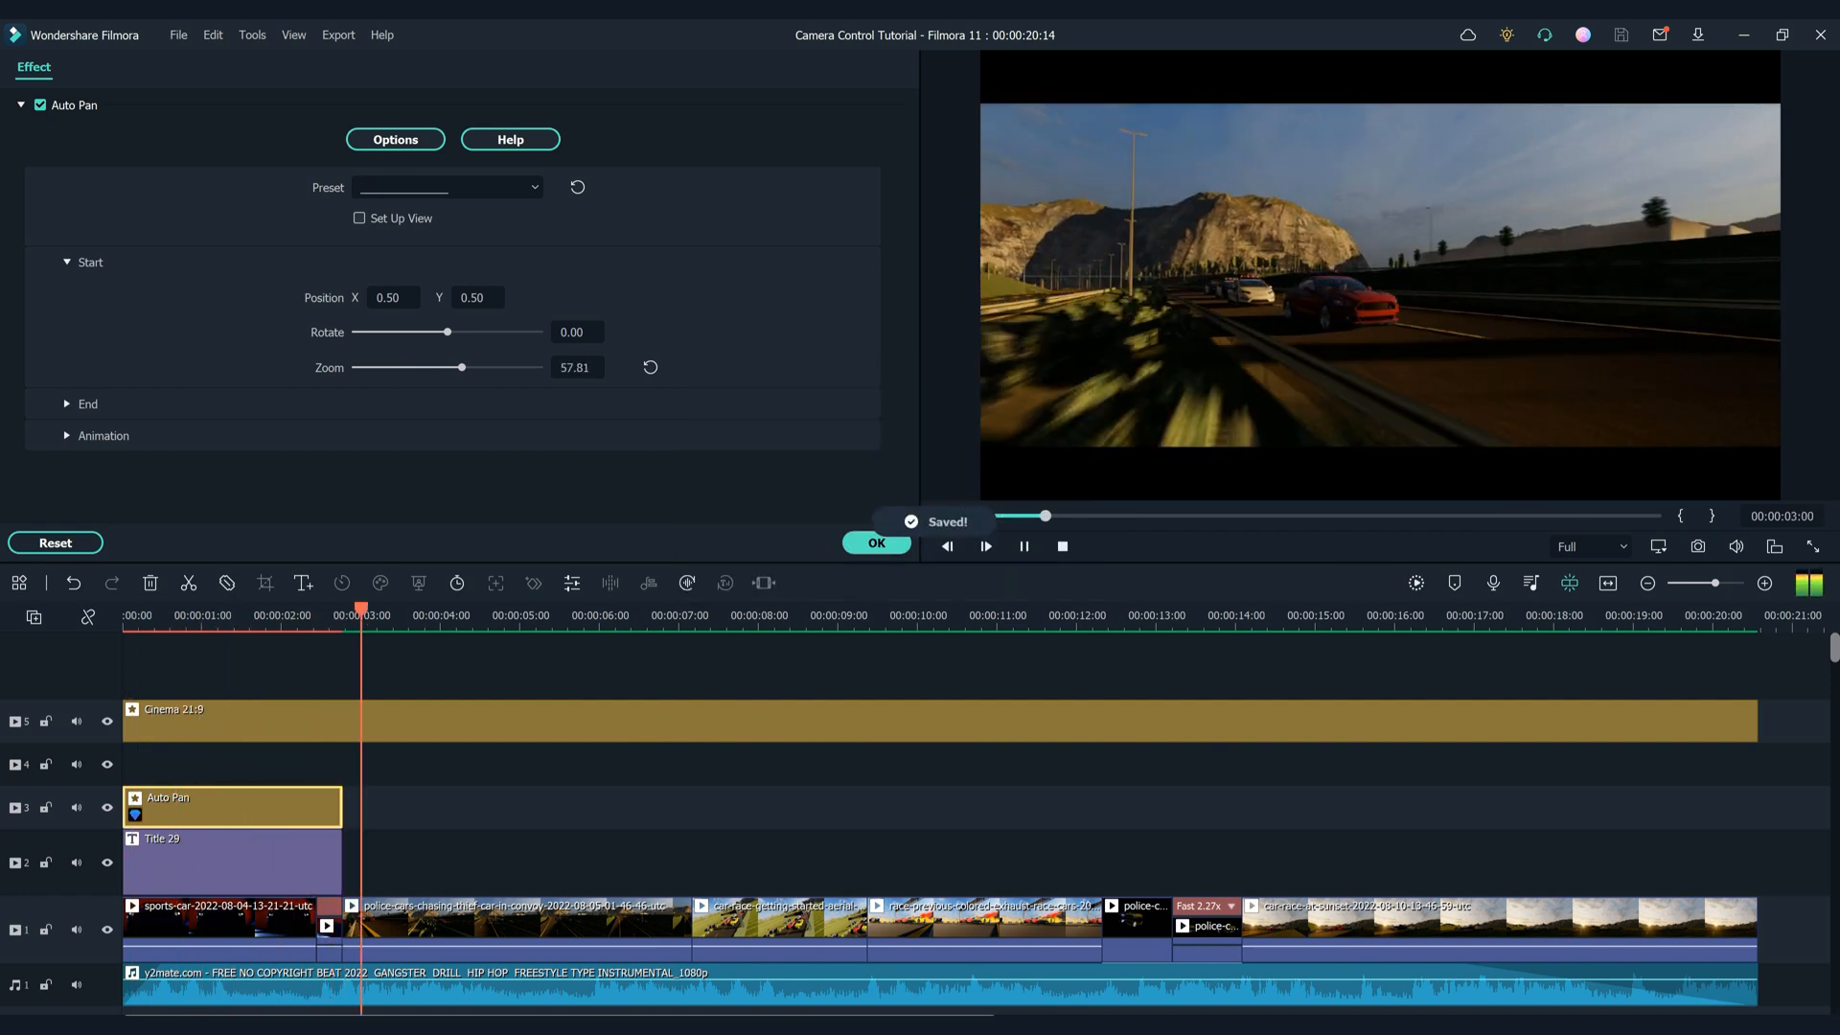
left_click(876, 543)
left_click(308, 617)
scroll(308, 616, "up", 1)
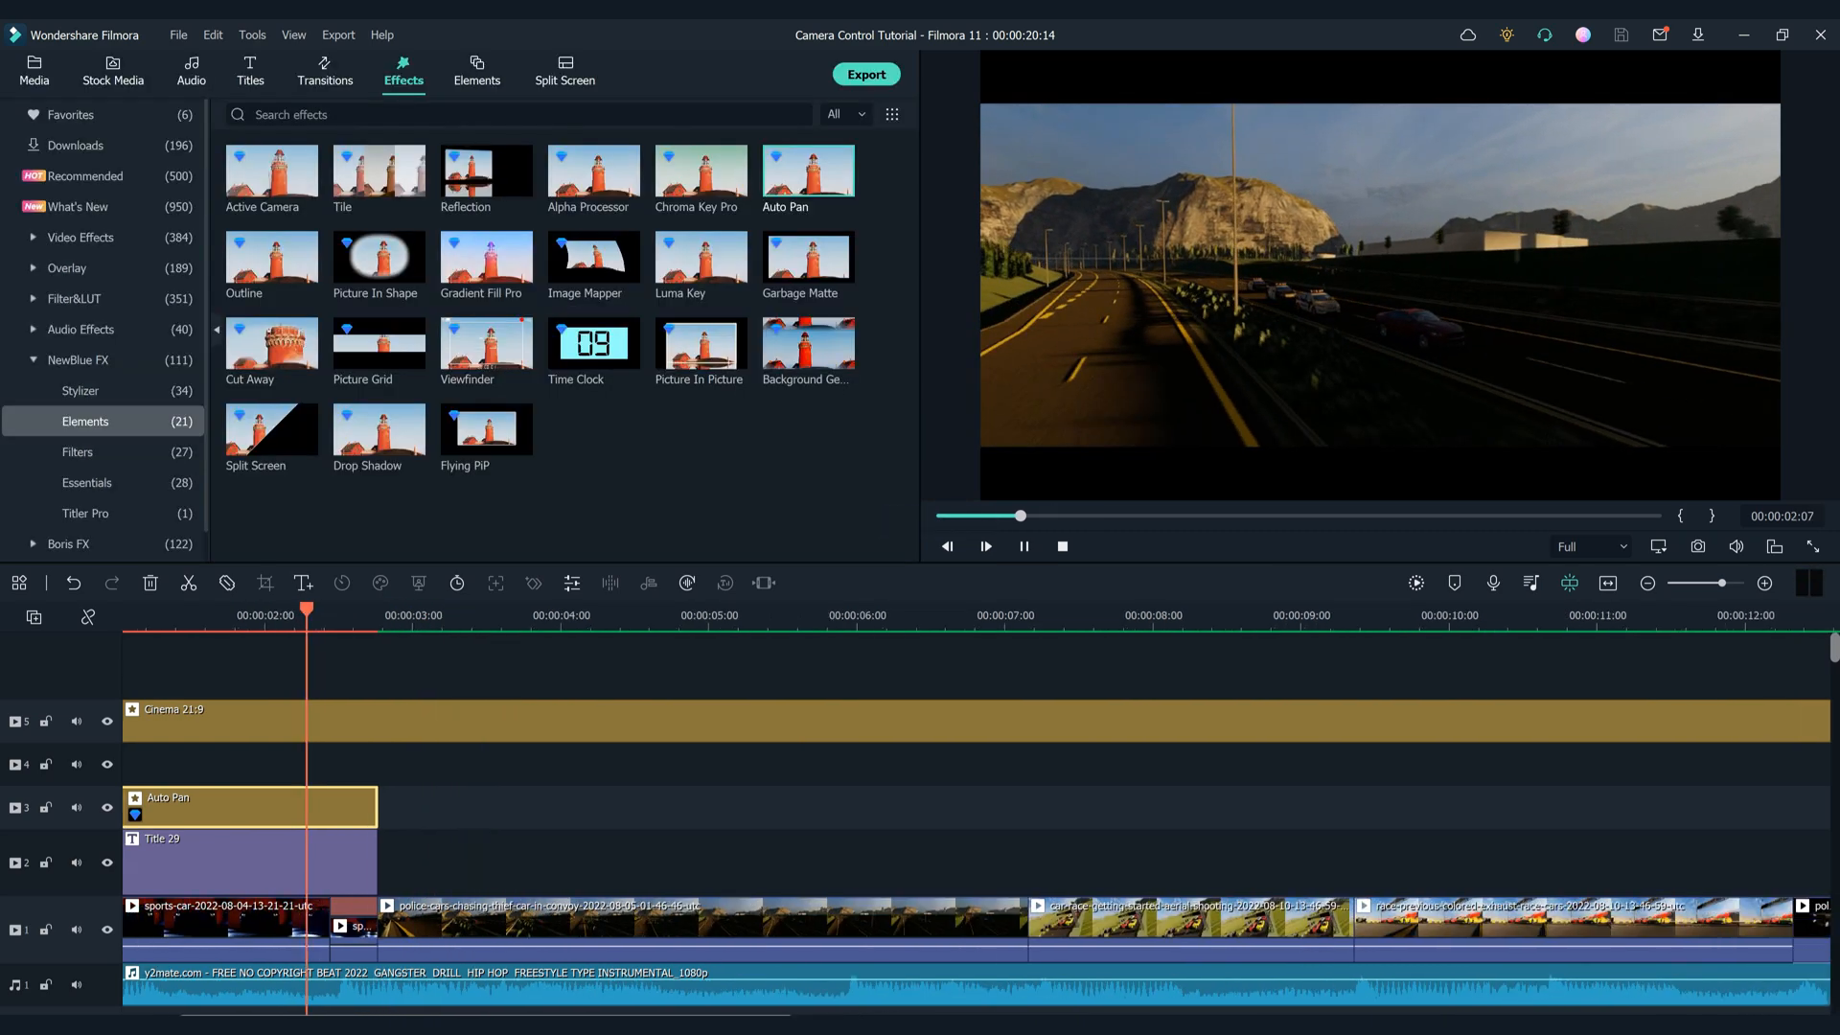
Shorten the Auto Pan effect to end with the first clip at 00:00:02:11, and save the project while reviewing the rendered opening
left_click_drag(377, 808, 329, 807)
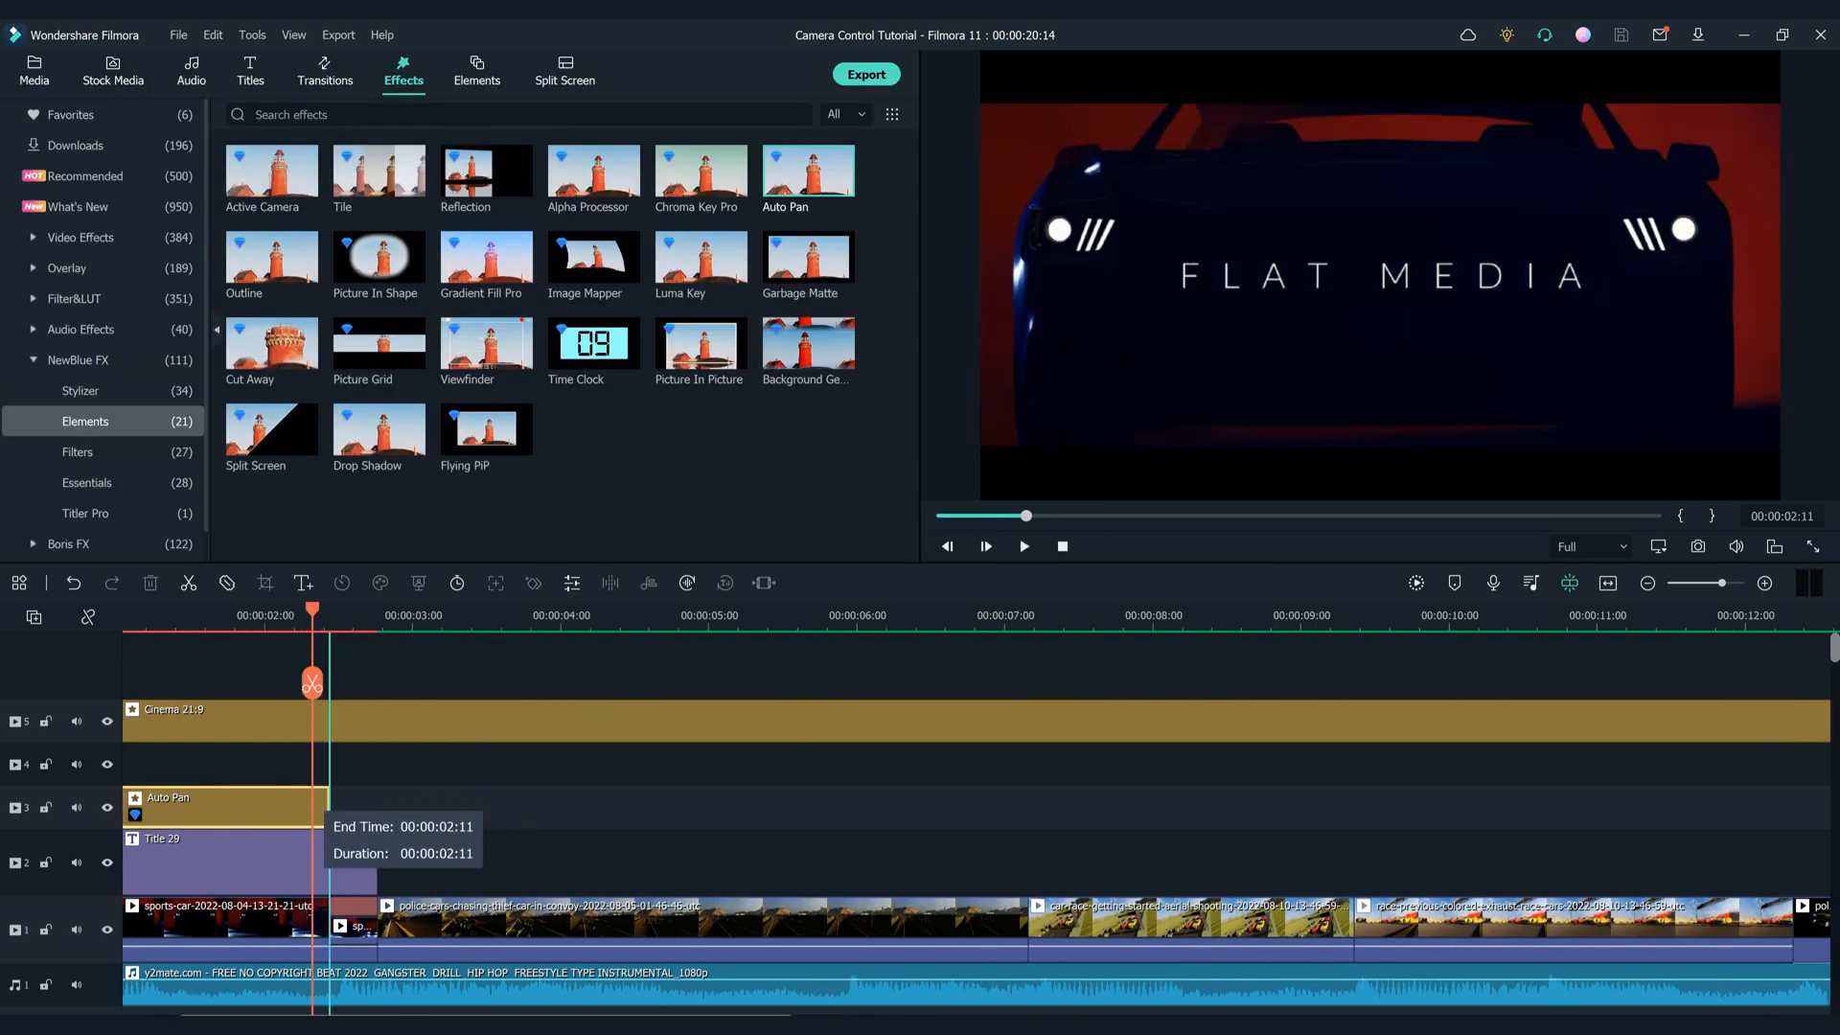
key("space")
key("space")
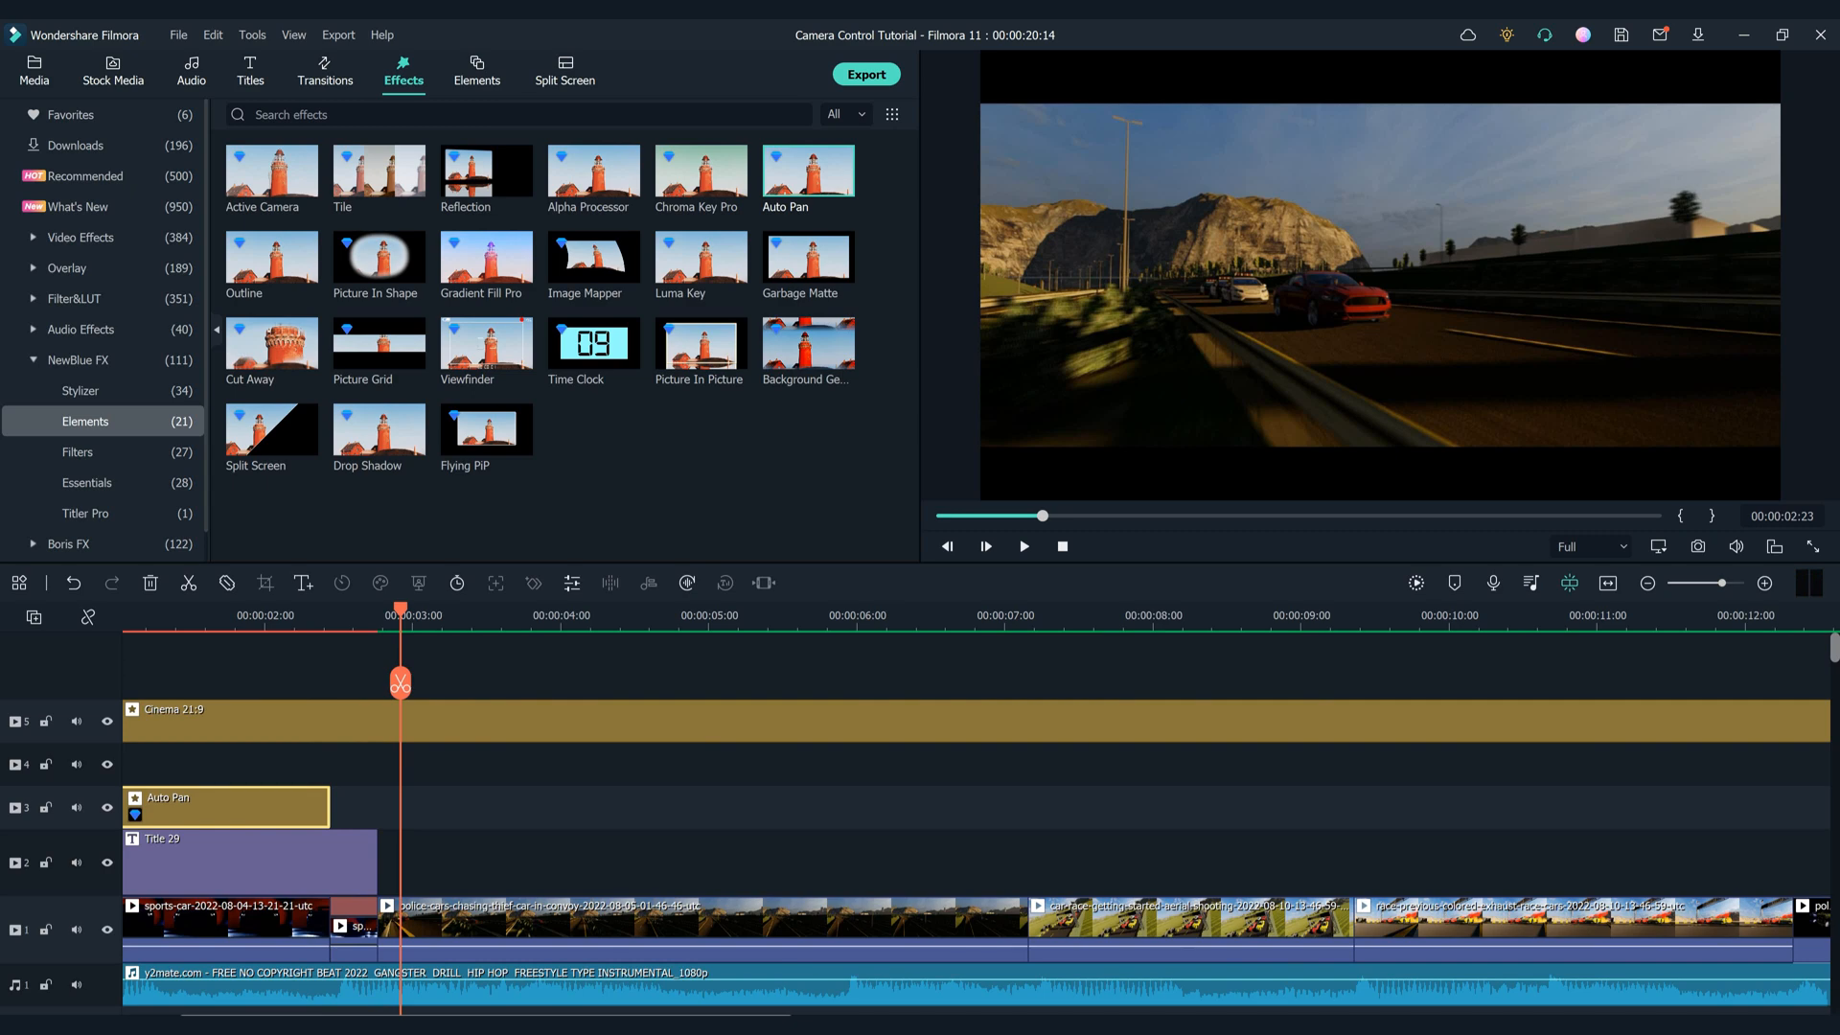
left_click(1416, 582)
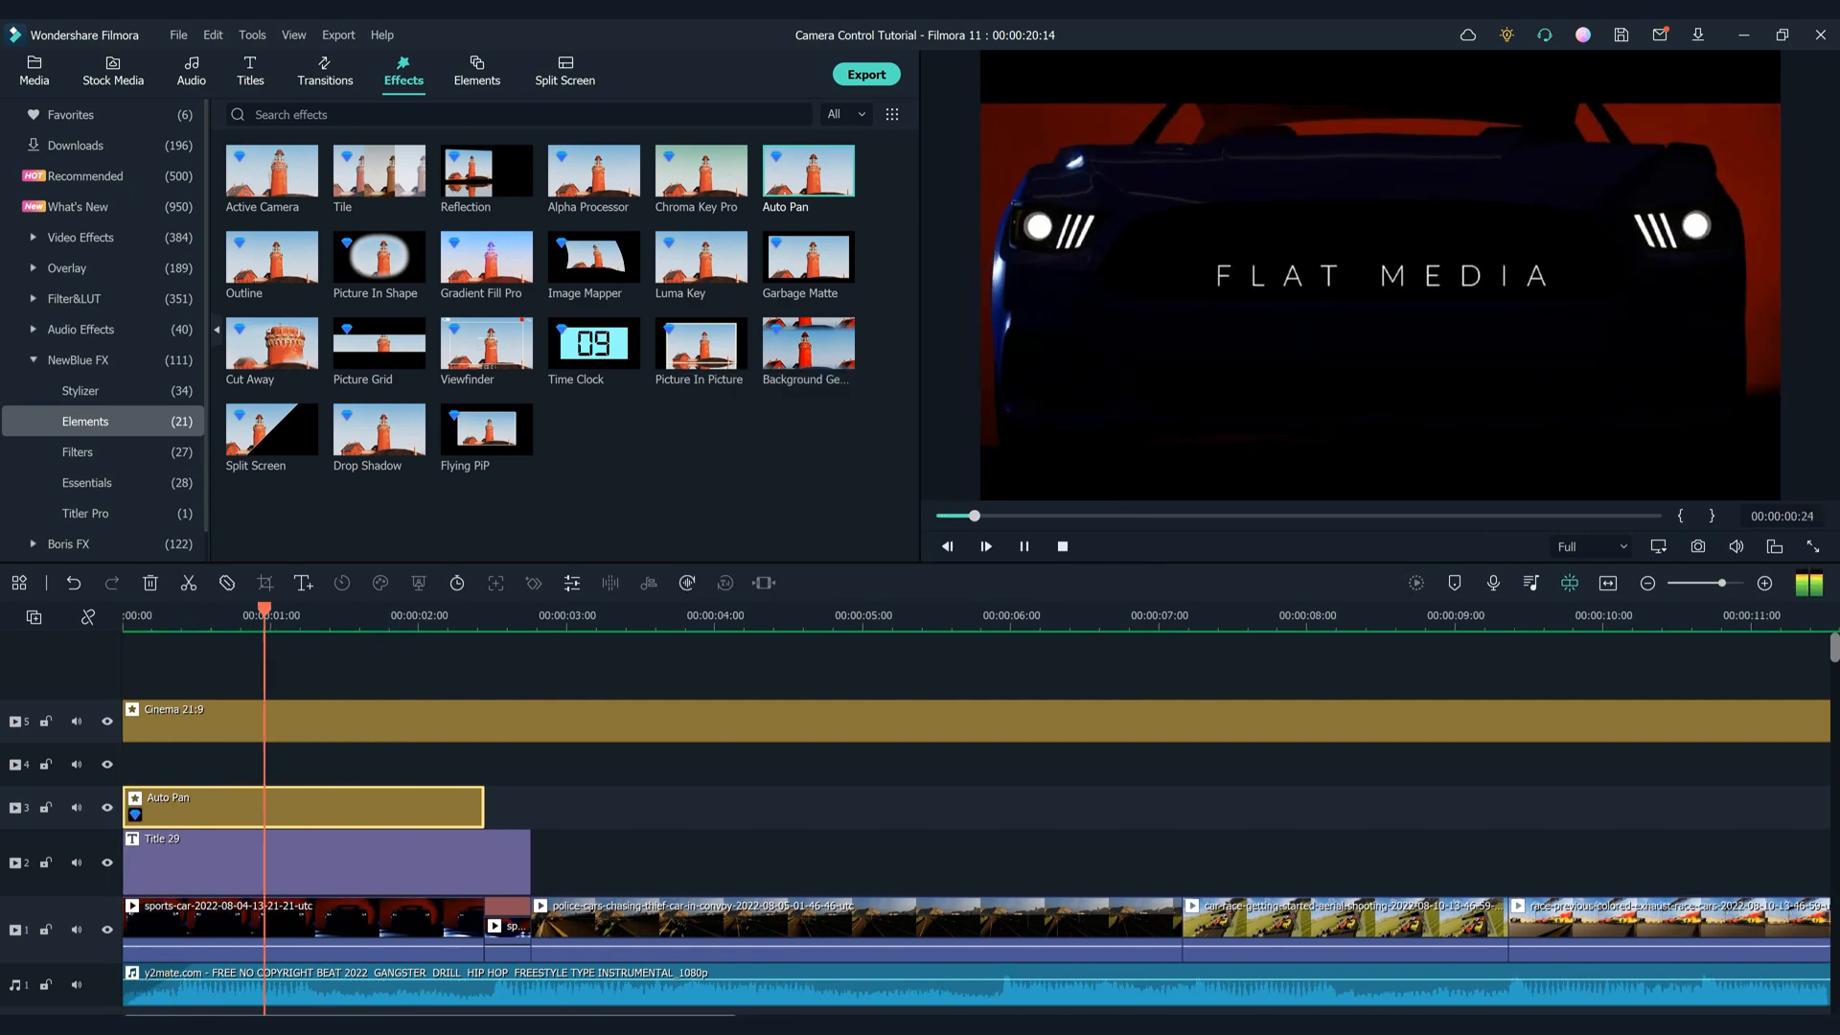
key("ctrl+s")
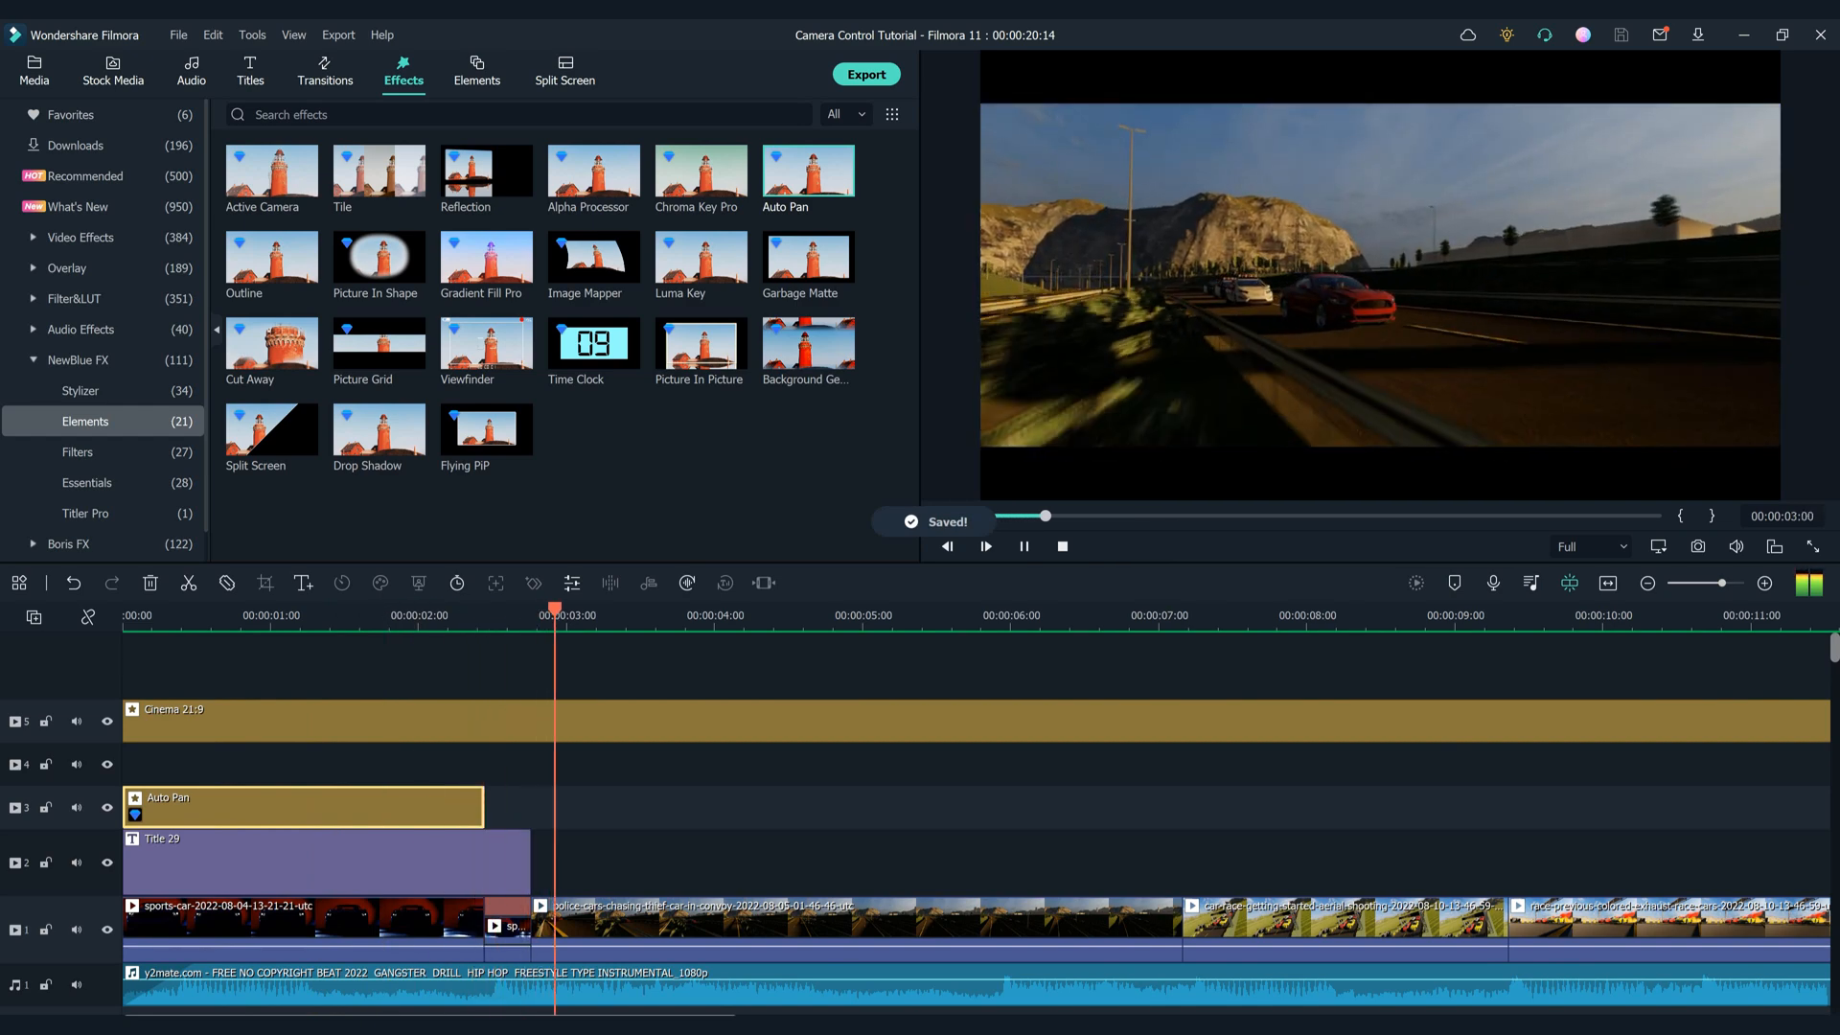
key("space")
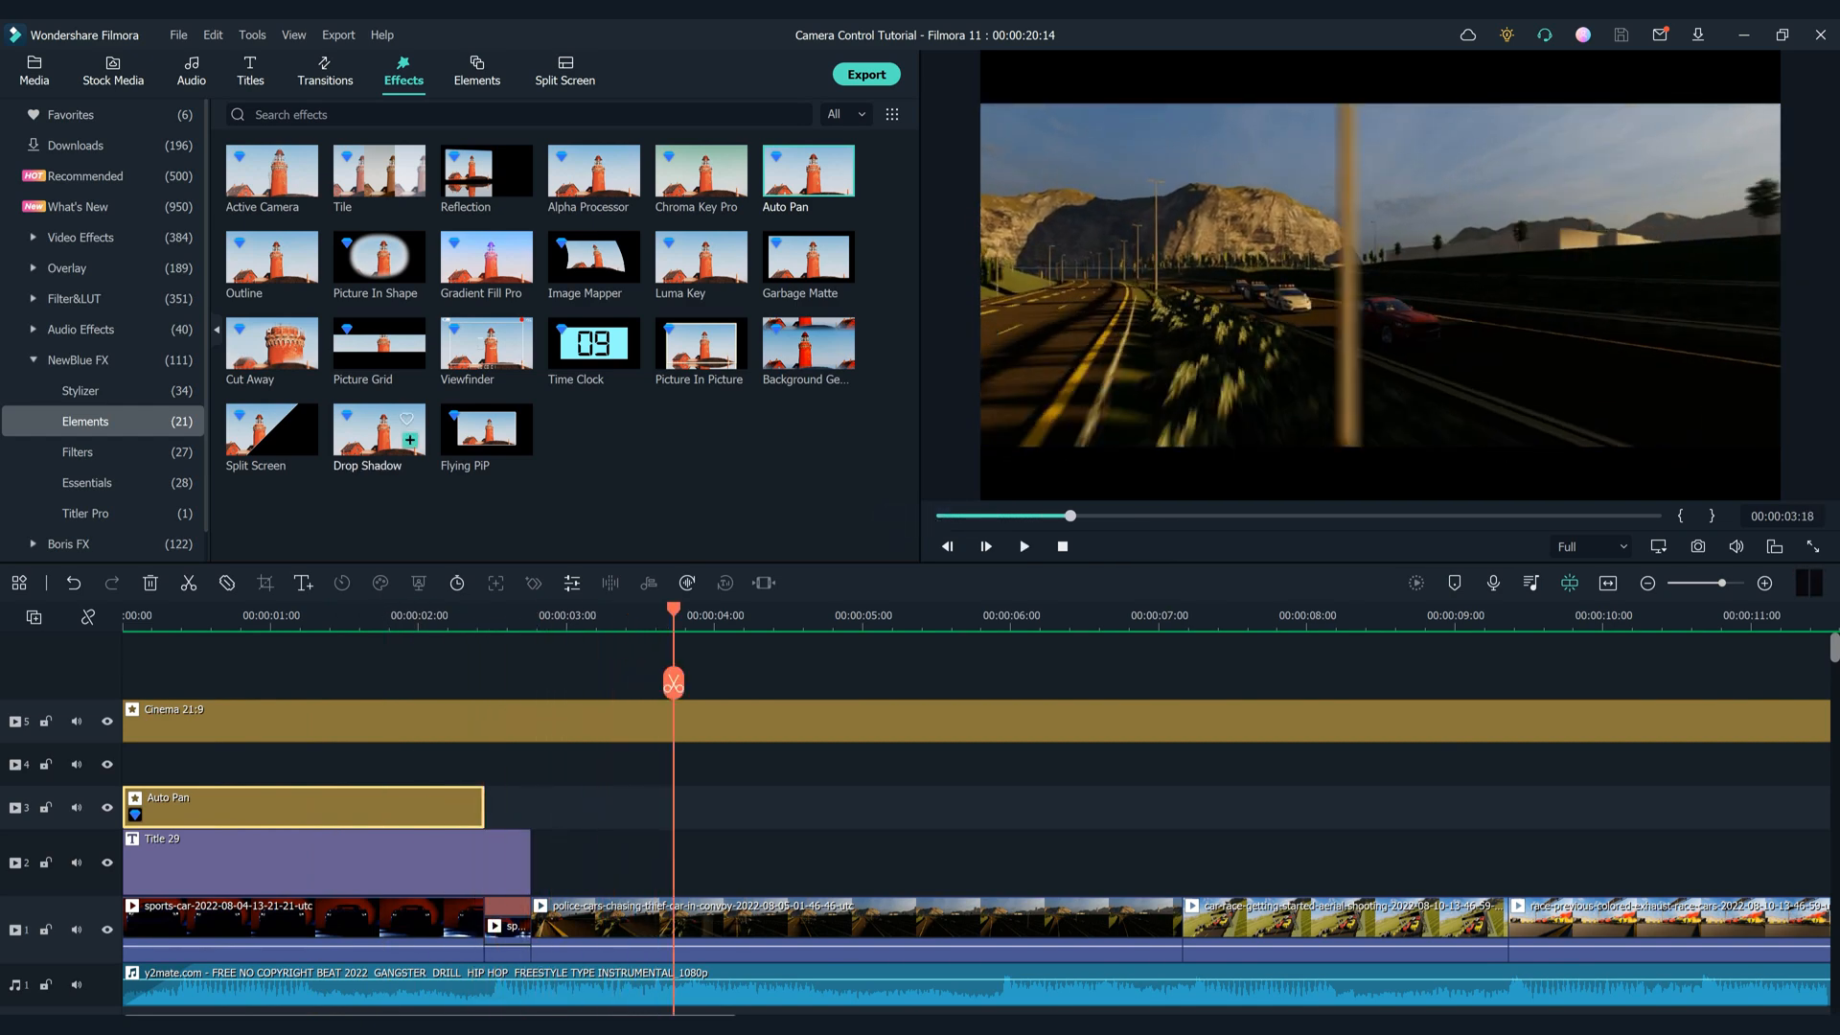
Duplicate the opening title on track 2 and fit the copy to the full length of the police-cars chasing clip
left_click(326, 863)
key("ctrl+c")
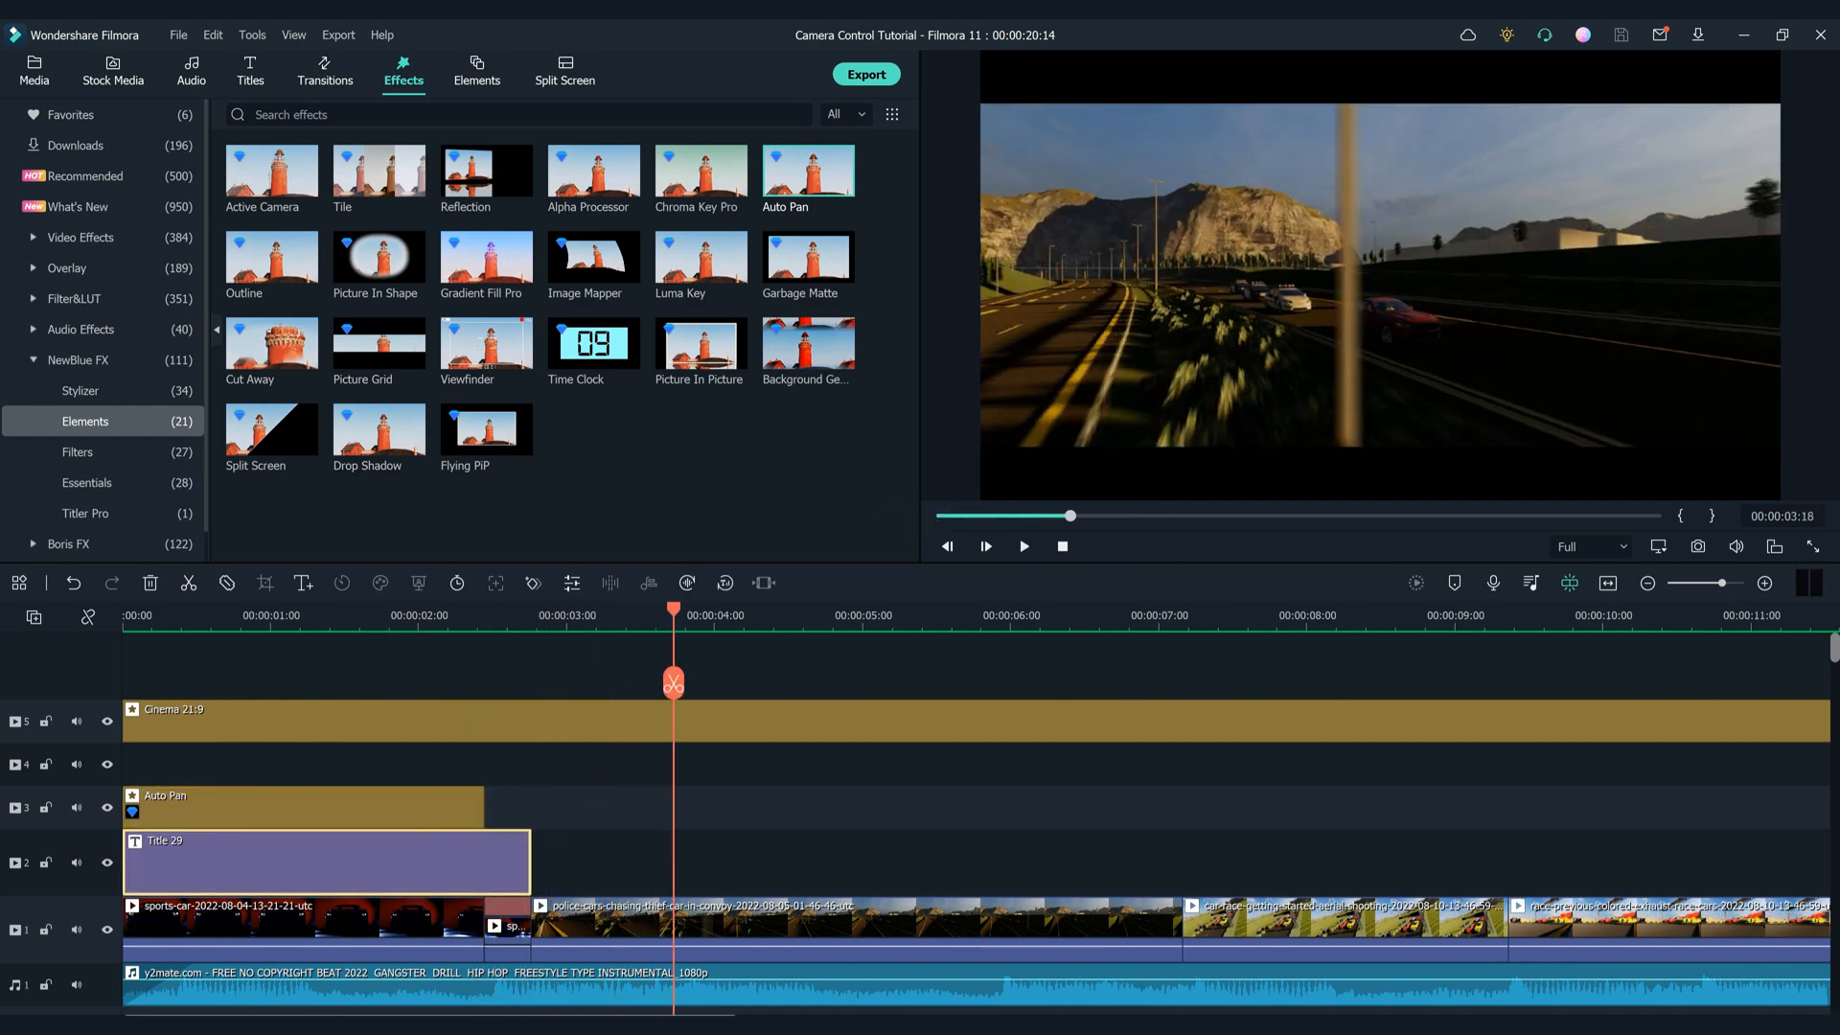
key("ctrl+v")
left_click_drag(877, 863, 1386, 863)
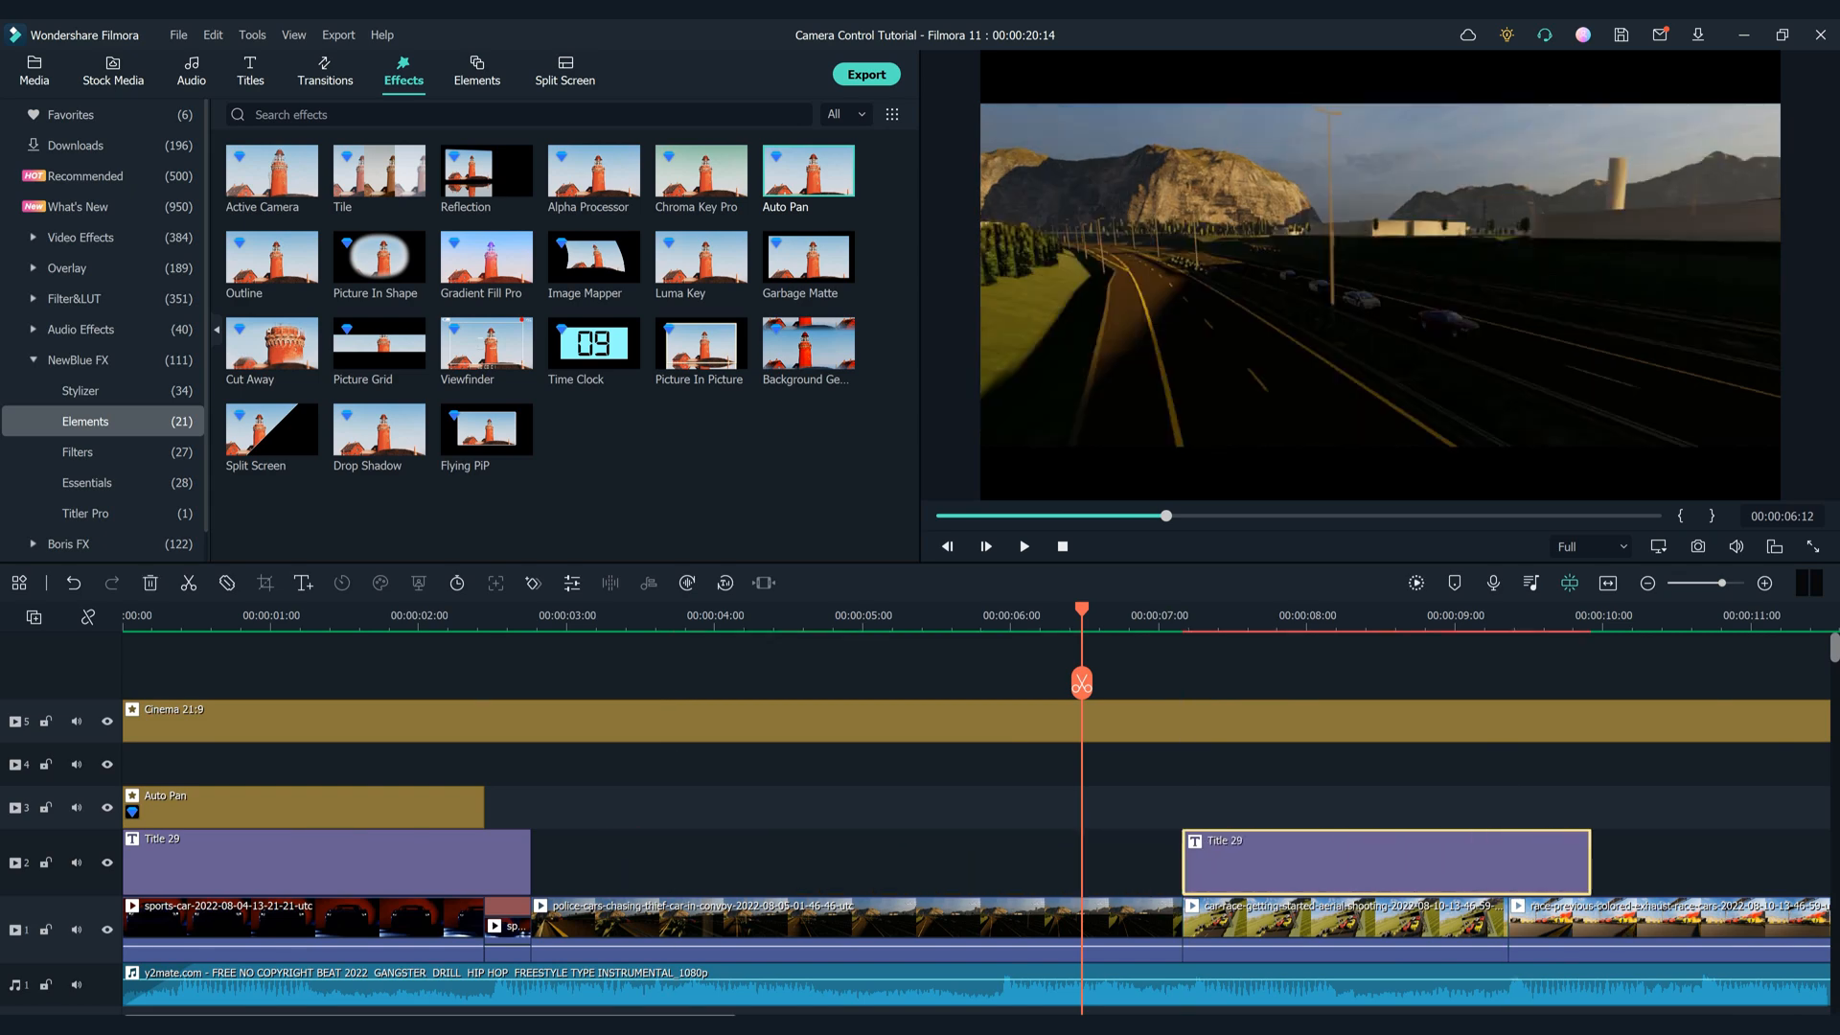
left_click_drag(1588, 862, 1508, 863)
double_click(1495, 863)
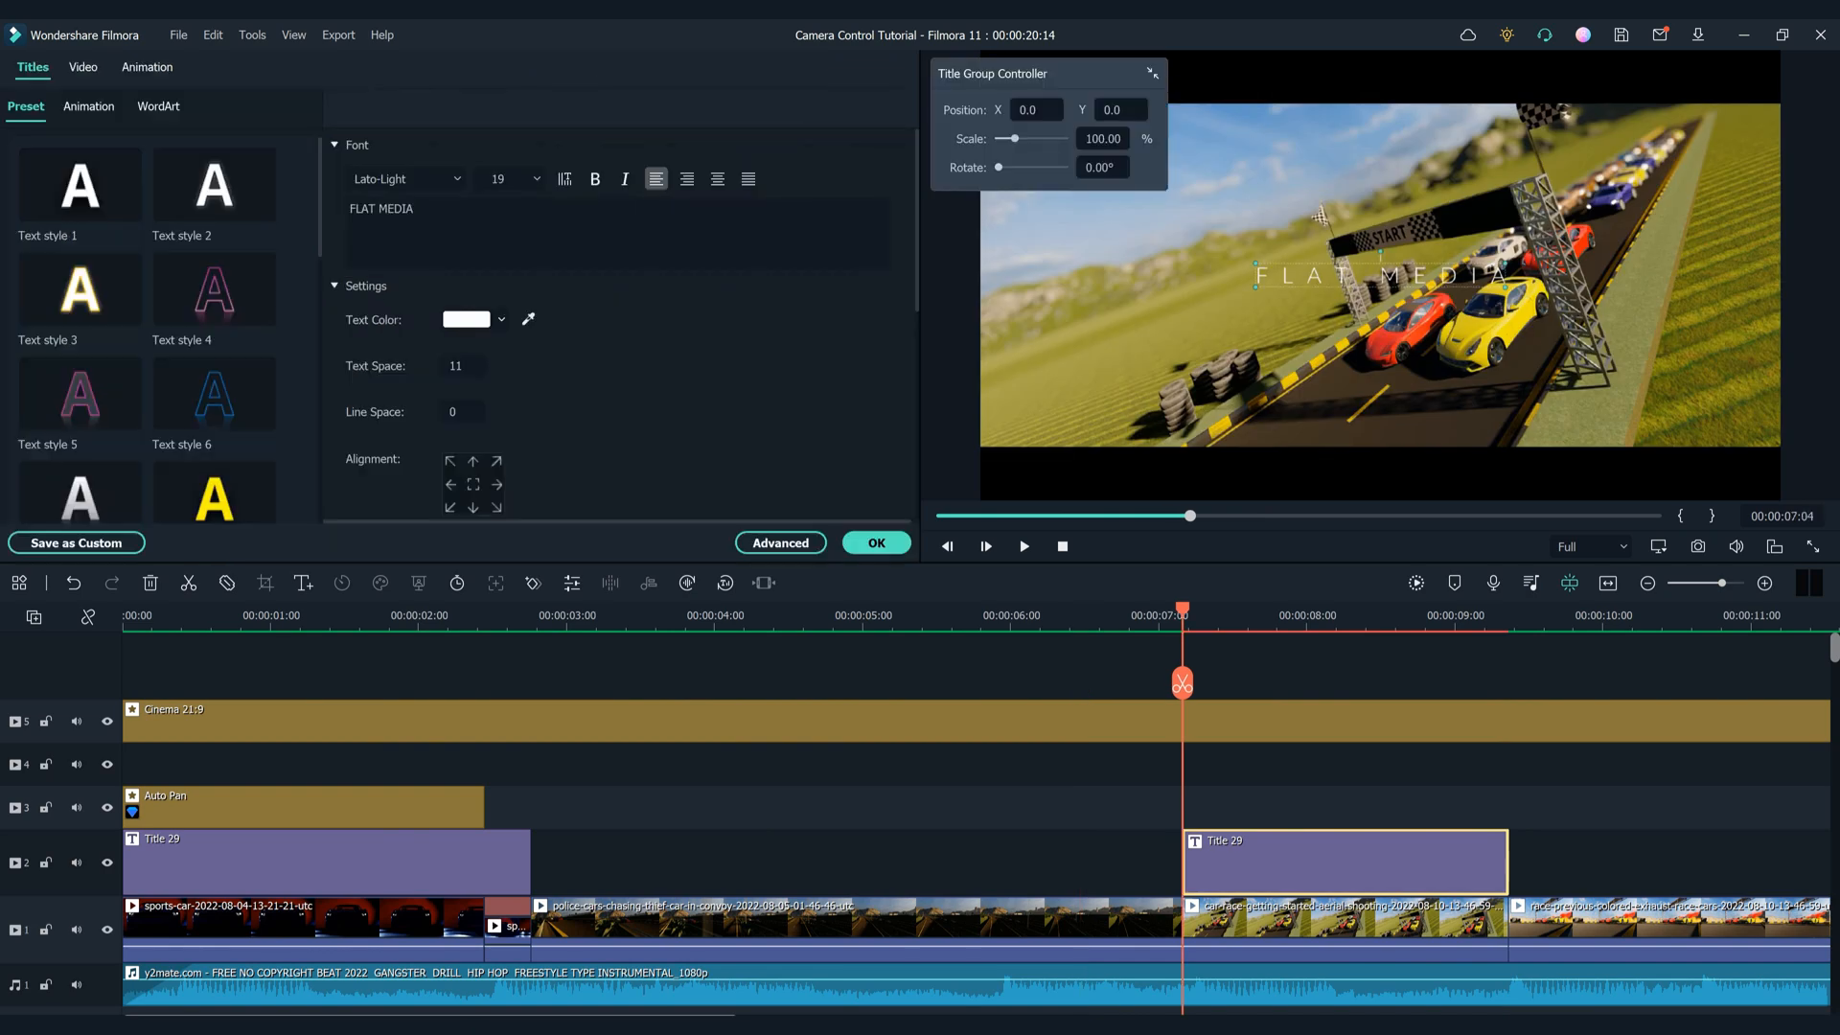
left_click_drag(1495, 862, 1180, 867)
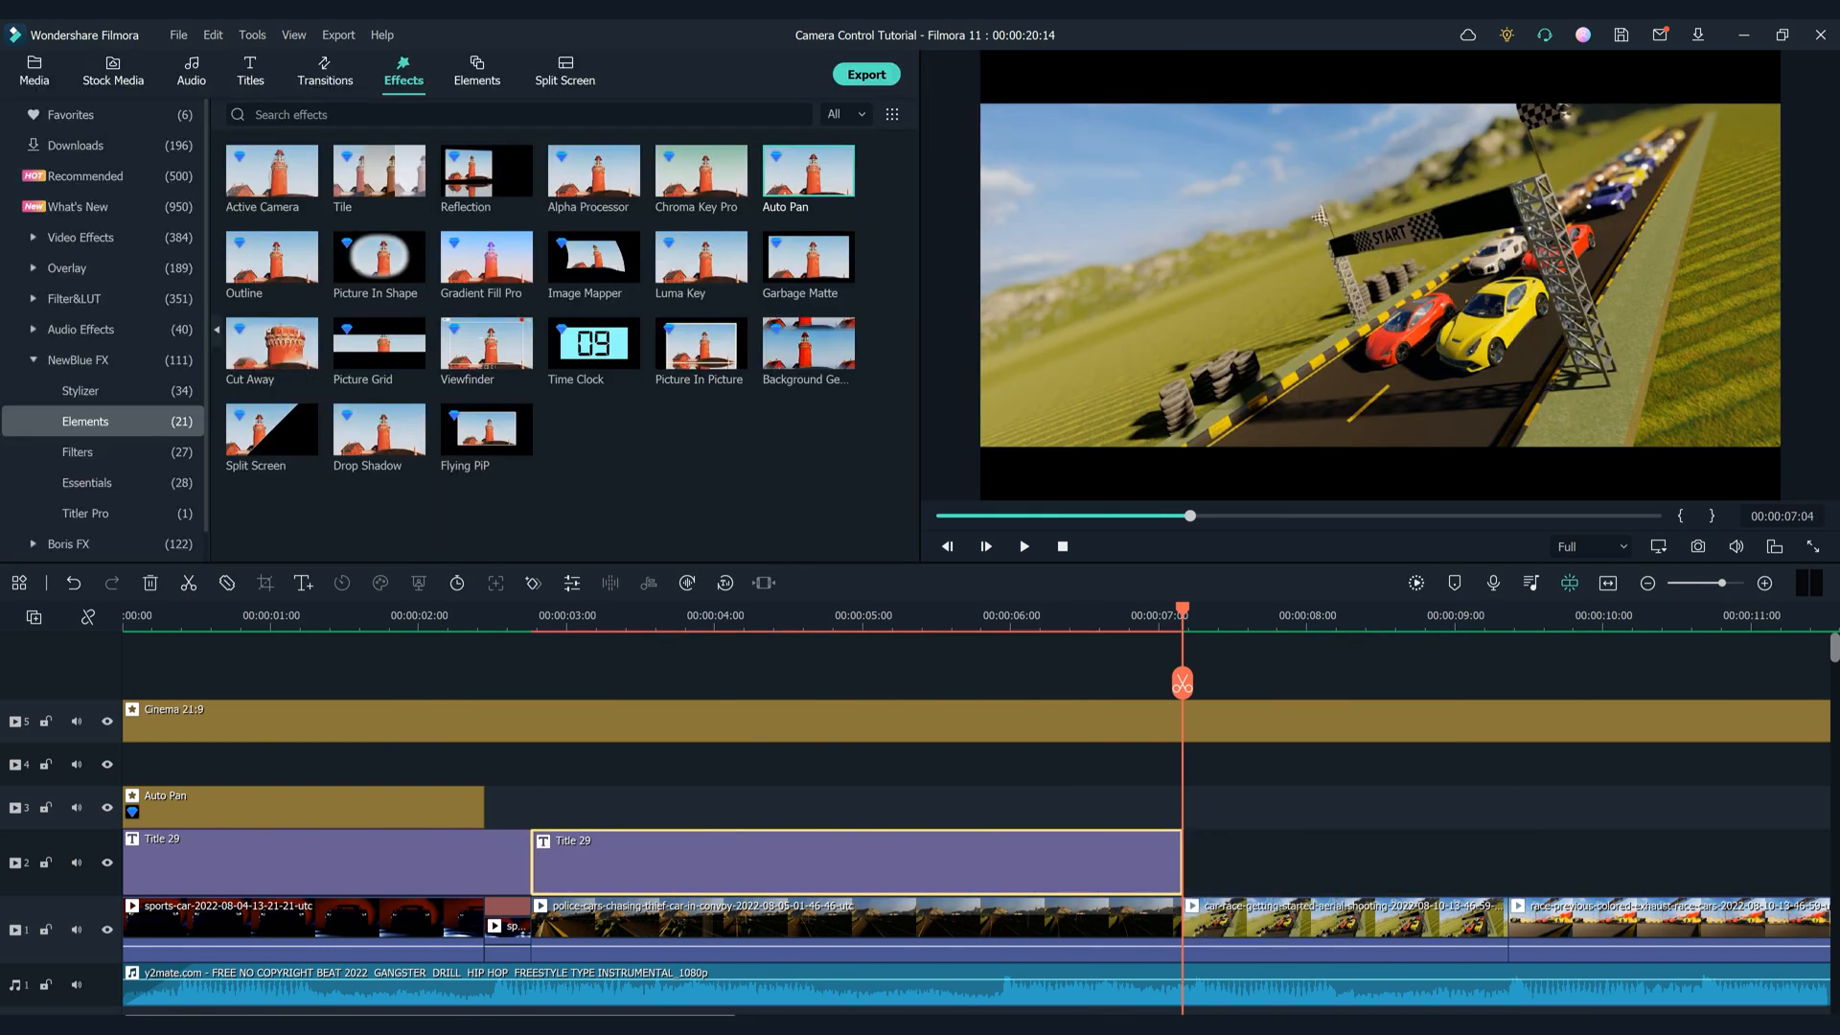
Change the copied title's text to PRESENTS at font size 15 with text space 13, and apply the String Blur animation
double_click(921, 862)
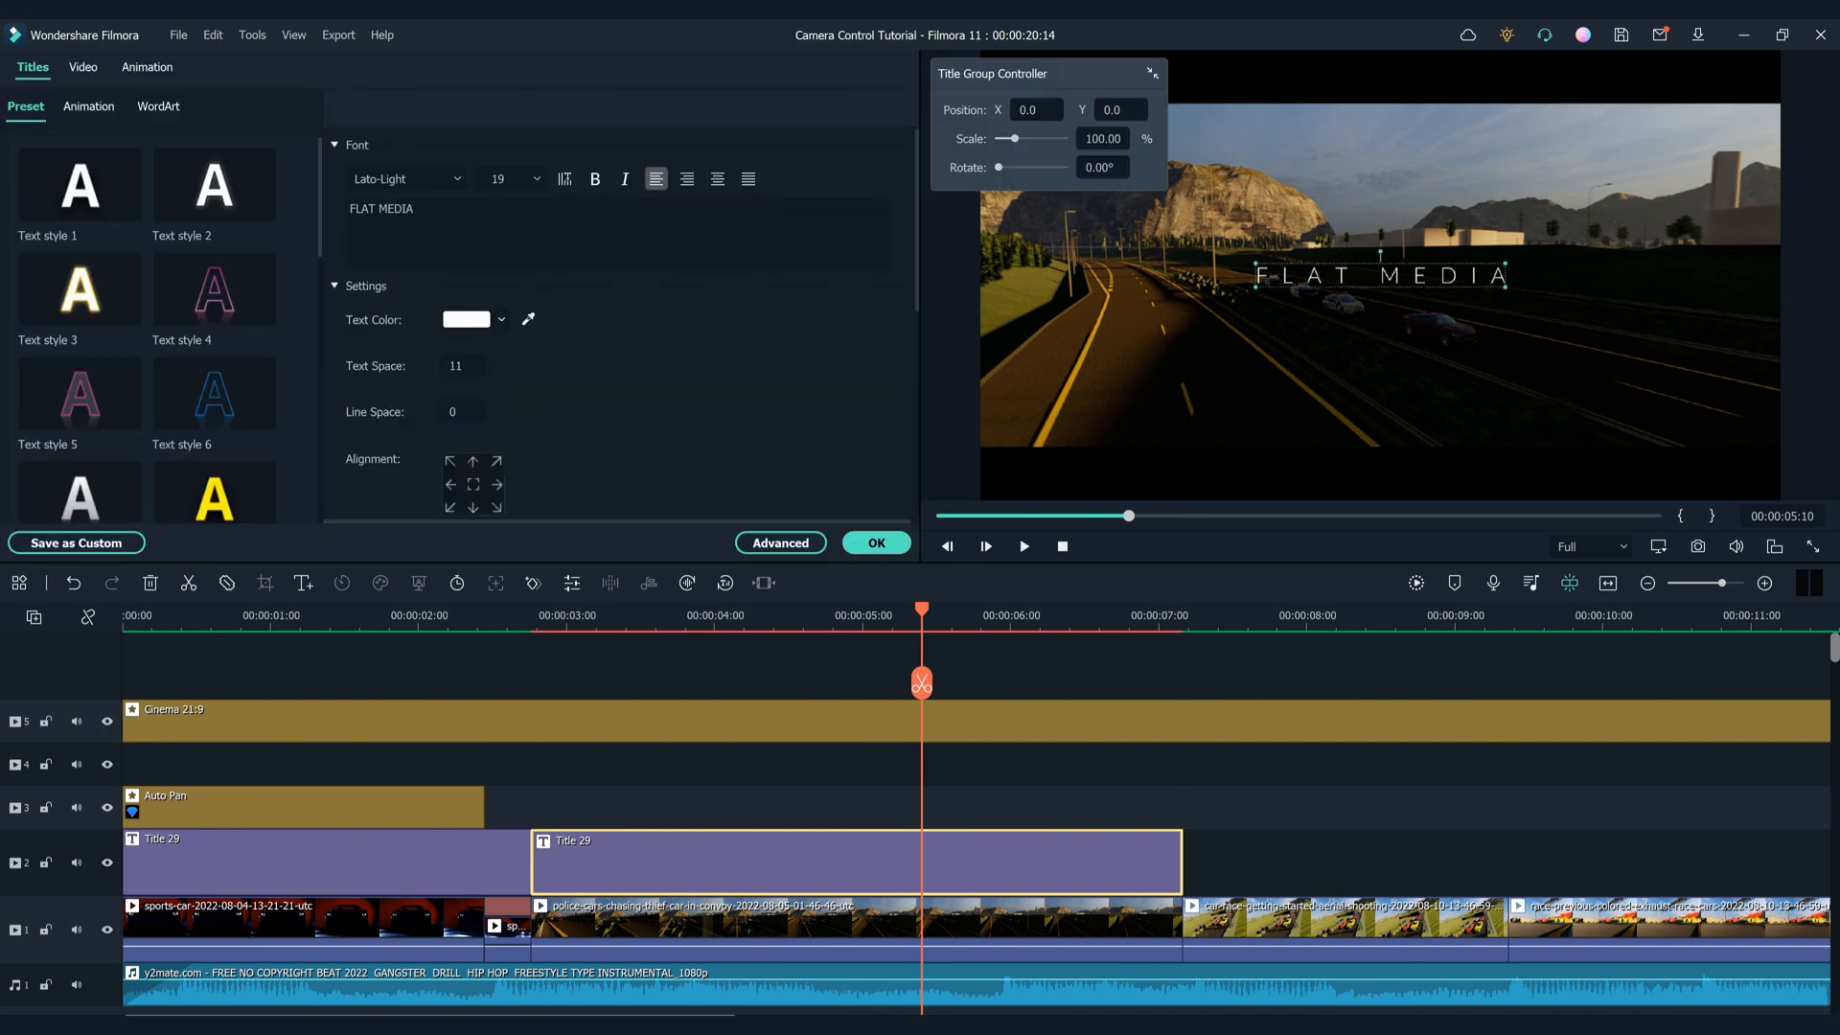
left_click(89, 106)
double_click(78, 178)
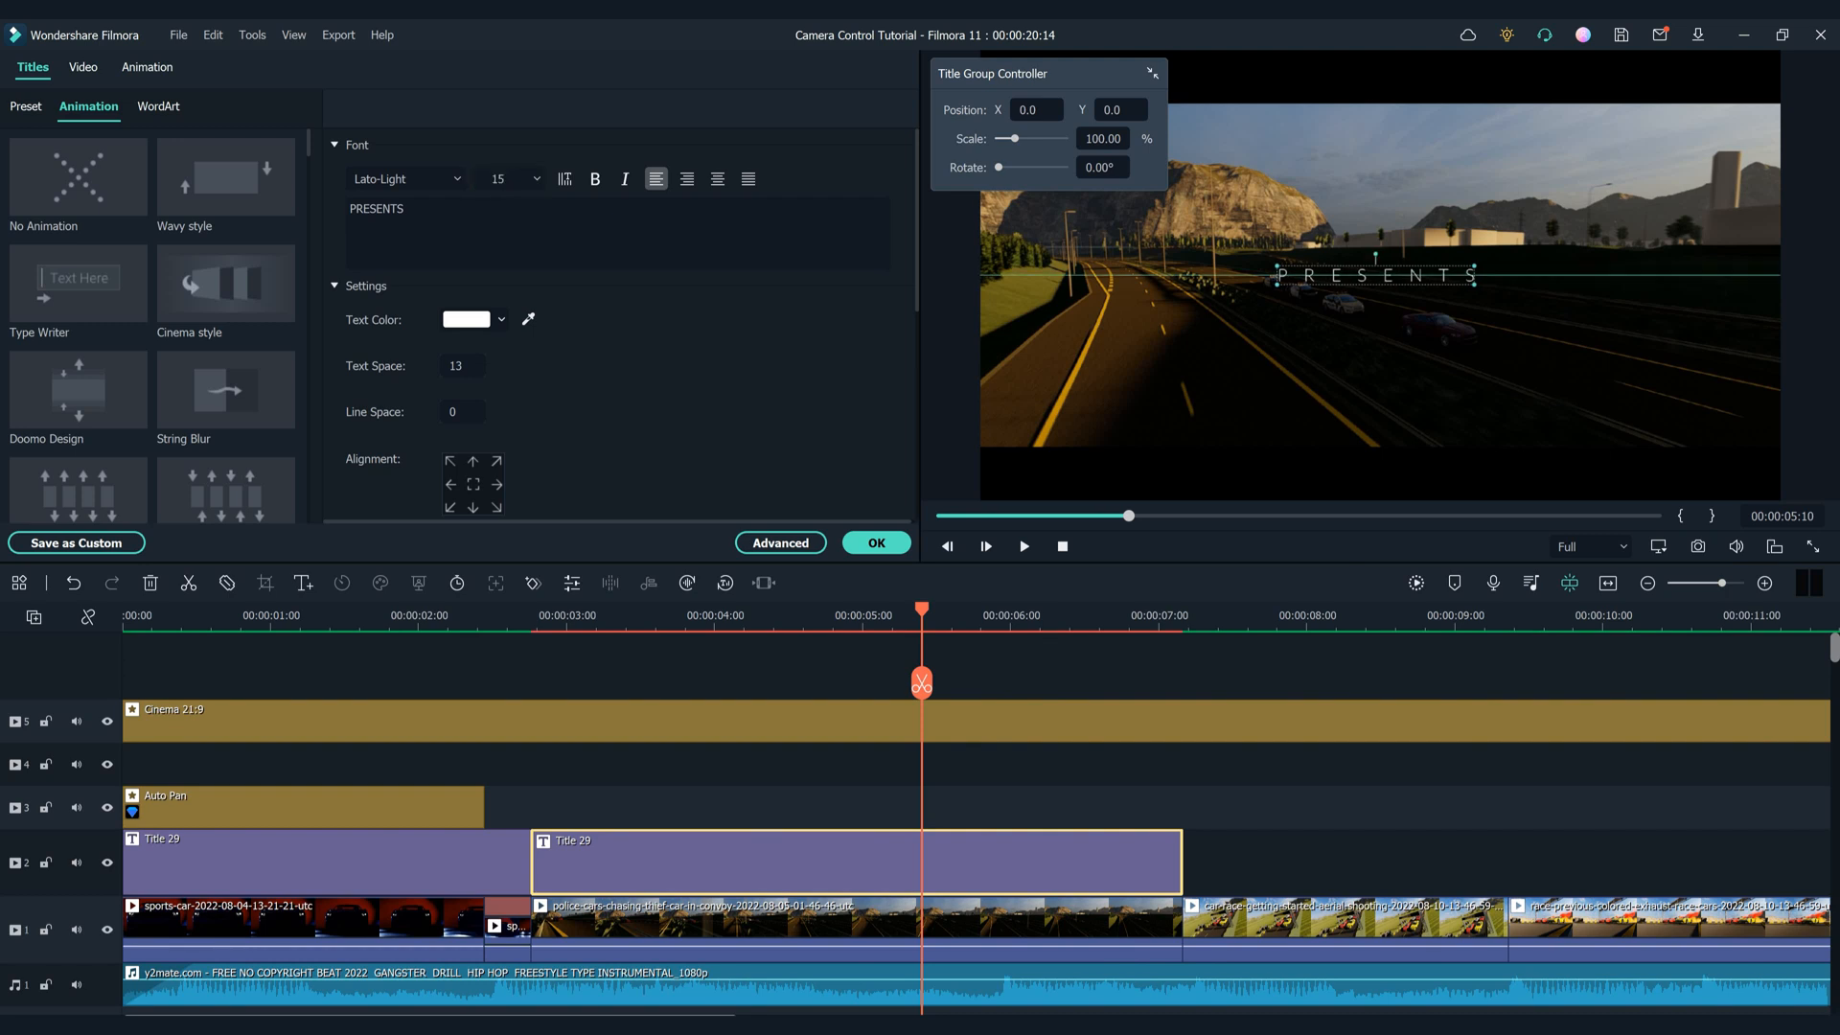
double_click(227, 390)
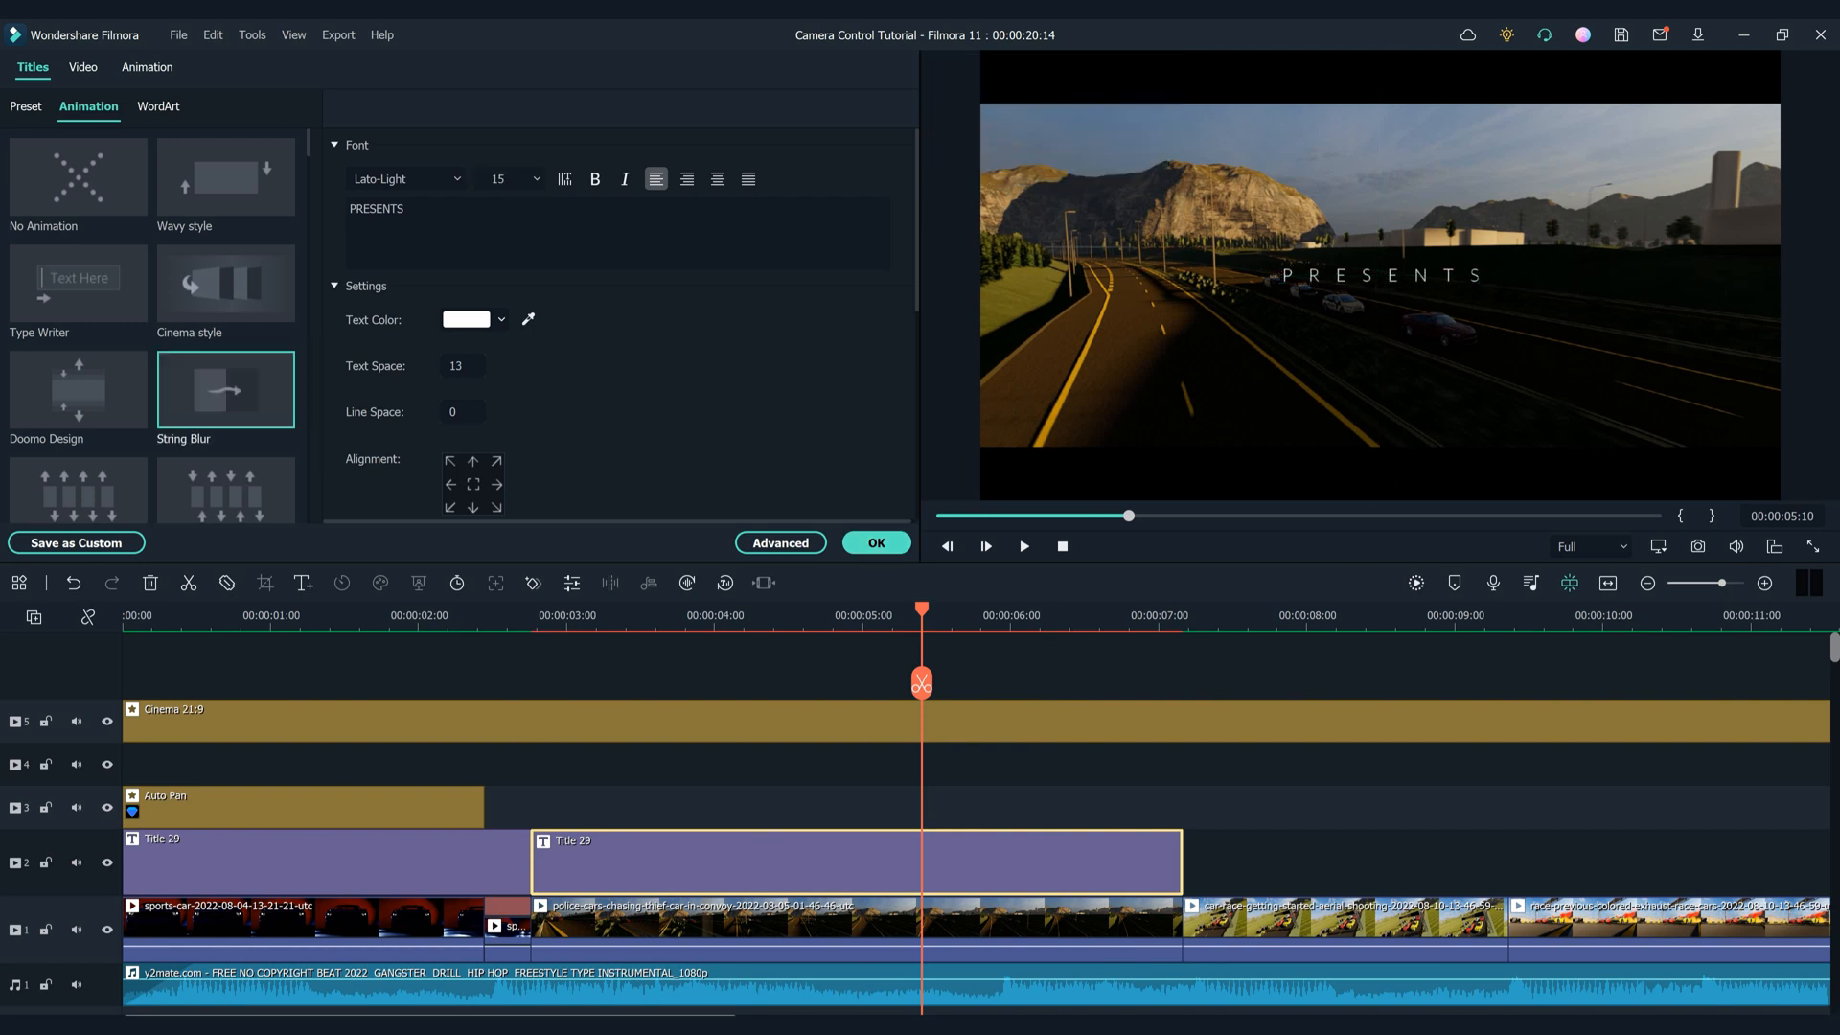
In the advanced text editor, extend the PRESENTS title's intro animation to about 00:00:01:05, remove its outro portion, and save the project
left_click(781, 543)
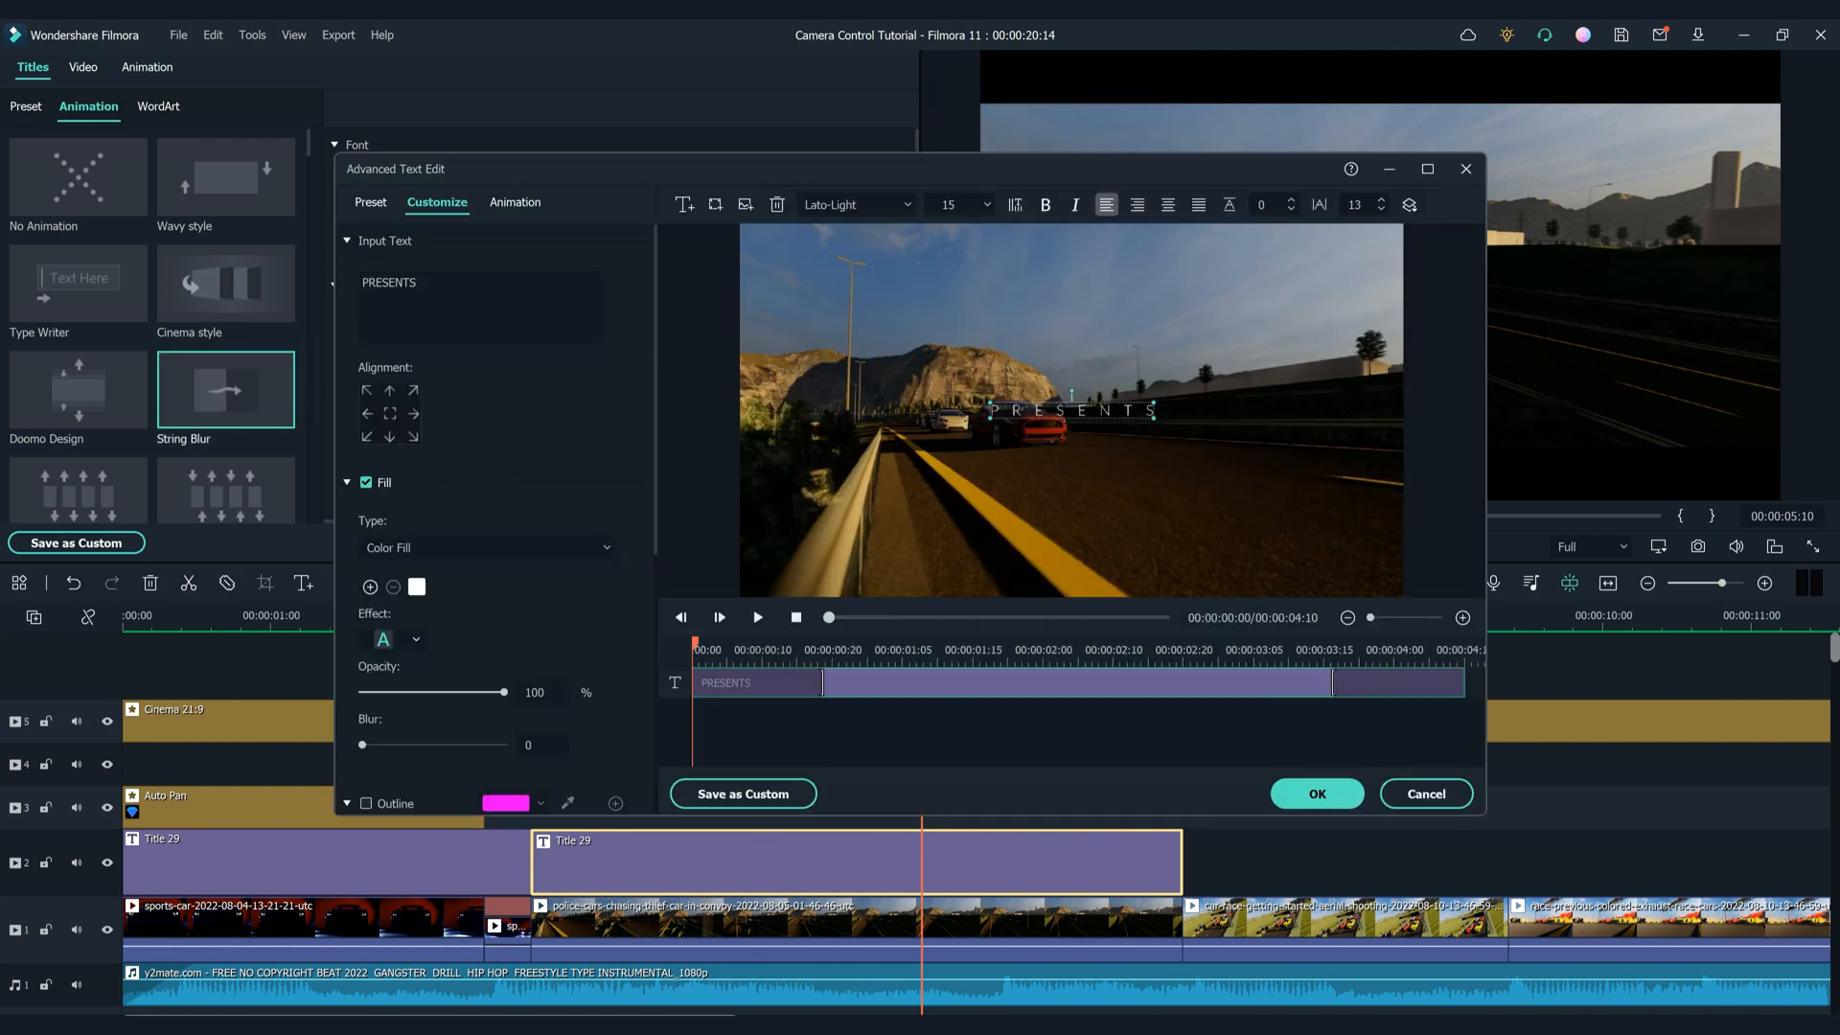
left_click_drag(822, 682, 1024, 683)
left_click_drag(1332, 682, 1463, 682)
key("space")
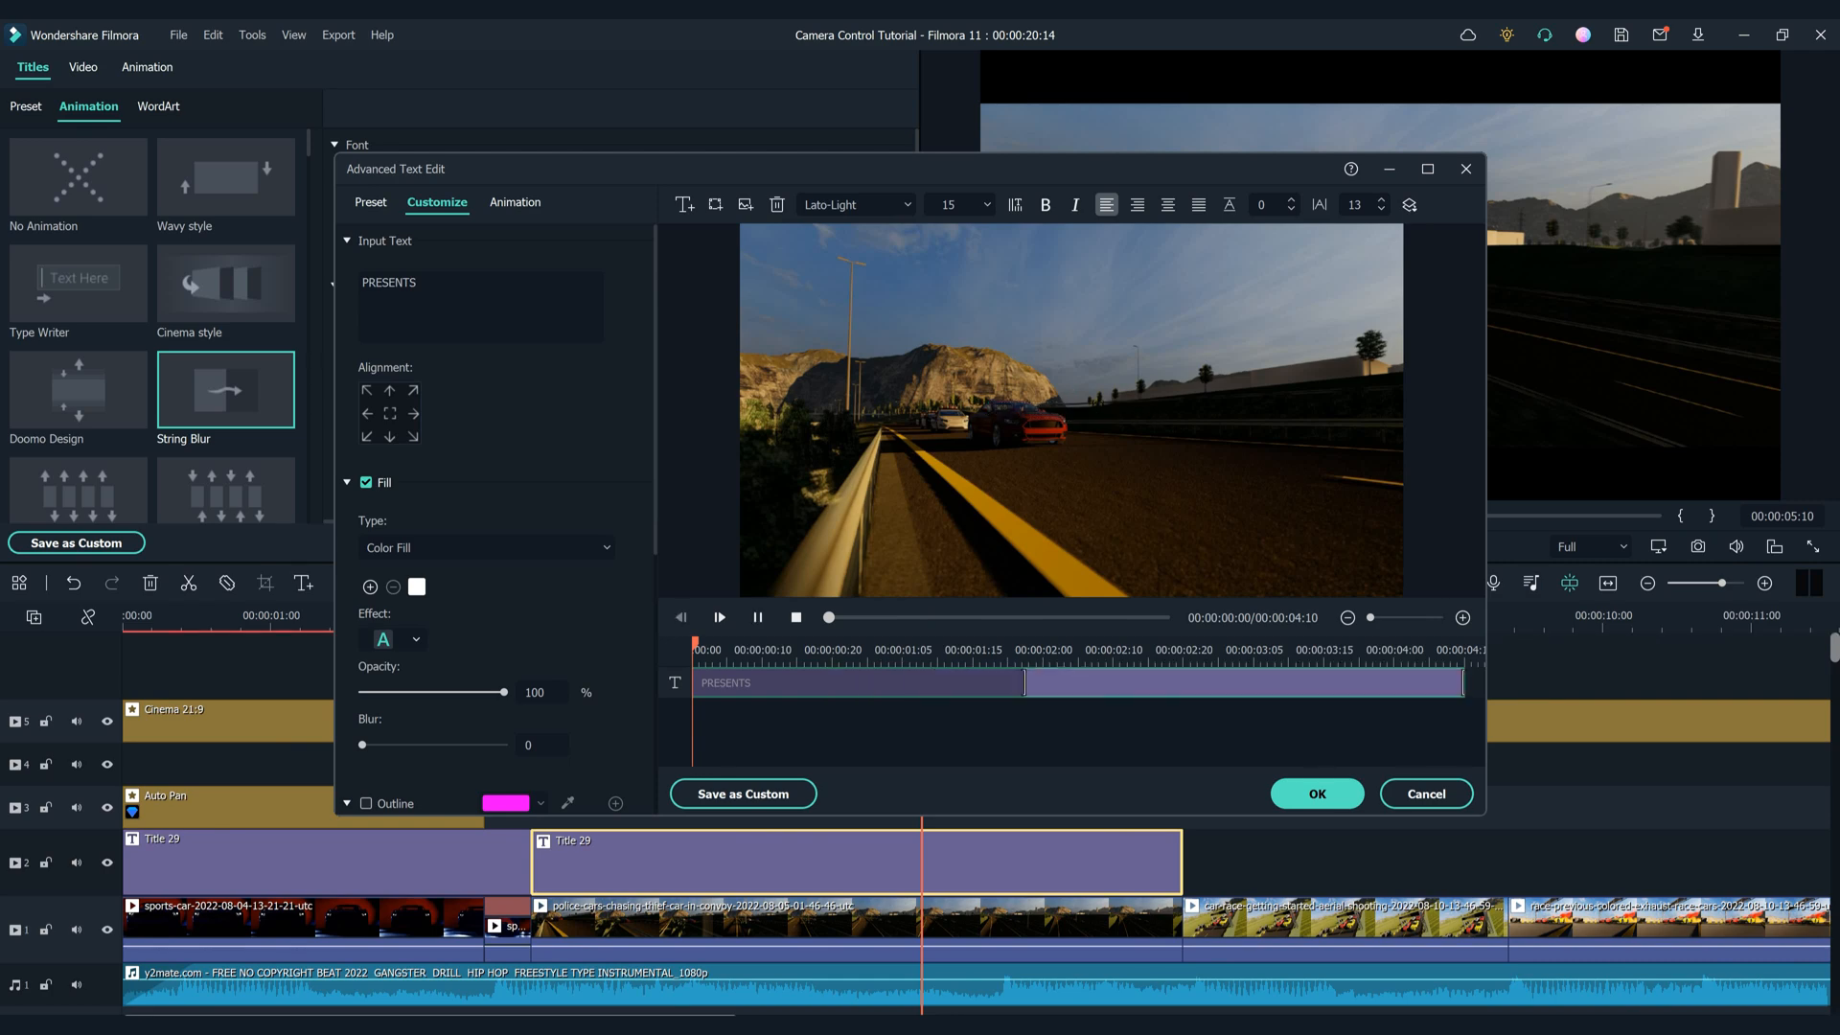
left_click_drag(1024, 683, 910, 682)
key("space")
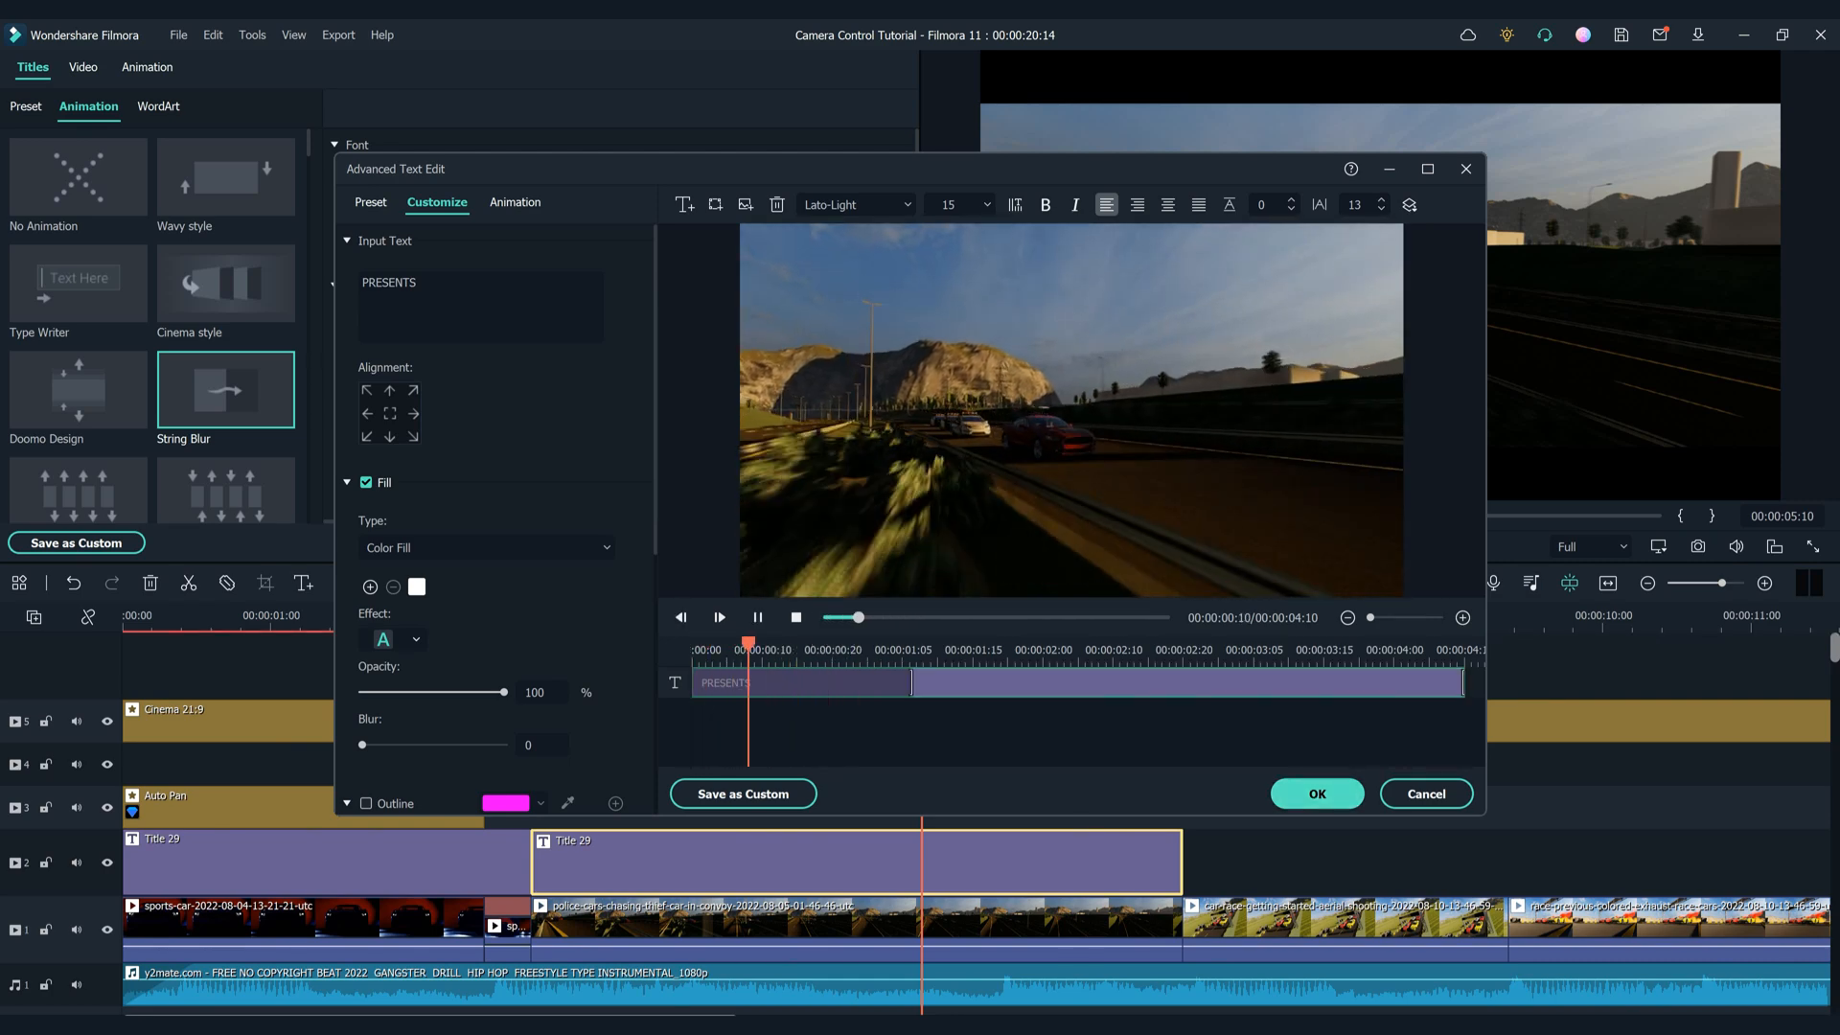
left_click(1318, 794)
key("ctrl+s")
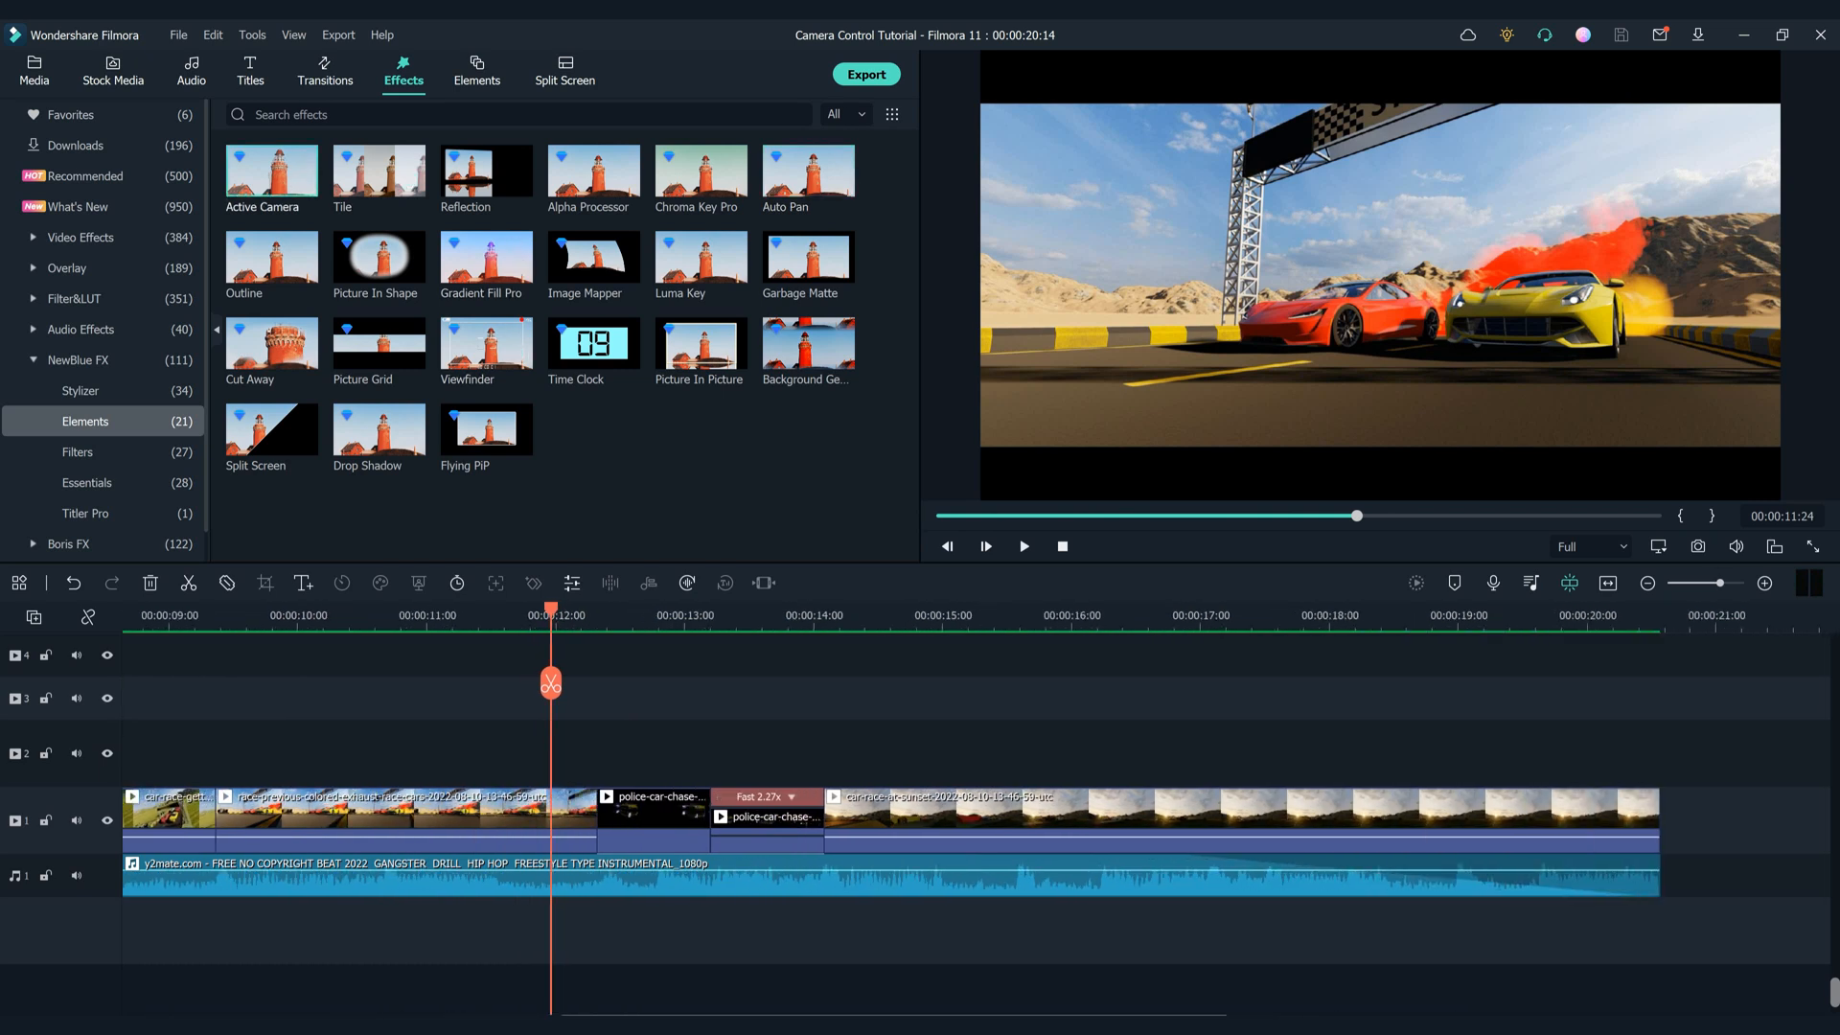
Add the Active Camera effect on track 2 spanning both police-car-chase clips, and preview it with the Hand Held preset
left_click_drag(272, 171, 604, 754)
left_click_drag(1240, 754, 823, 757)
double_click(743, 757)
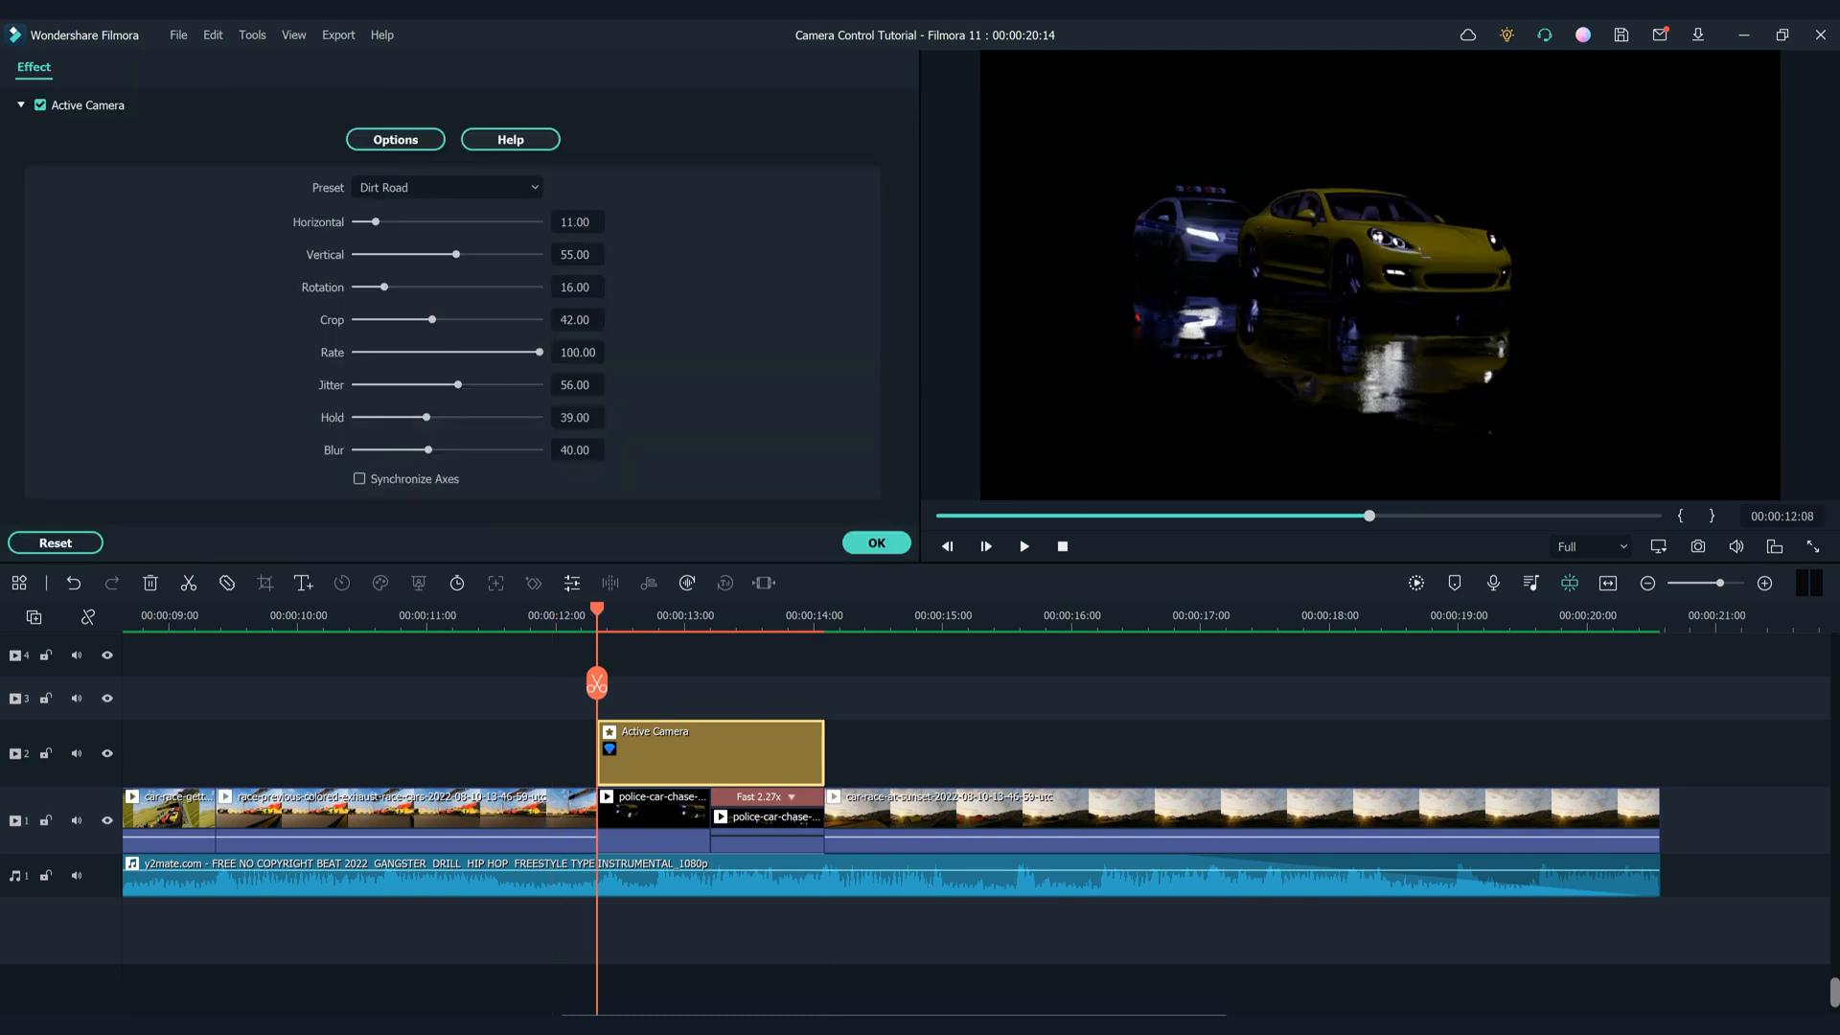
left_click(446, 188)
left_click(421, 255)
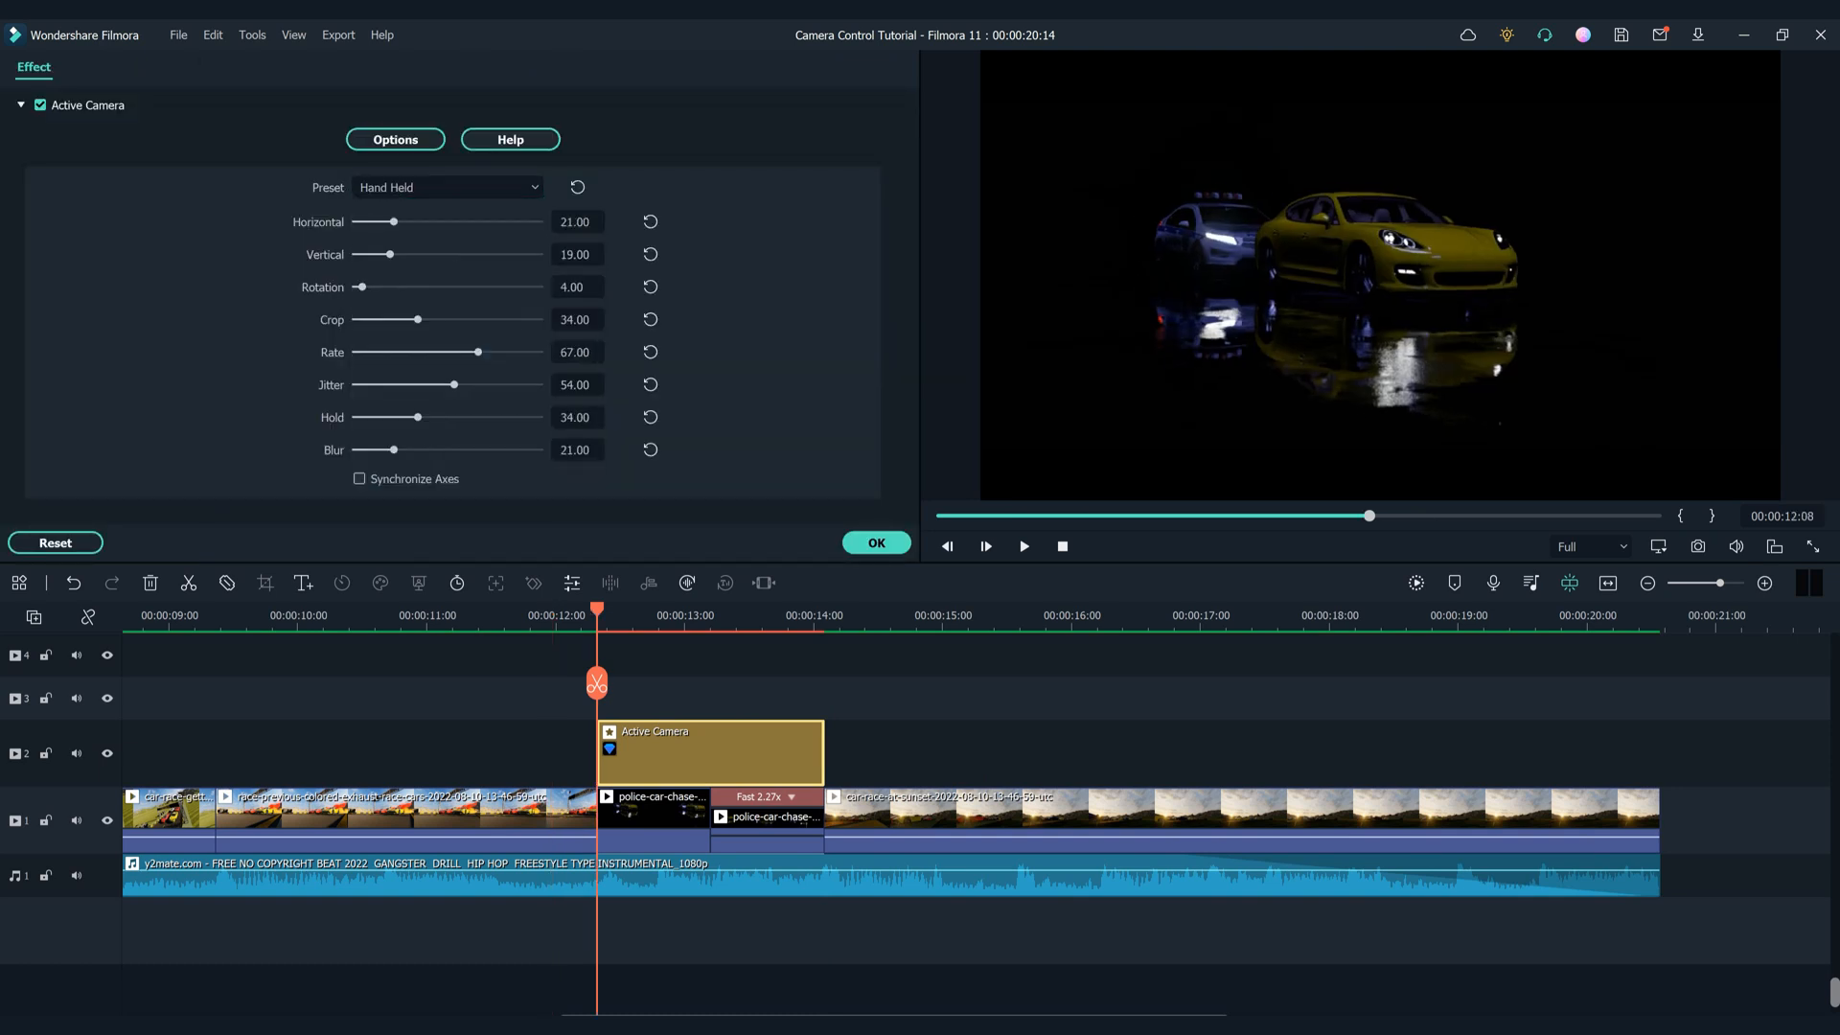
key("space")
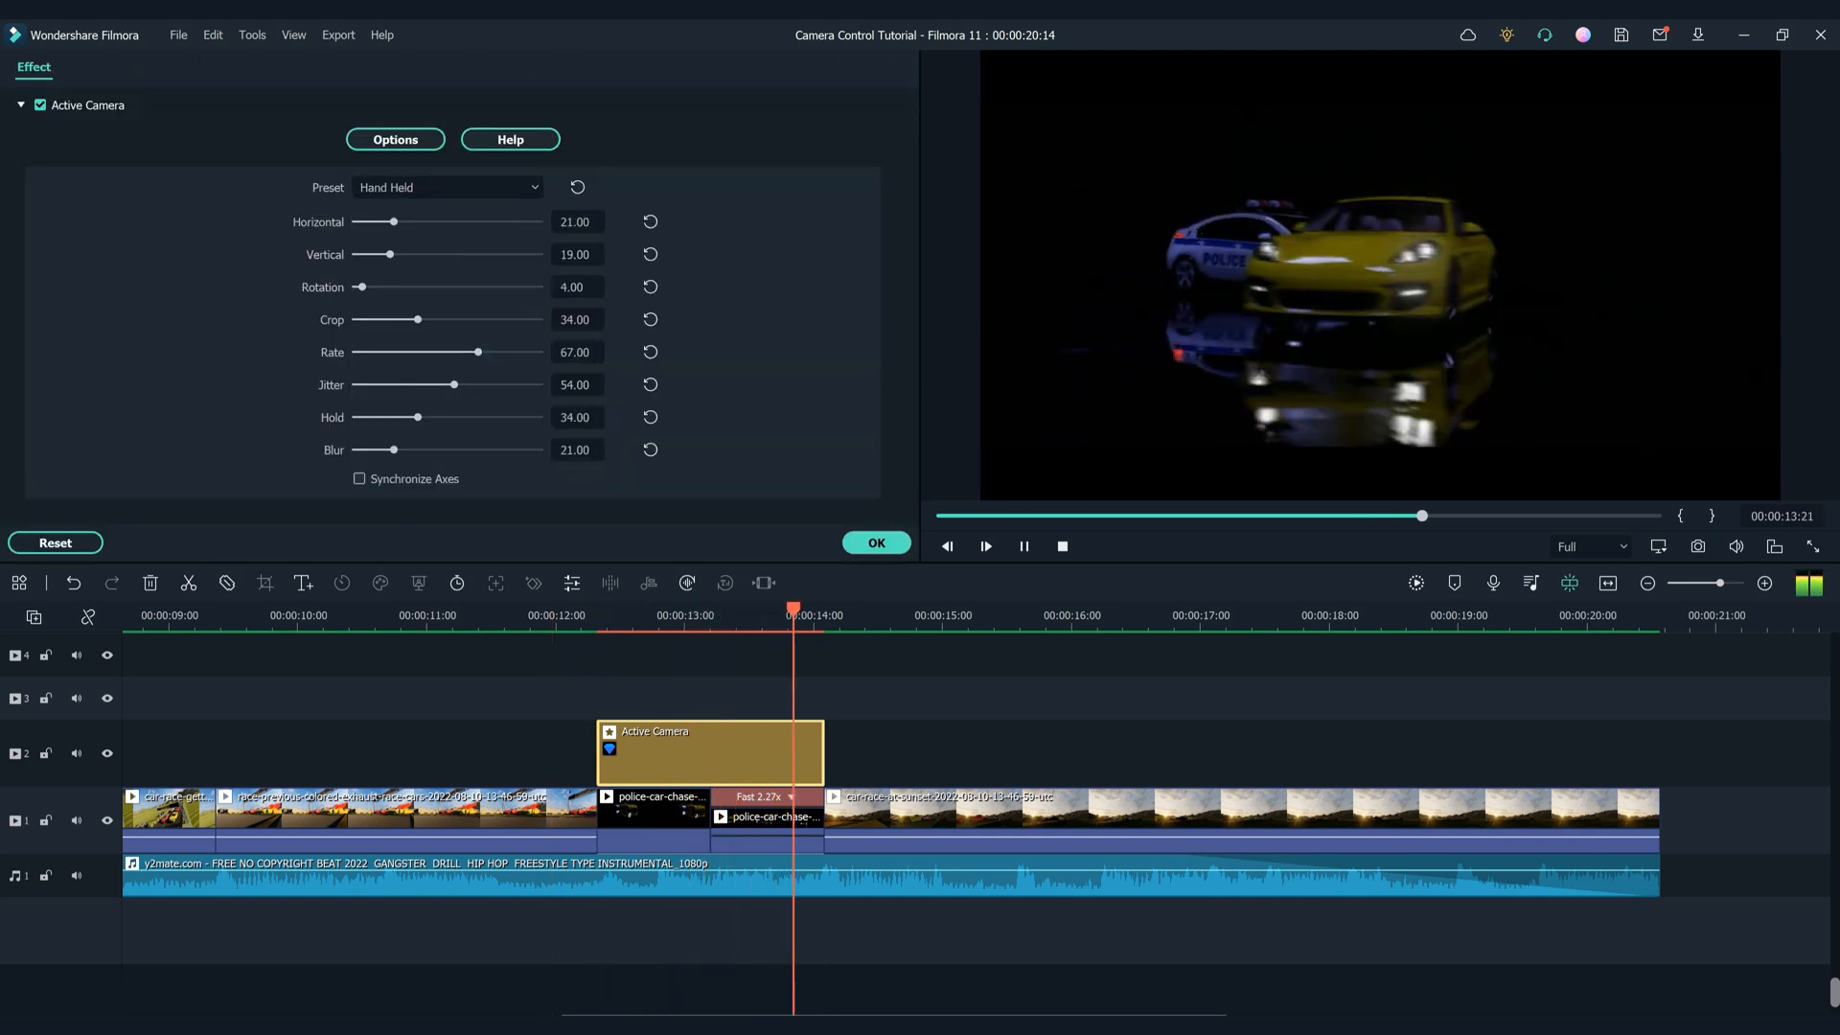
left_click(581, 616)
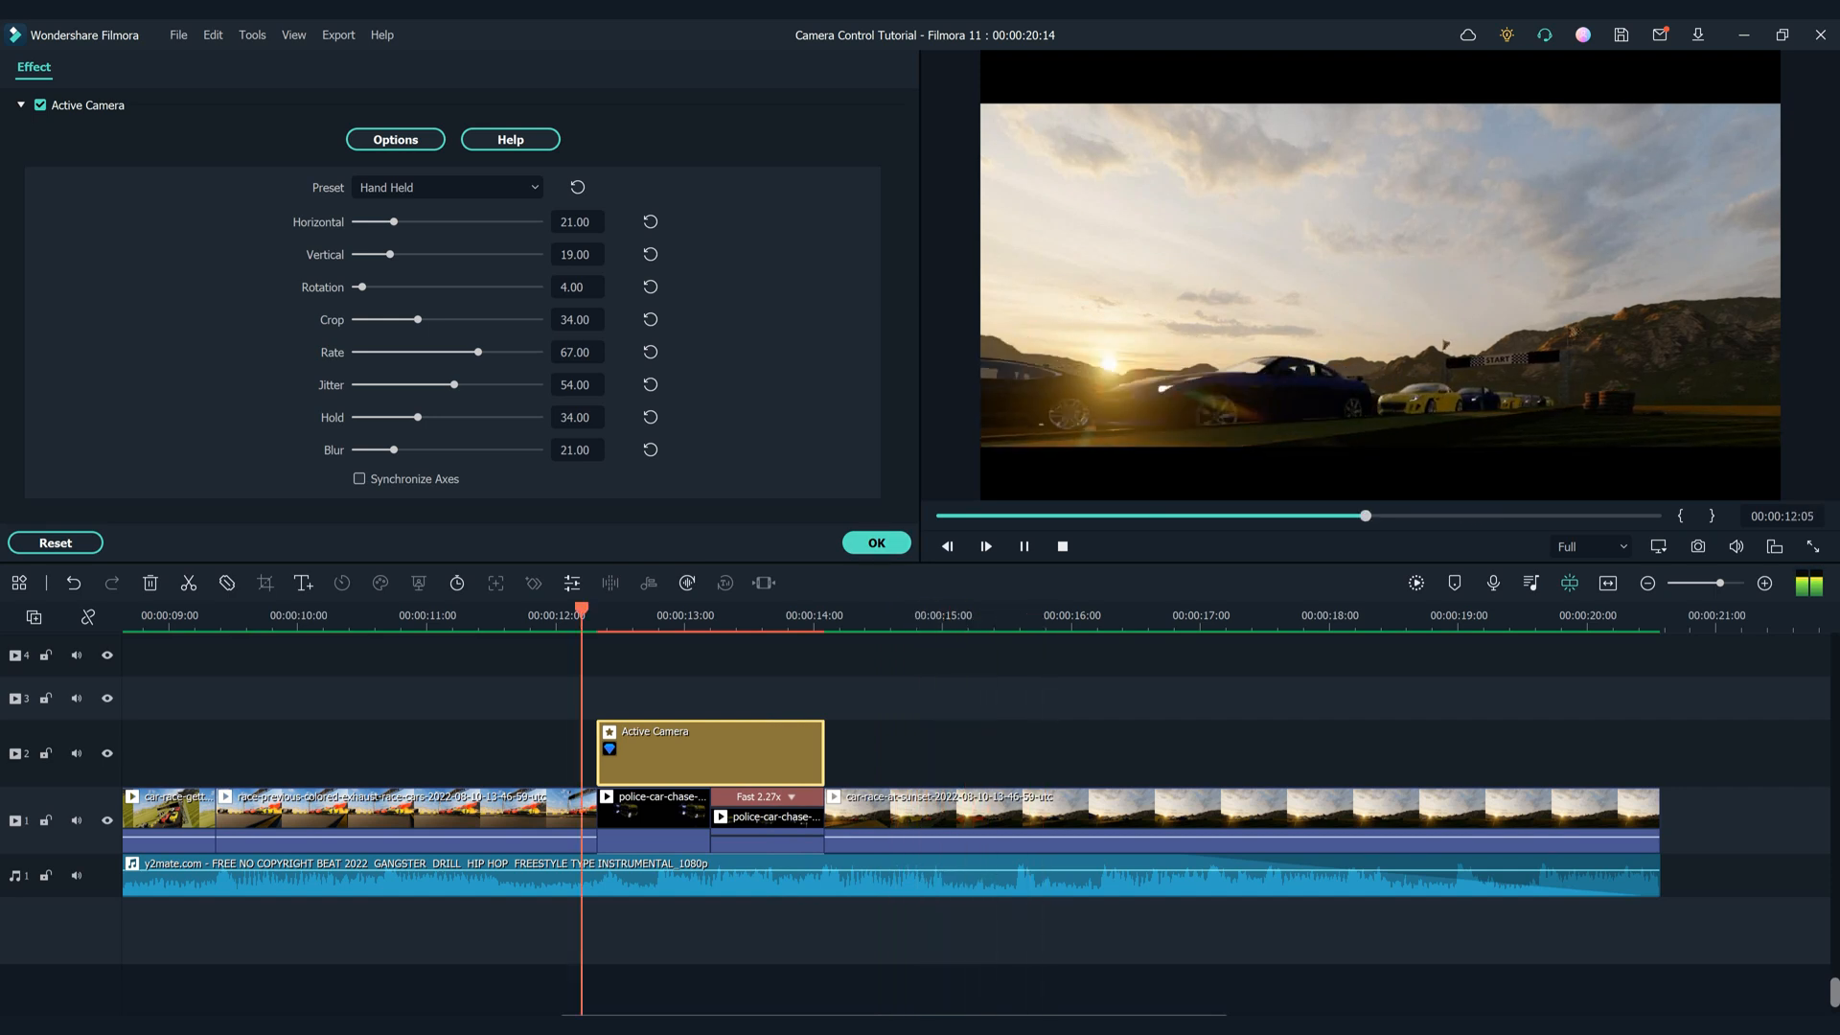
key("space")
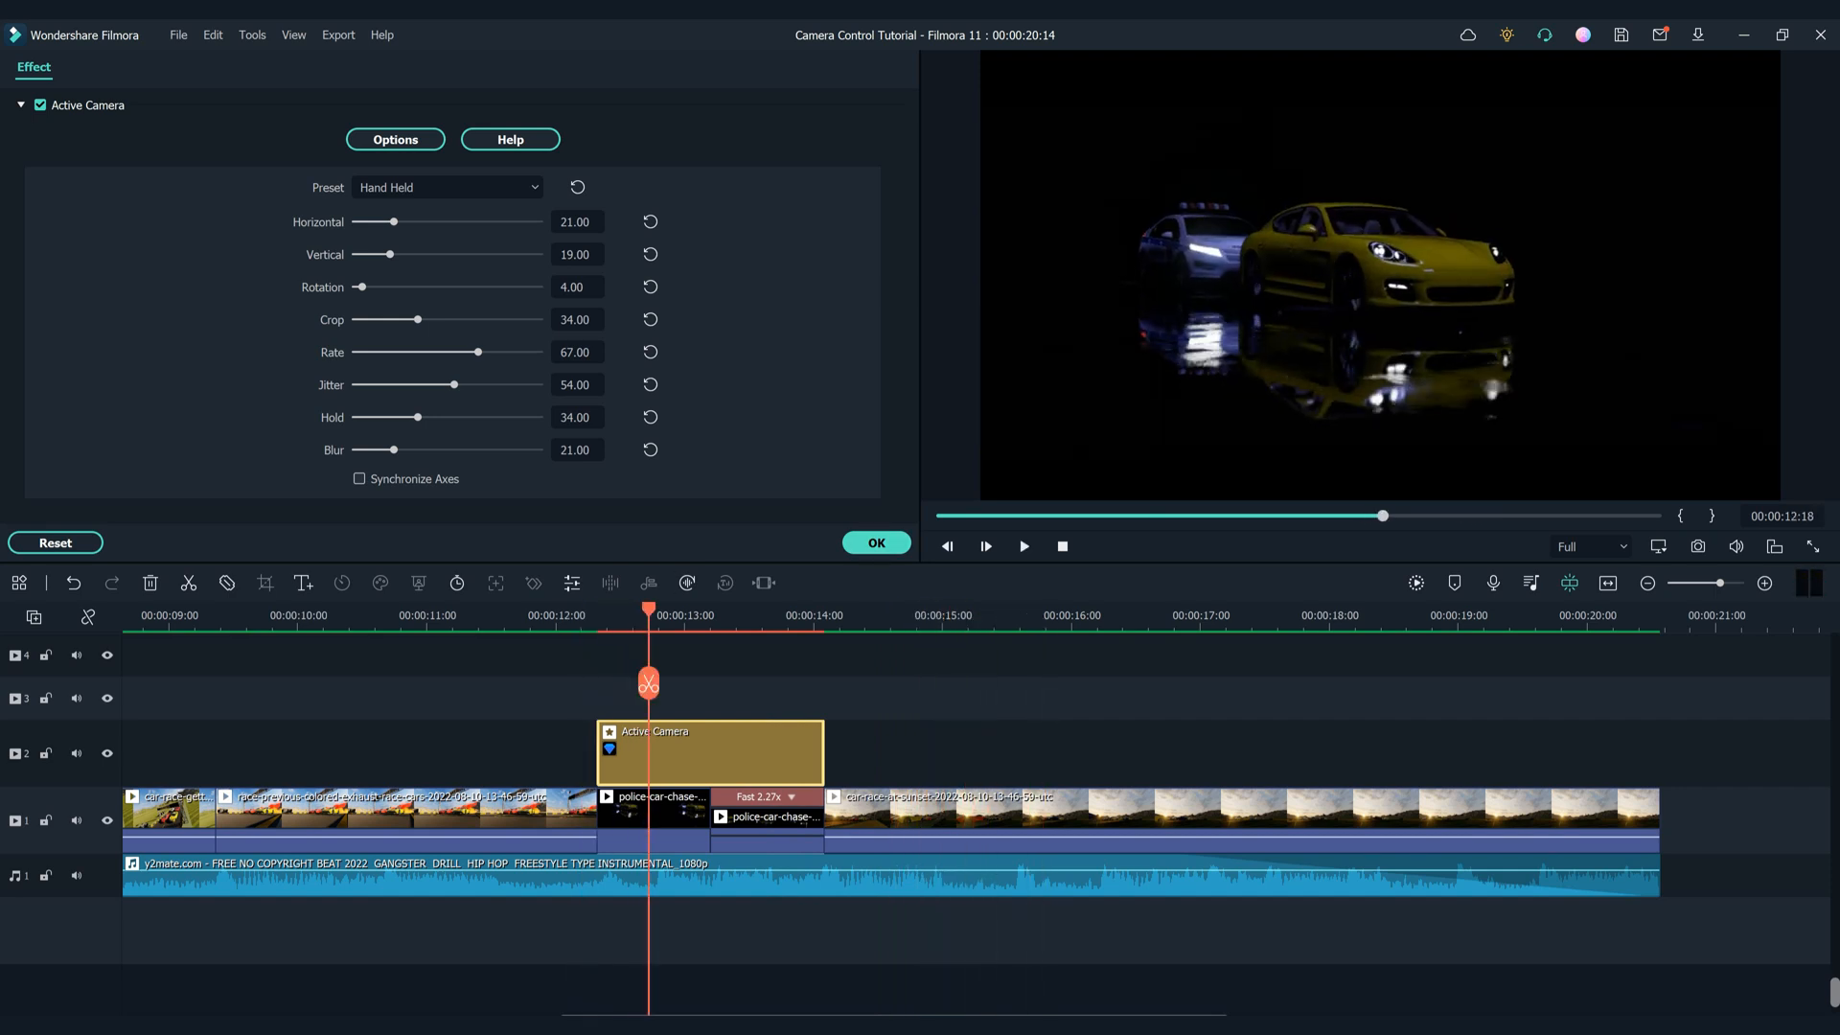
Set the Active Camera effect's rotation to 51.56 and raise its jitter, rendering the timeline to check the shake
left_click_drag(373, 287, 450, 287)
key("space")
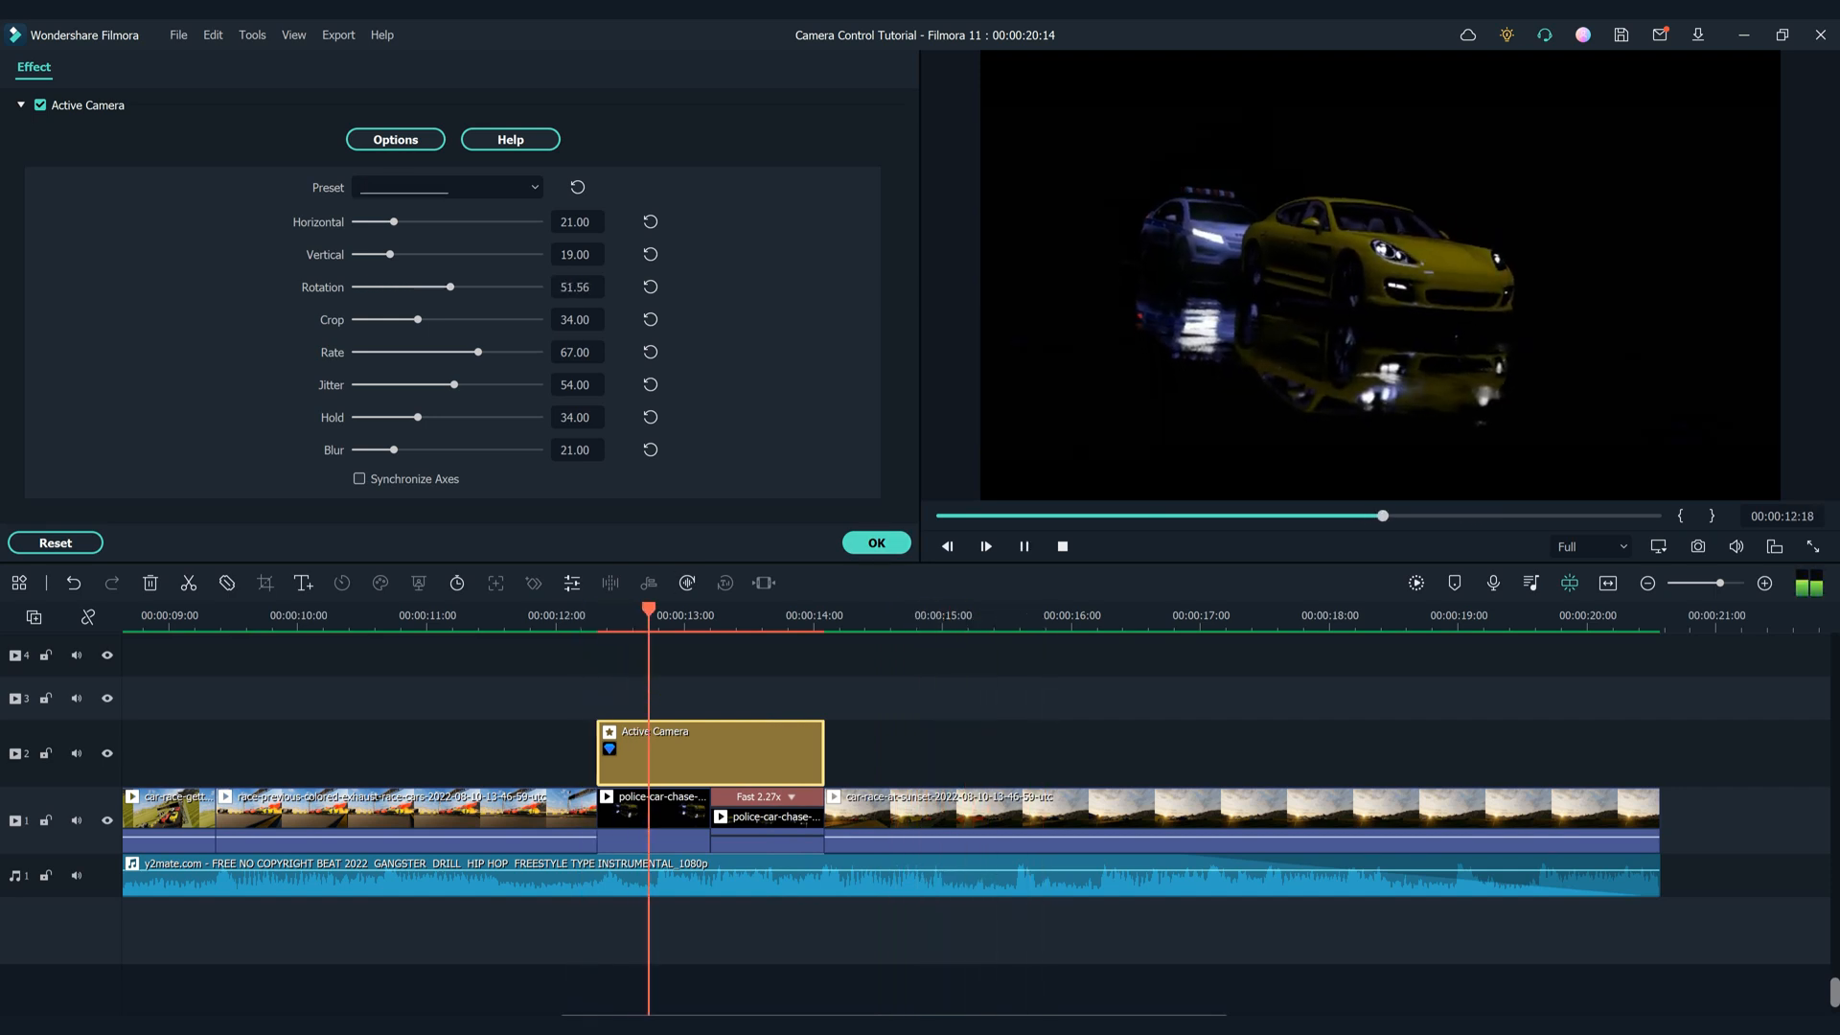
key("space")
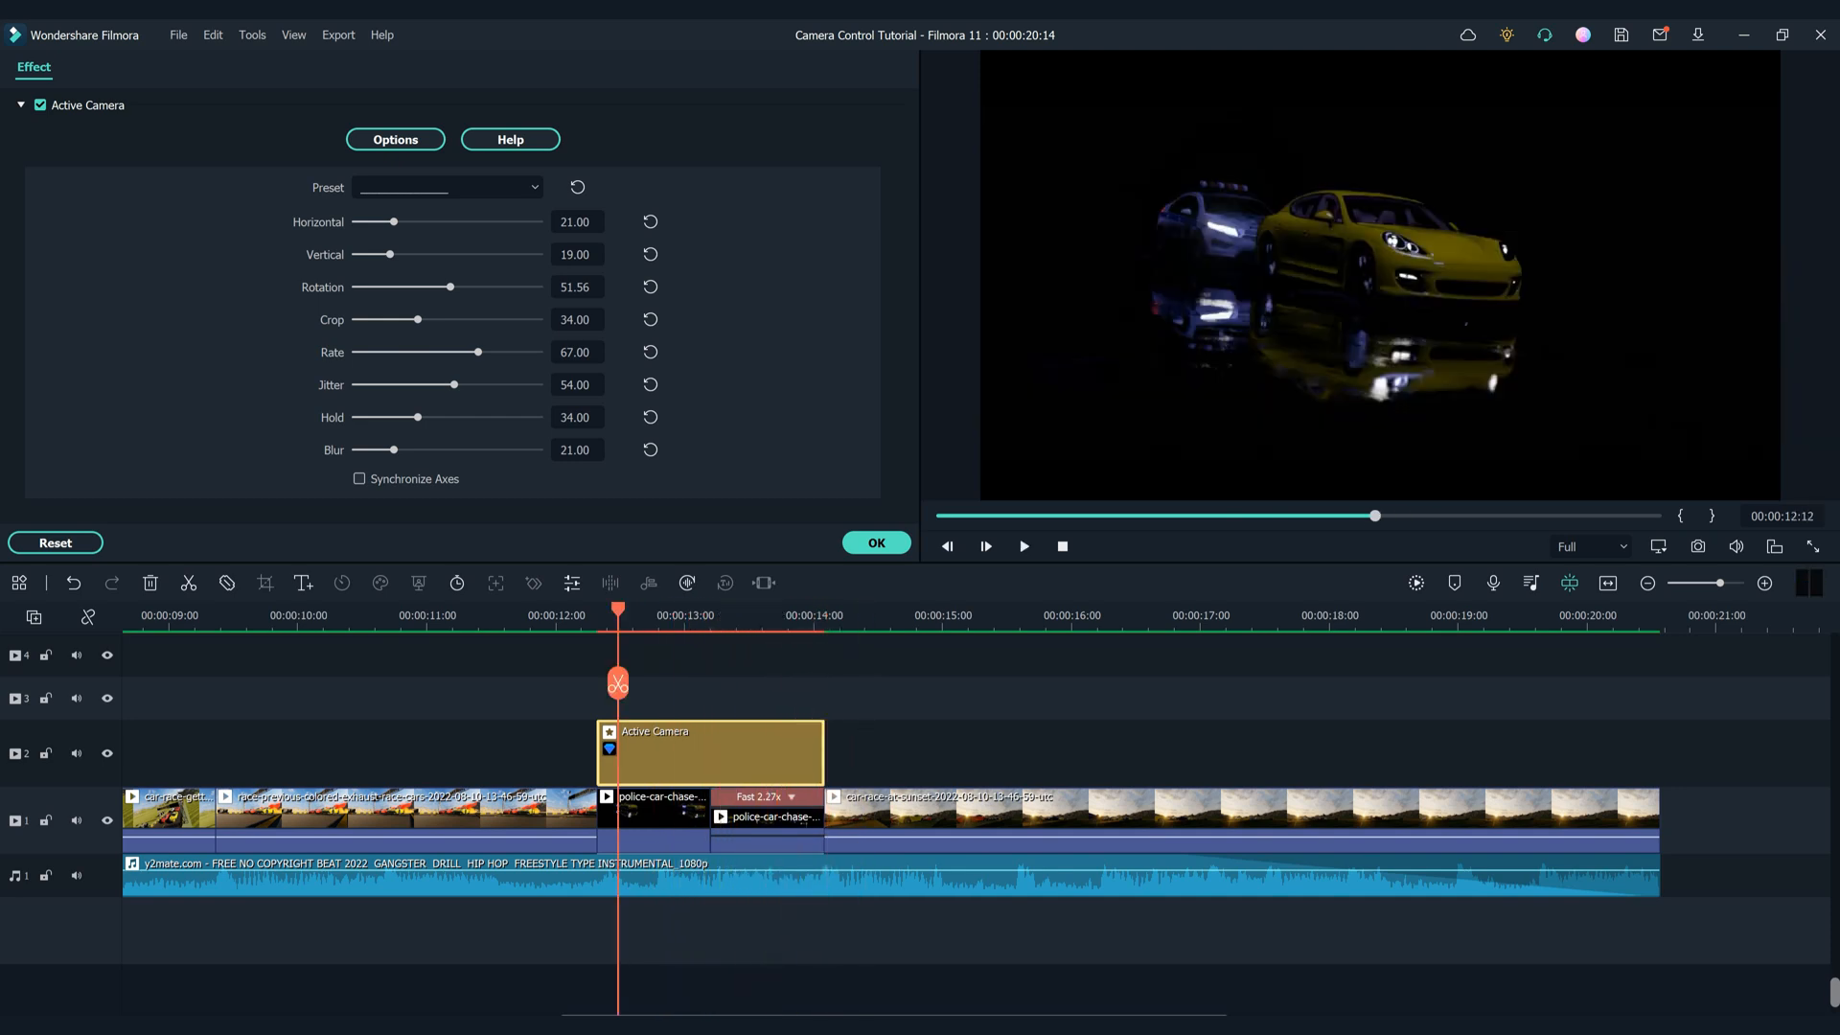
left_click_drag(465, 385, 520, 384)
key("space")
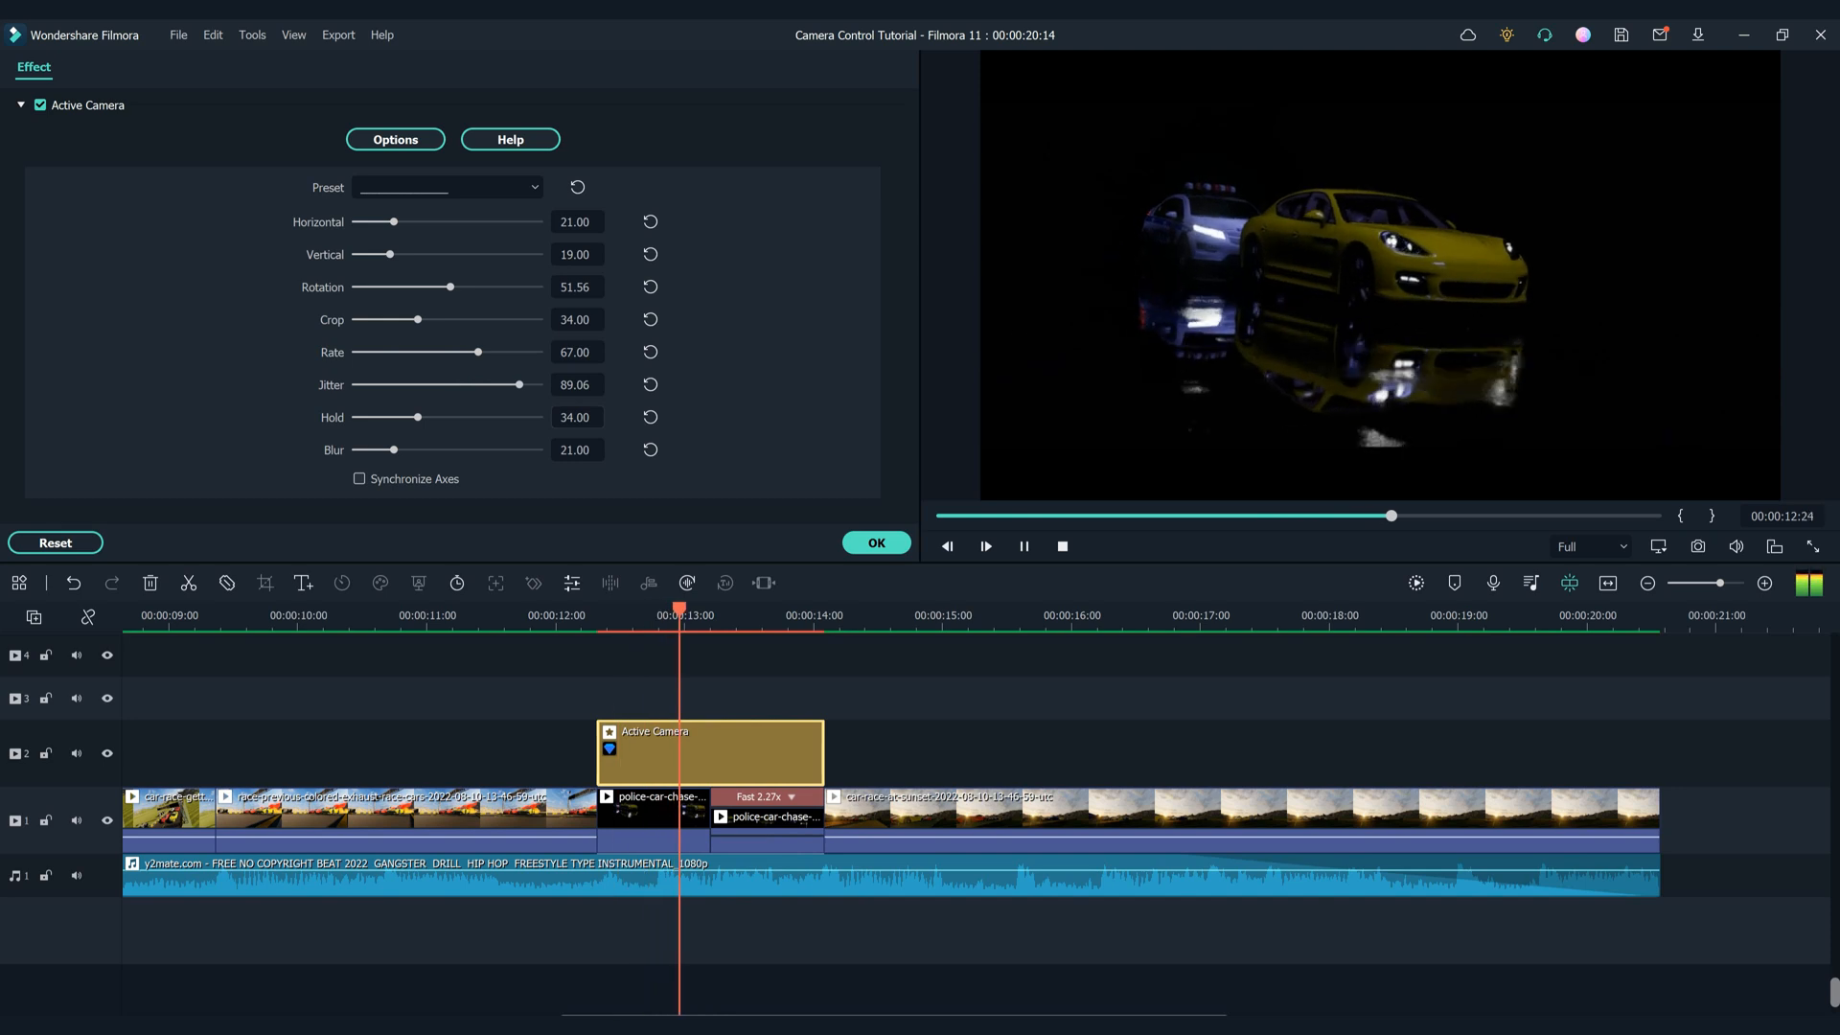
key("space")
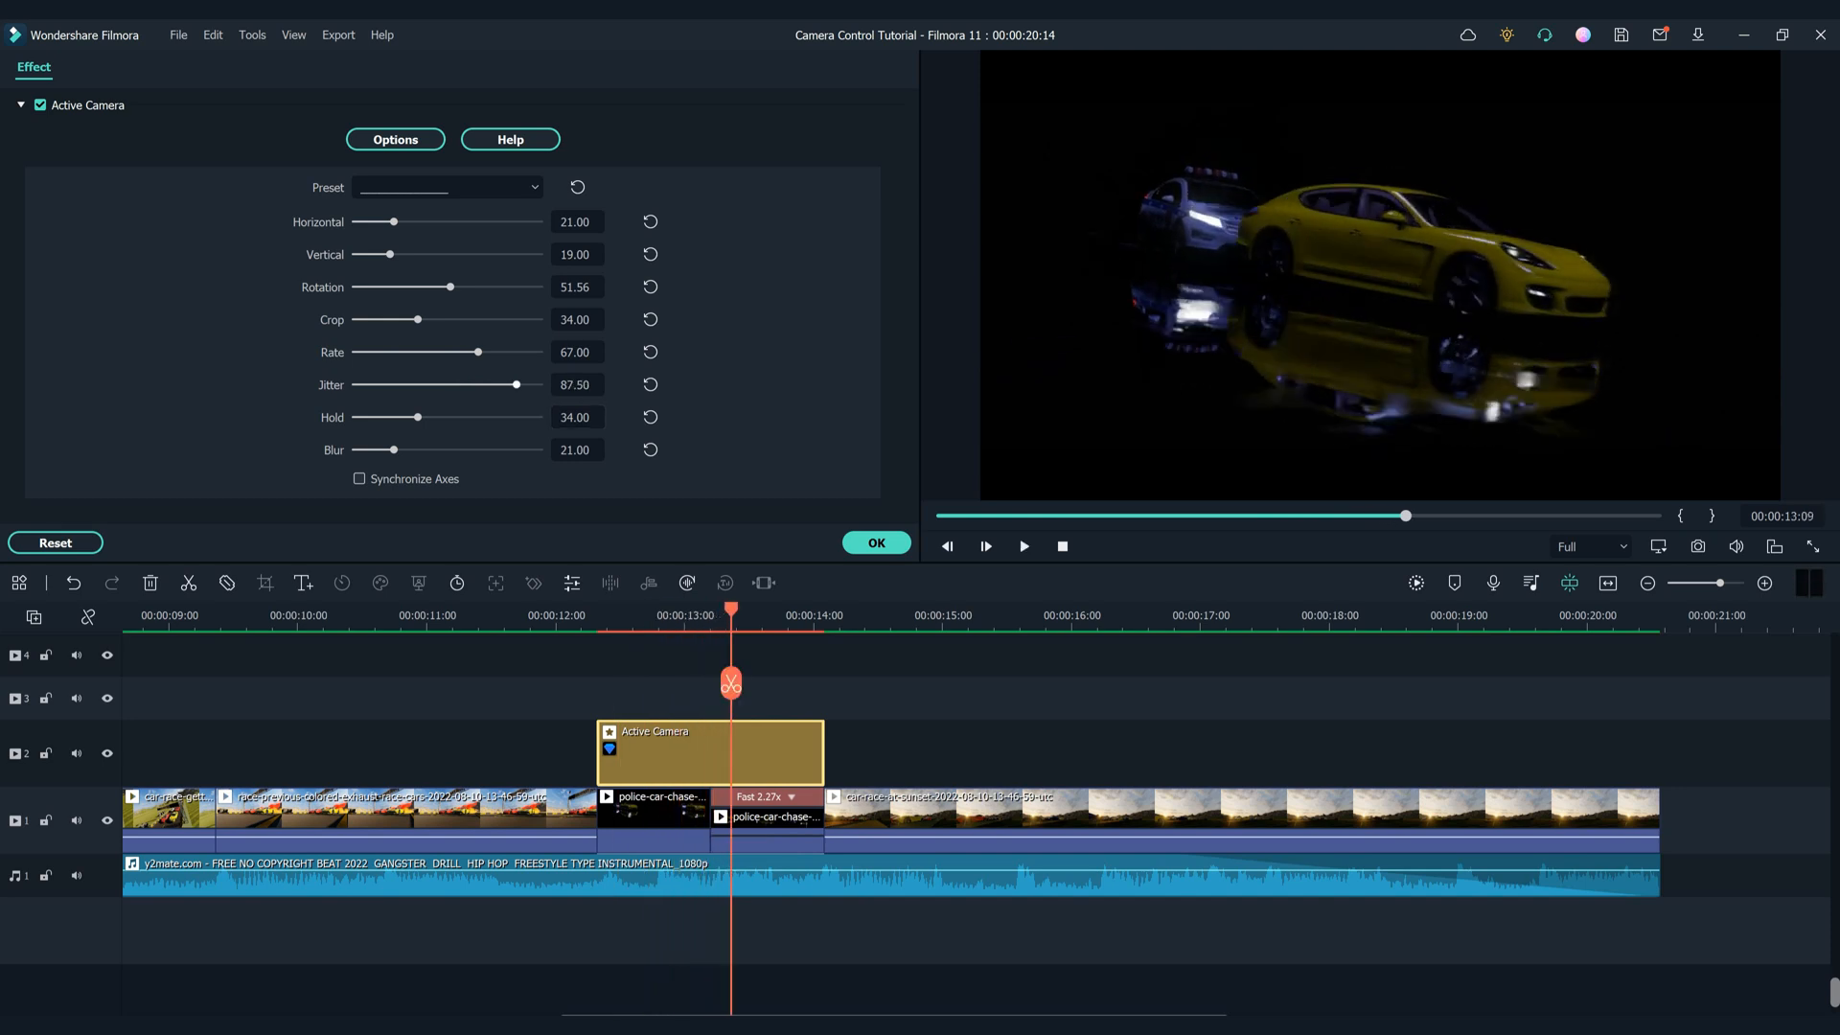
left_click_drag(516, 384, 489, 385)
left_click(875, 542)
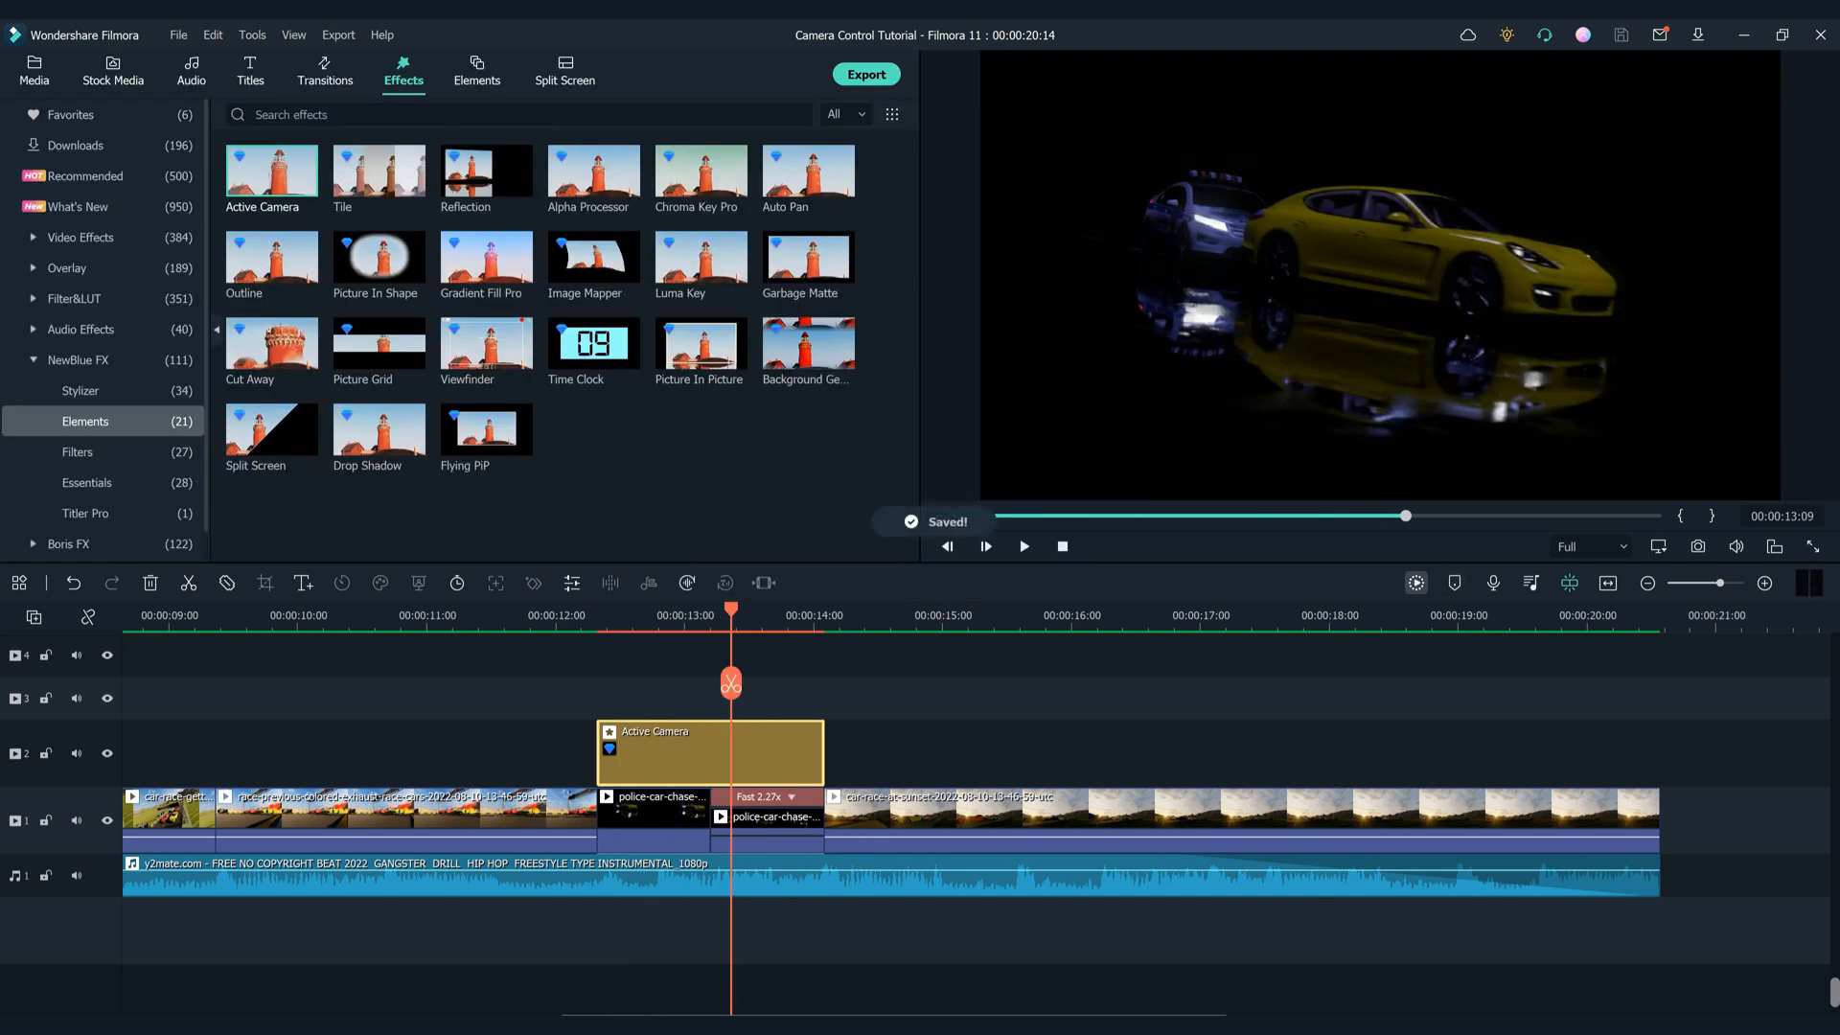
left_click(1416, 583)
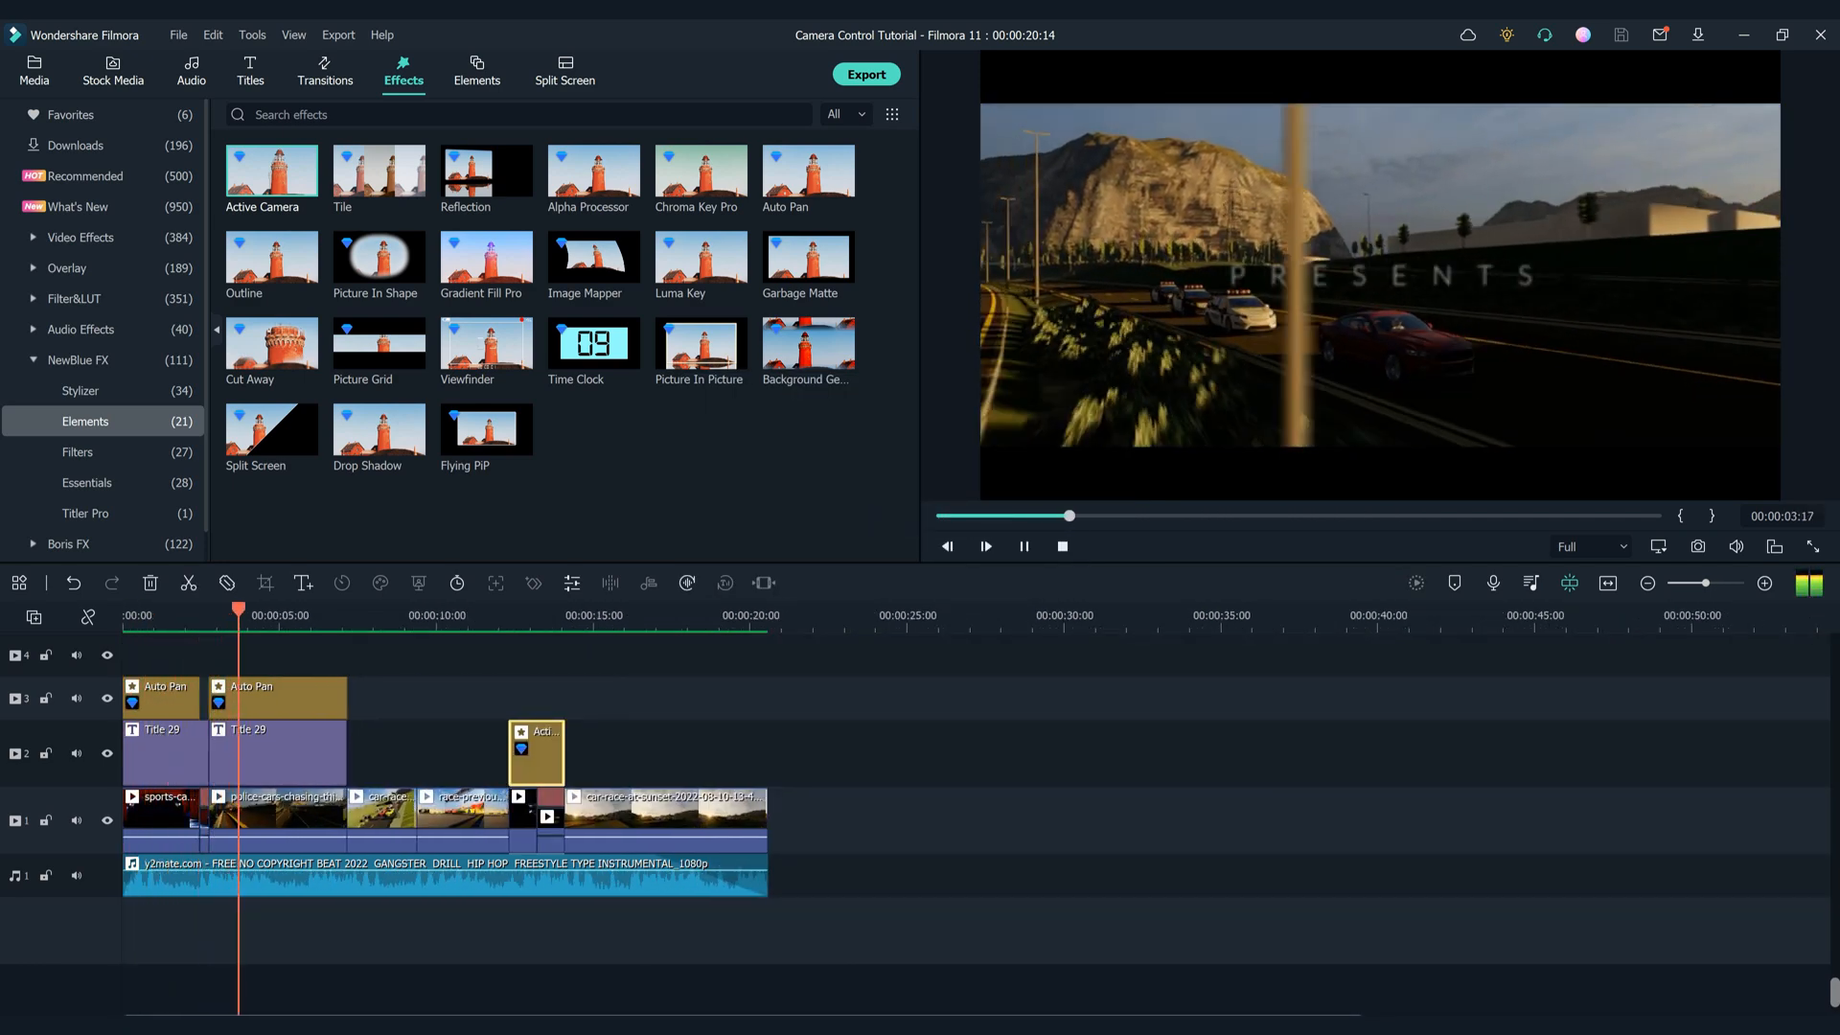
Change the FLAT MEDIA opening title's font to Lato Regular and save the project
left_click(159, 616)
double_click(165, 755)
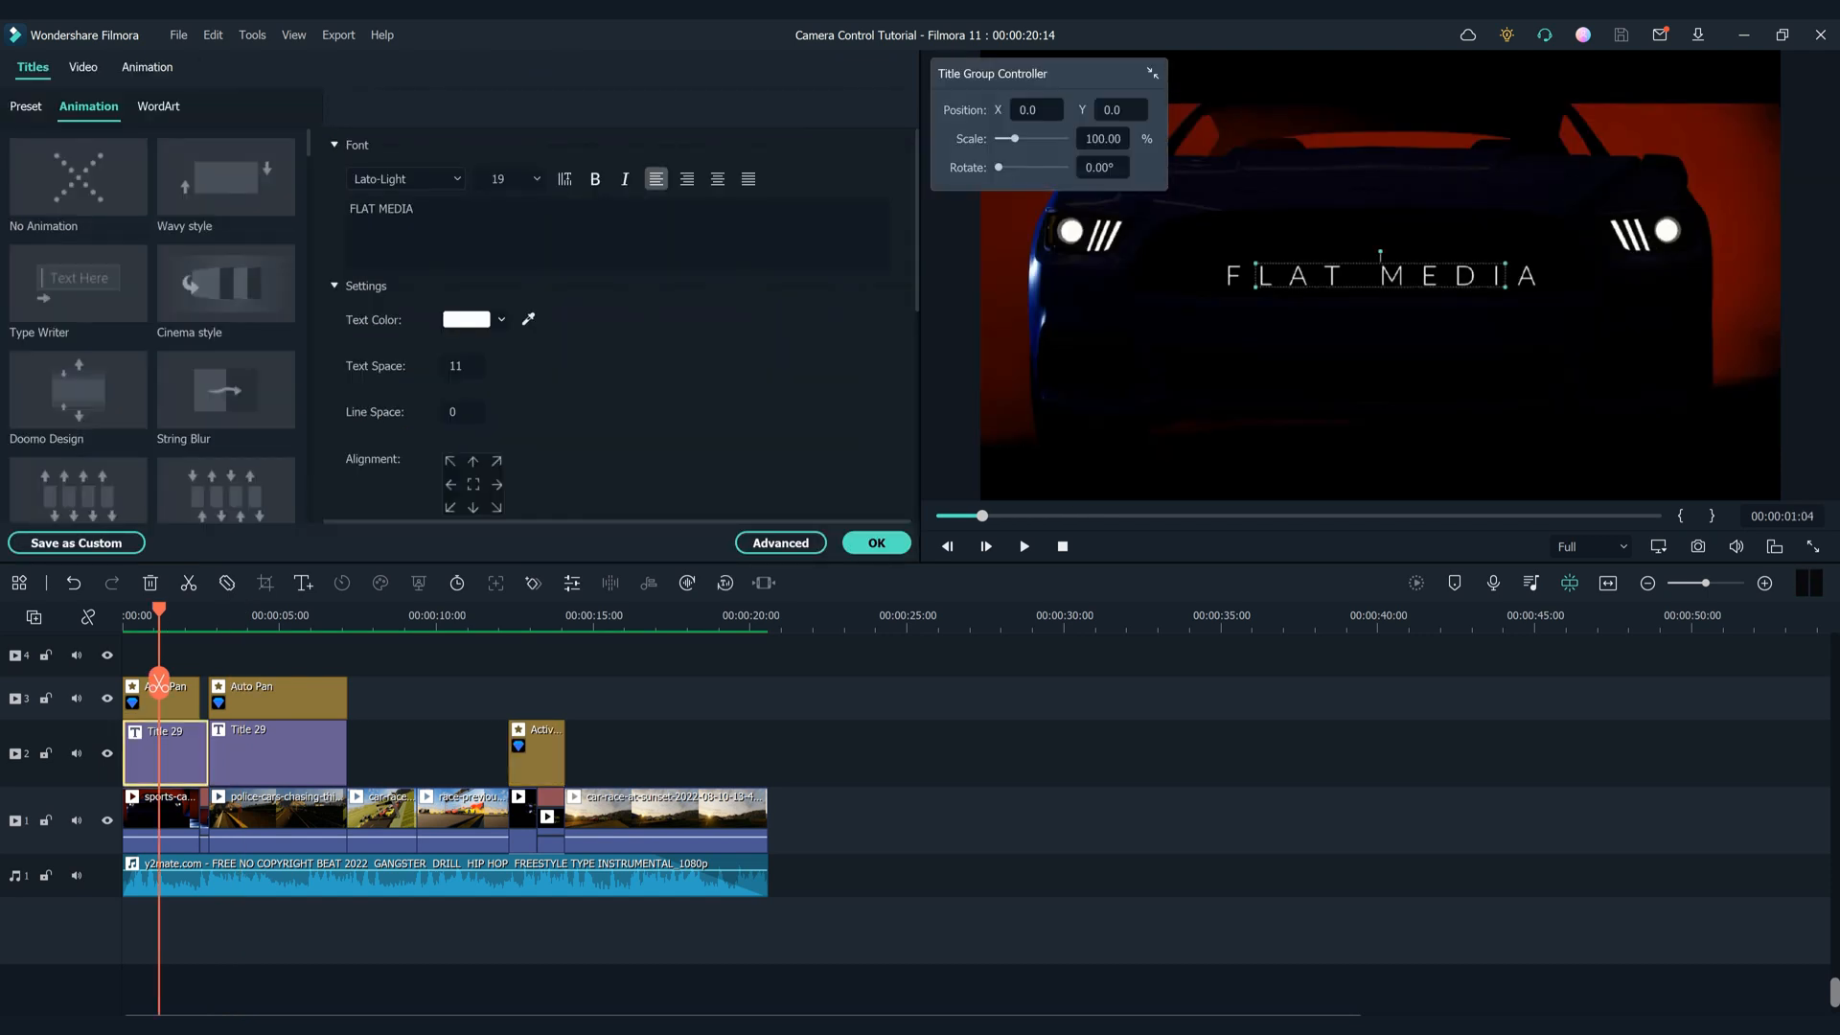
left_click(405, 179)
scroll(530, 441, "up", 1)
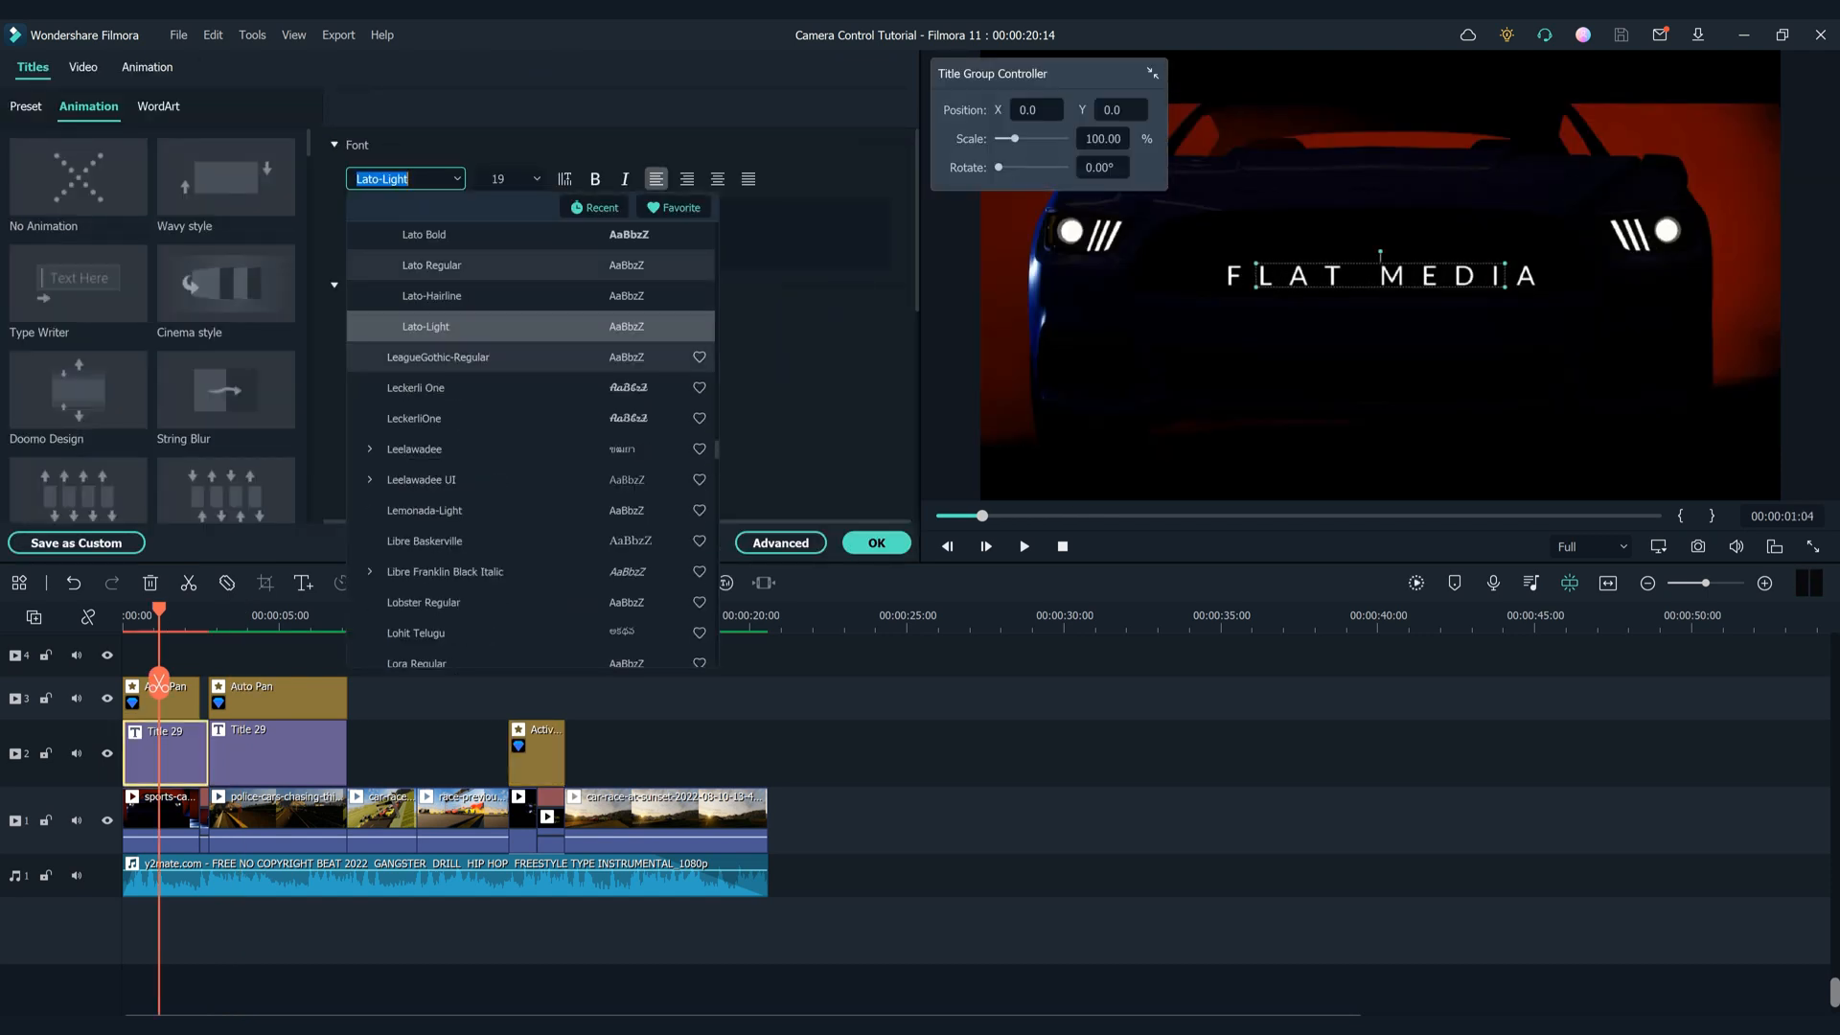
left_click(432, 265)
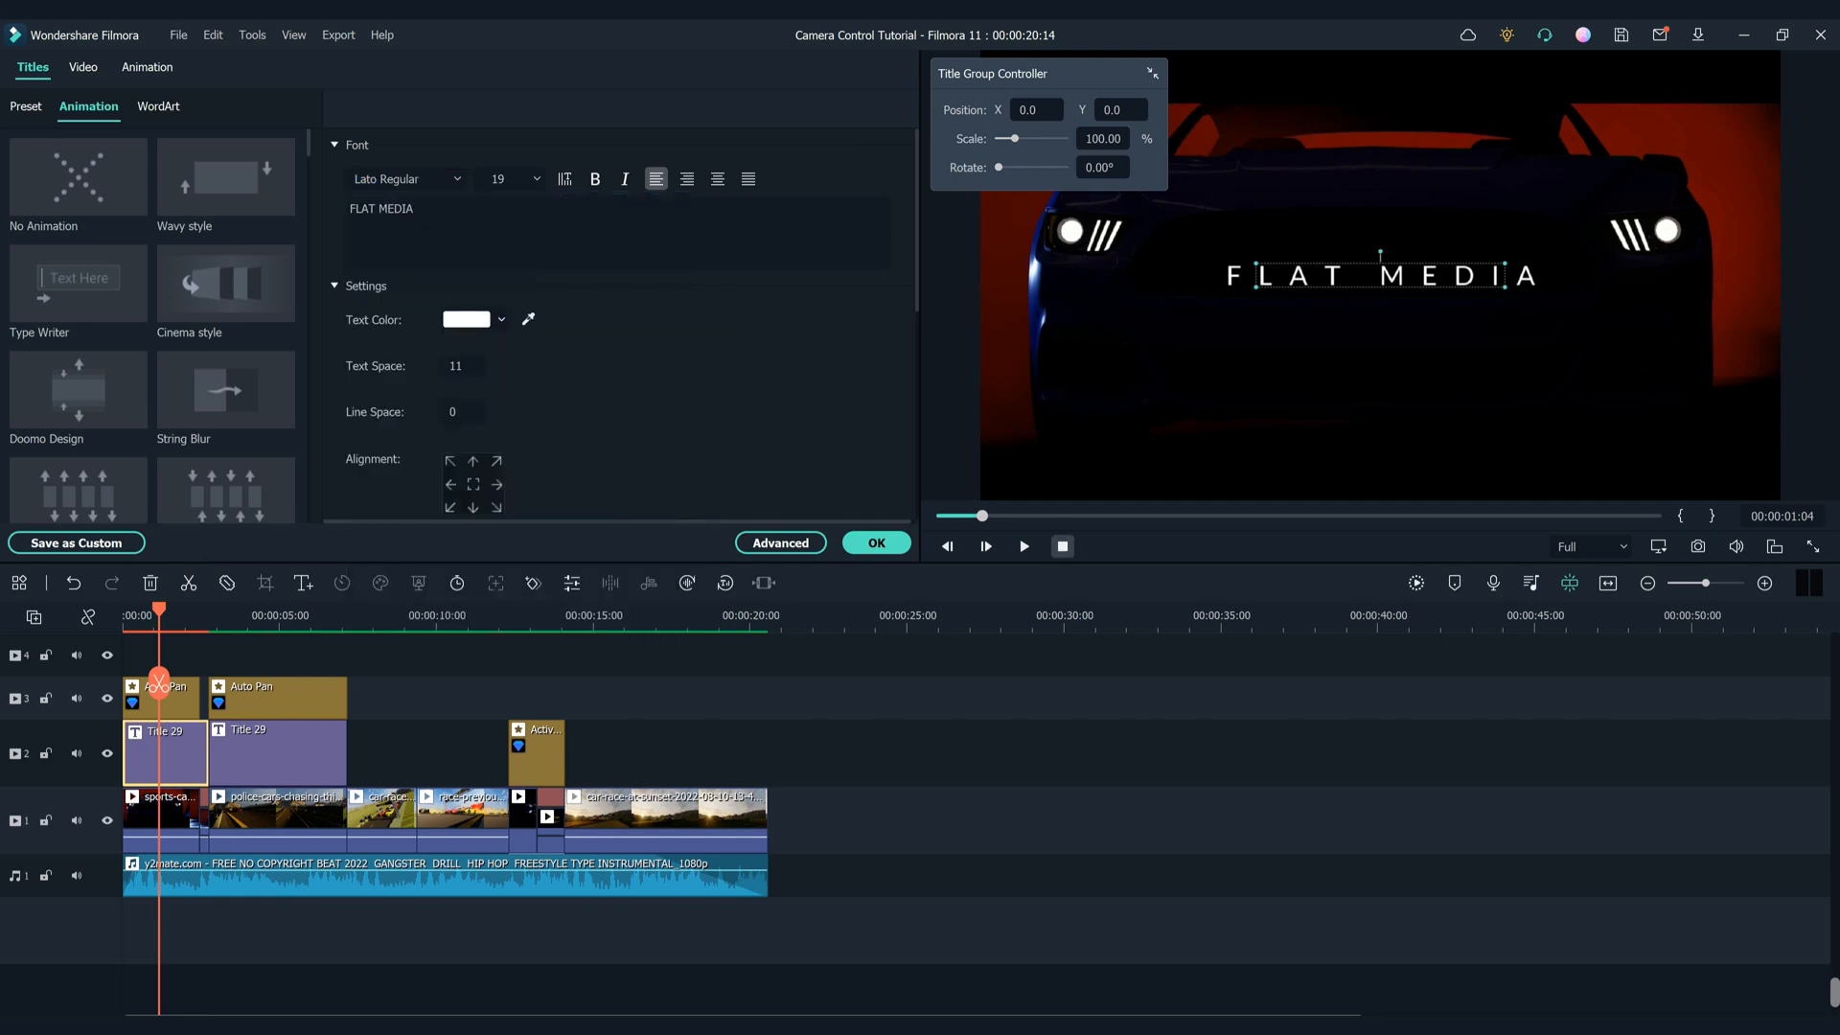
key("ctrl+s")
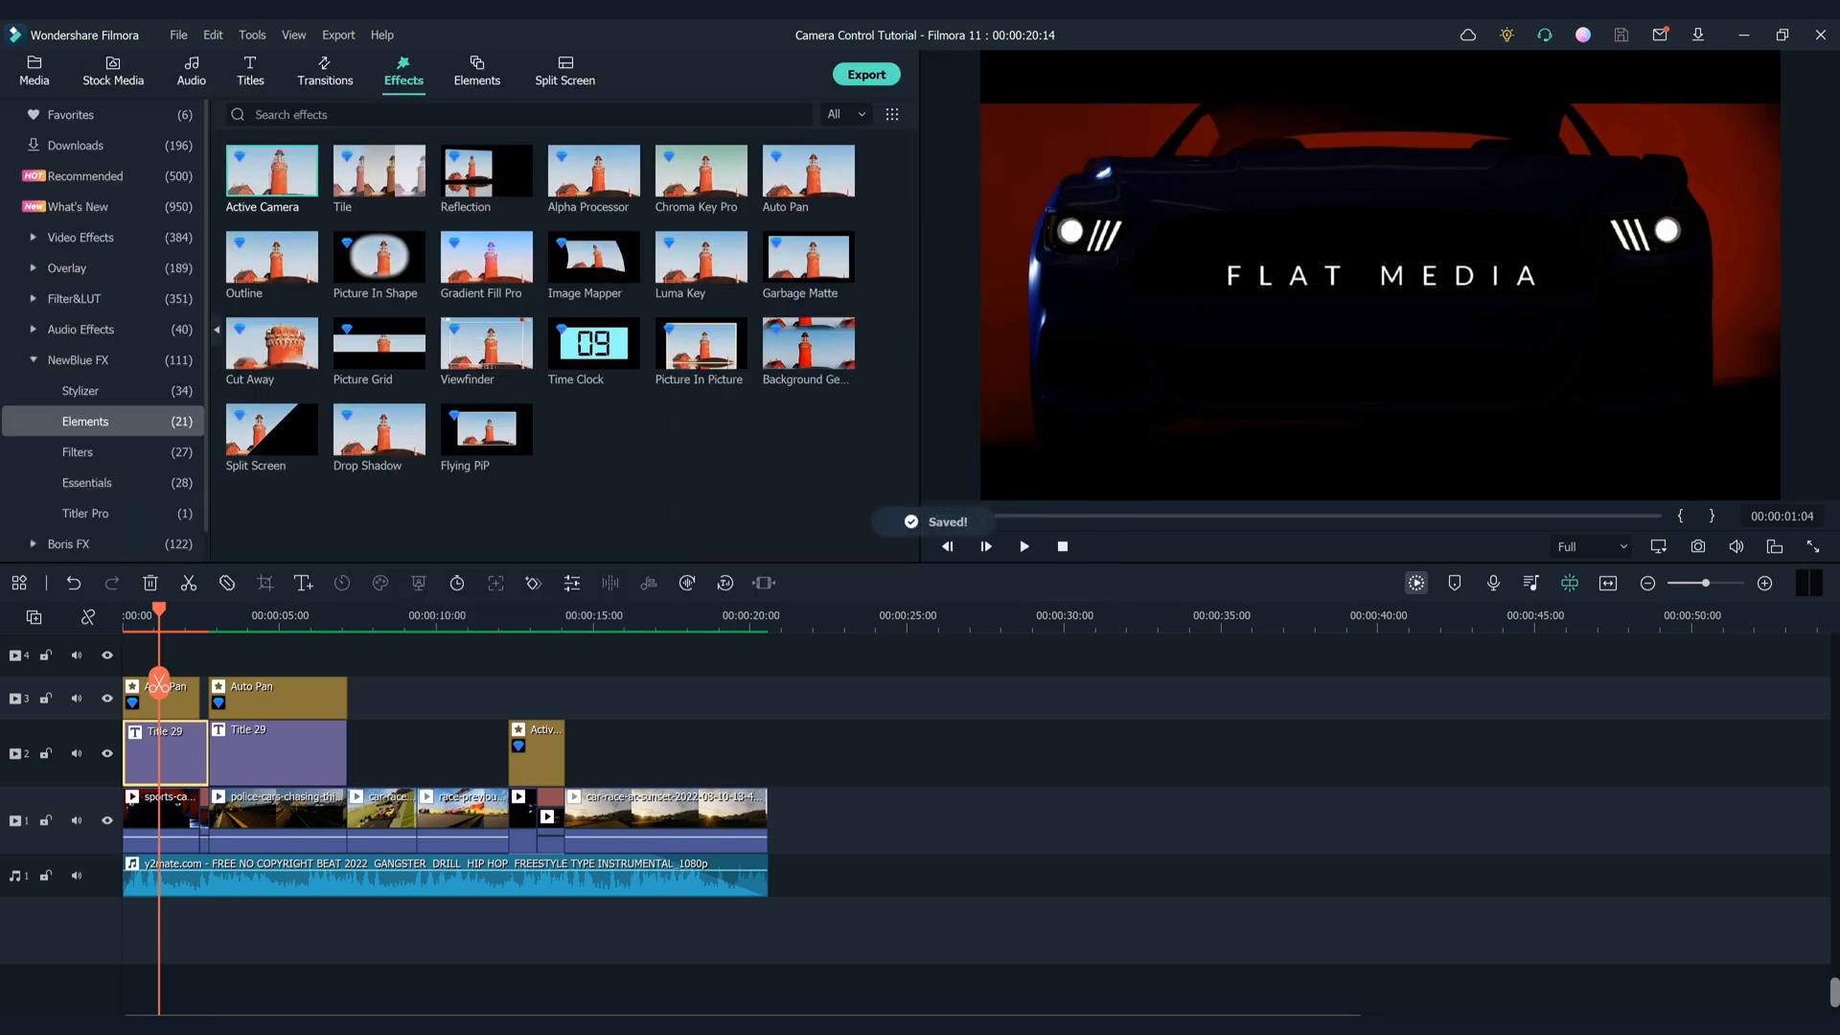
Render the timeline preview and play back the whole montage, checking the titles and camera effects from the start
left_click(1416, 582)
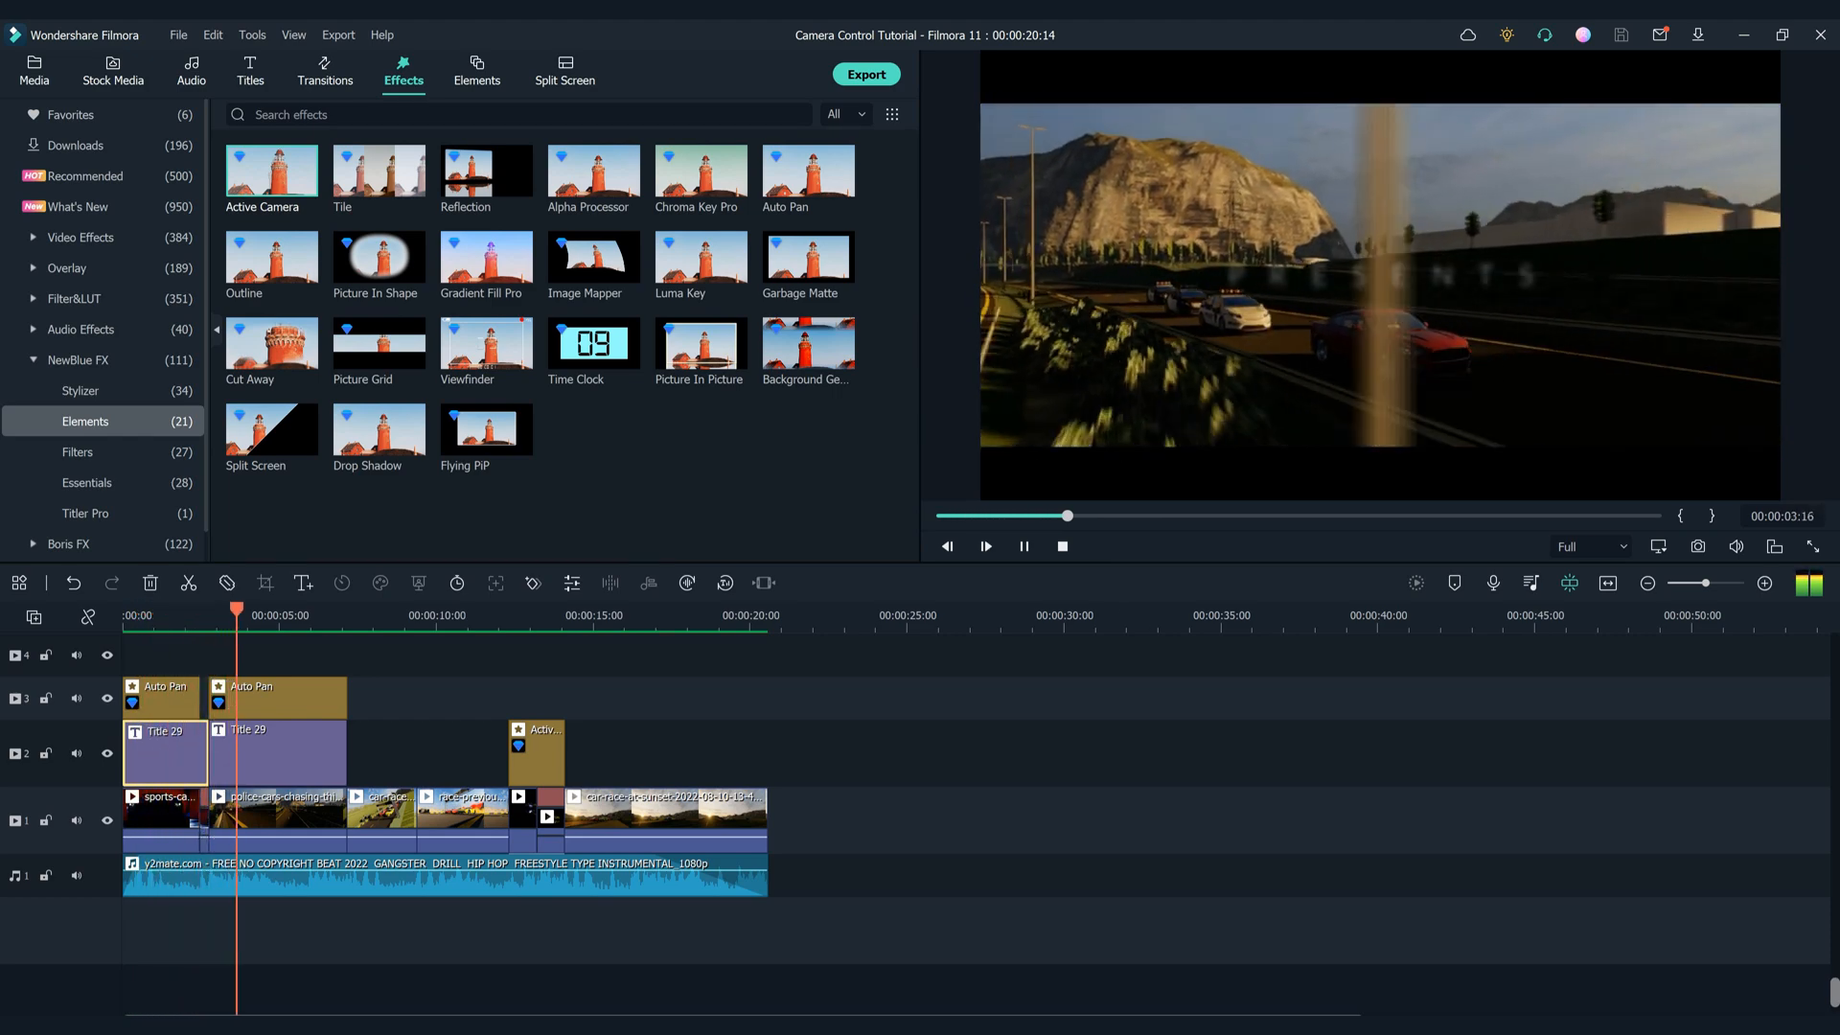
scroll(920, 814, "up", 1)
scroll(920, 814, "up", 1)
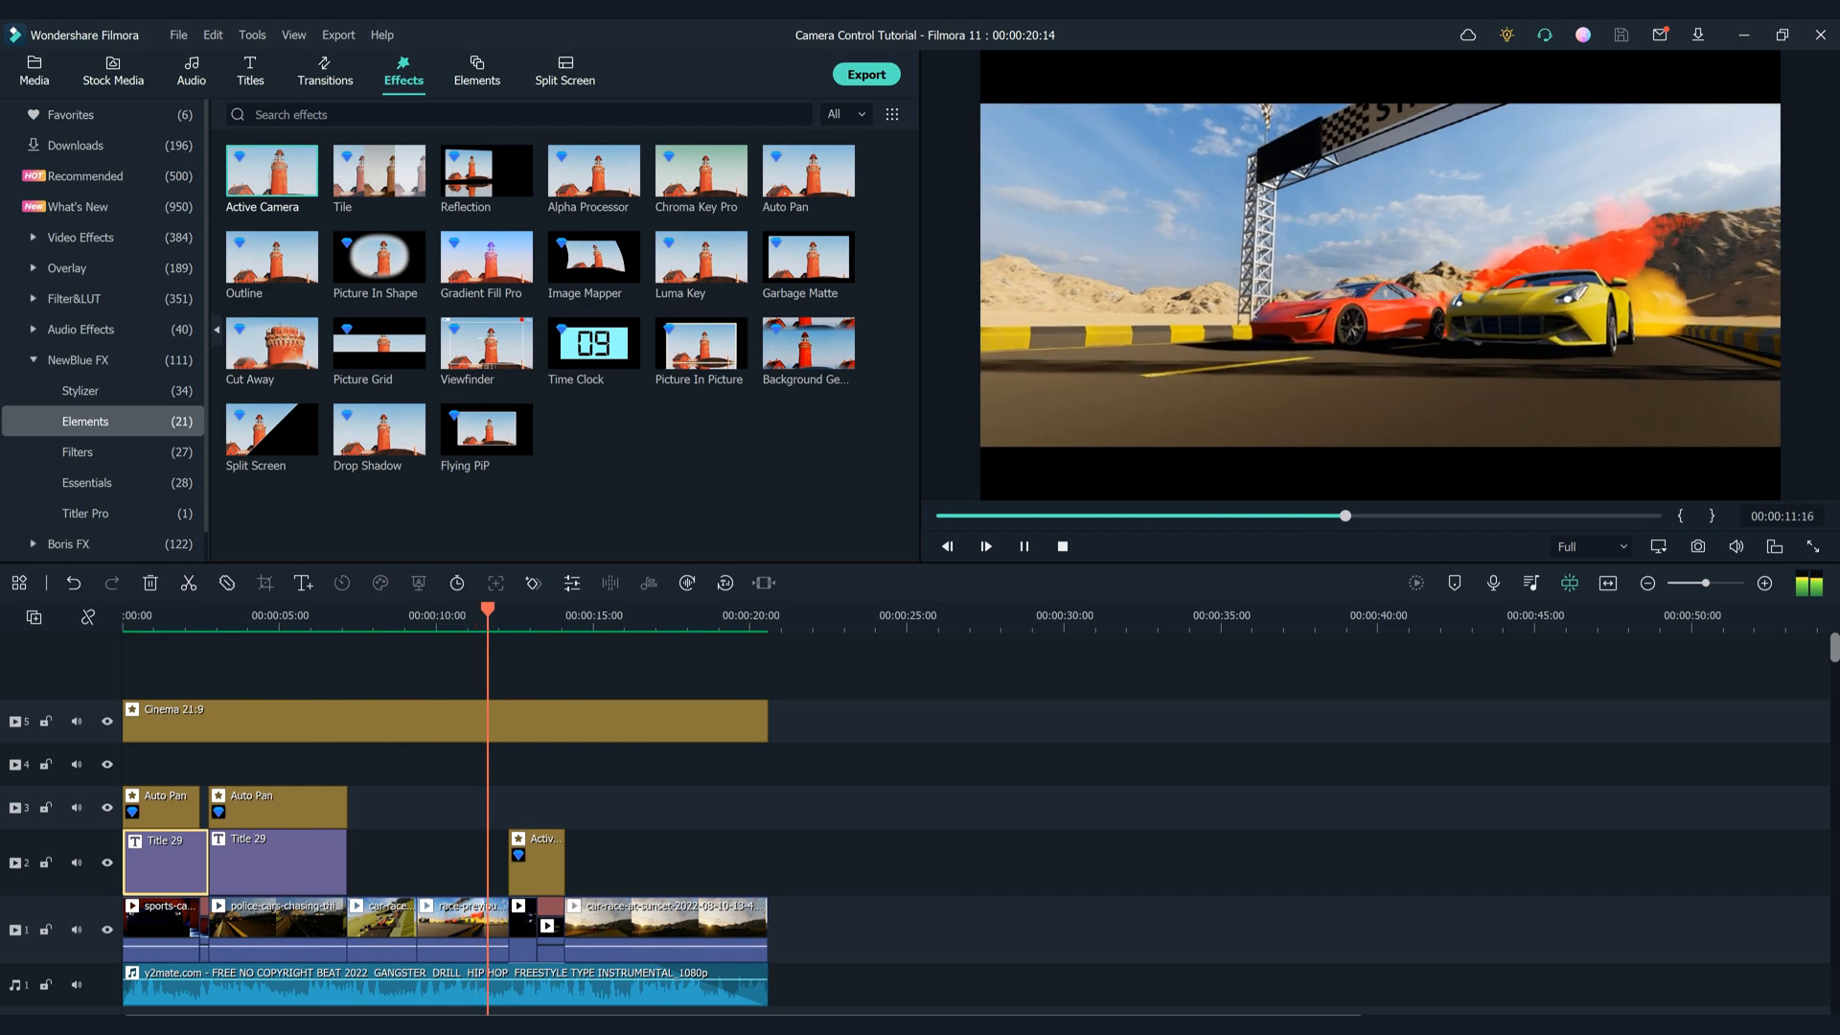
scroll(920, 815, "down", 1)
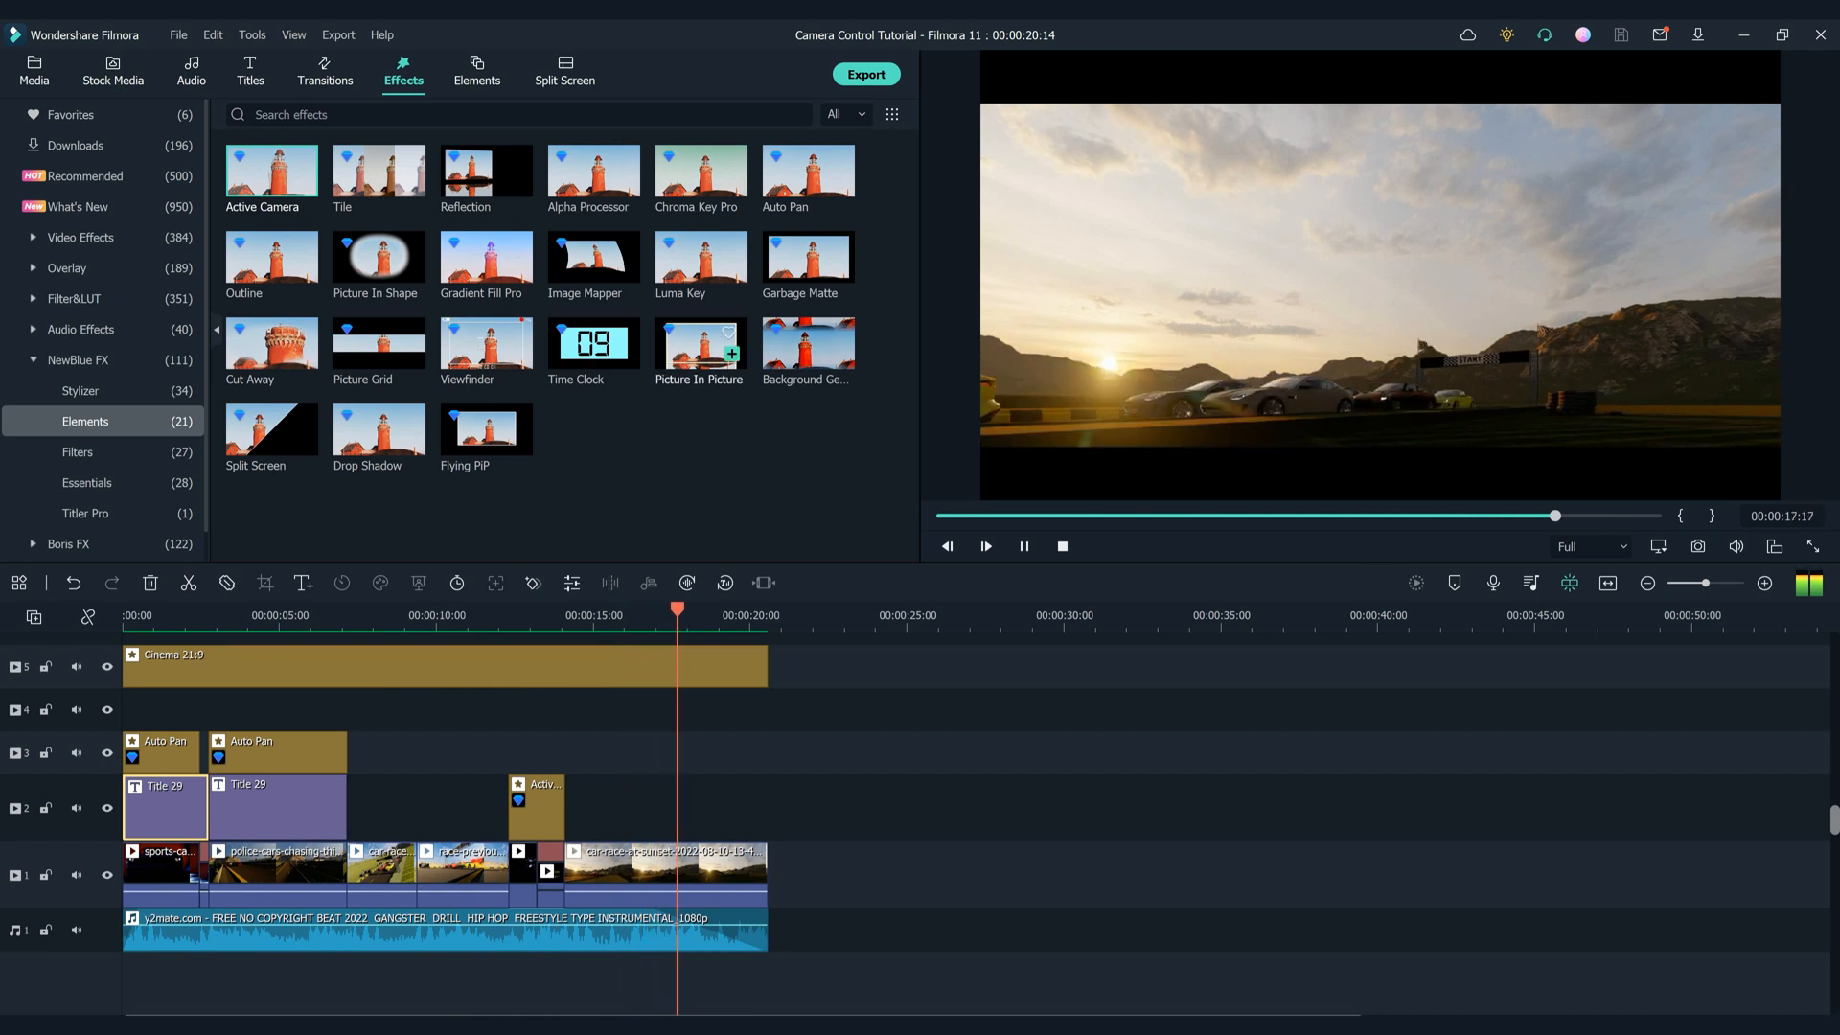
key("Home")
scroll(920, 815, "up", 8)
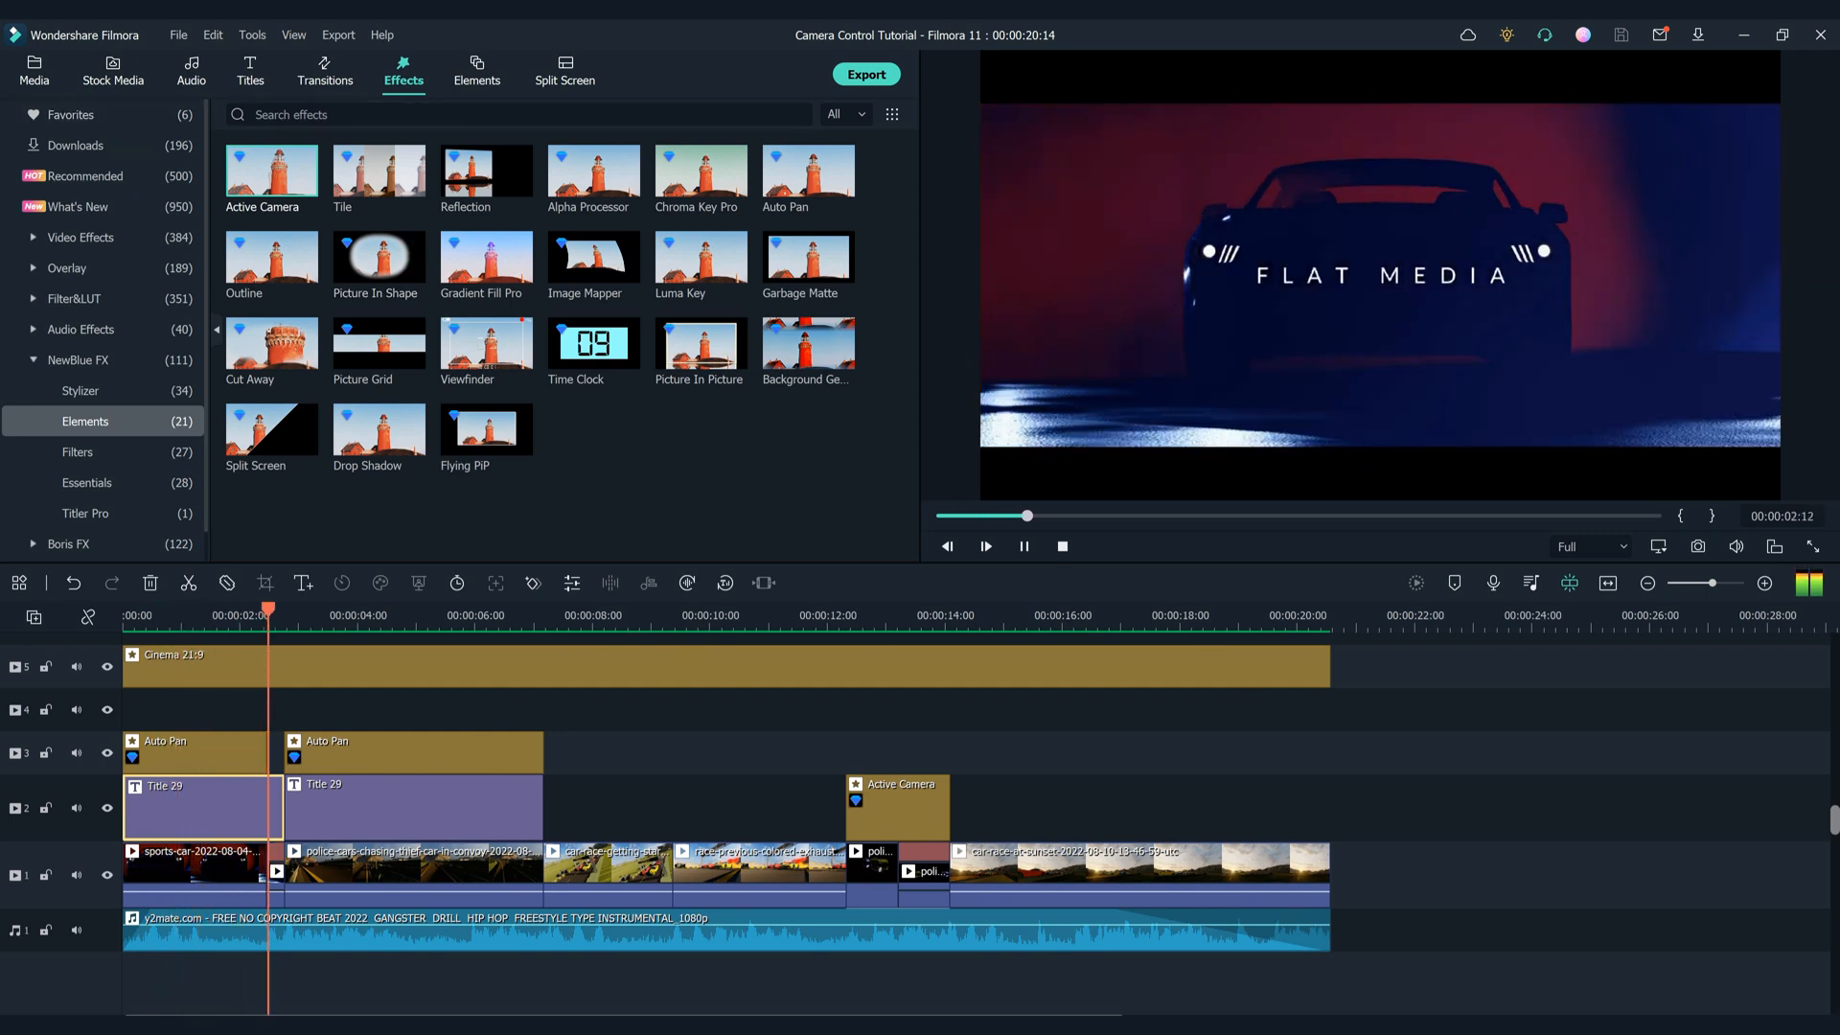
Add the Rocket Launching transition between the FLAT MEDIA and PRESENTS titles on track 2, centred on their cut
key("space")
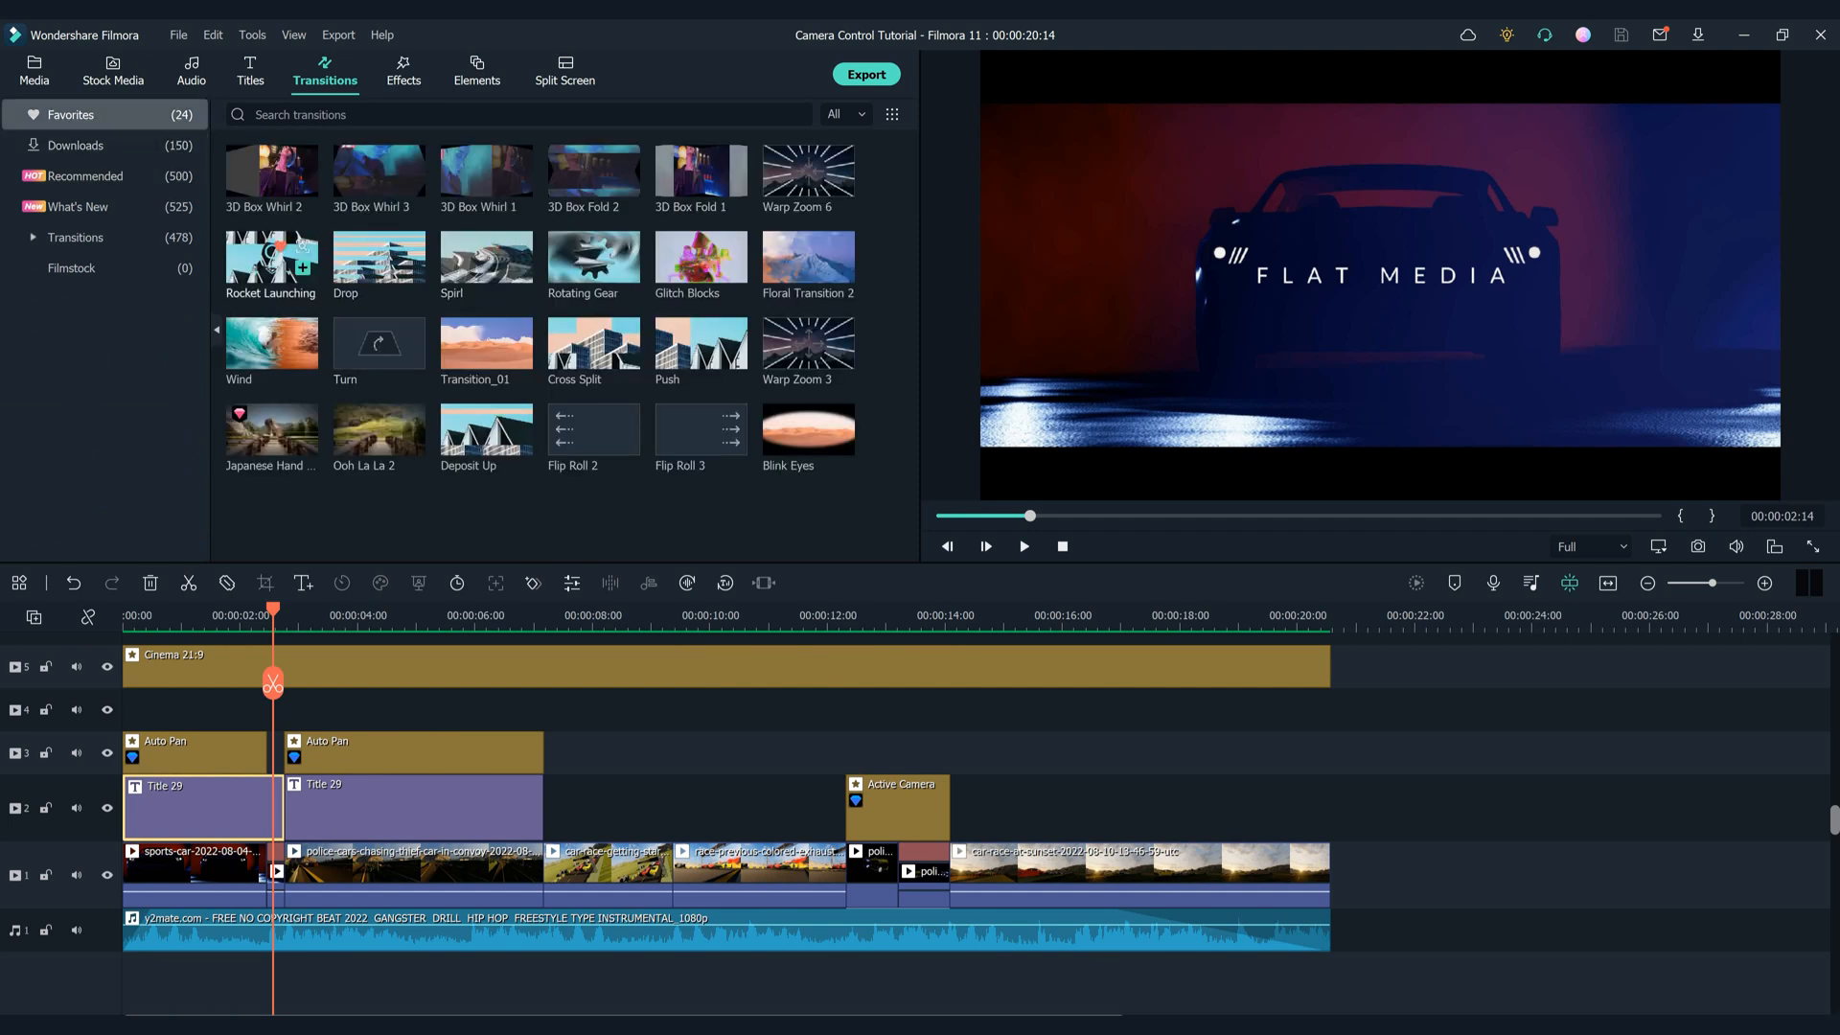
left_click_drag(272, 256, 299, 810)
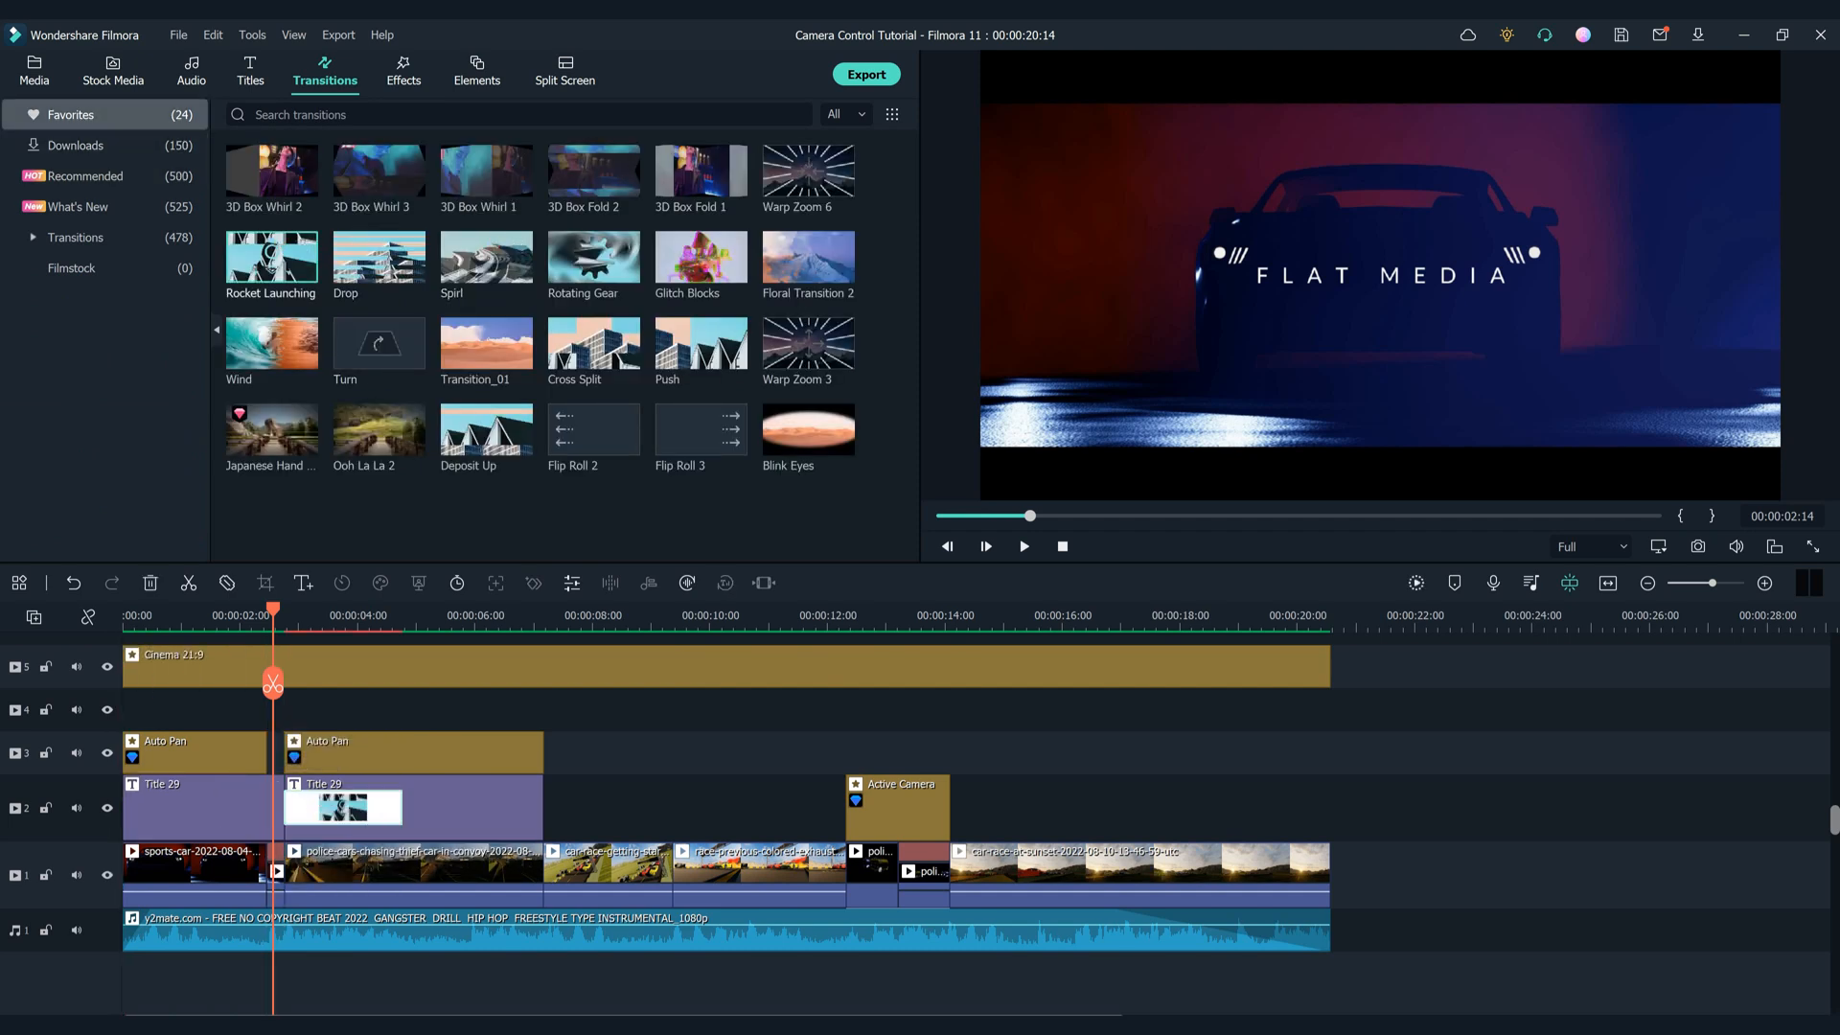
key("space")
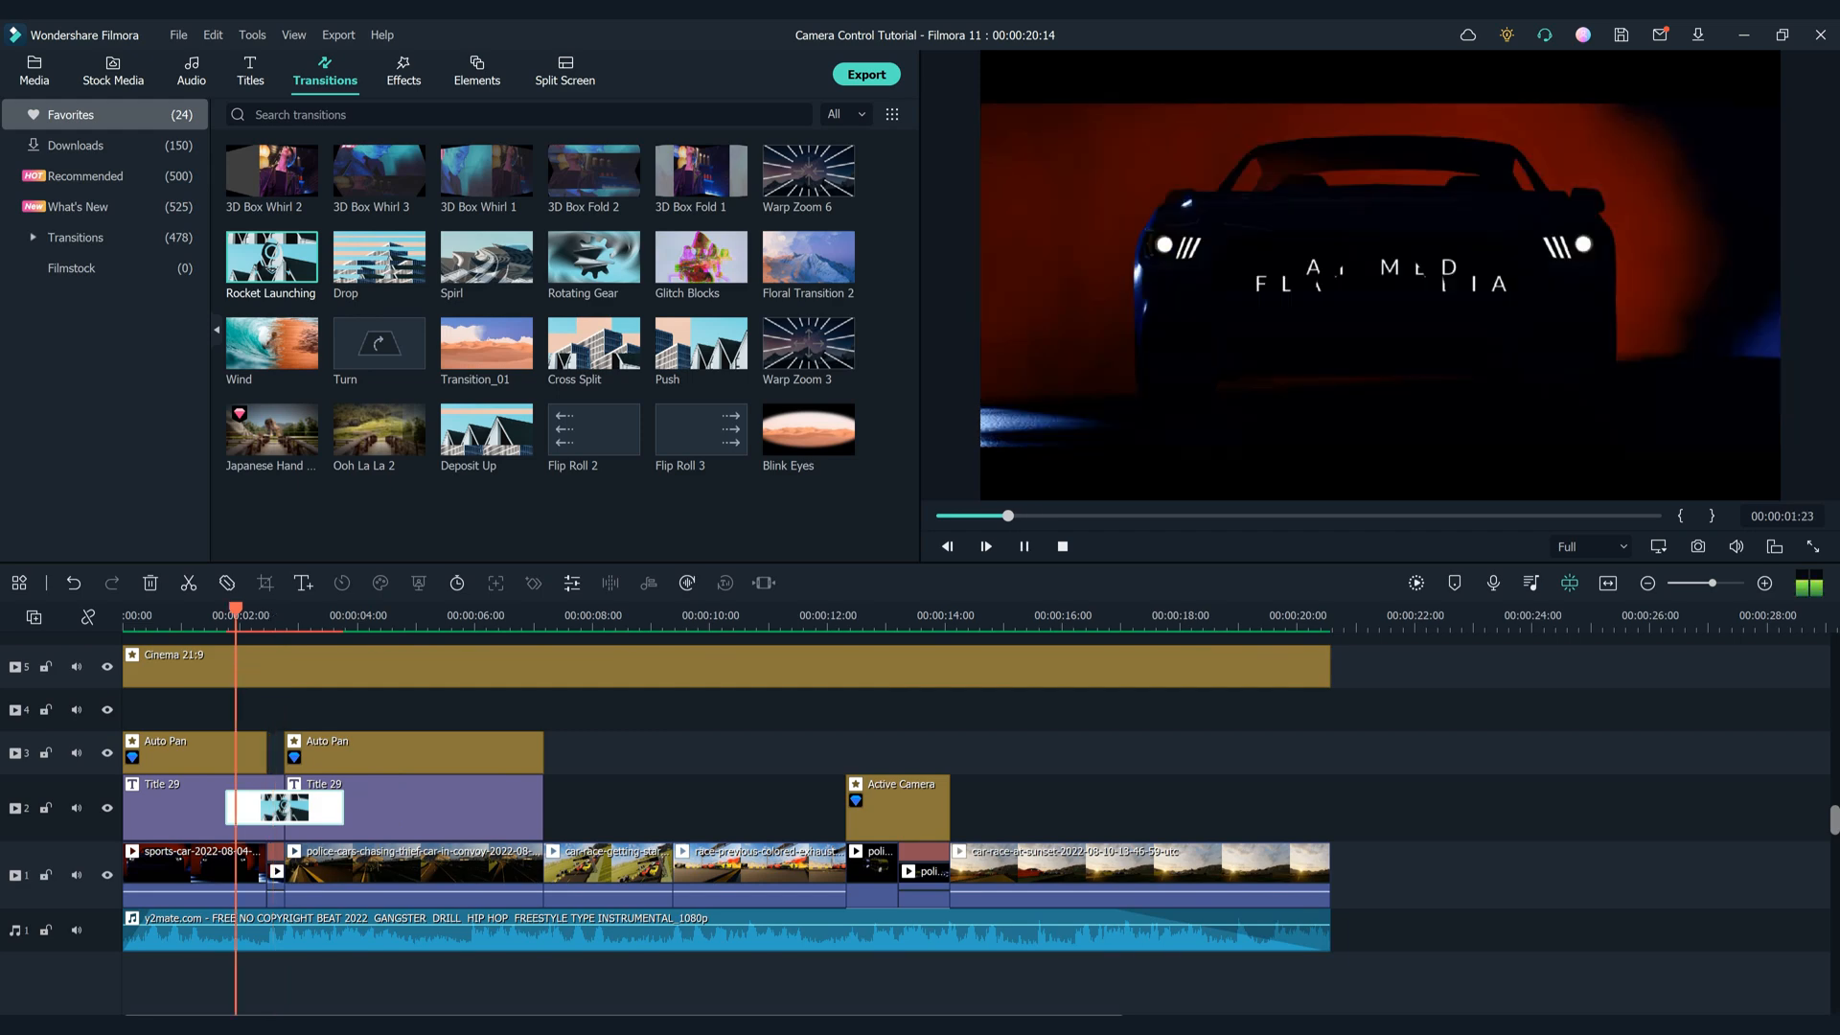
Step frame by frame through the Rocket Launching transition to examine how the FLAT MEDIA title changes to PRESENTS
key("Left")
key("Left")
key("Left")
key("Left")
key("Left")
key("Left")
key("Left")
key("Left")
key("Left")
key("Left")
key("Left")
key("Left")
key("Left")
key("Left")
key("Left")
key("Left")
key("Left")
key("Left")
key("Left")
key("Left")
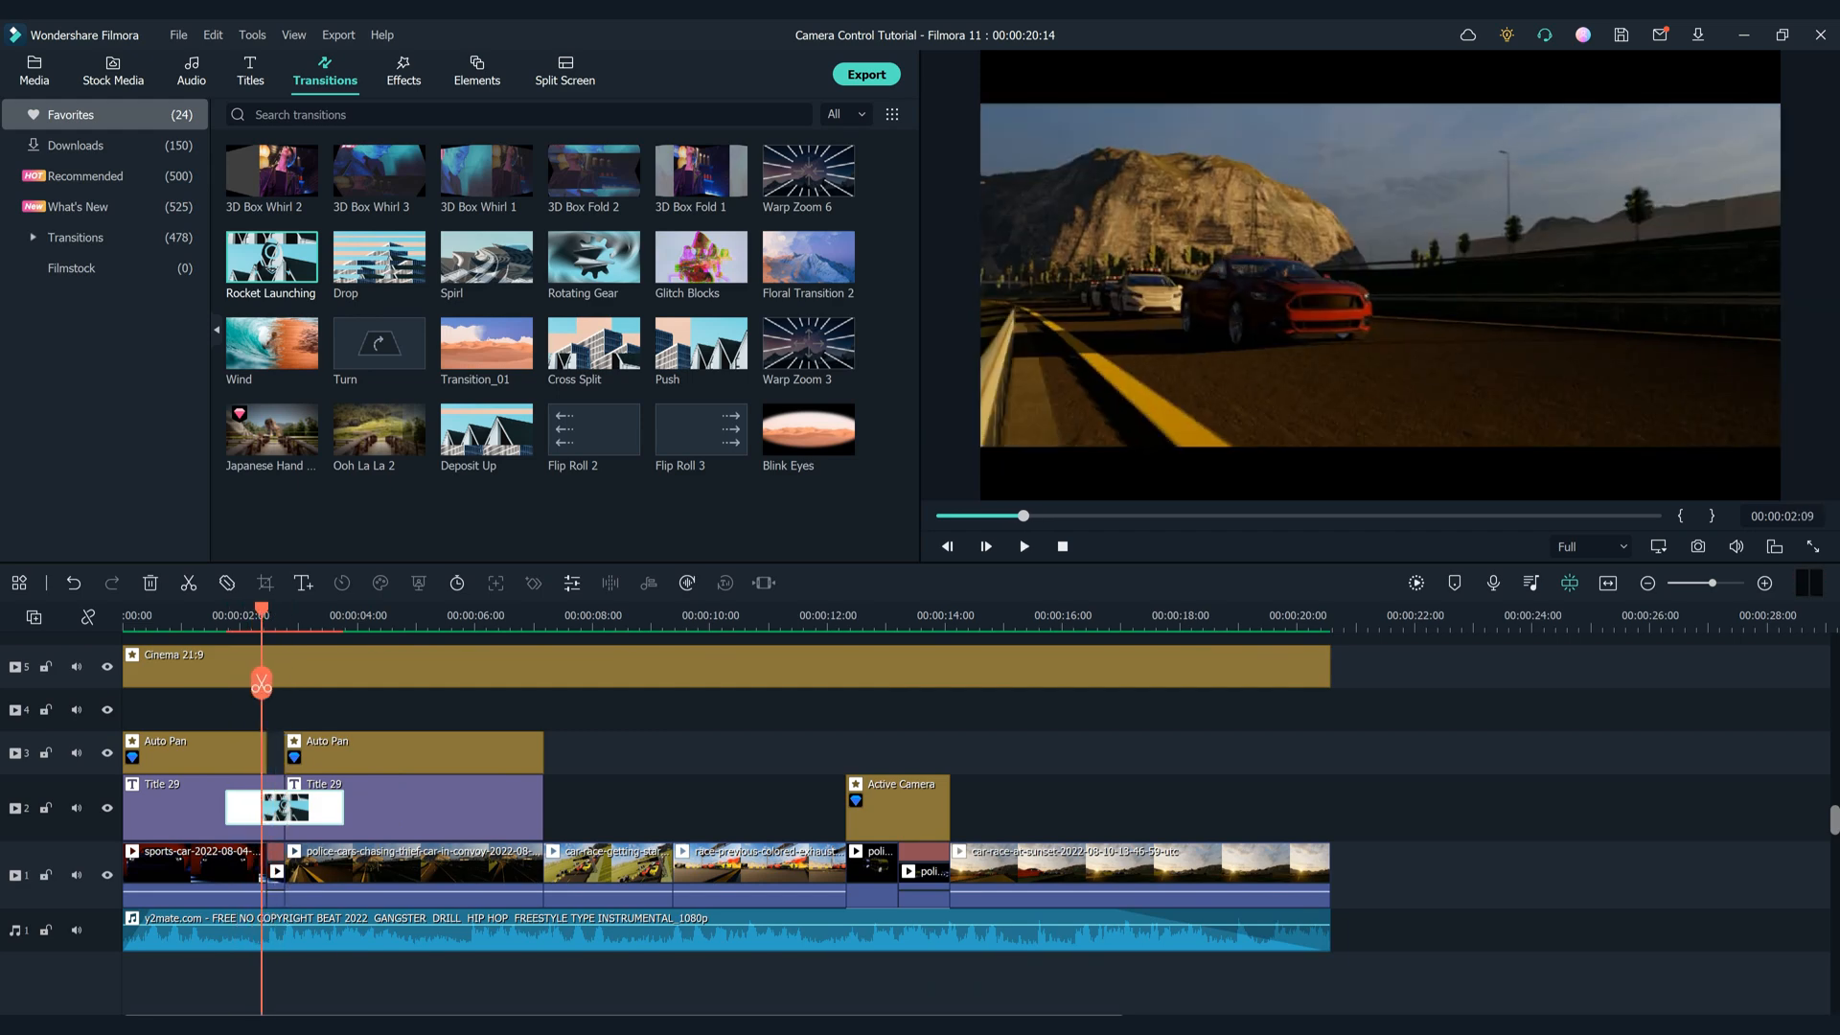
key("Right")
key("Right")
key("Right")
key("Right")
key("Right")
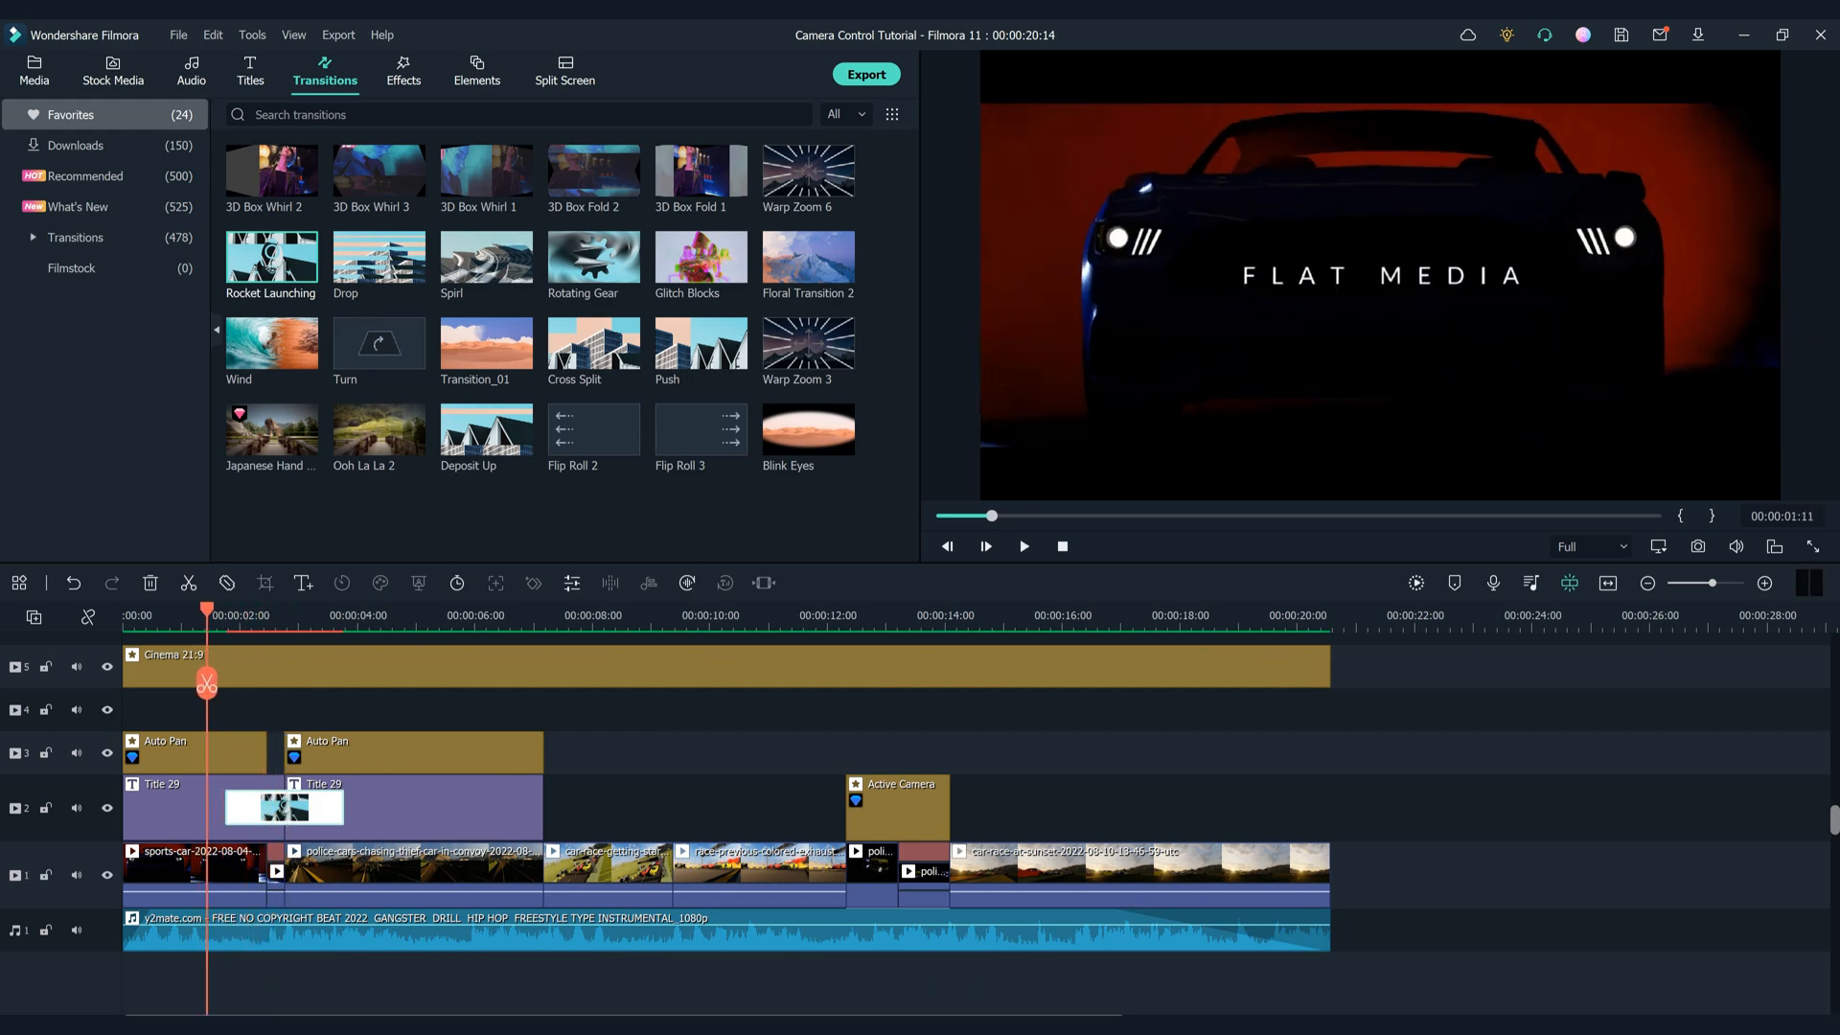
key("Right")
key("Right")
key("Right")
key("Right")
key("Right")
key("Right")
key("Right")
key("Right")
key("Right")
key("Right")
key("Right")
key("Right")
key("Right")
key("Right")
key("Right")
key("Right")
key("Right")
key("Right")
key("Right")
key("Right")
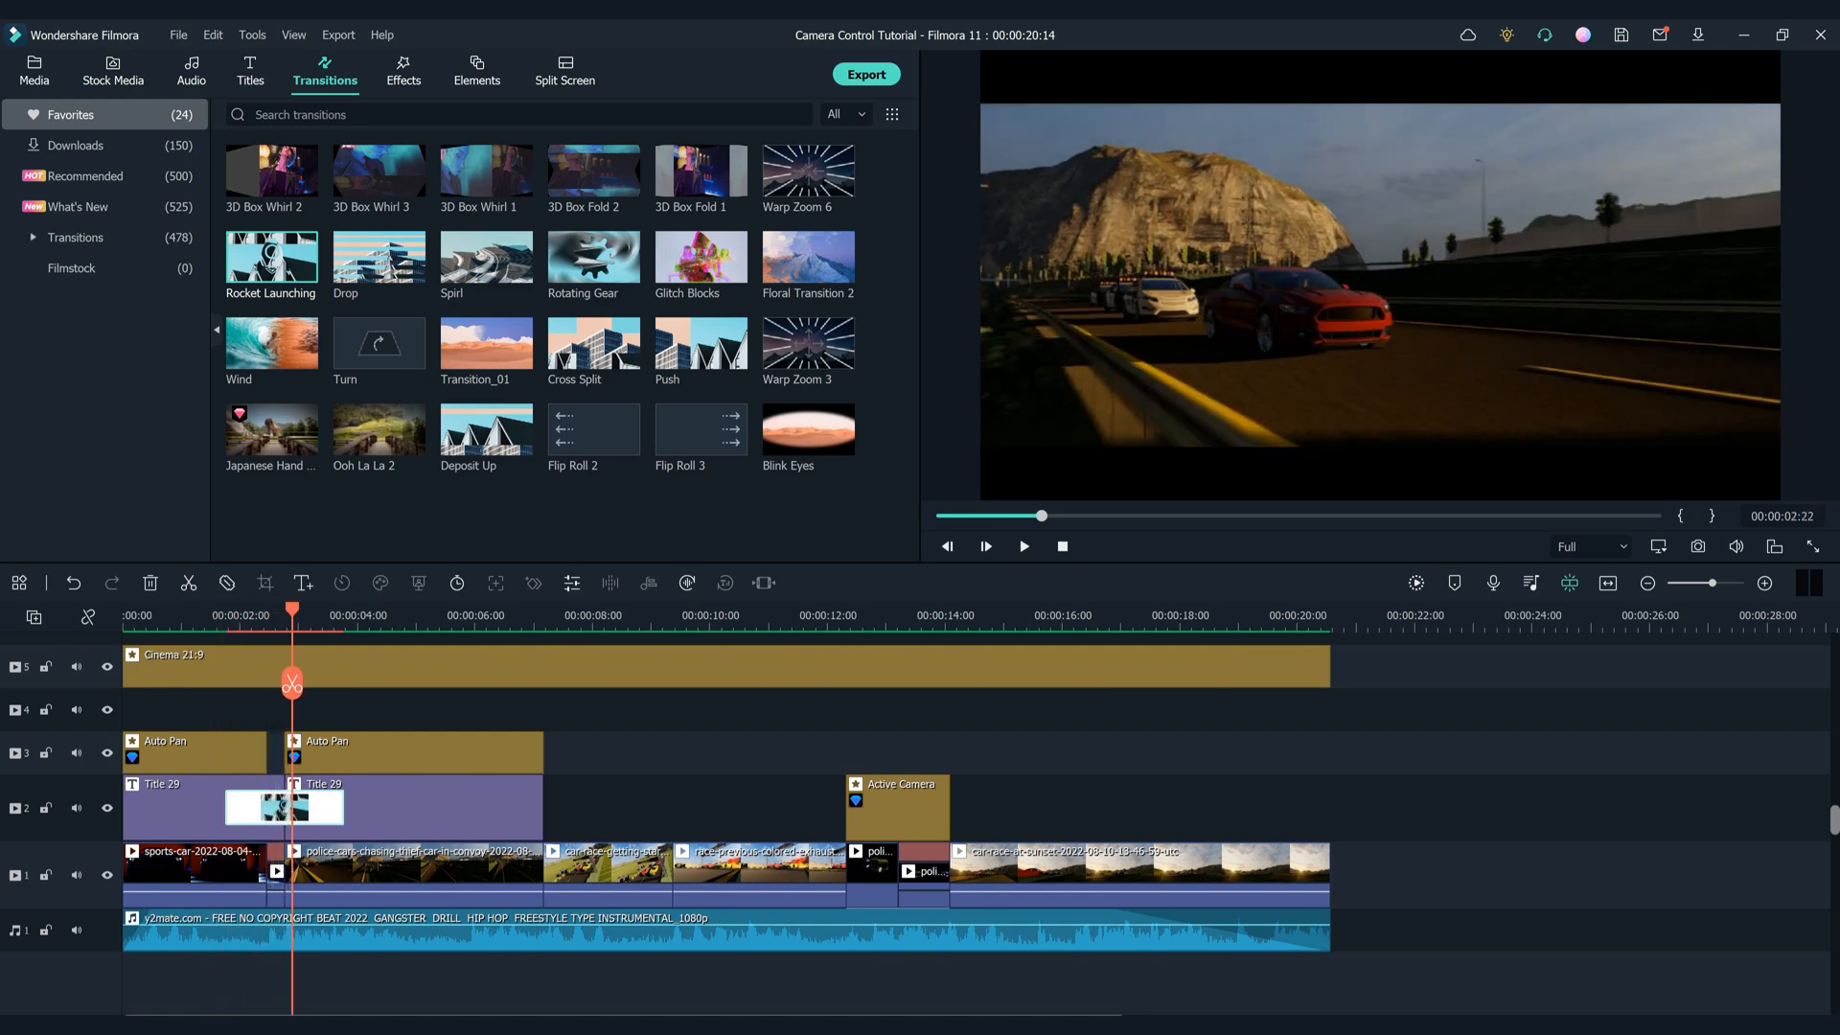
key("Right")
key("Right")
key("Right")
key("Right")
key("Right")
key("Right")
key("Right")
key("Right")
key("Right")
key("Right")
key("Right")
key("Right")
key("Right")
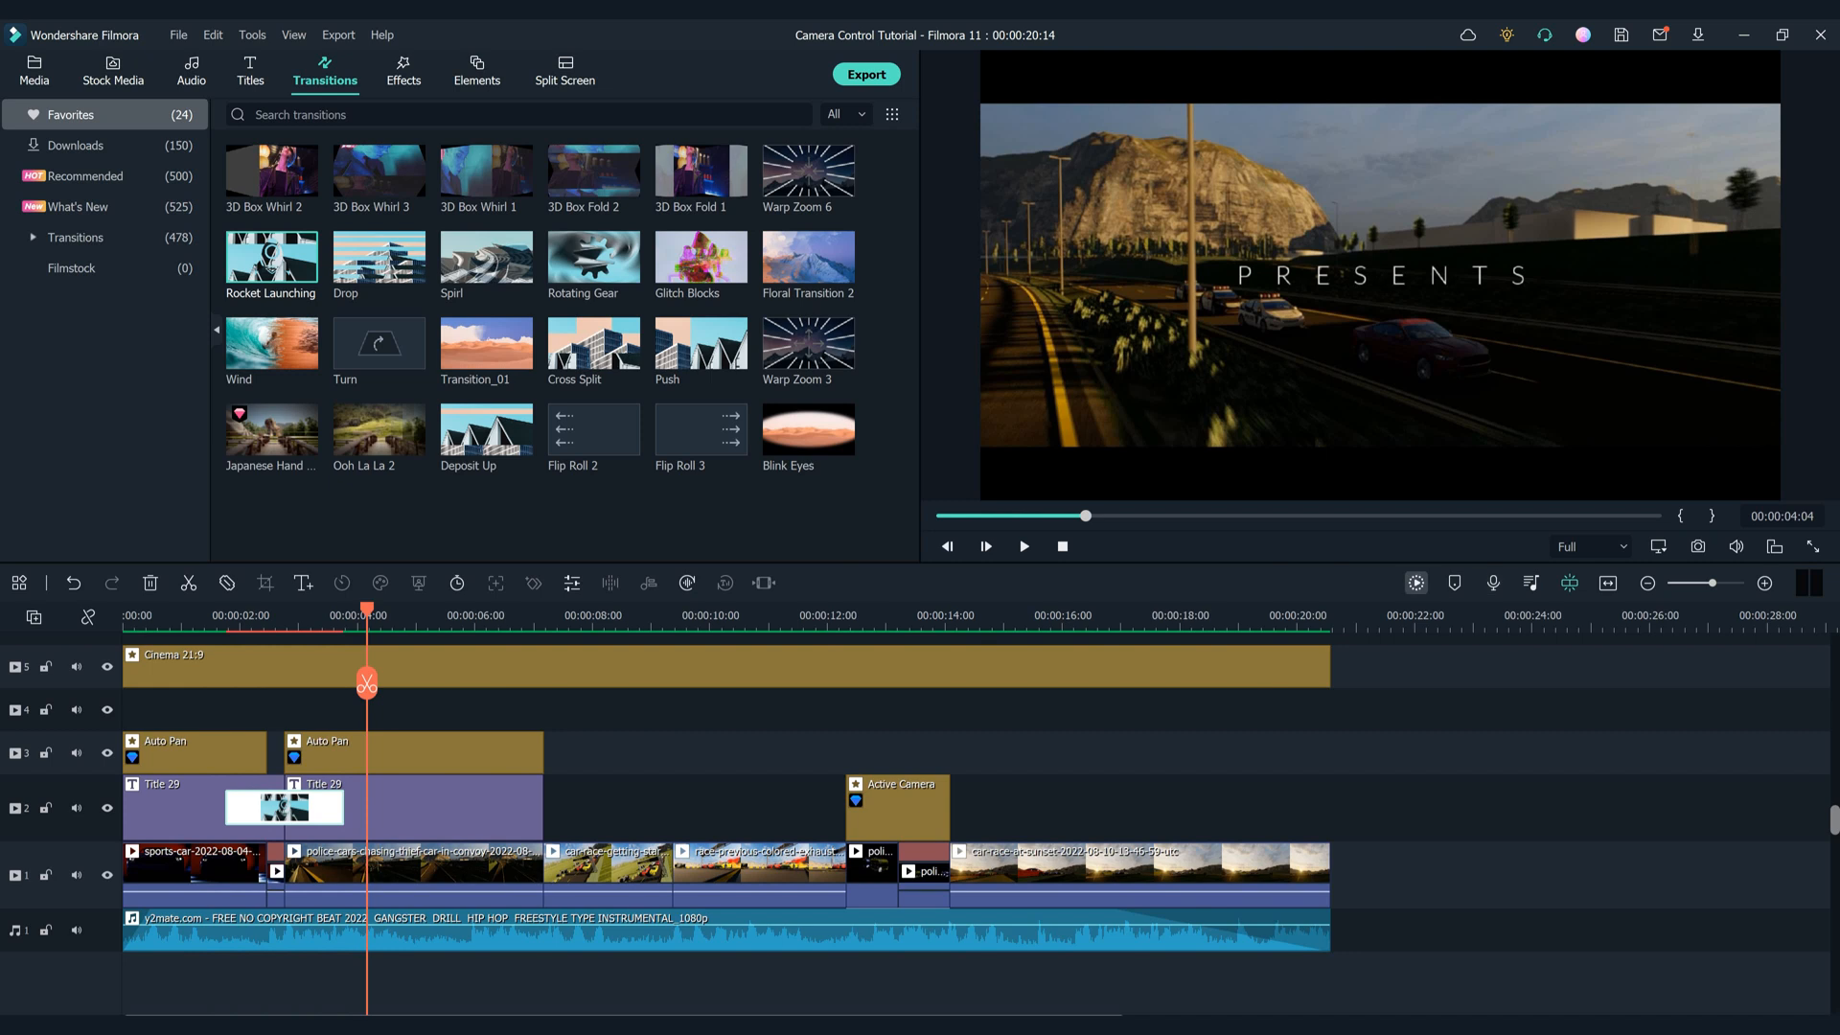
Render the timeline preview, save the project, and play back the Rocket Launching transition from the start
key("Return")
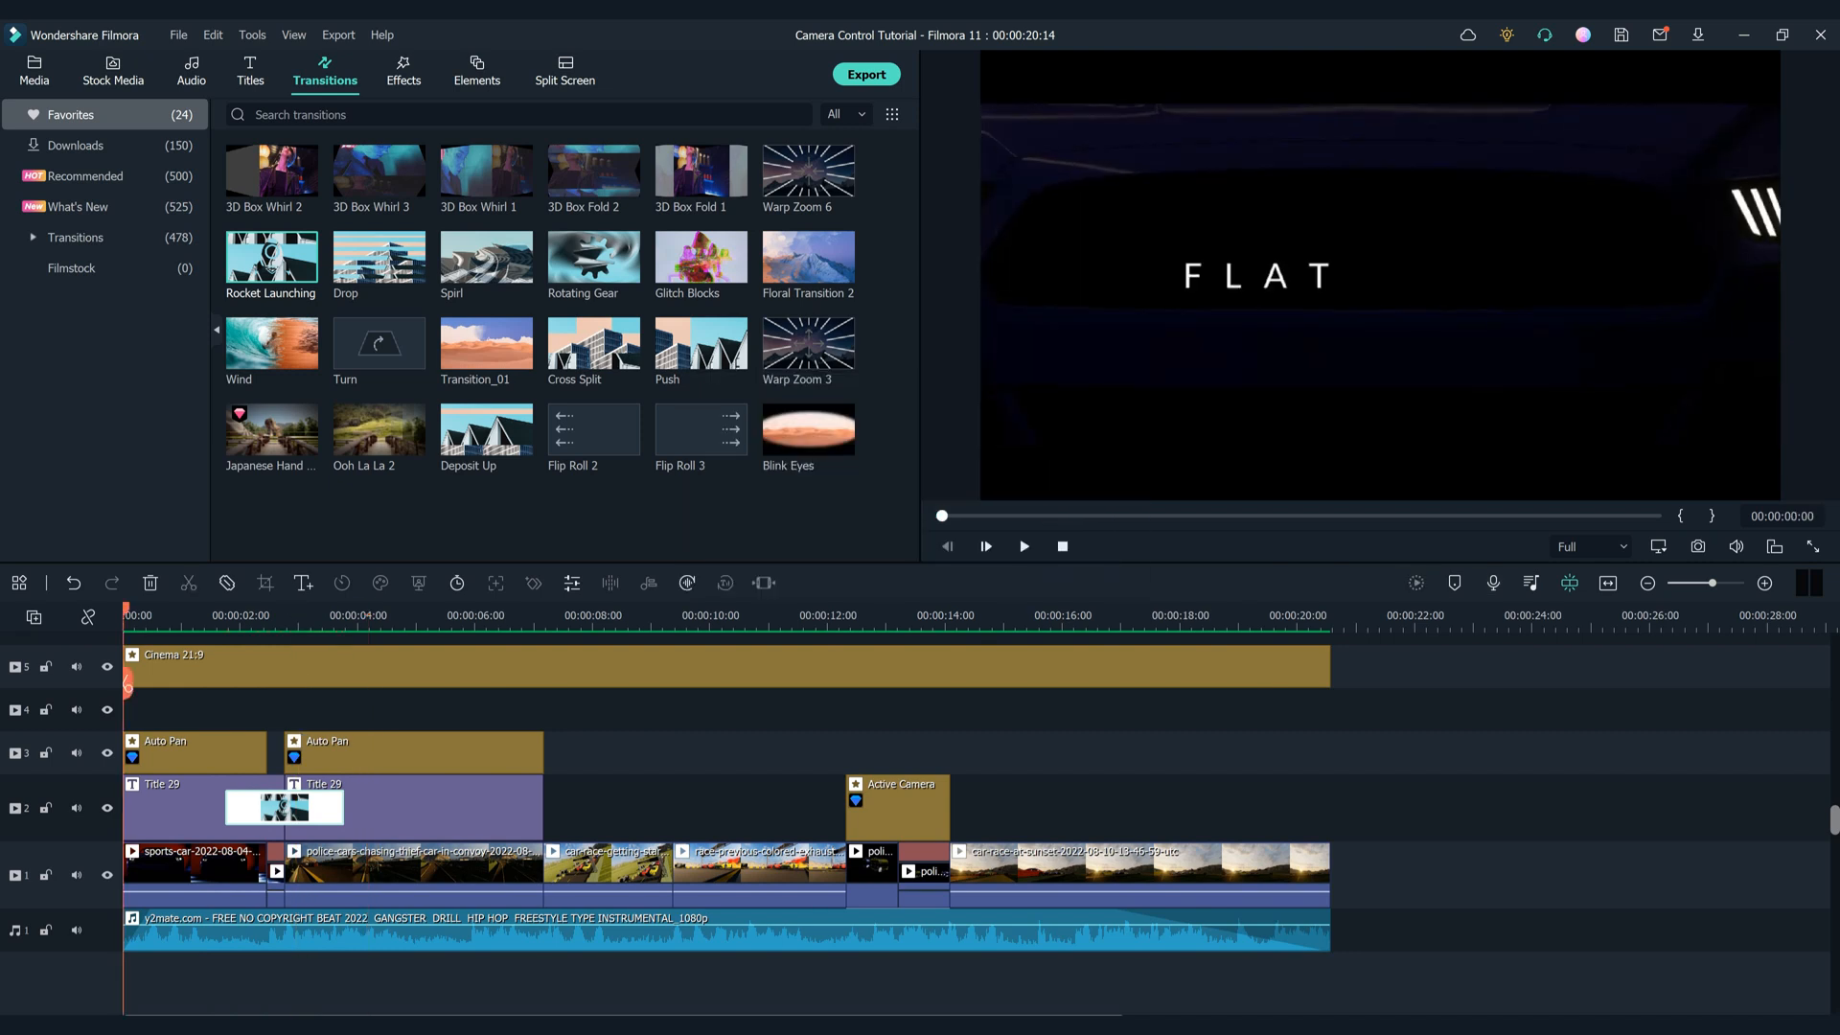
key("ctrl+s")
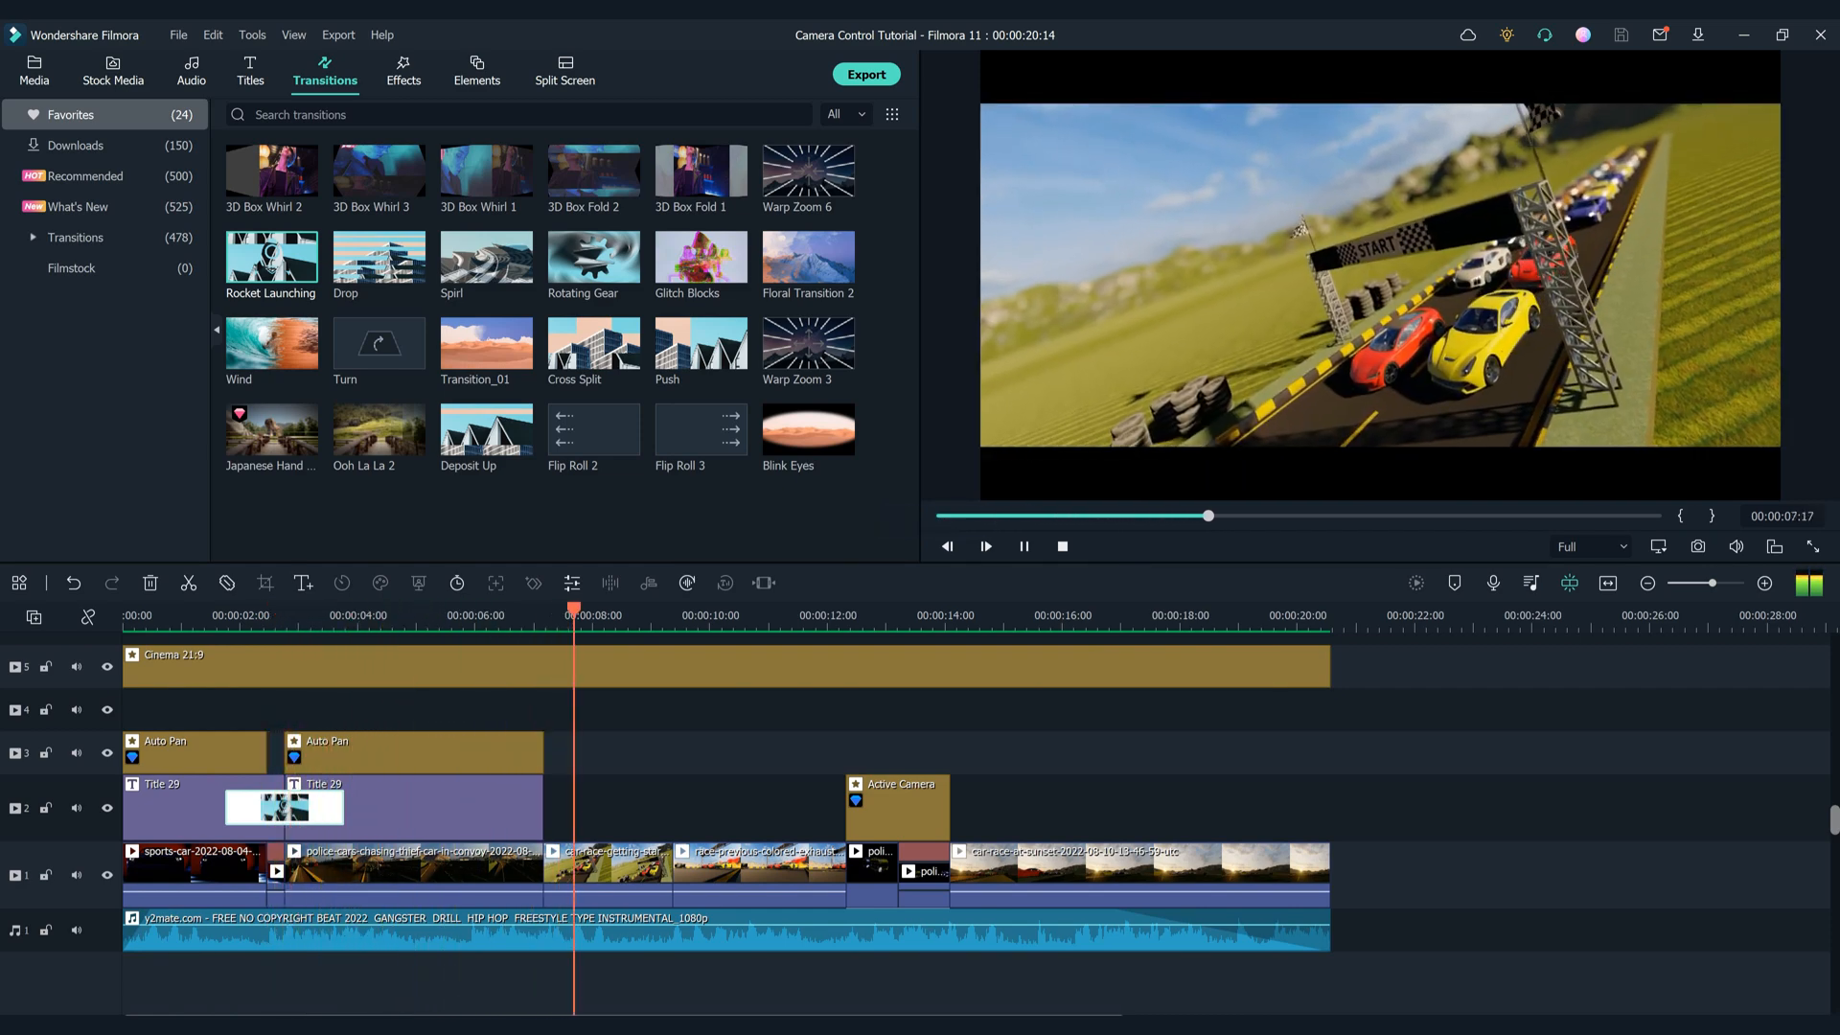
key("space")
key("Home")
key("space")
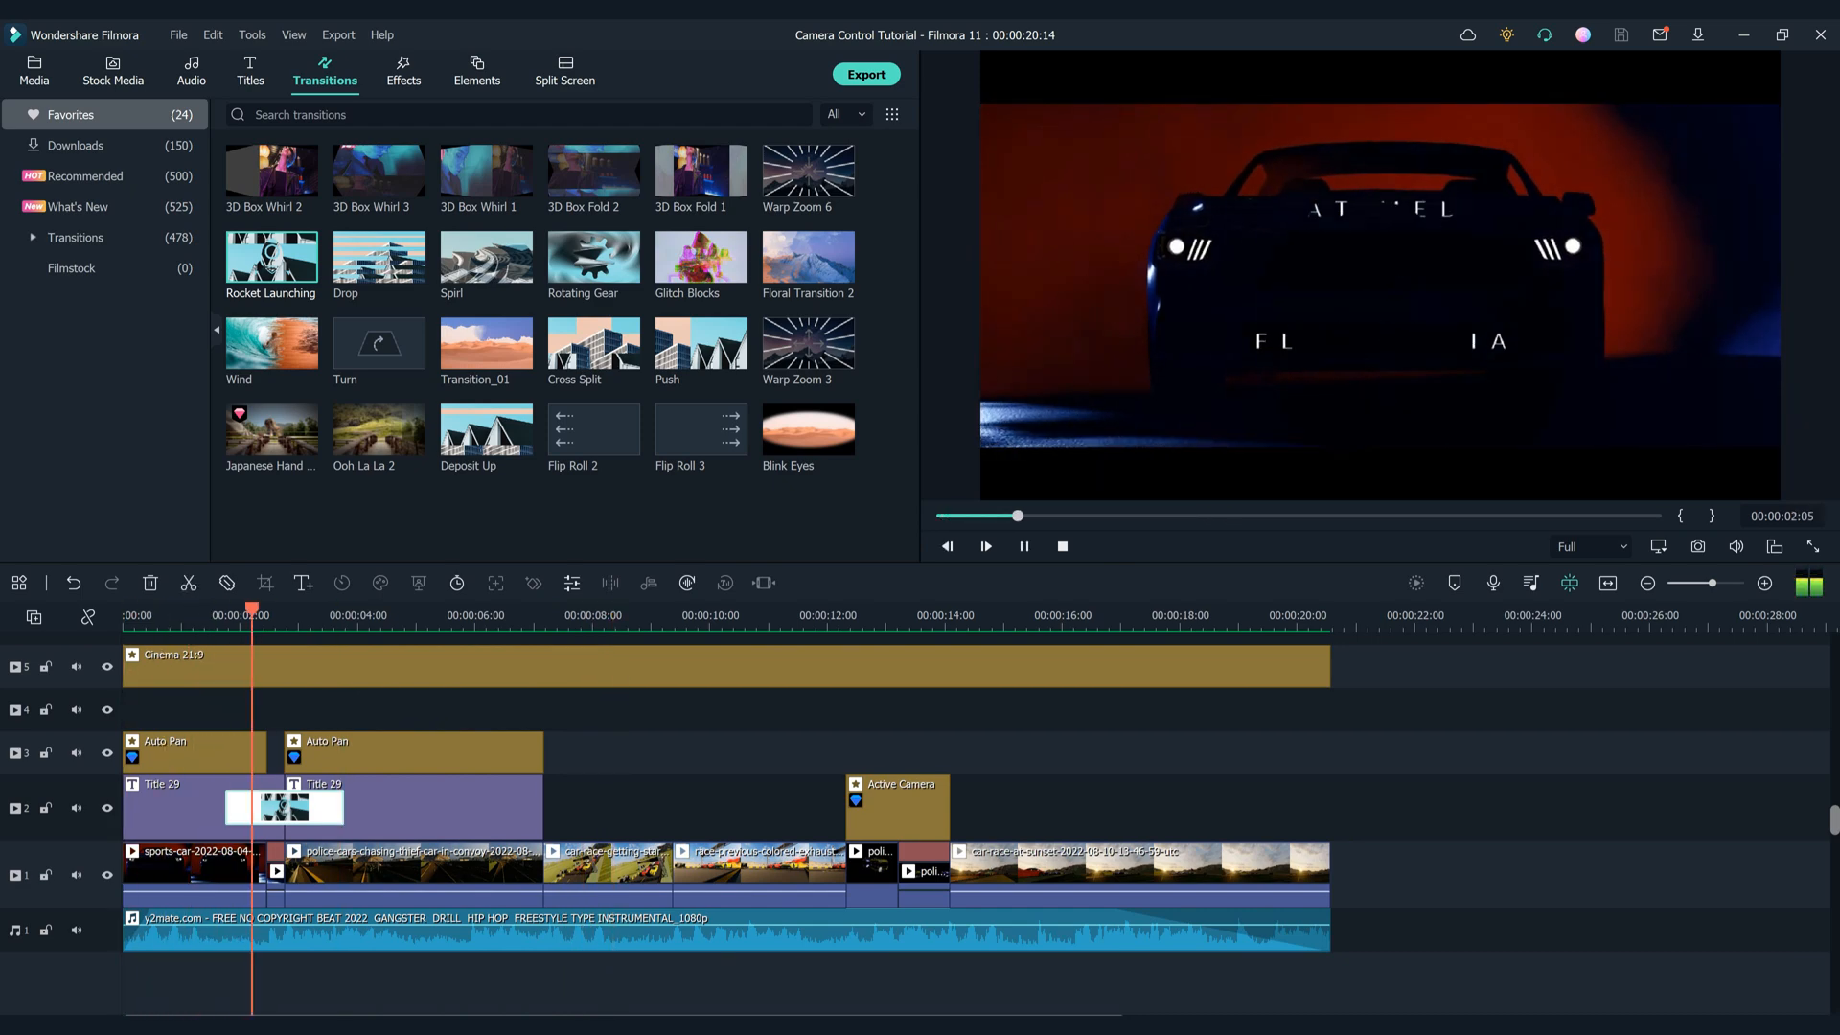
key("space")
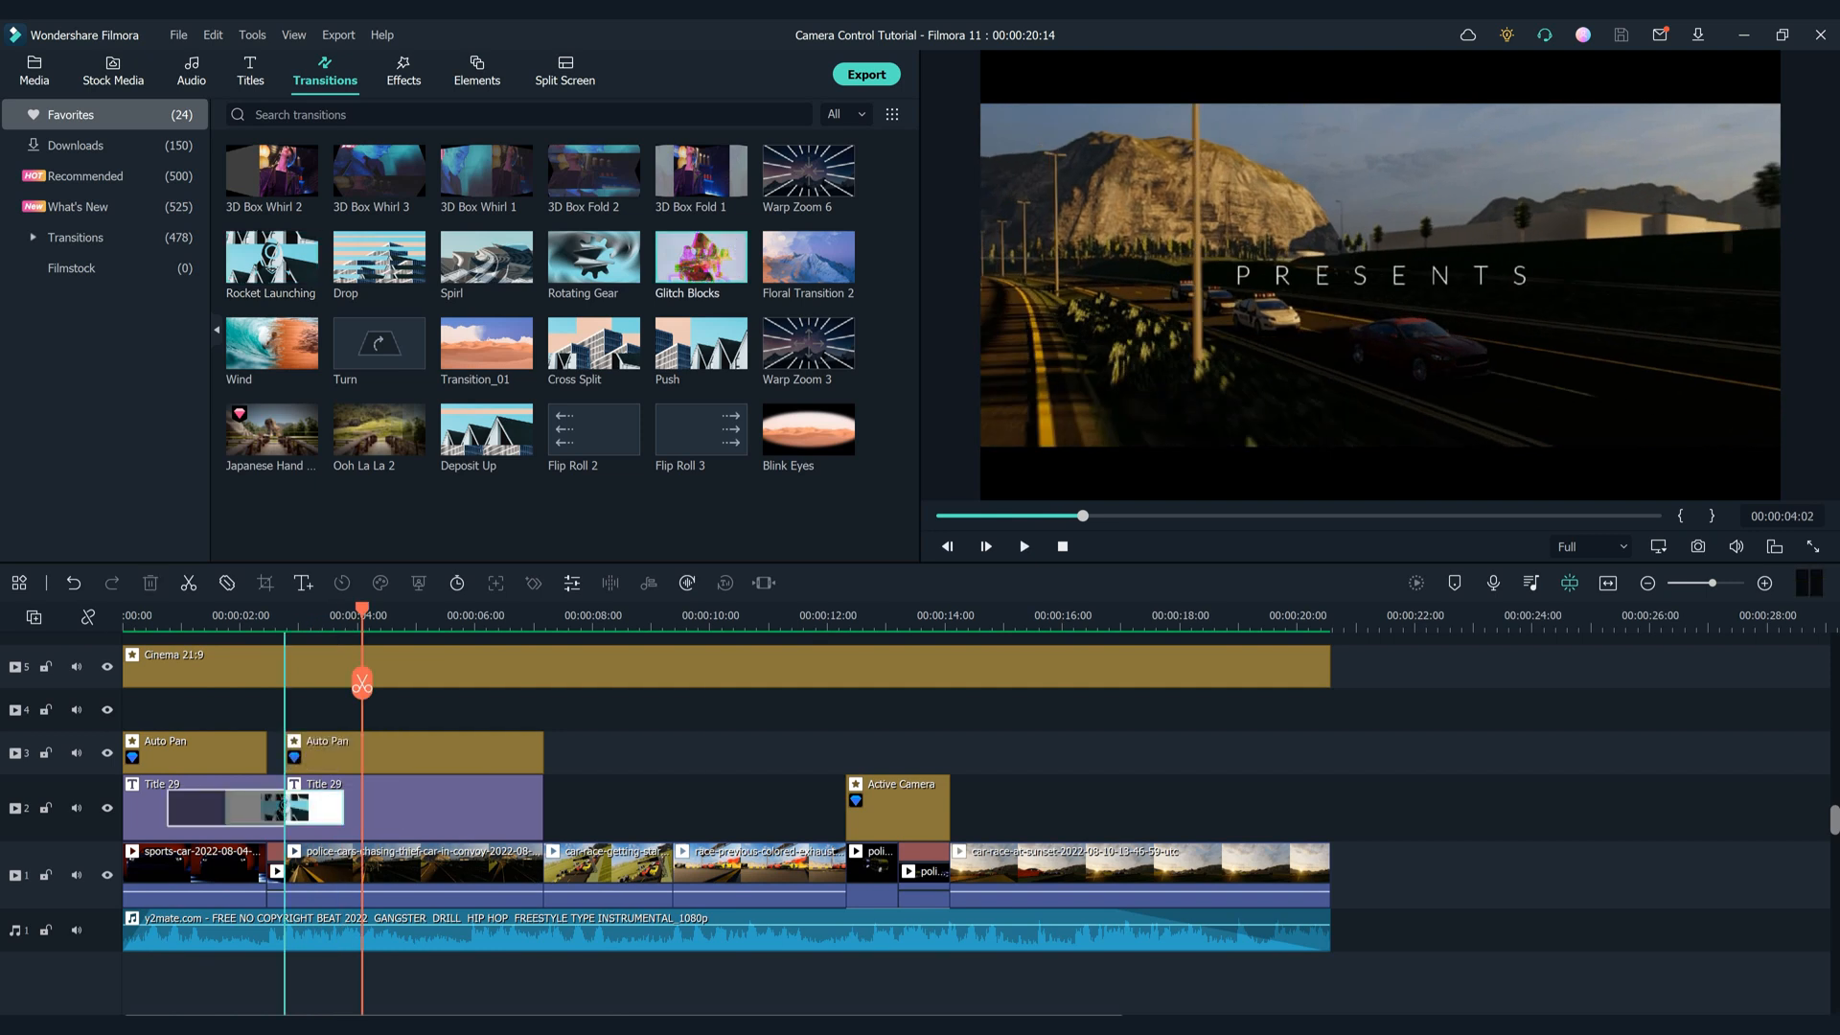
Replace the transition between the two titles with Glitch Blocks, save the project, and play back the rendered montage
left_click_drag(349, 807, 240, 809)
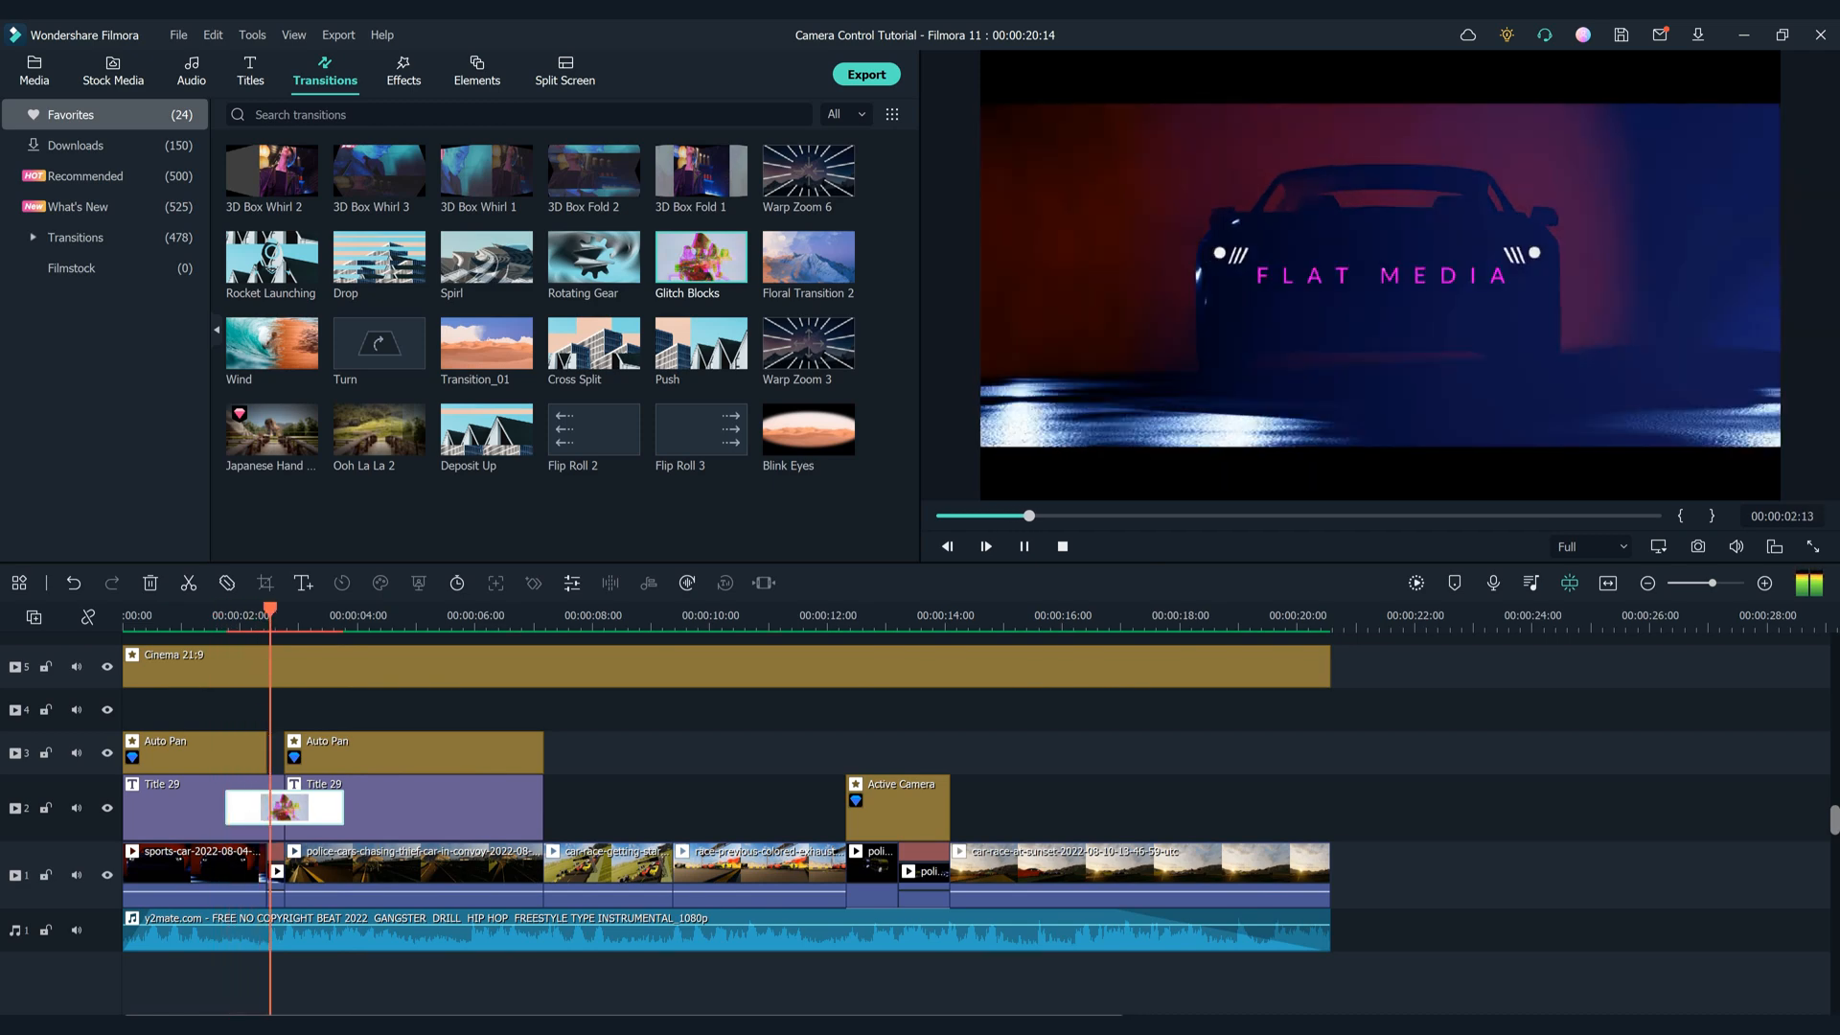
key("space")
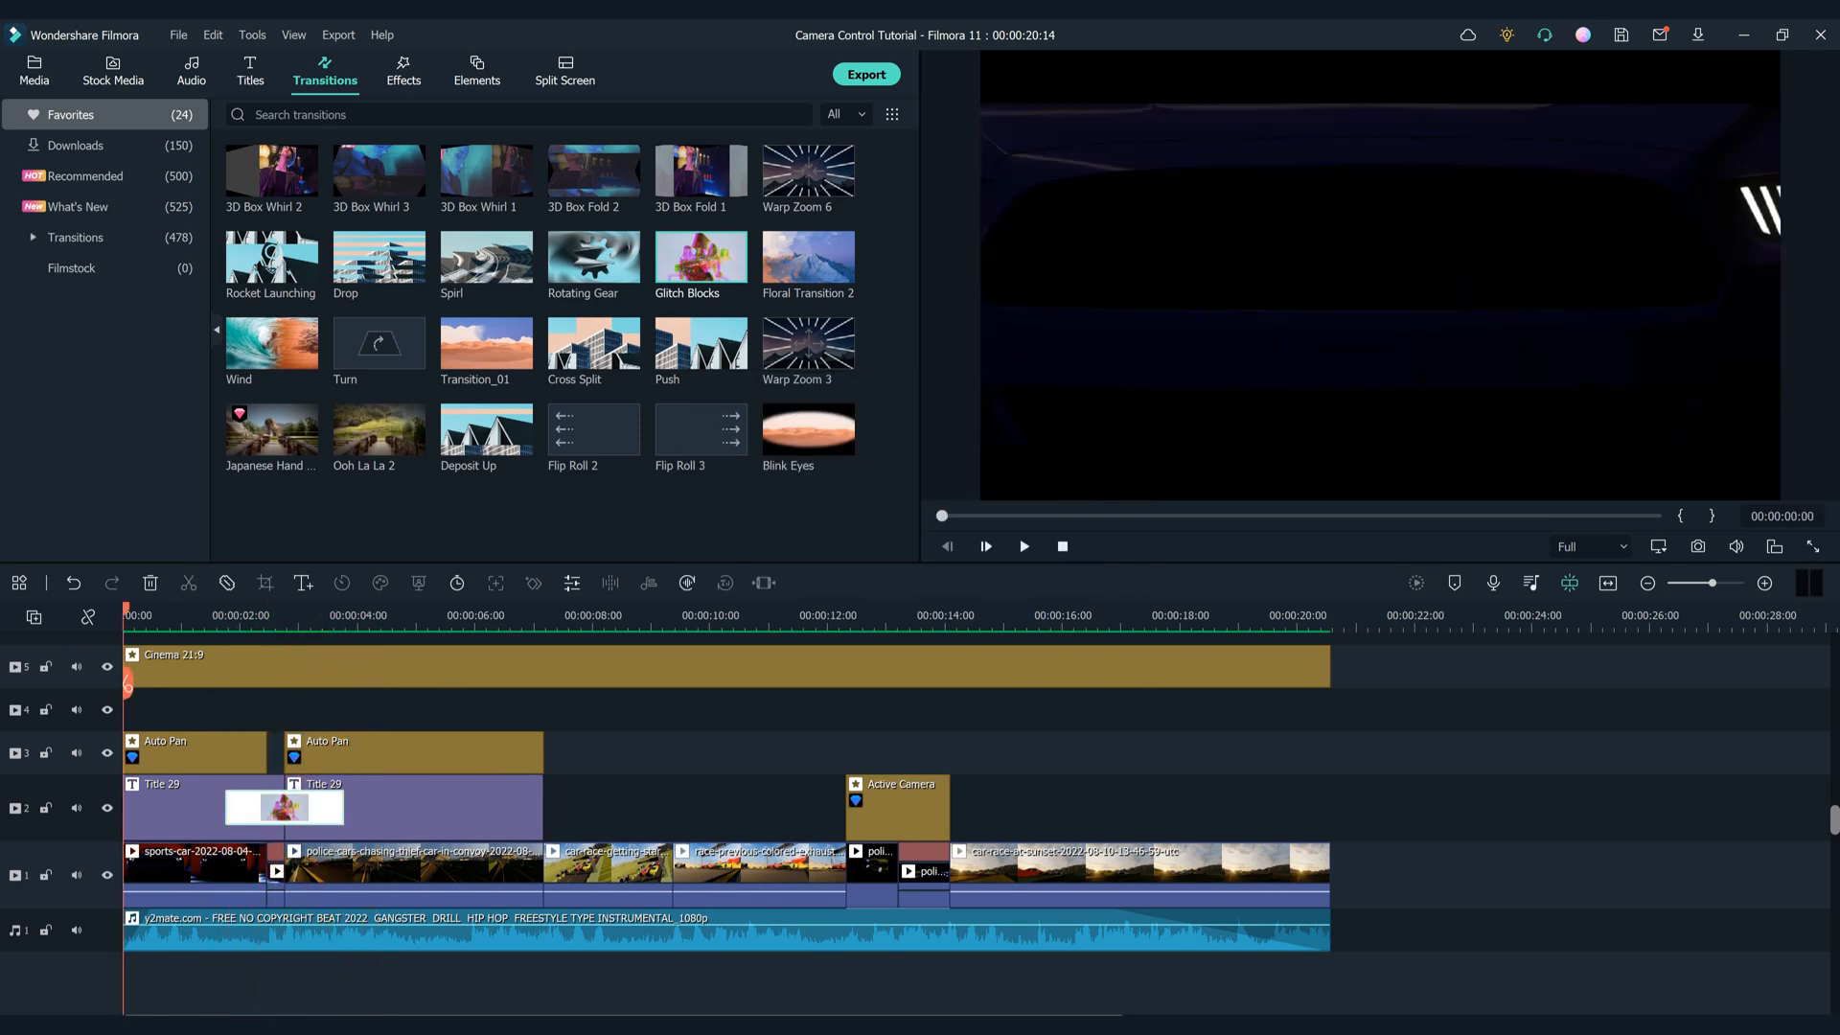
key("ctrl+s")
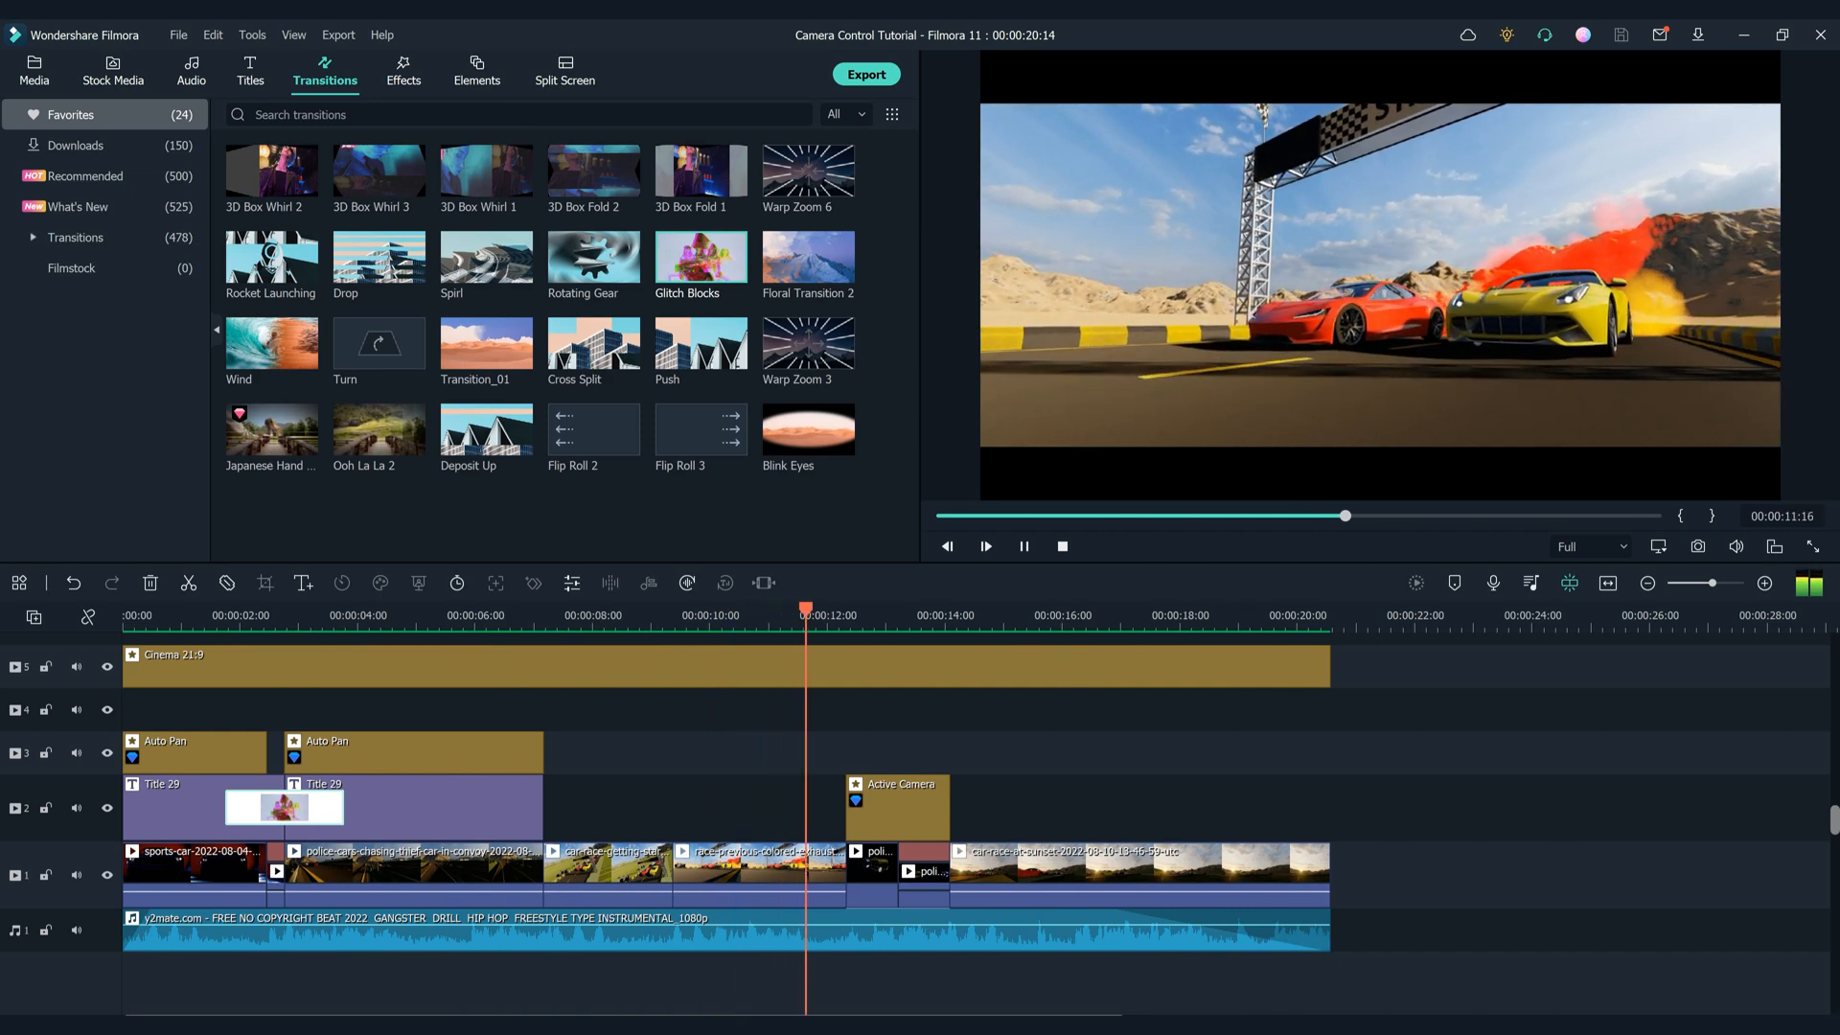
key("space")
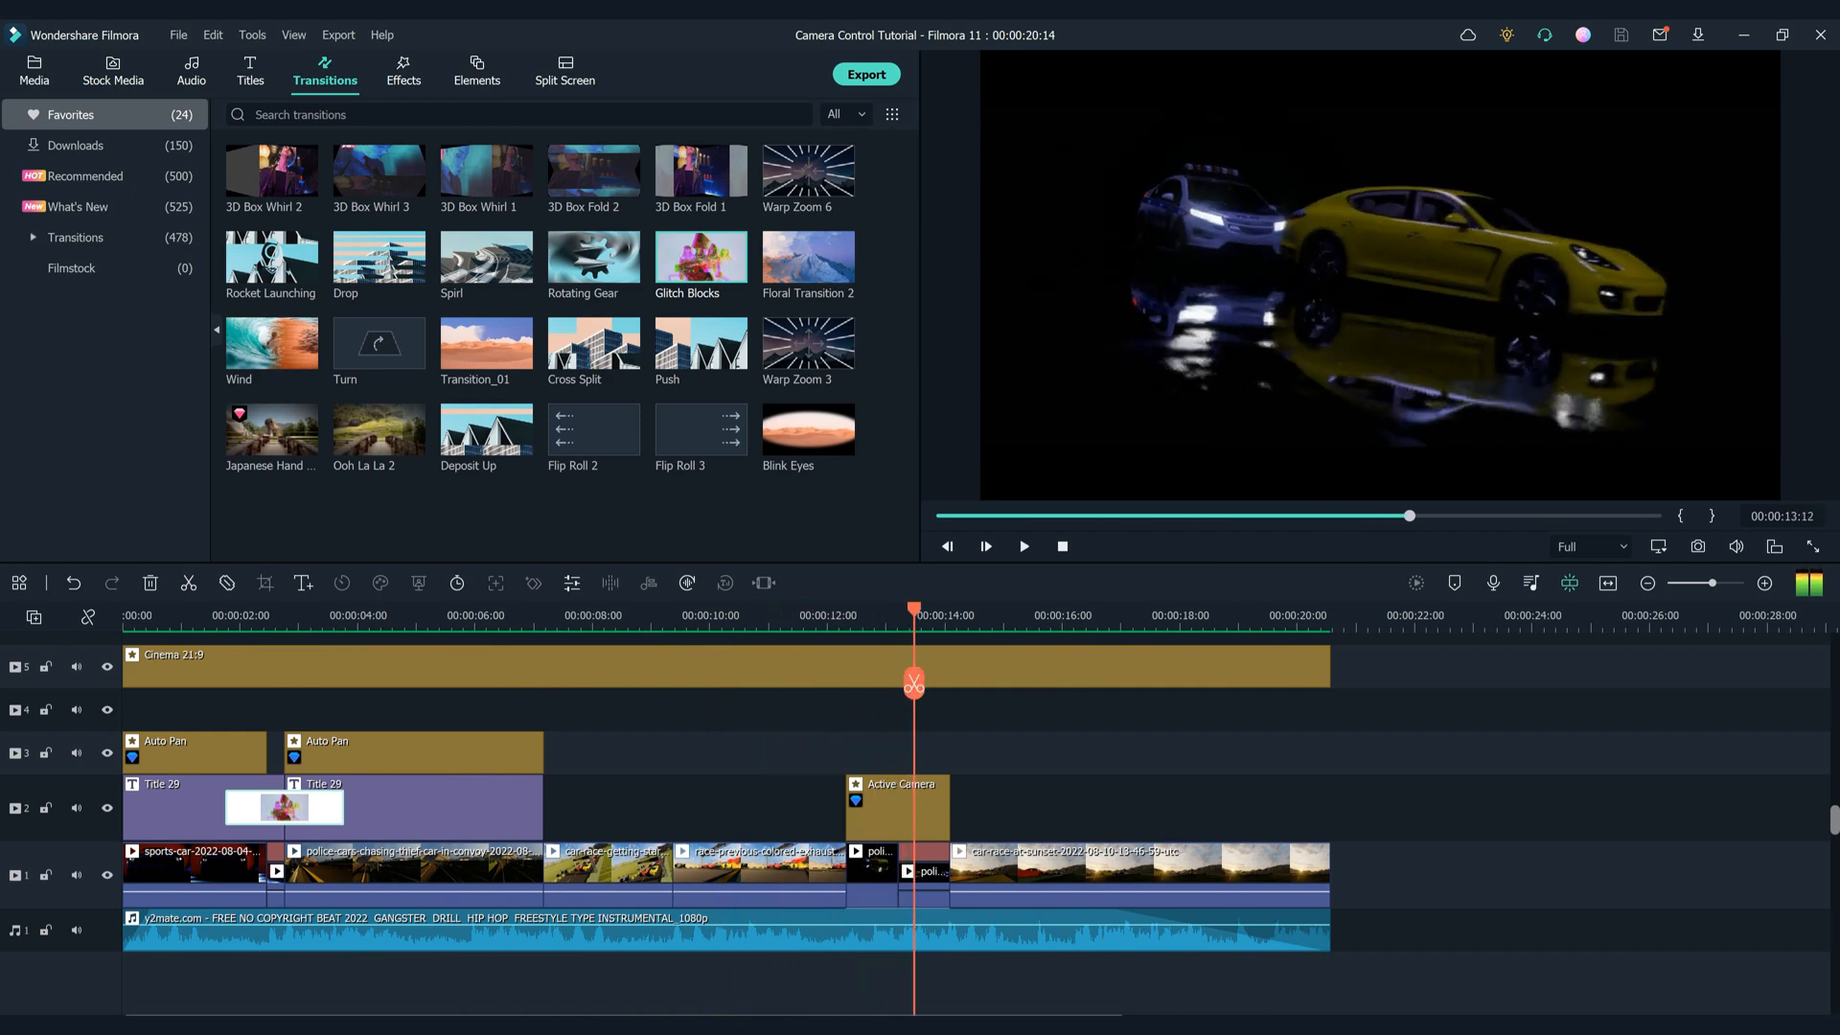
Review the start of the first police-car-chase clip and park the playhead at 00:00:12:14
left_click(841, 616)
scroll(841, 616, "up", 3)
key("space")
key("space")
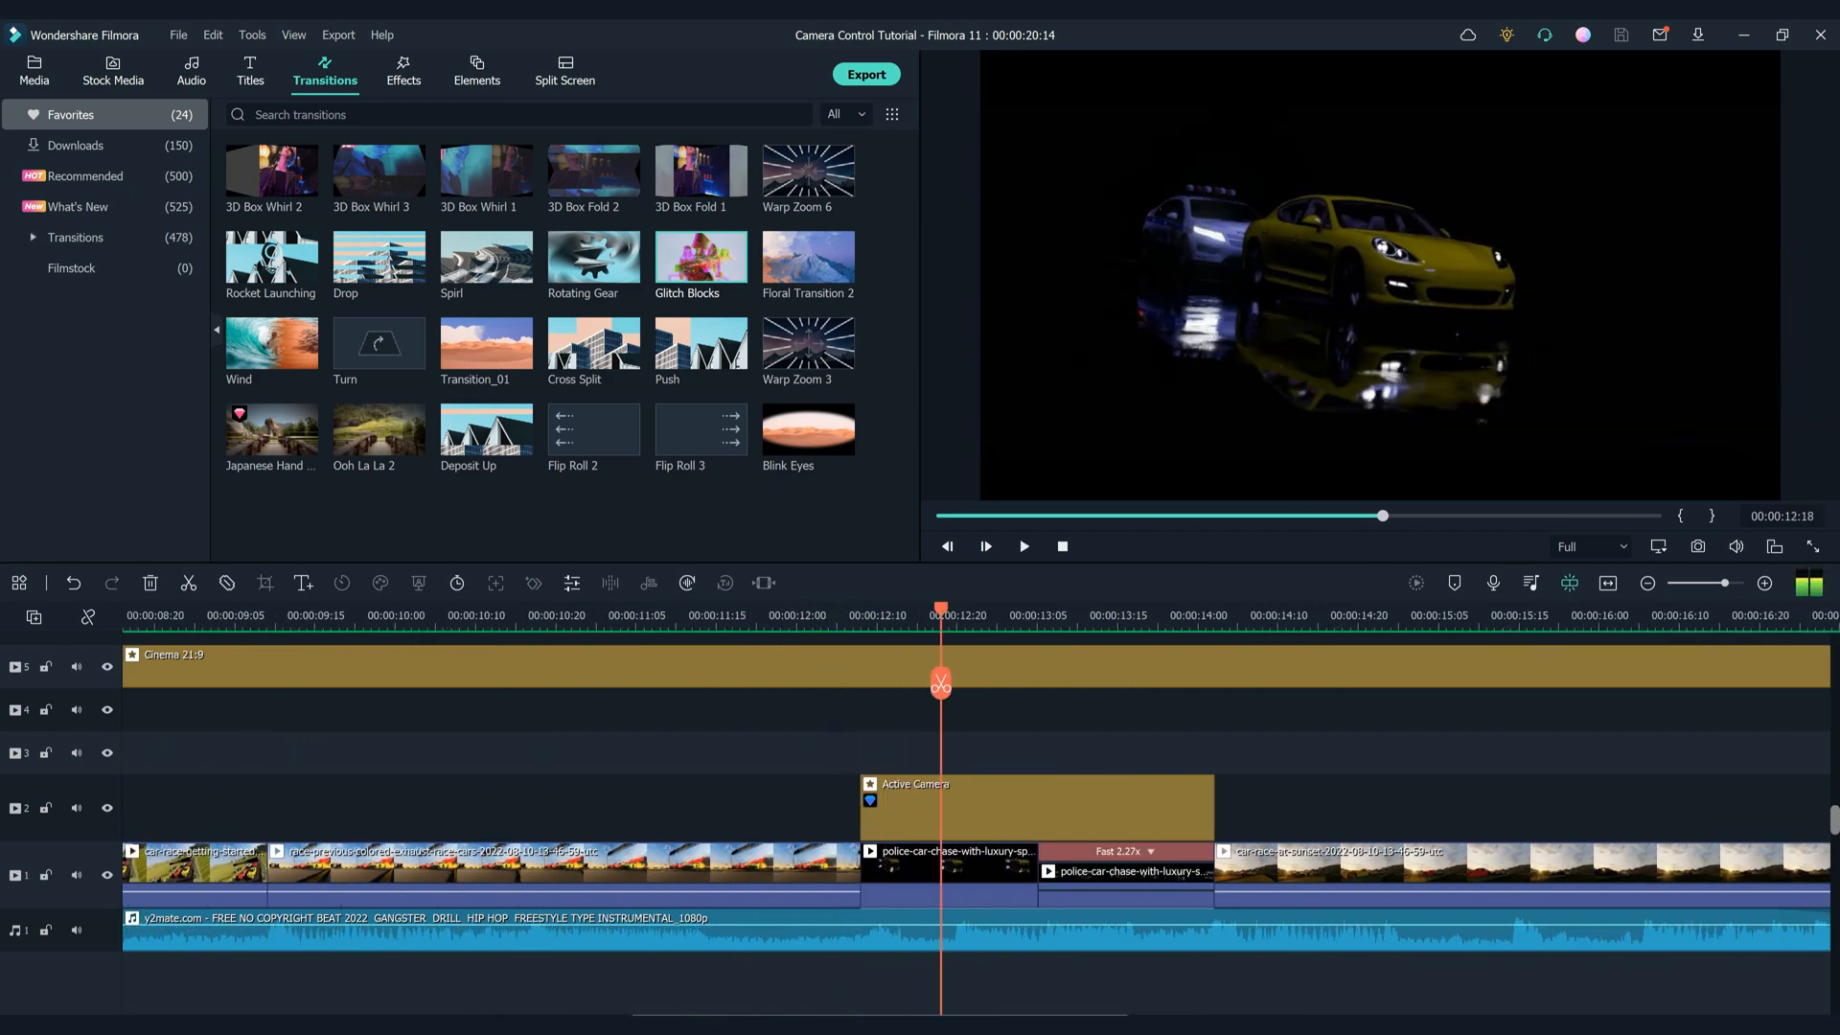
key("Left")
key("Left")
key("Left")
key("Left")
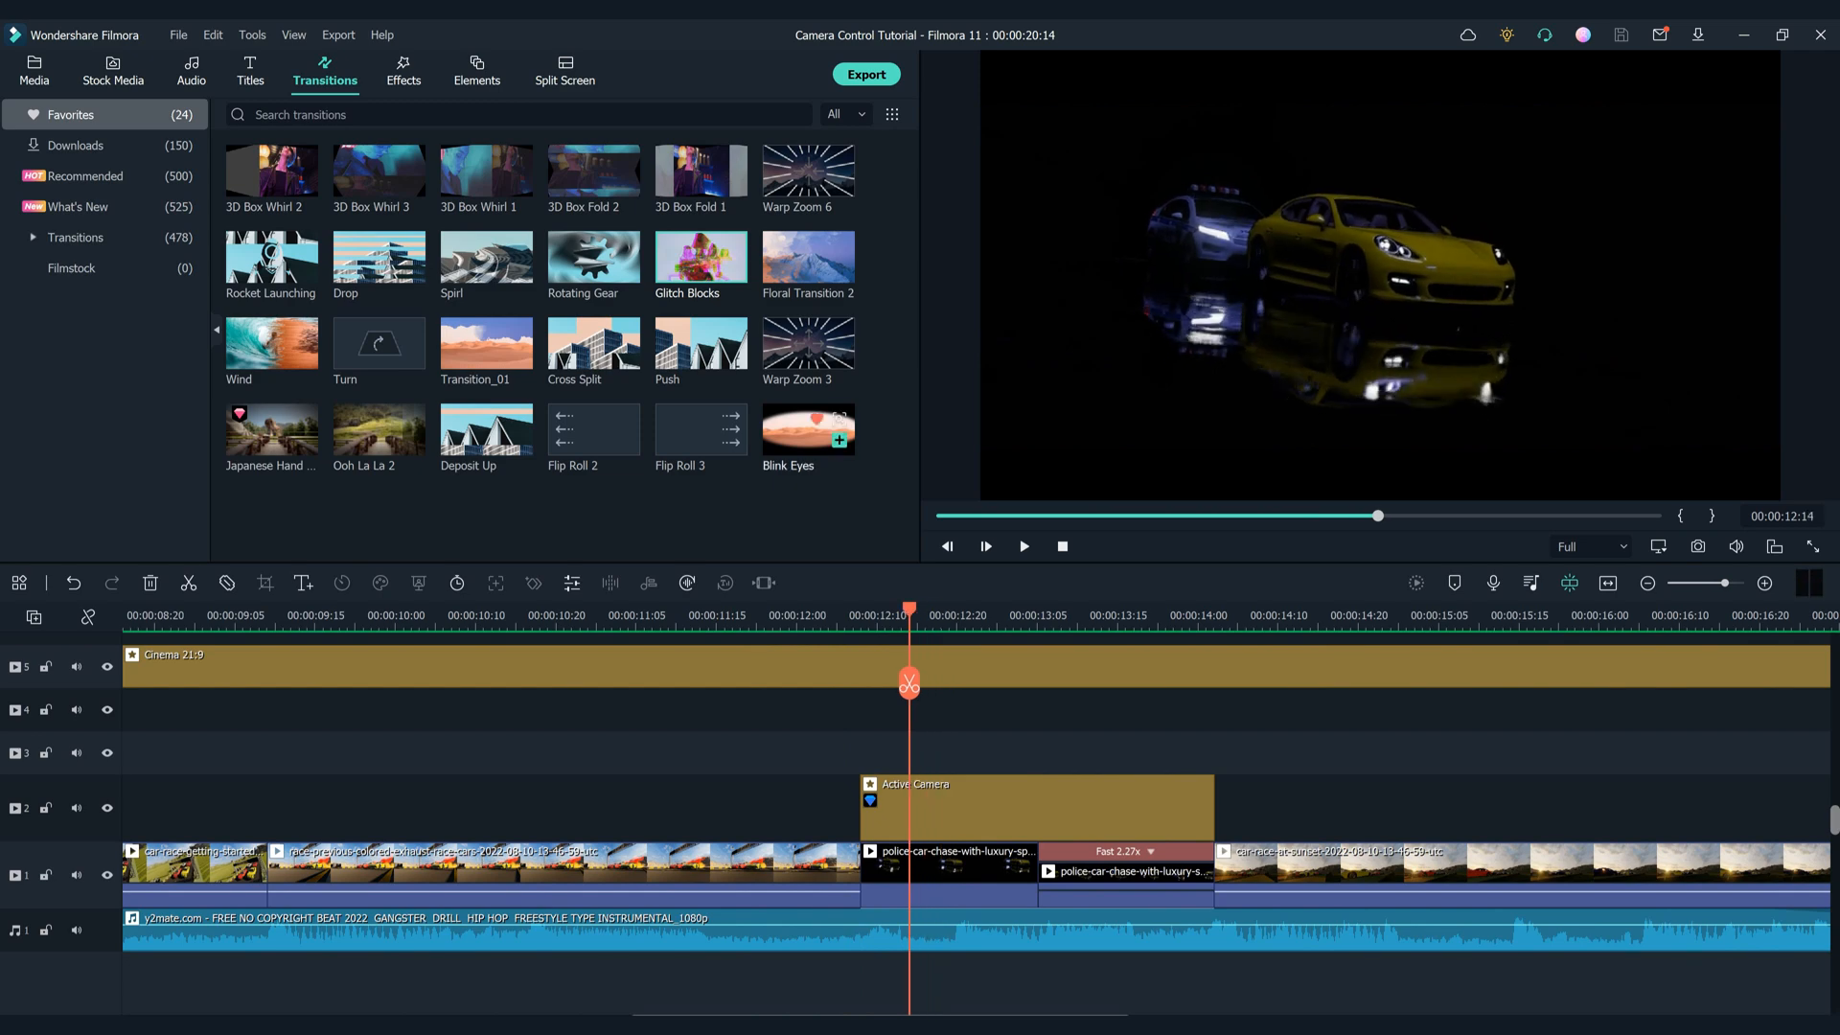
Search the effects for chaos, add Chaos 1 on track 3 from the first police-car-chase clip's start, and trim its end to the playhead
left_click(404, 72)
left_click(76, 145)
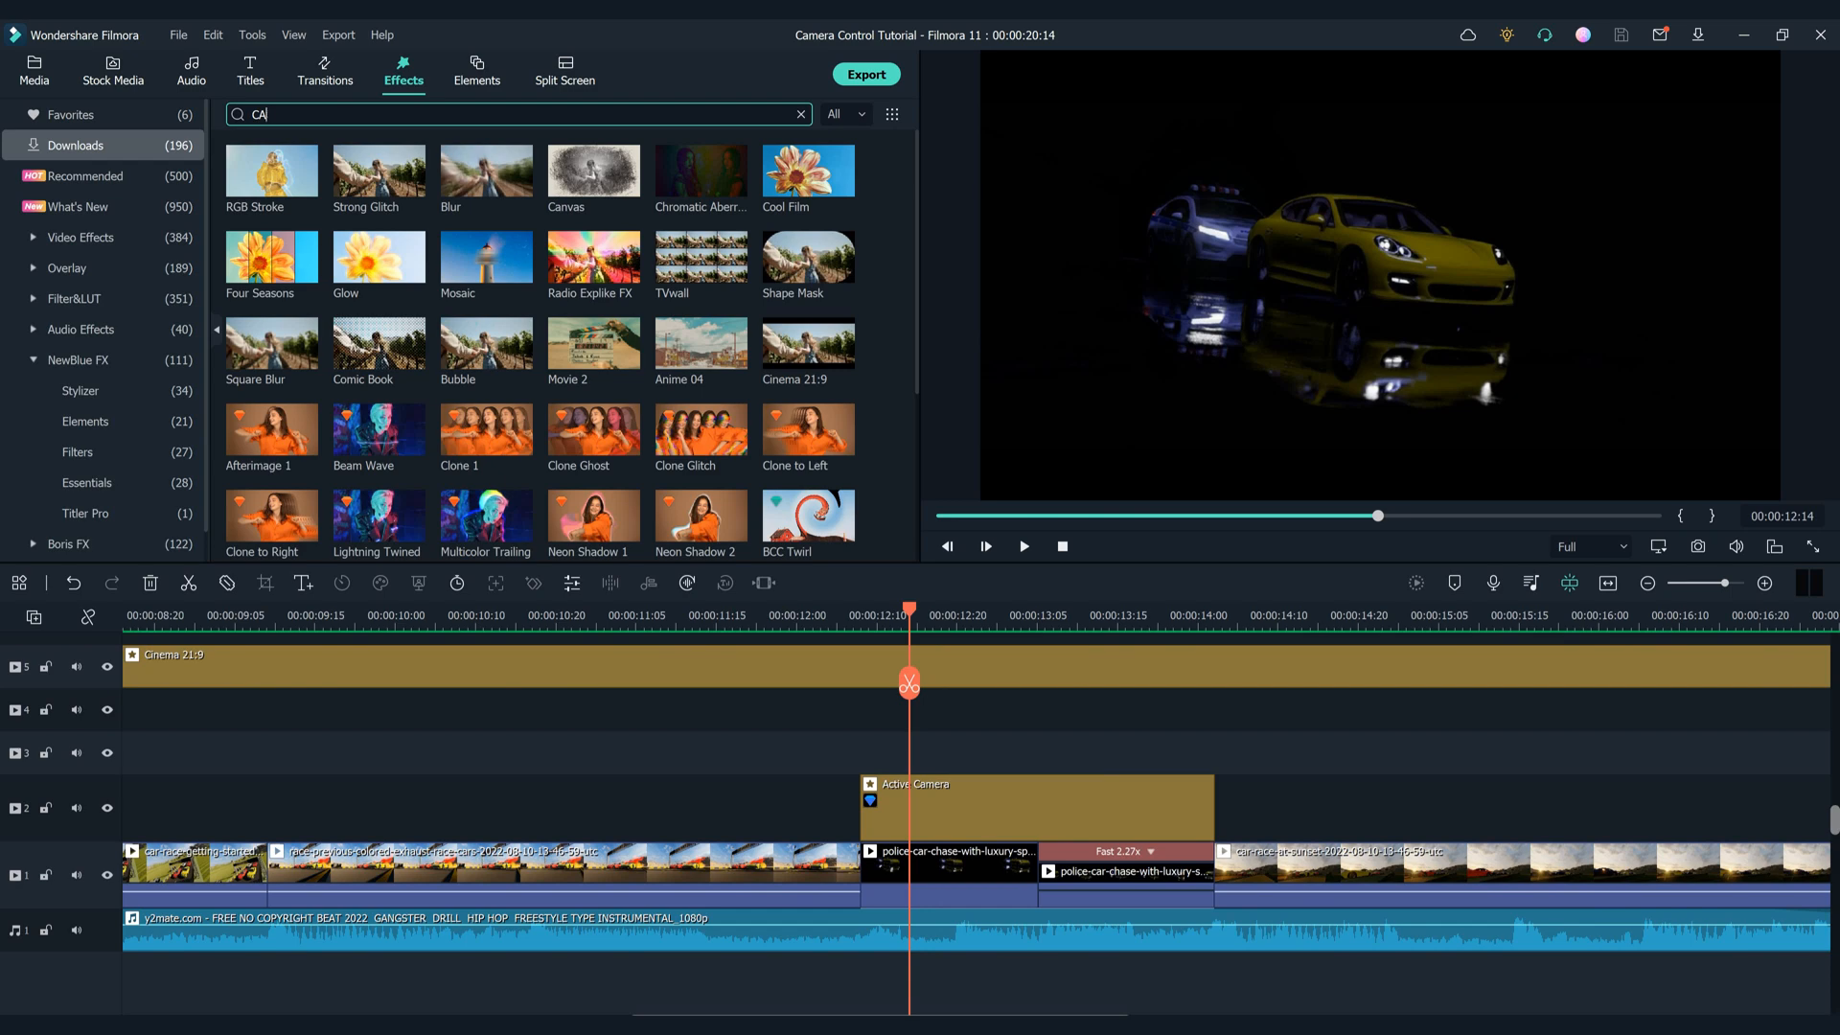
type("CHAOS")
left_click(86, 177)
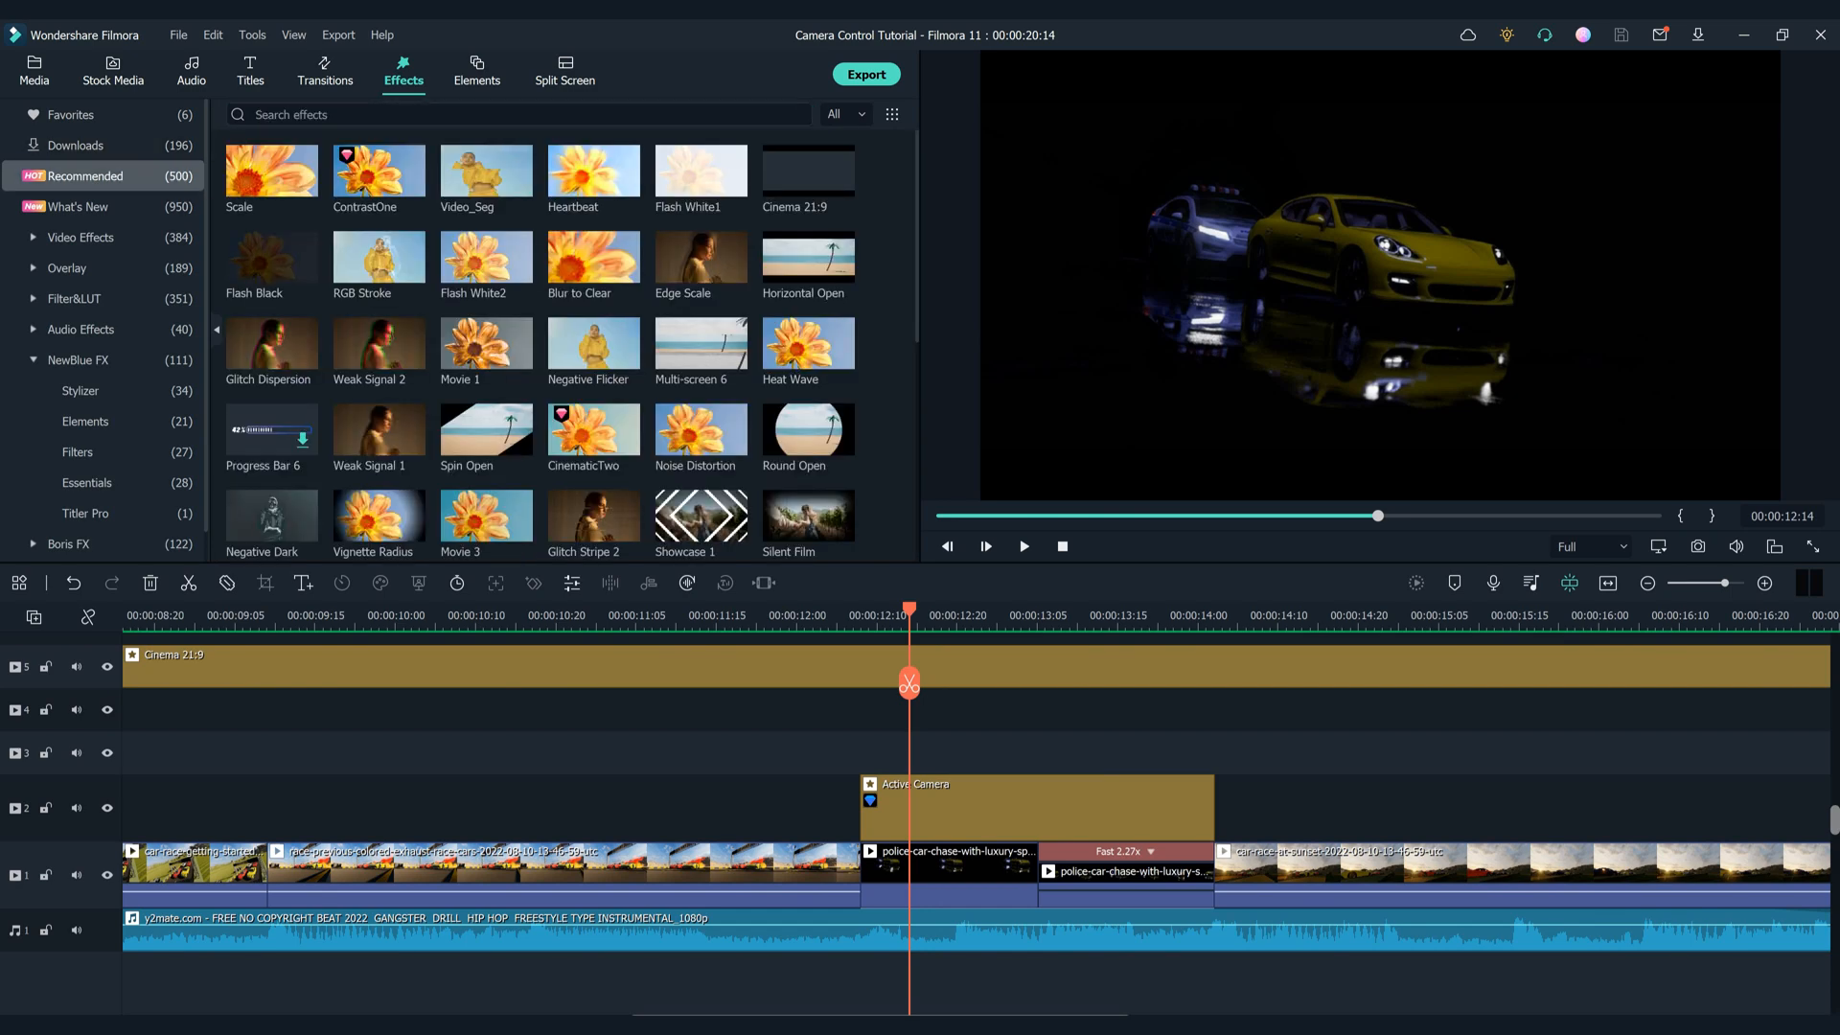
type("chaos")
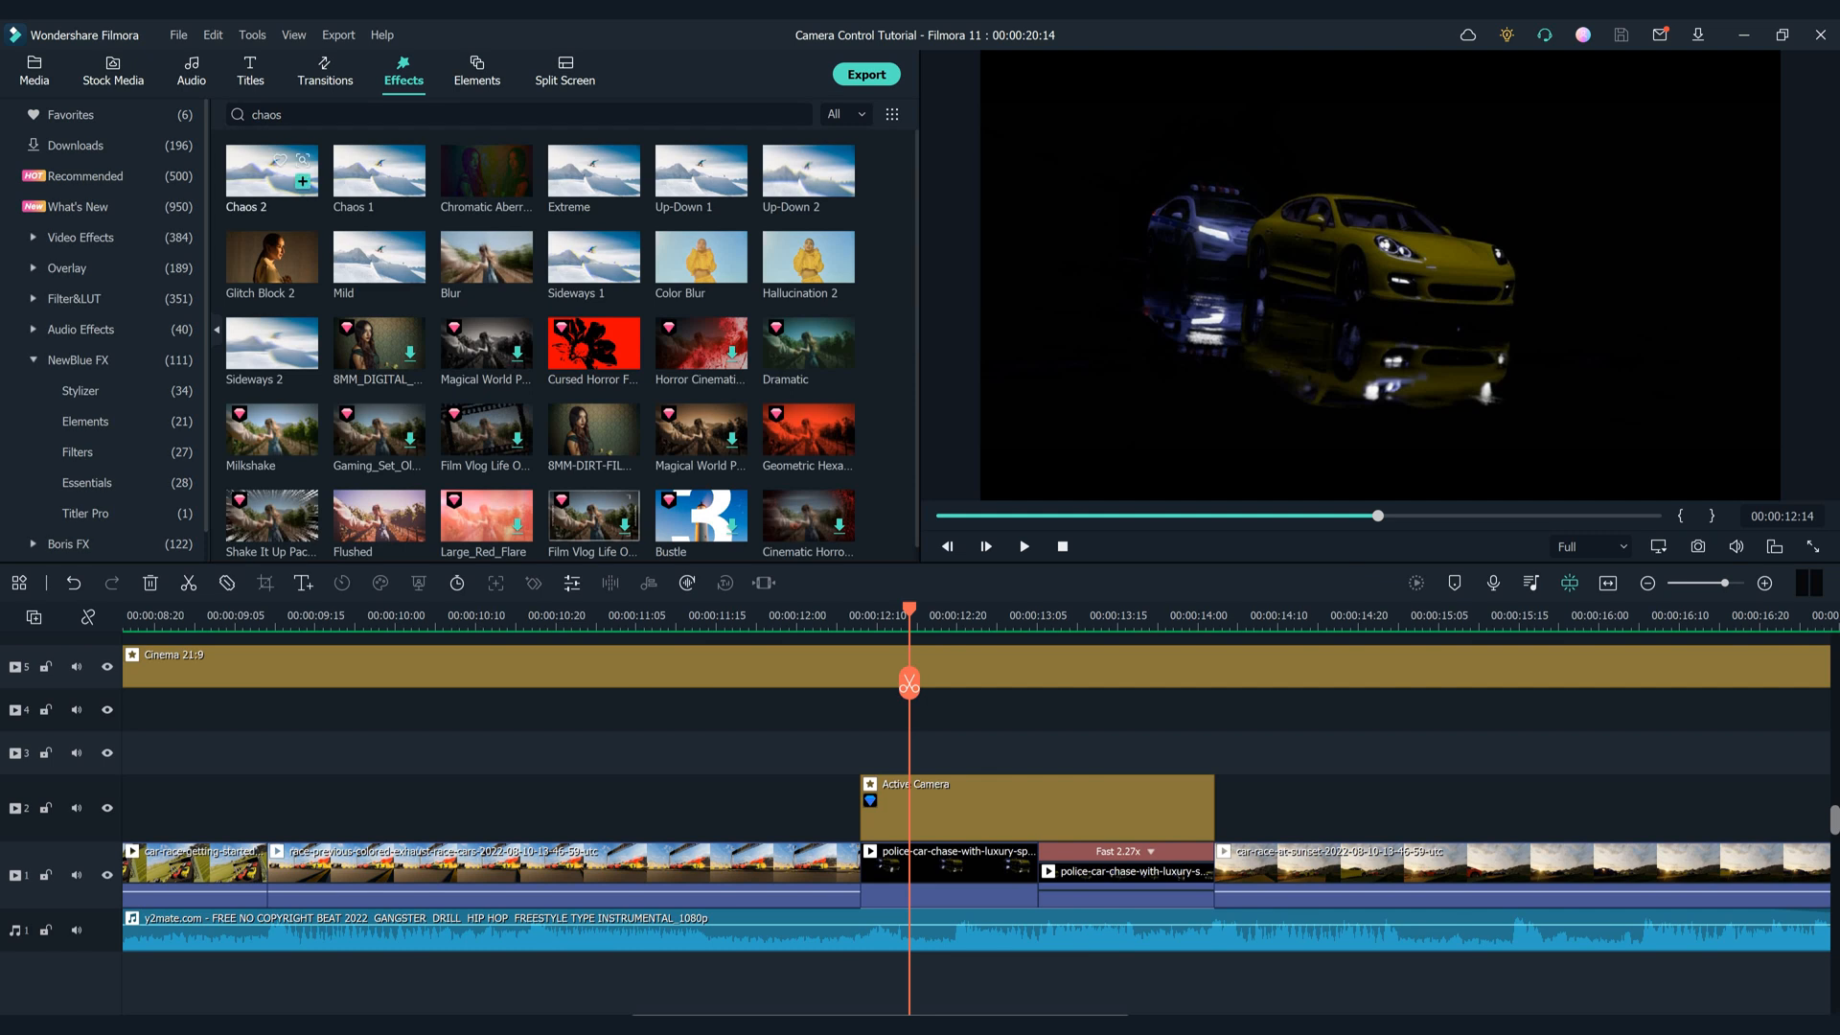
left_click(409, 181)
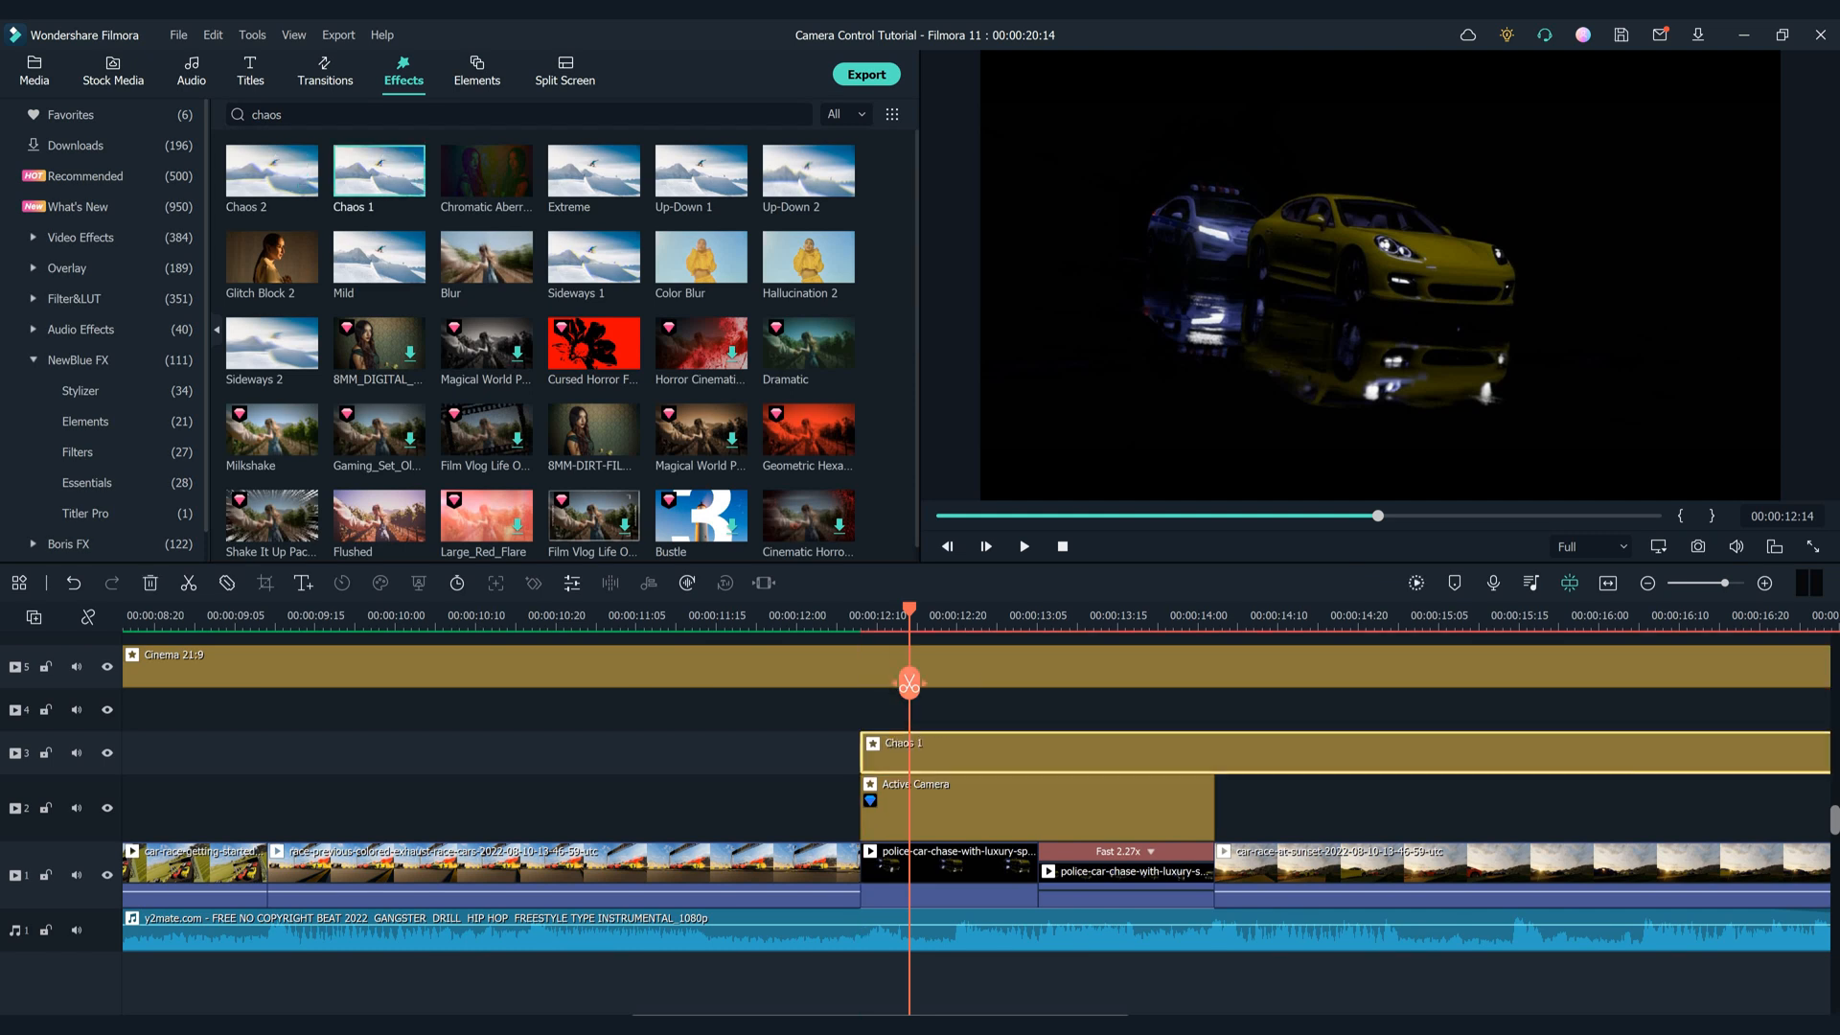
key("Delete")
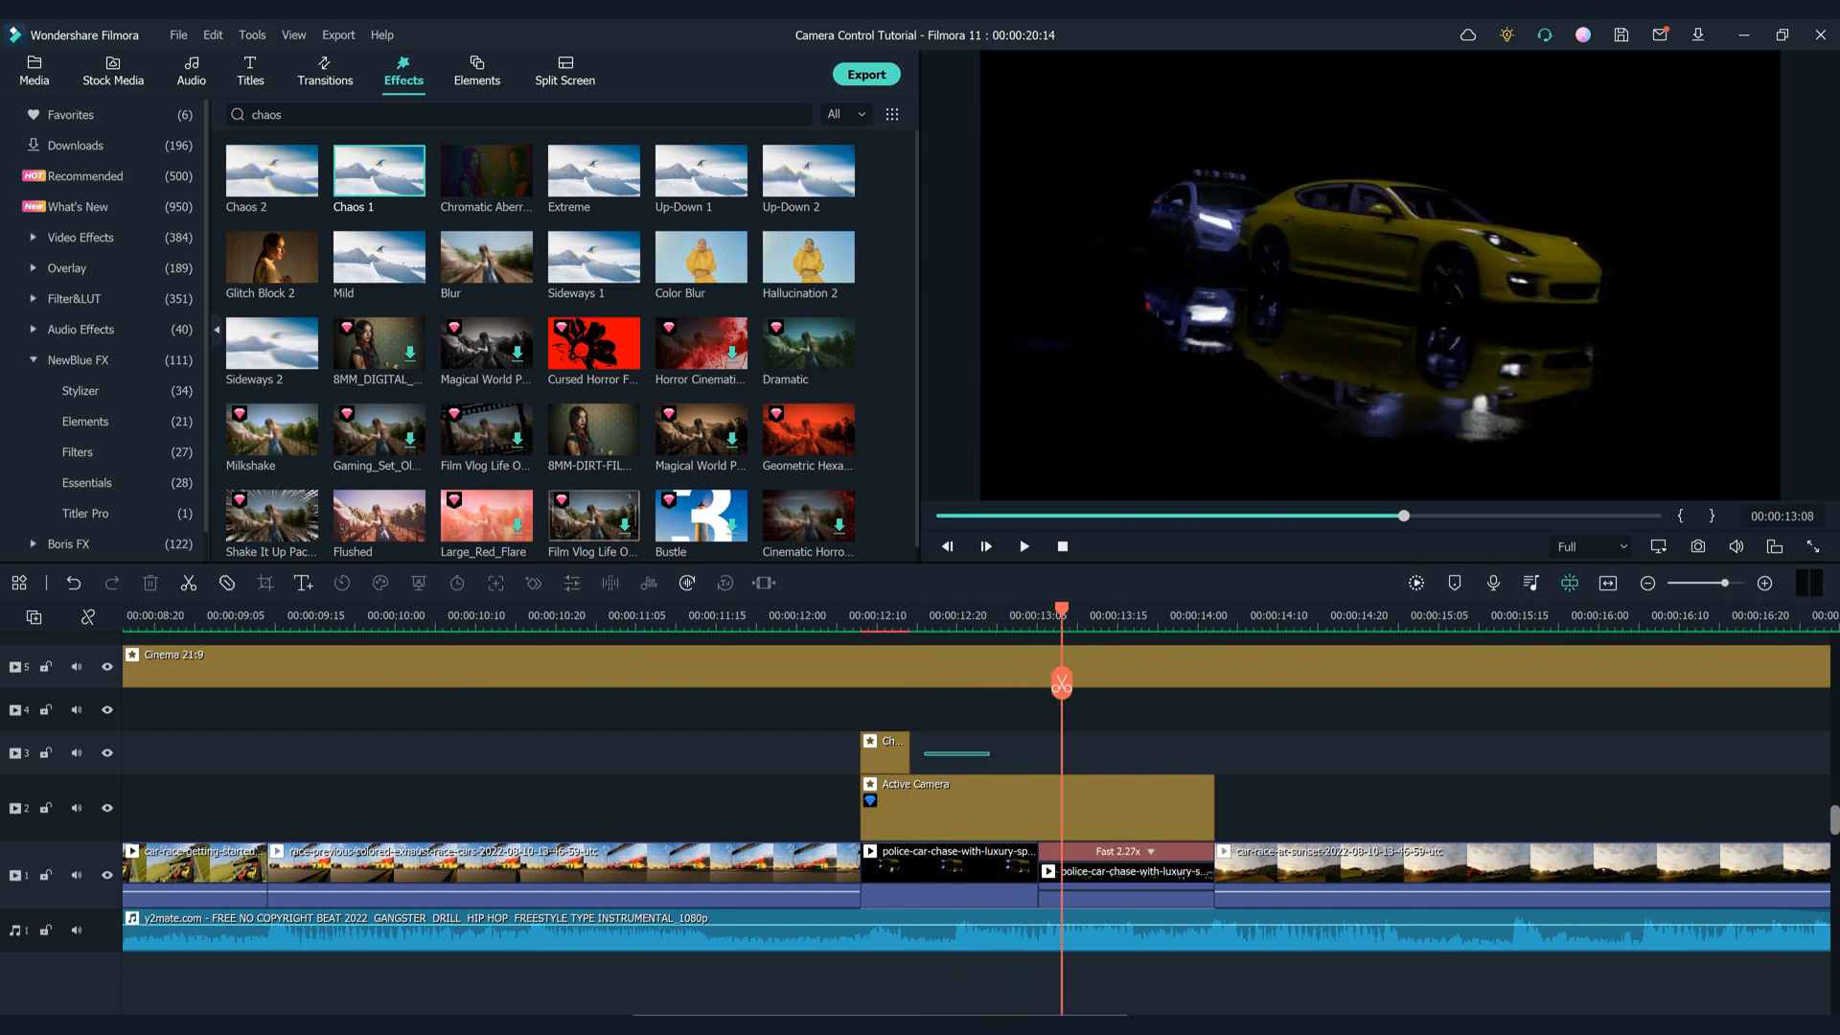
Place a copy of the short Chaos 1 effect at the start of the second police-car-chase clip, save, and preview the render
left_click_drag(1086, 755, 1063, 755)
key("ctrl+s")
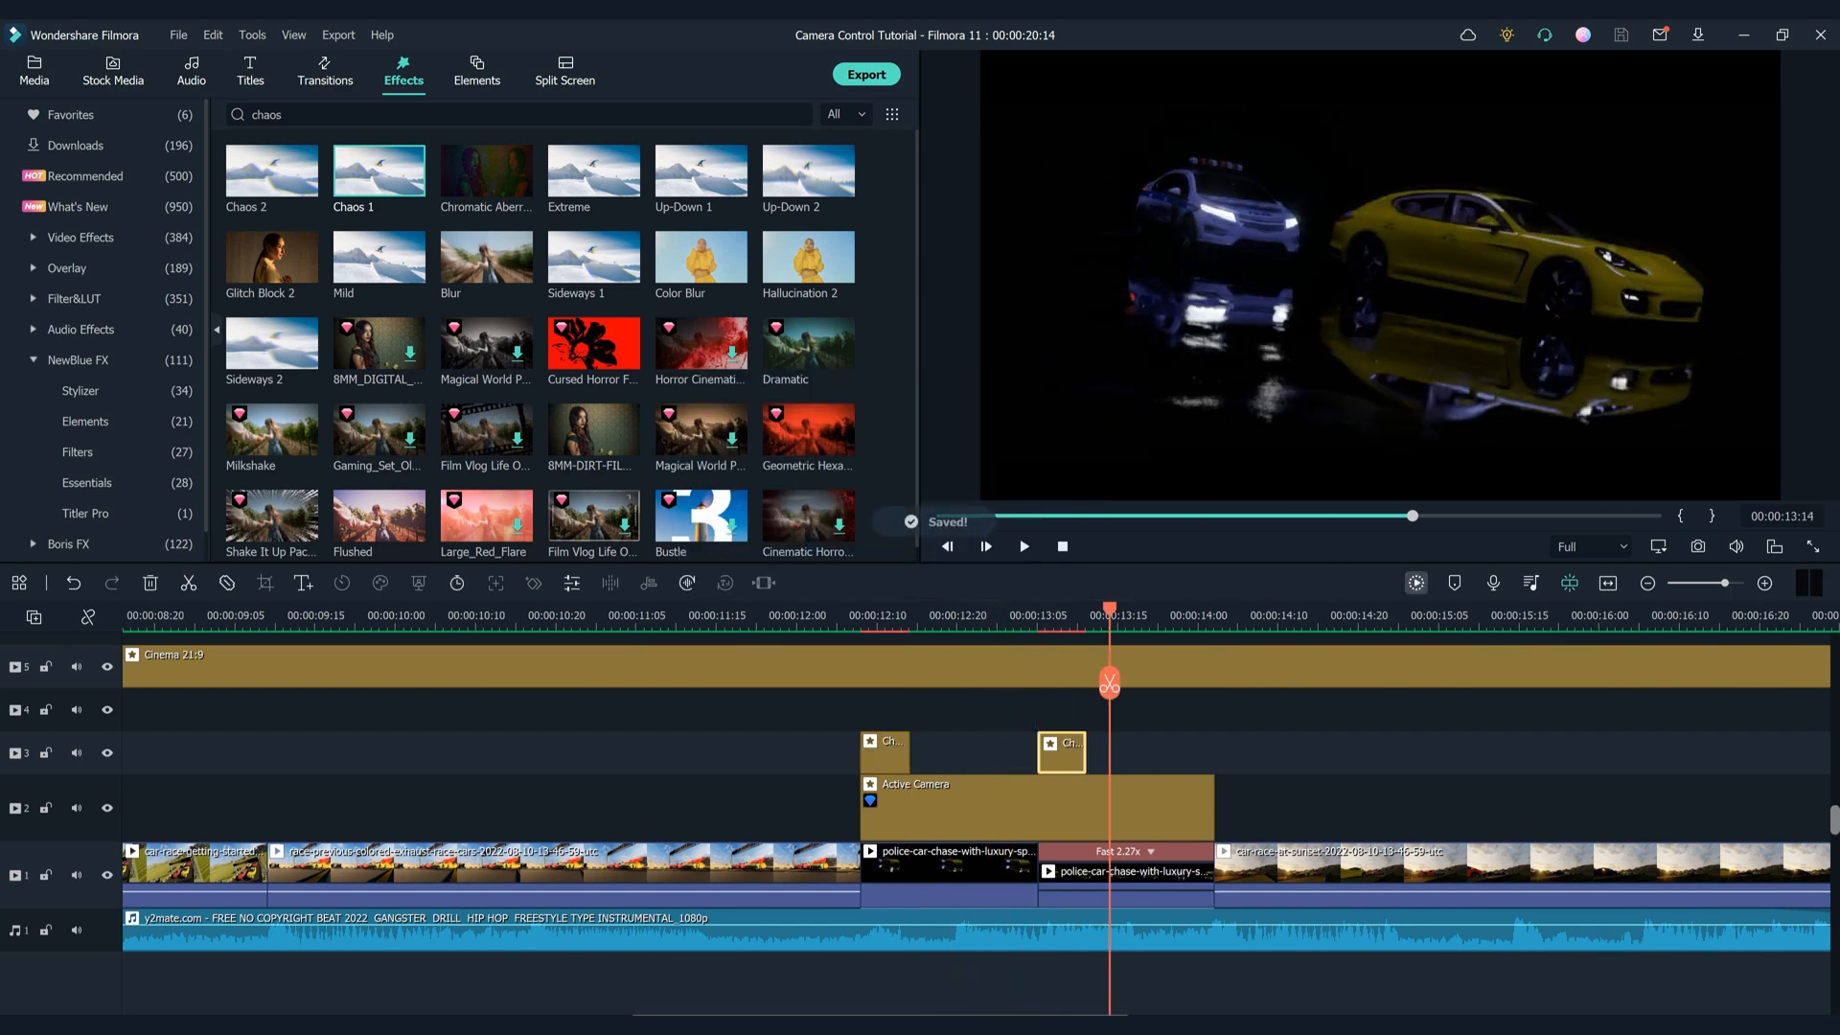
left_click(1416, 582)
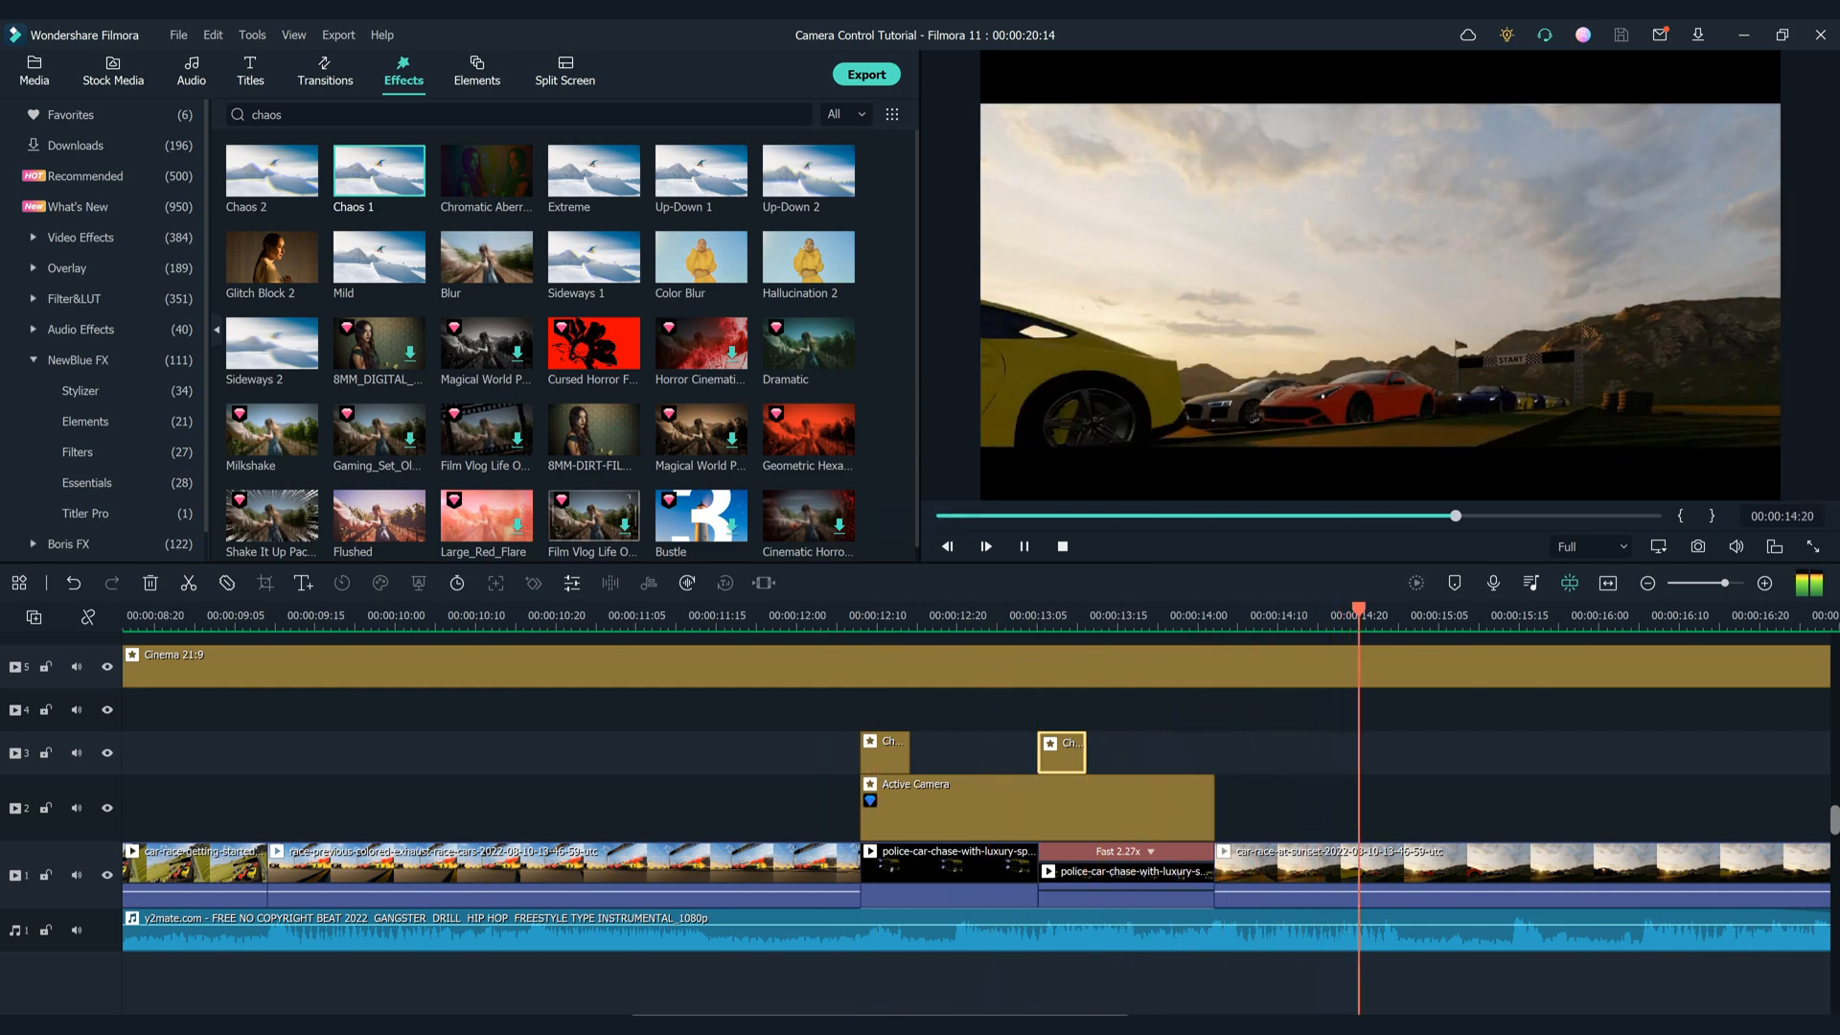
key("space")
Set the first Chaos 1 effect's Position X to 0.00, Position Y to 0.08 and Position Z to 39.38, and disable RGB Separate
left_click_drag(910, 682, 886, 682)
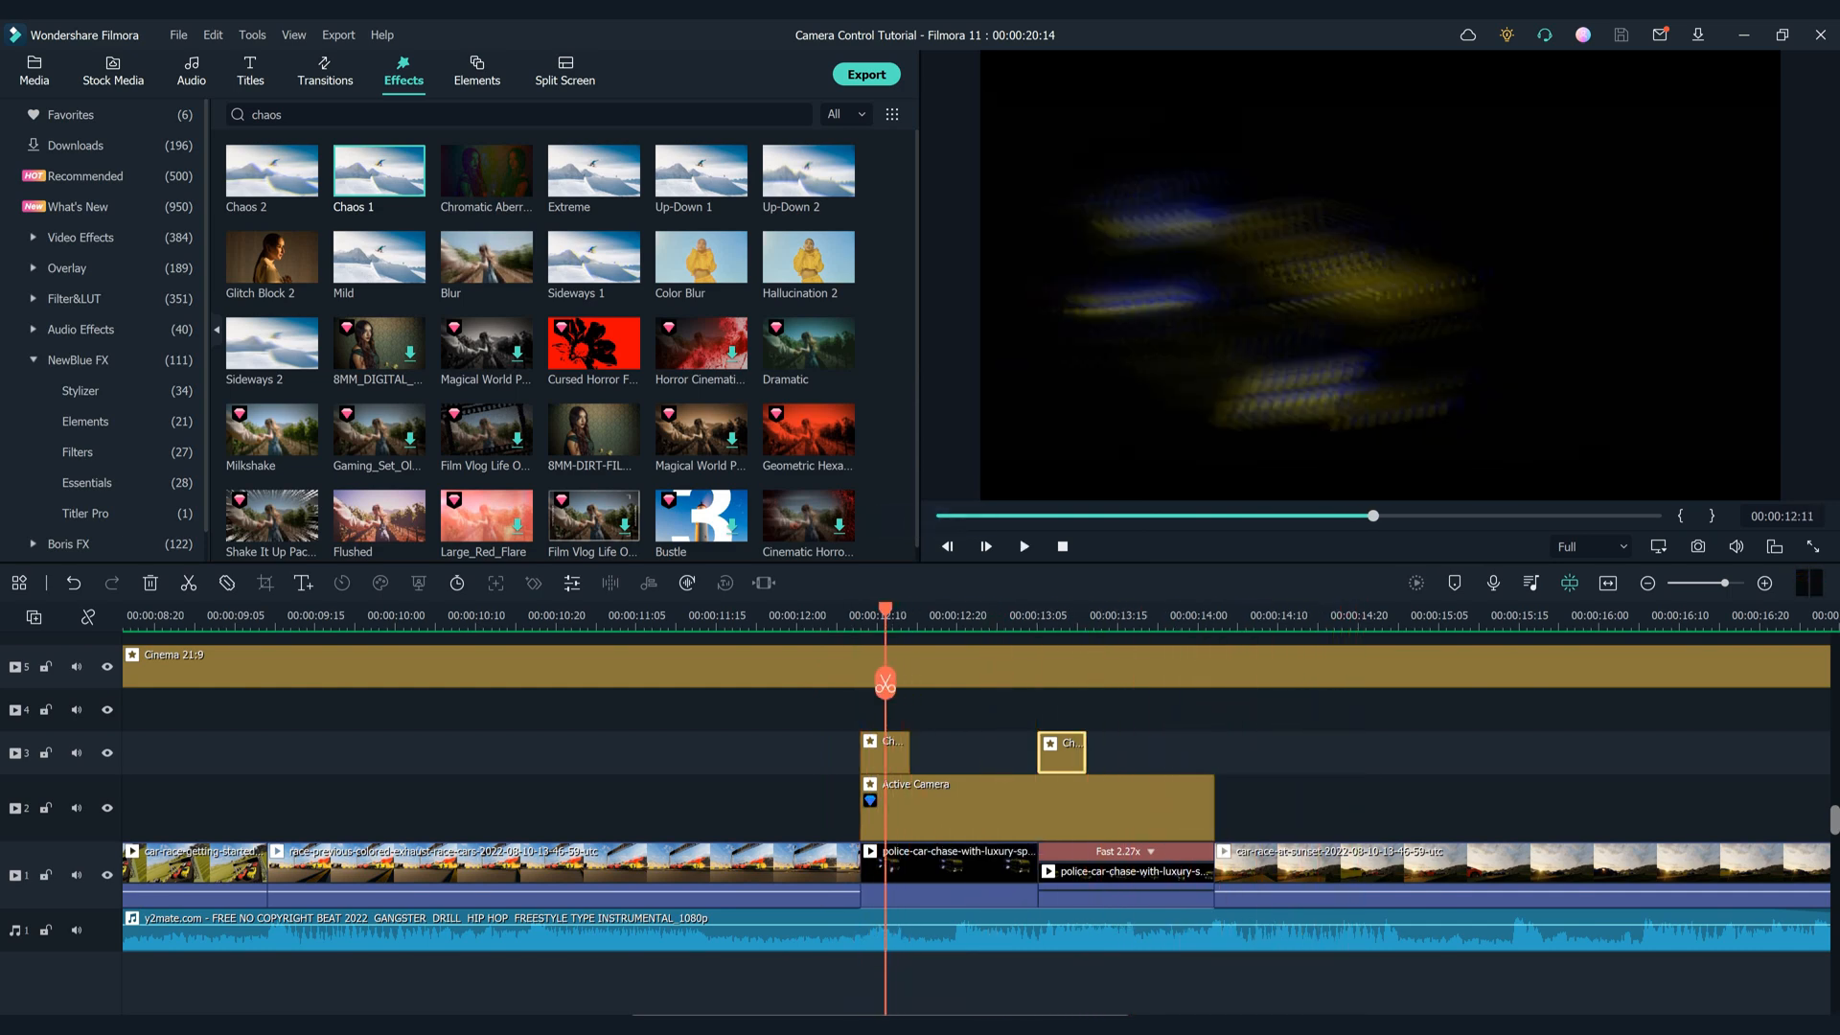
double_click(897, 755)
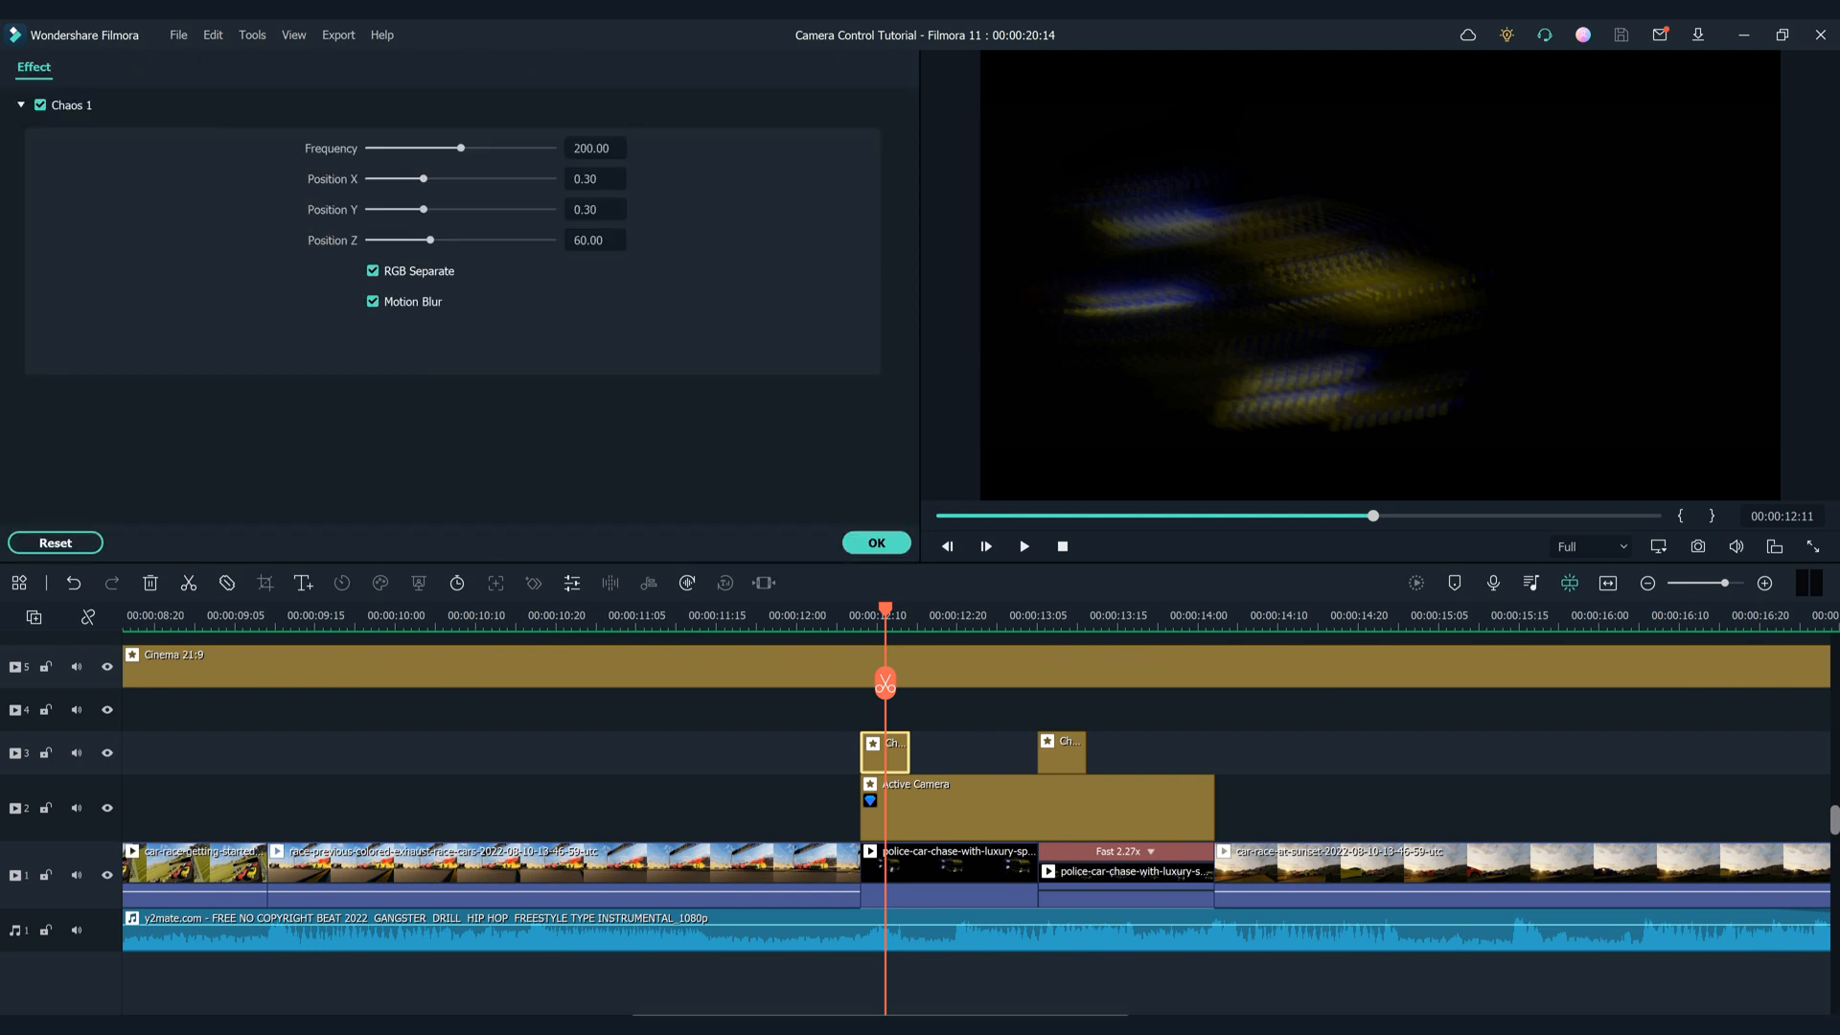
left_click_drag(423, 180, 382, 209)
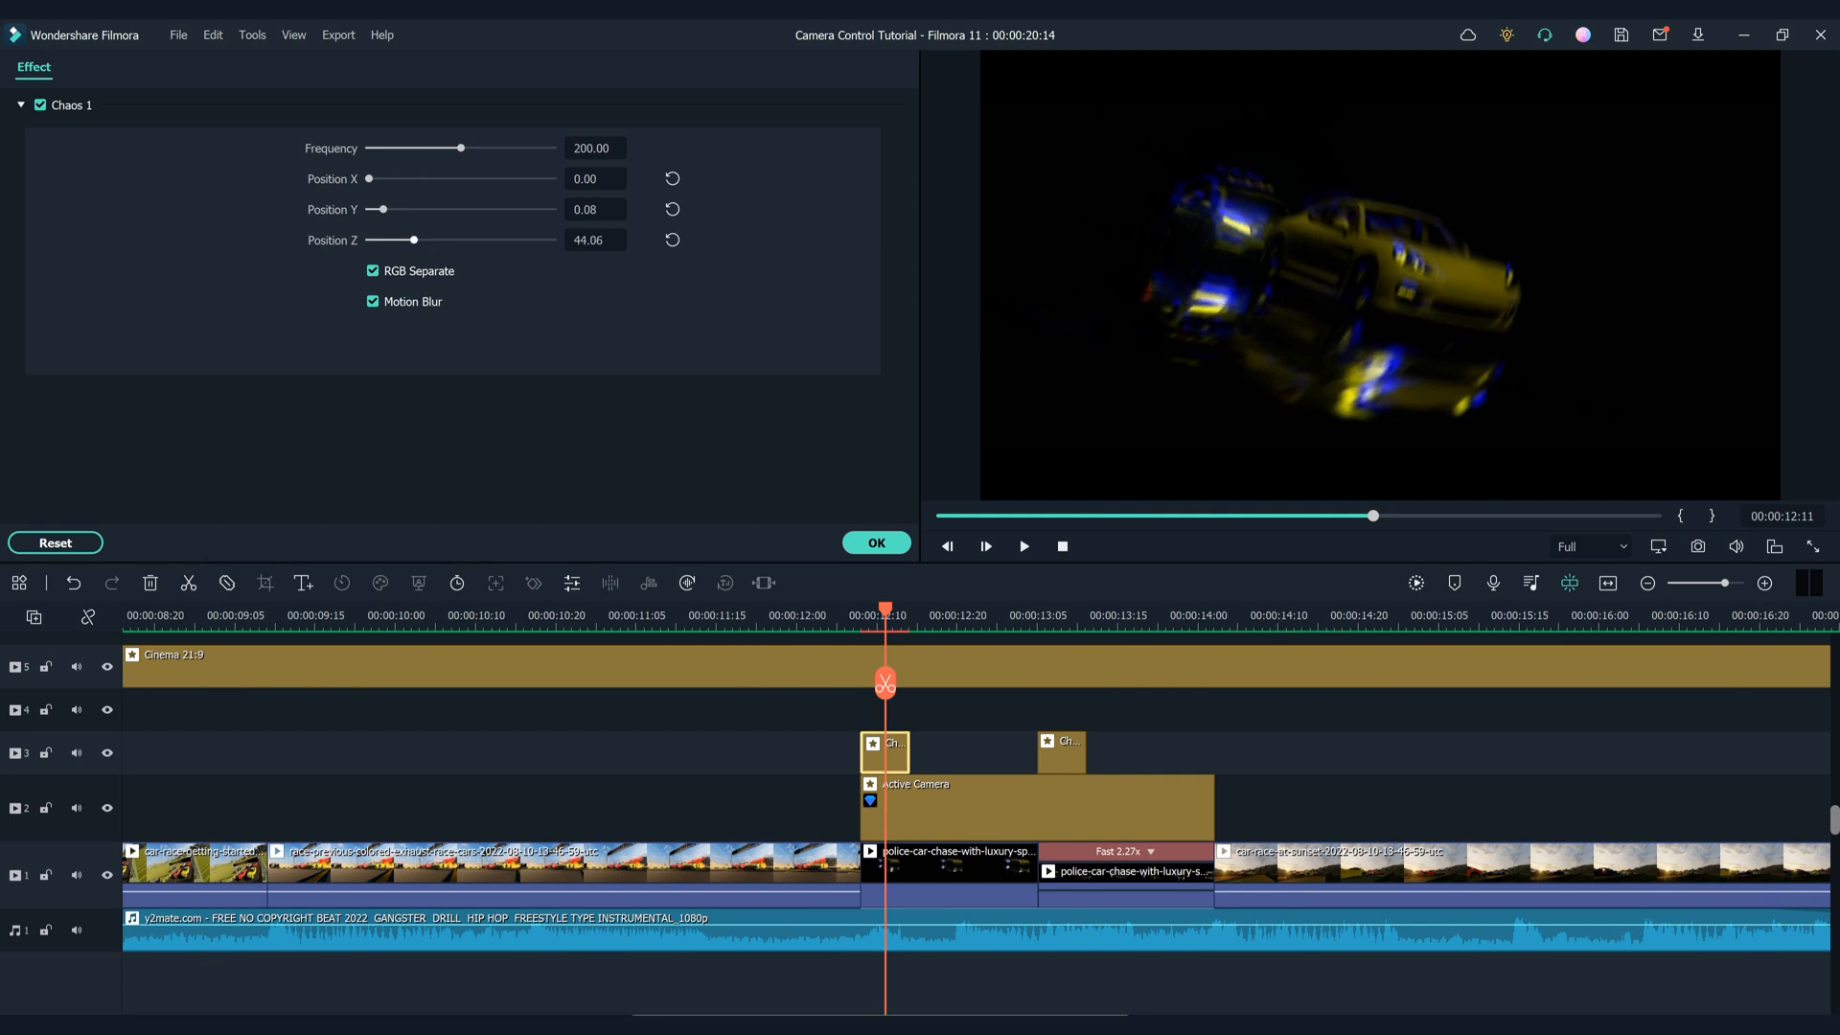
left_click_drag(414, 240, 405, 240)
left_click(373, 271)
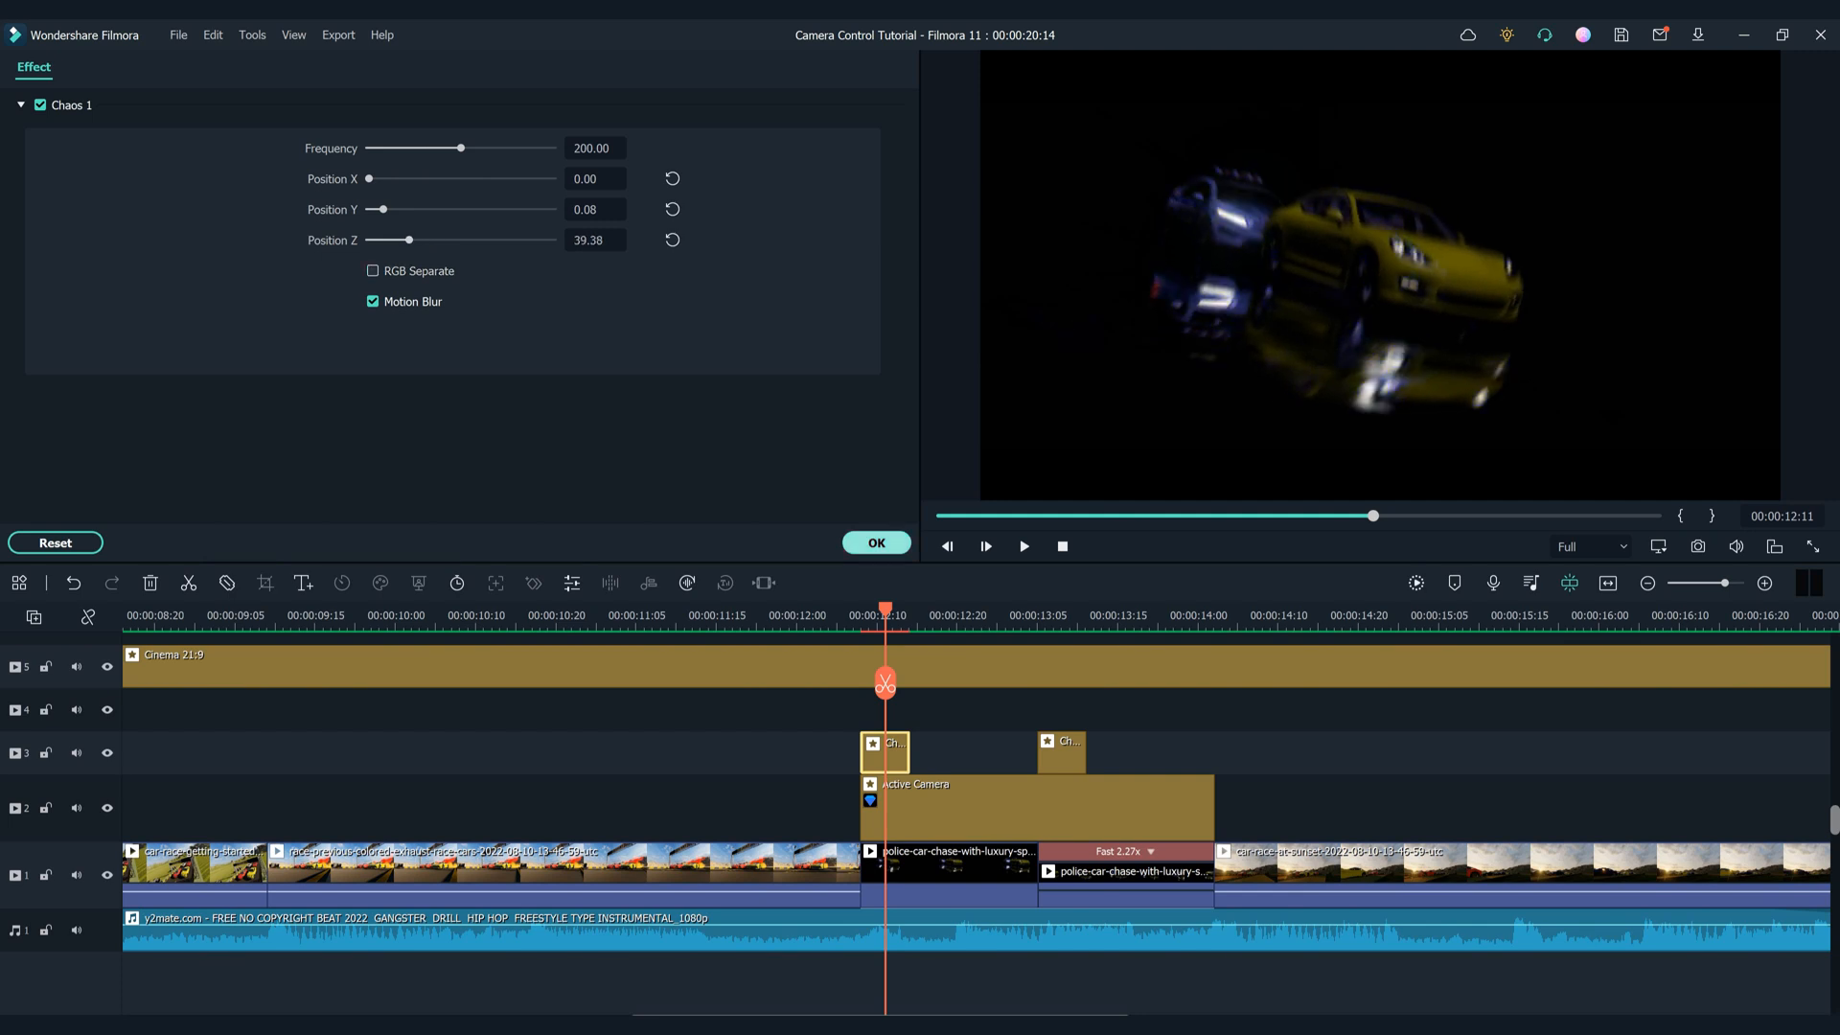
left_click(877, 542)
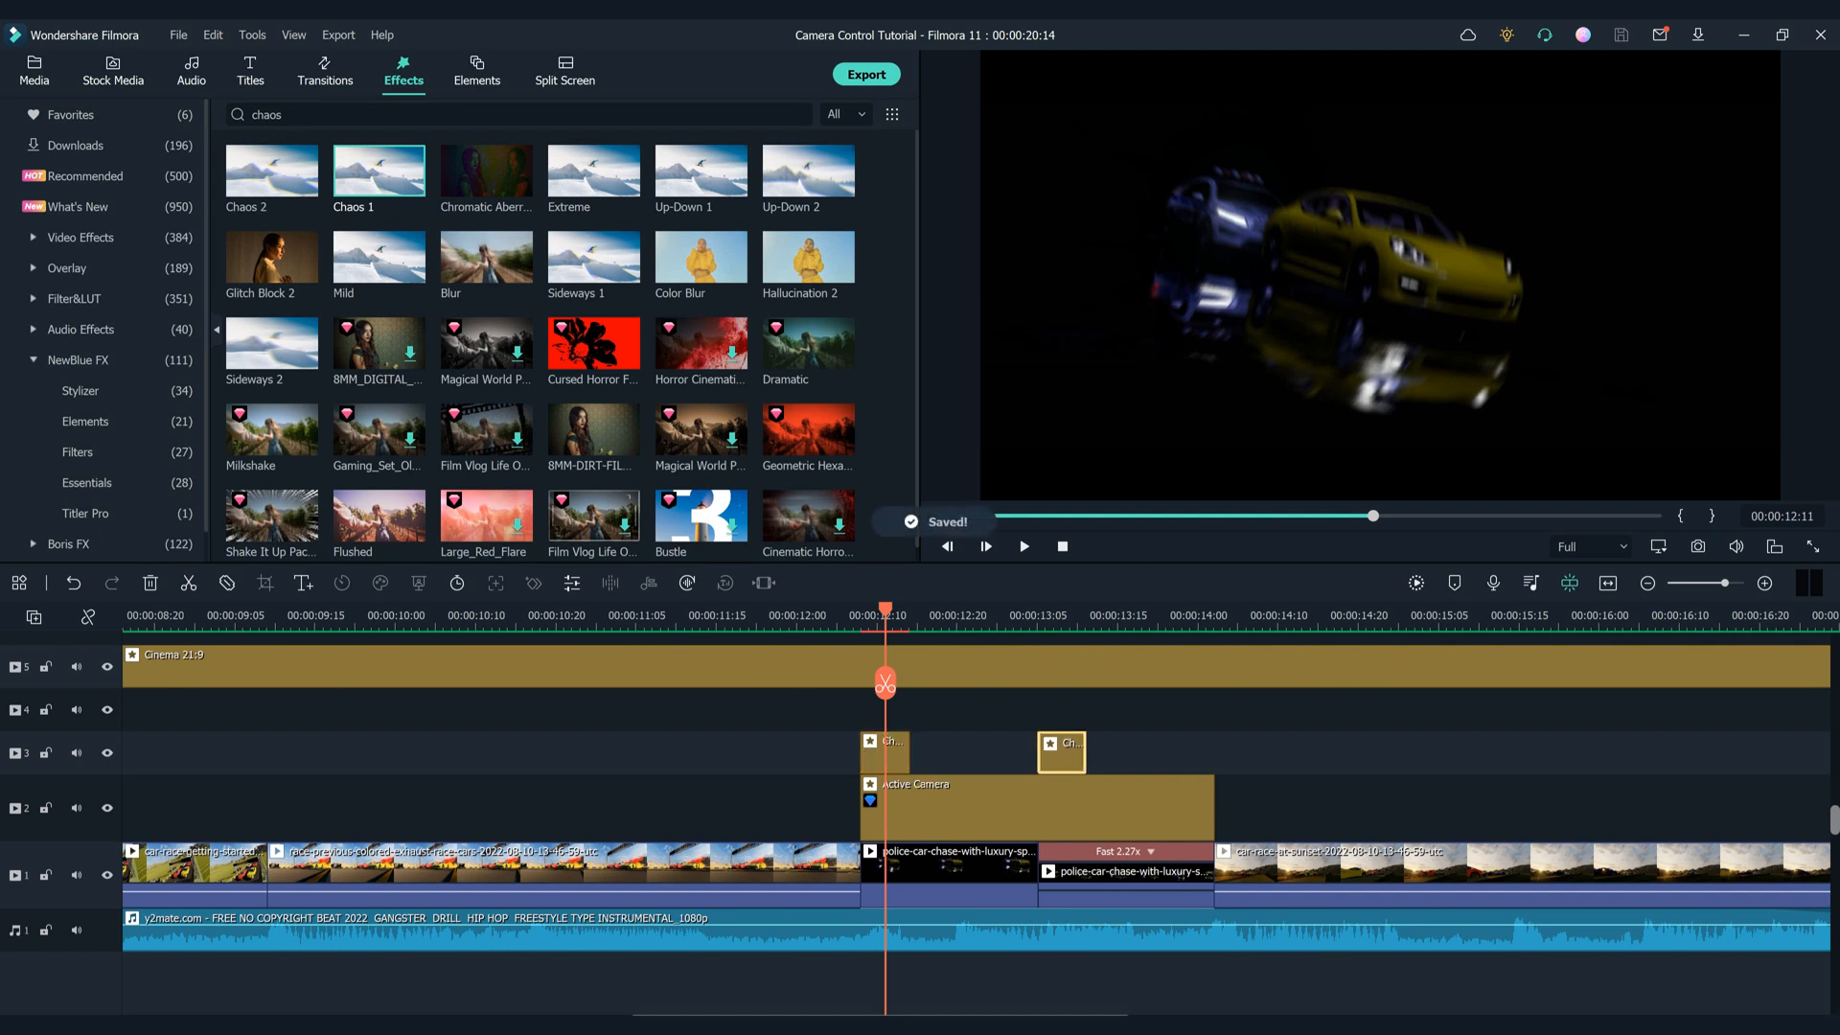
Replace the second Chaos 1 effect with a copy of the adjusted one, render and play back the timeline, and save the project
left_click(1031, 616)
scroll(1030, 616, "up", 1)
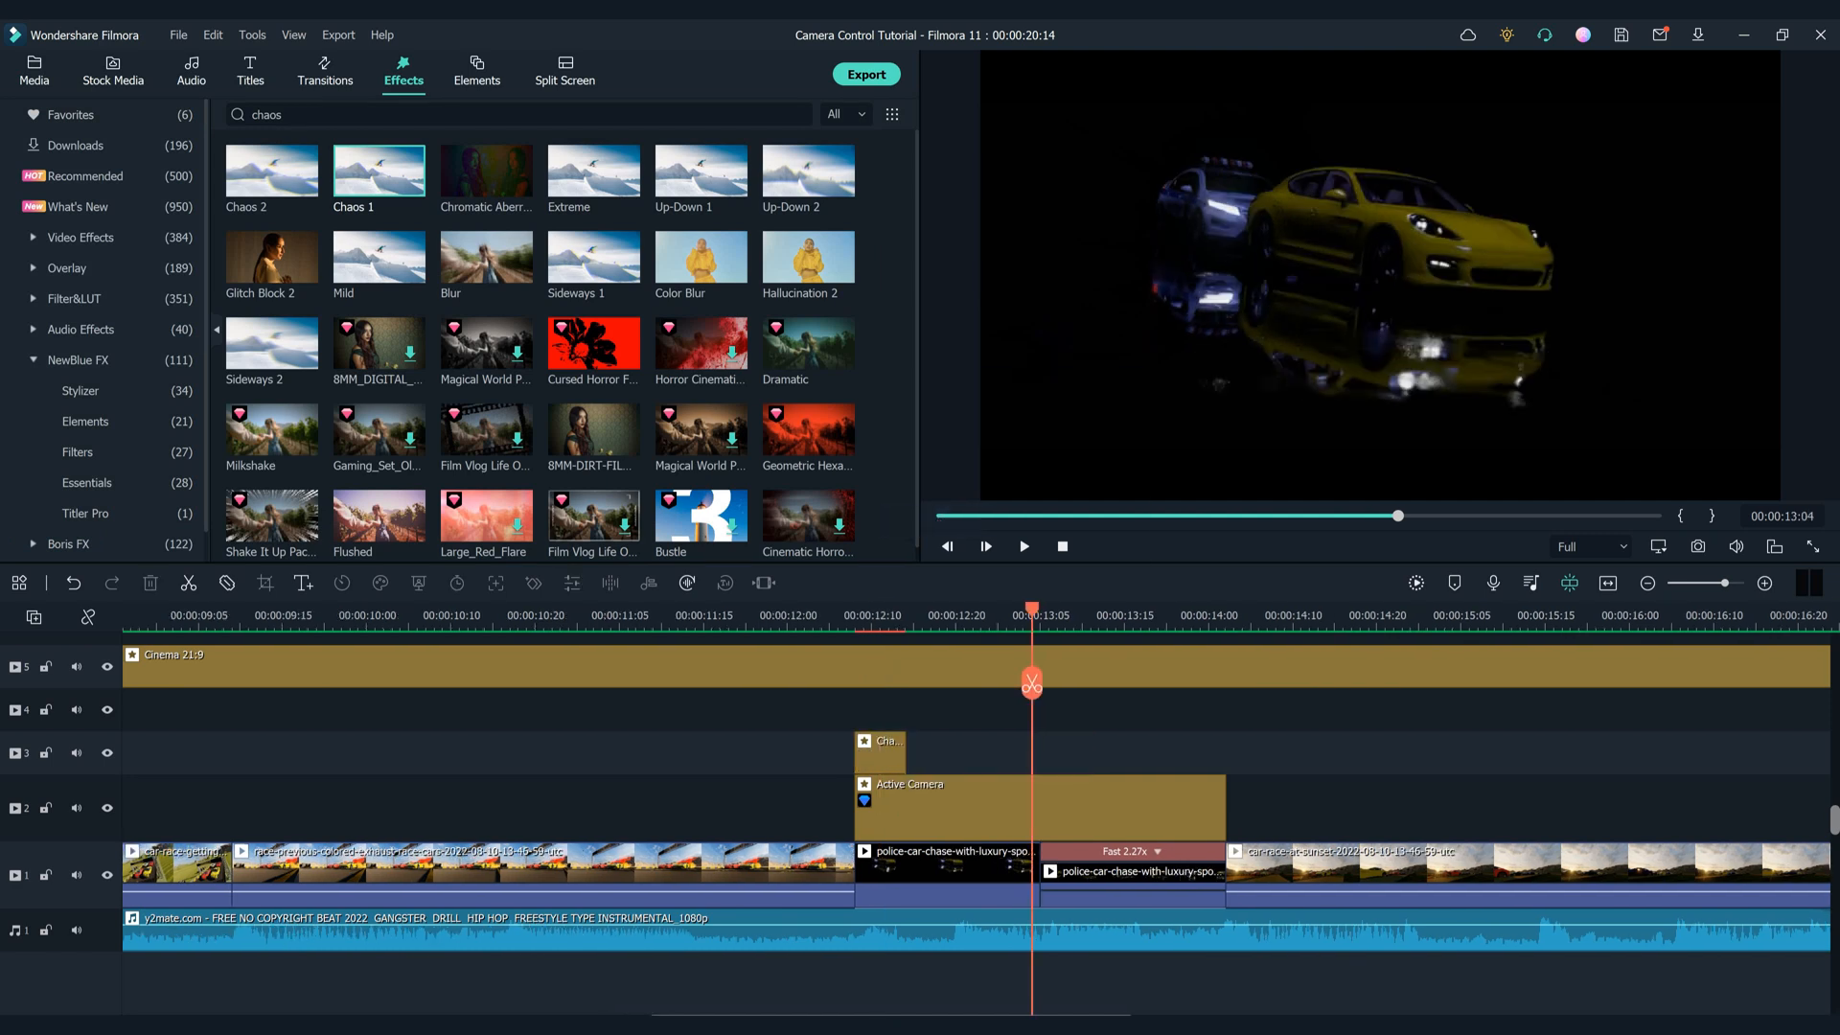
key("ctrl+v")
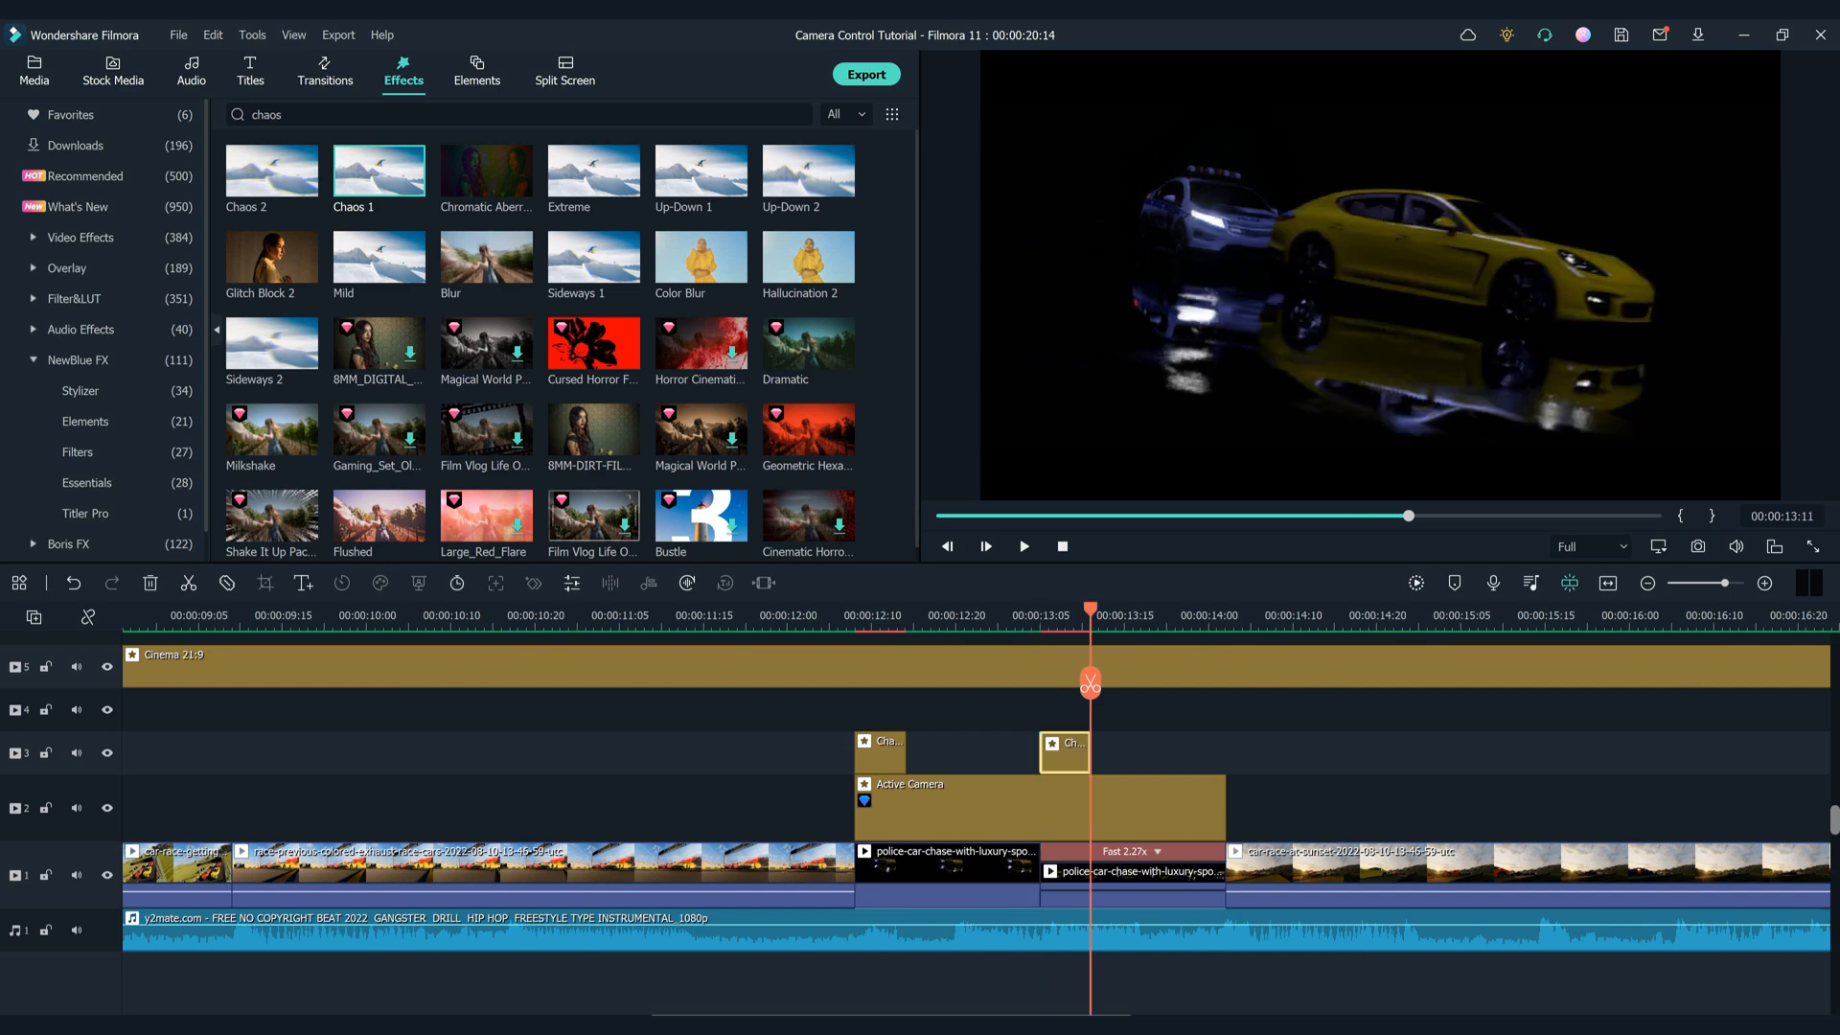
left_click(1417, 582)
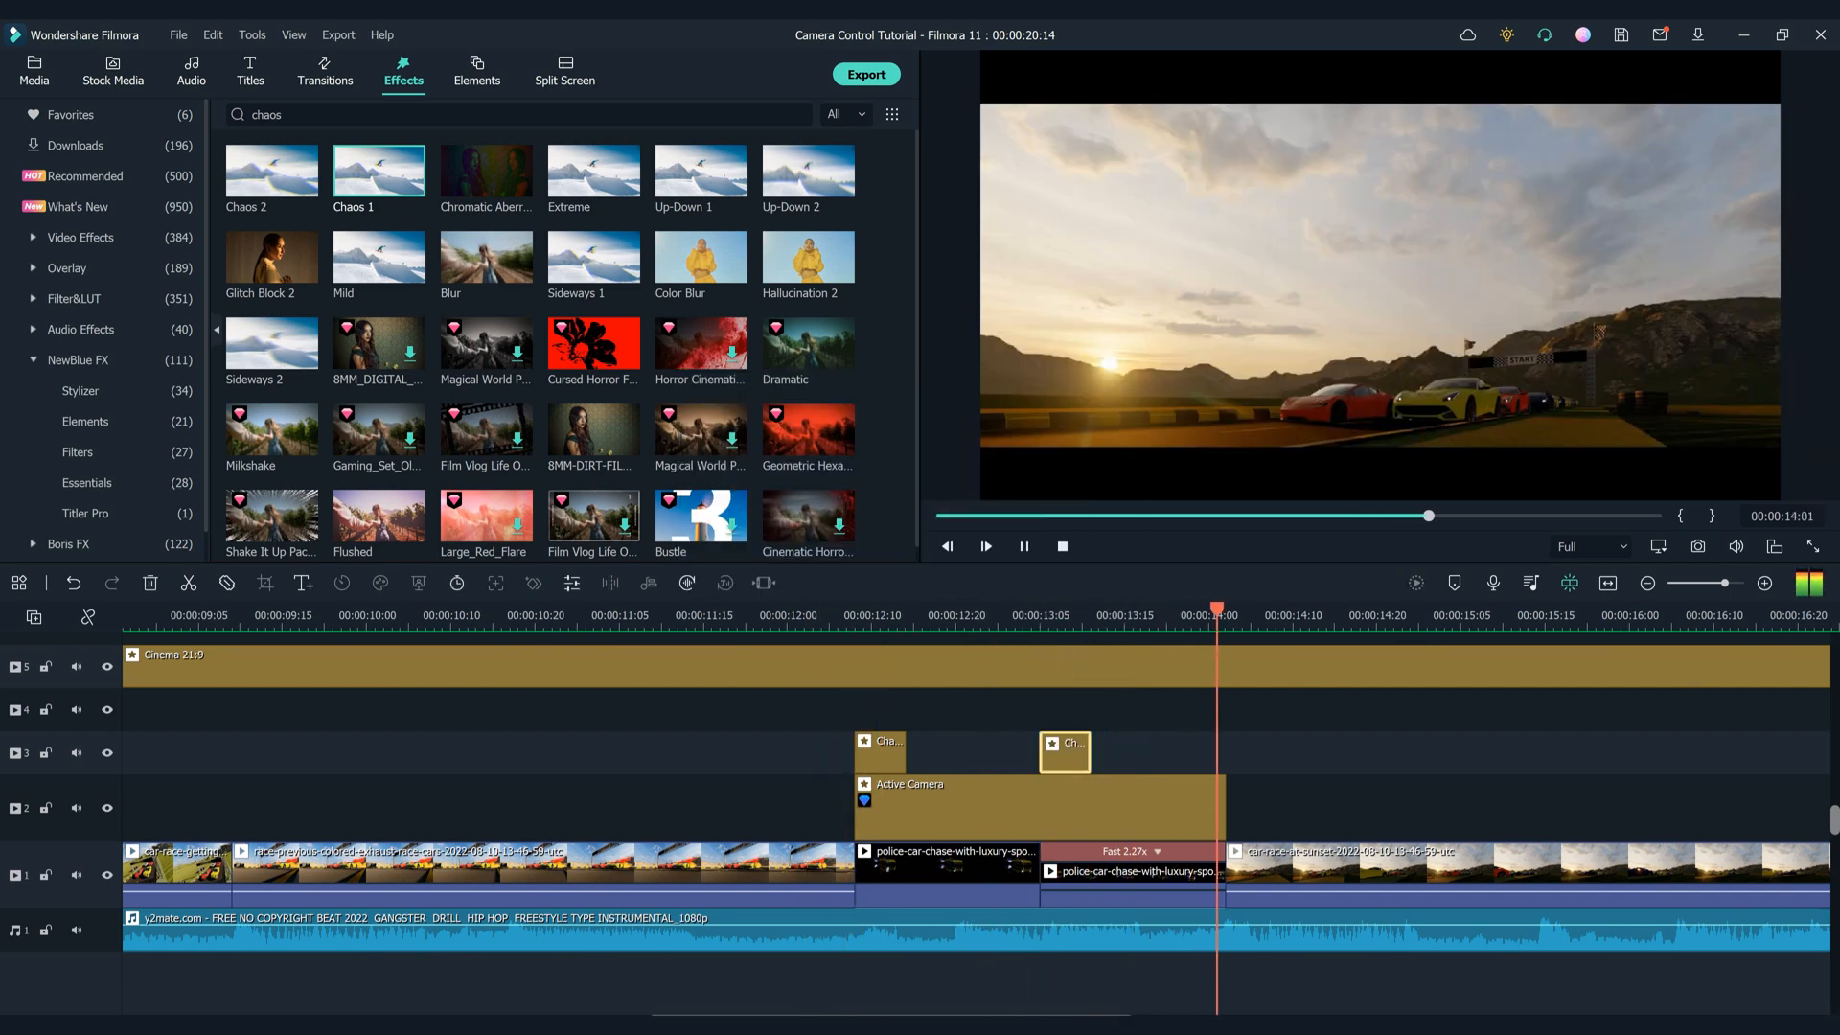
key("shift+z")
key("ctrl+s")
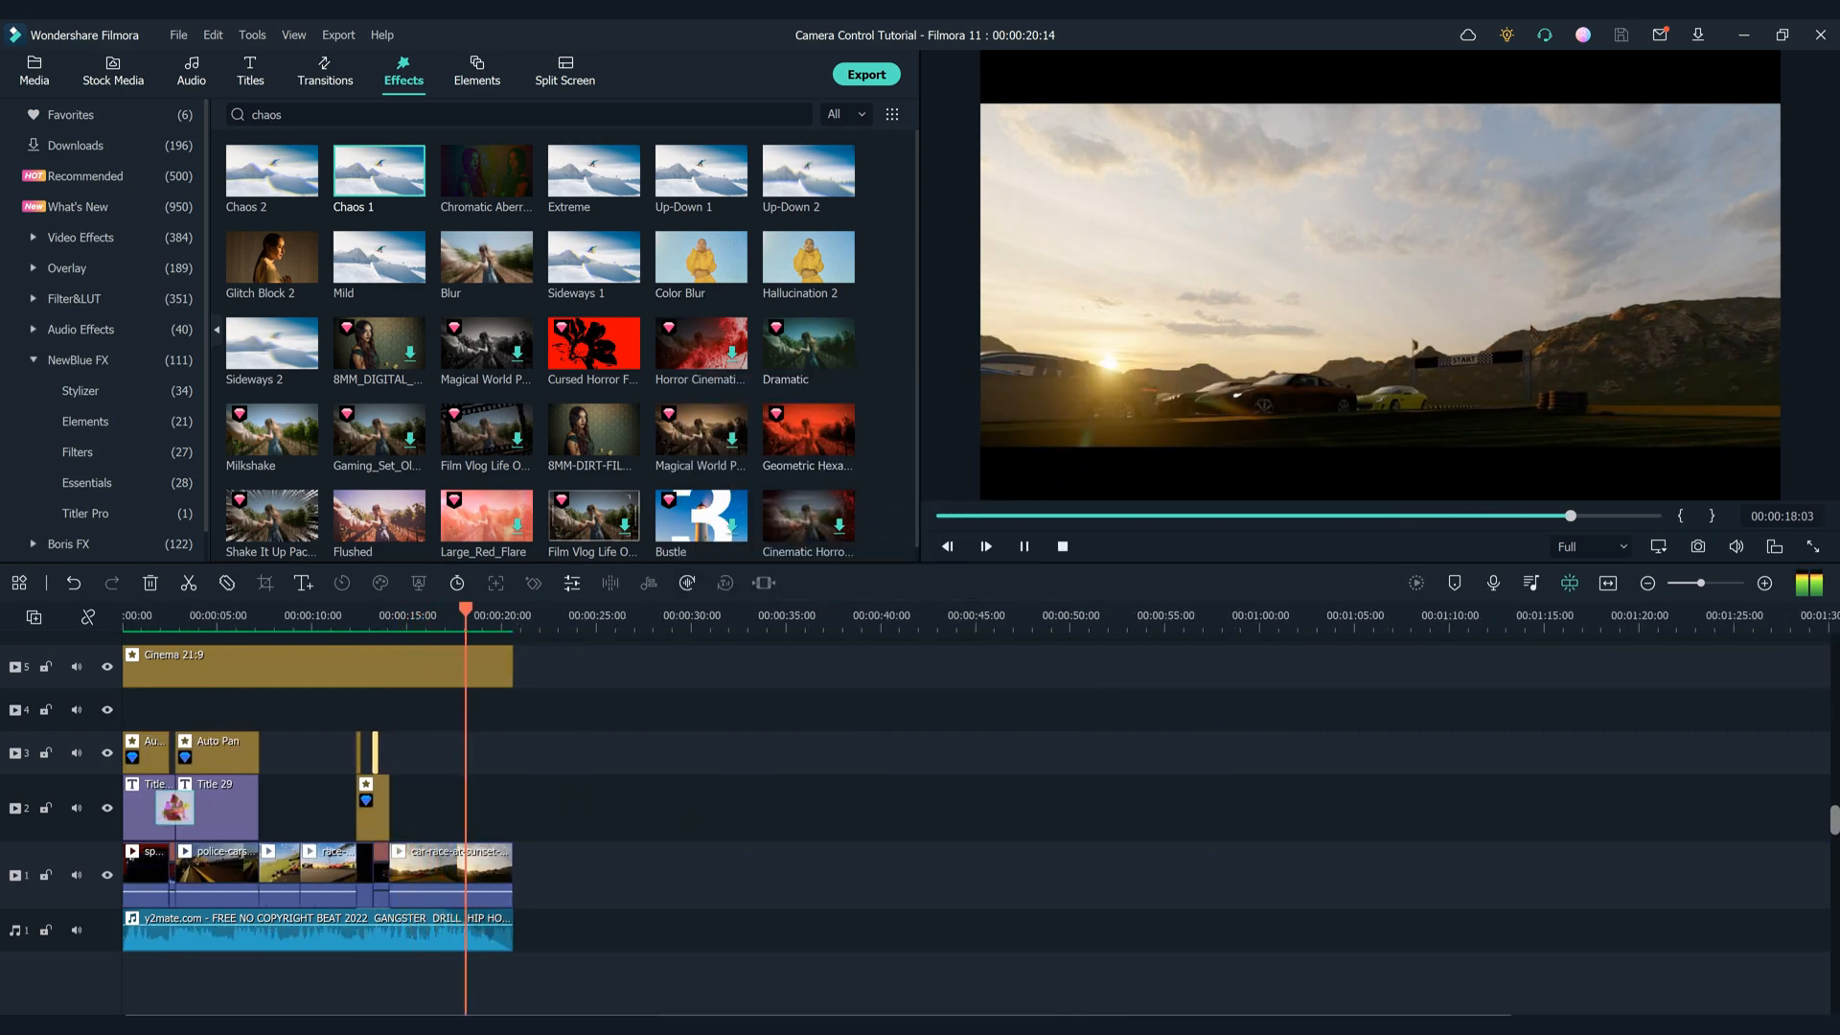
Move the Cinema 21:9 effect up to track 6 and add Glitch Block 2 on track 4 from the start of the car-race clips
left_click_drag(176, 616, 122, 616)
scroll(124, 618, "up", 5)
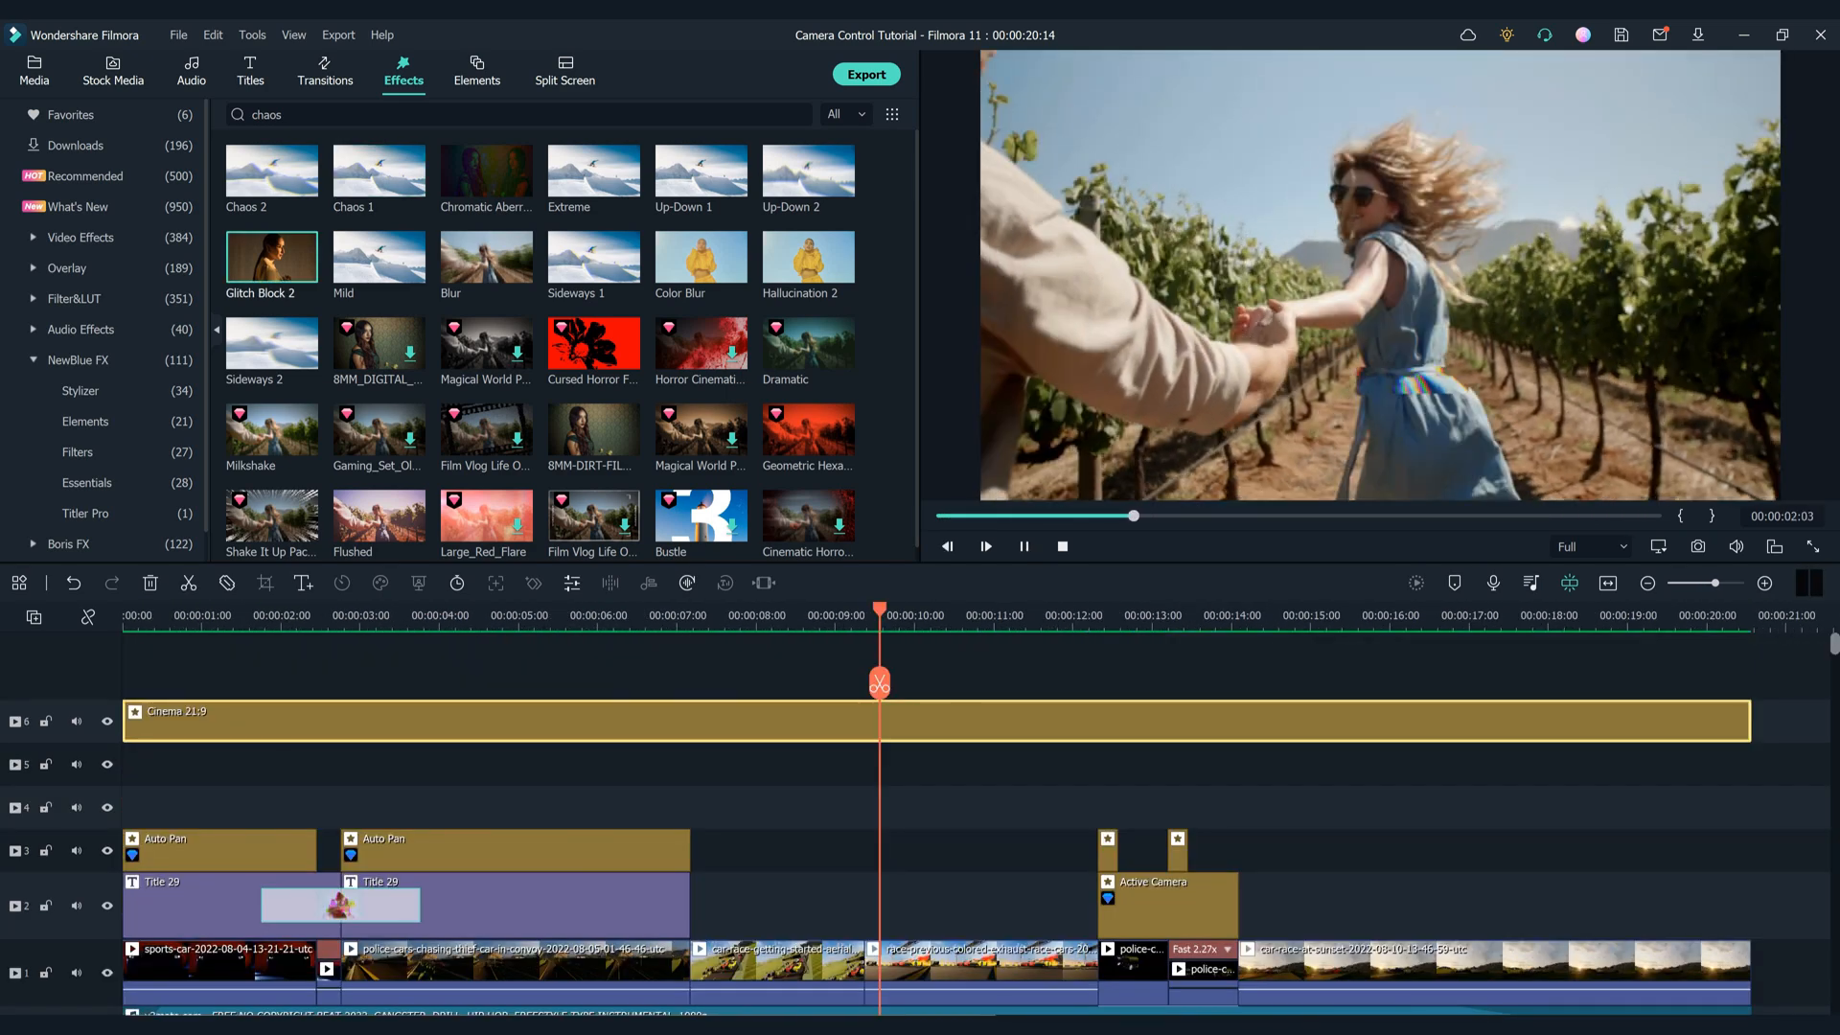
left_click_drag(272, 256, 887, 806)
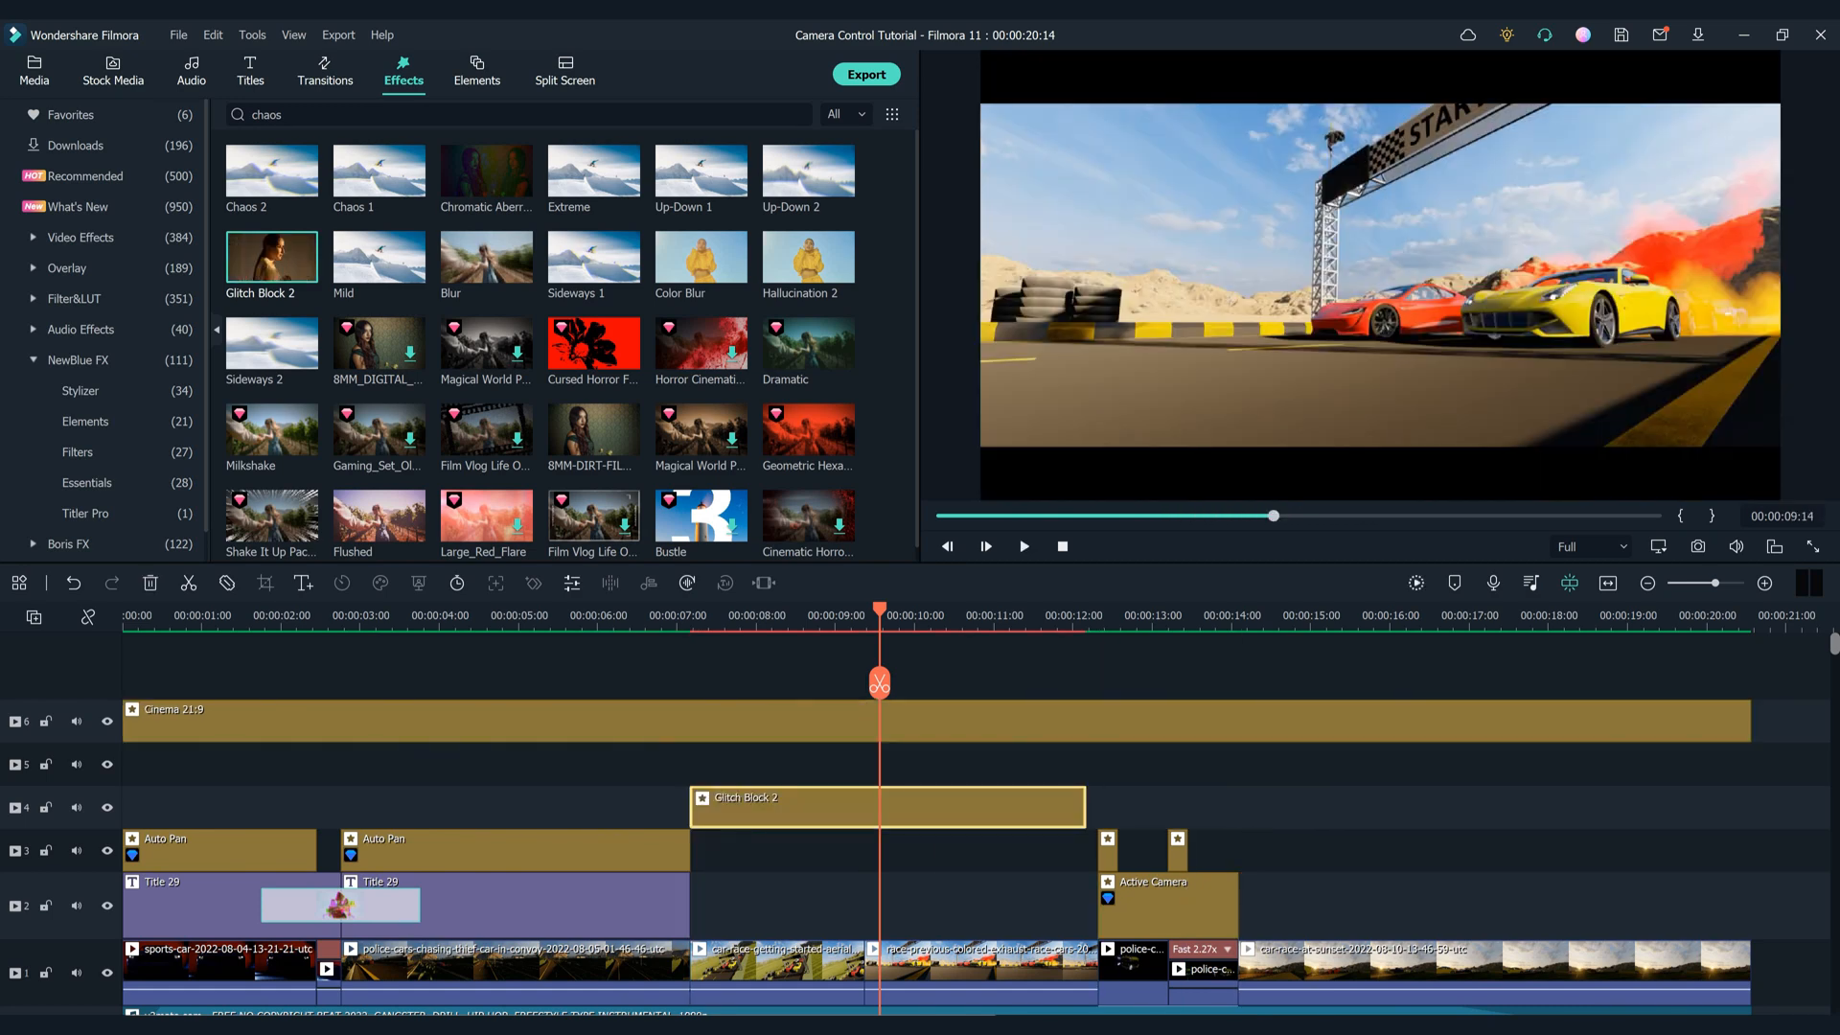
Extend Glitch Block 2 to the end of the last car-race clip and render the timeline preview
left_click_drag(1085, 807, 1750, 809)
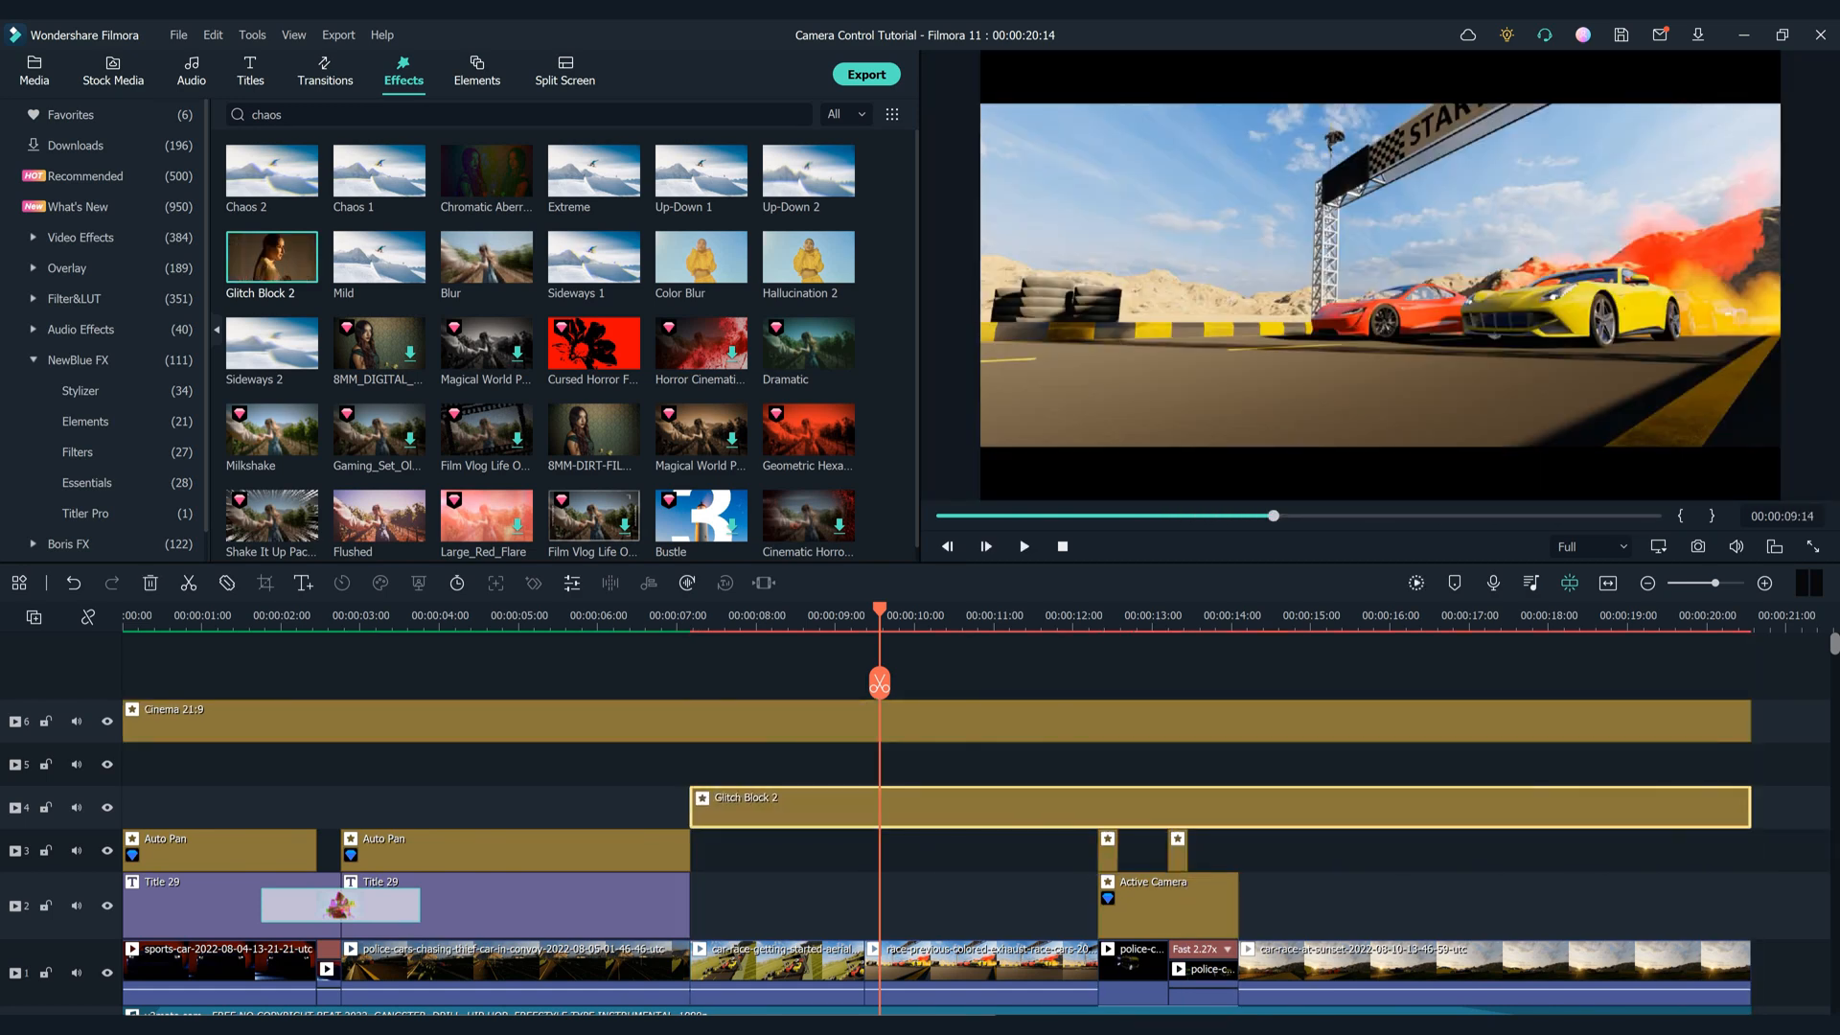
left_click(1416, 583)
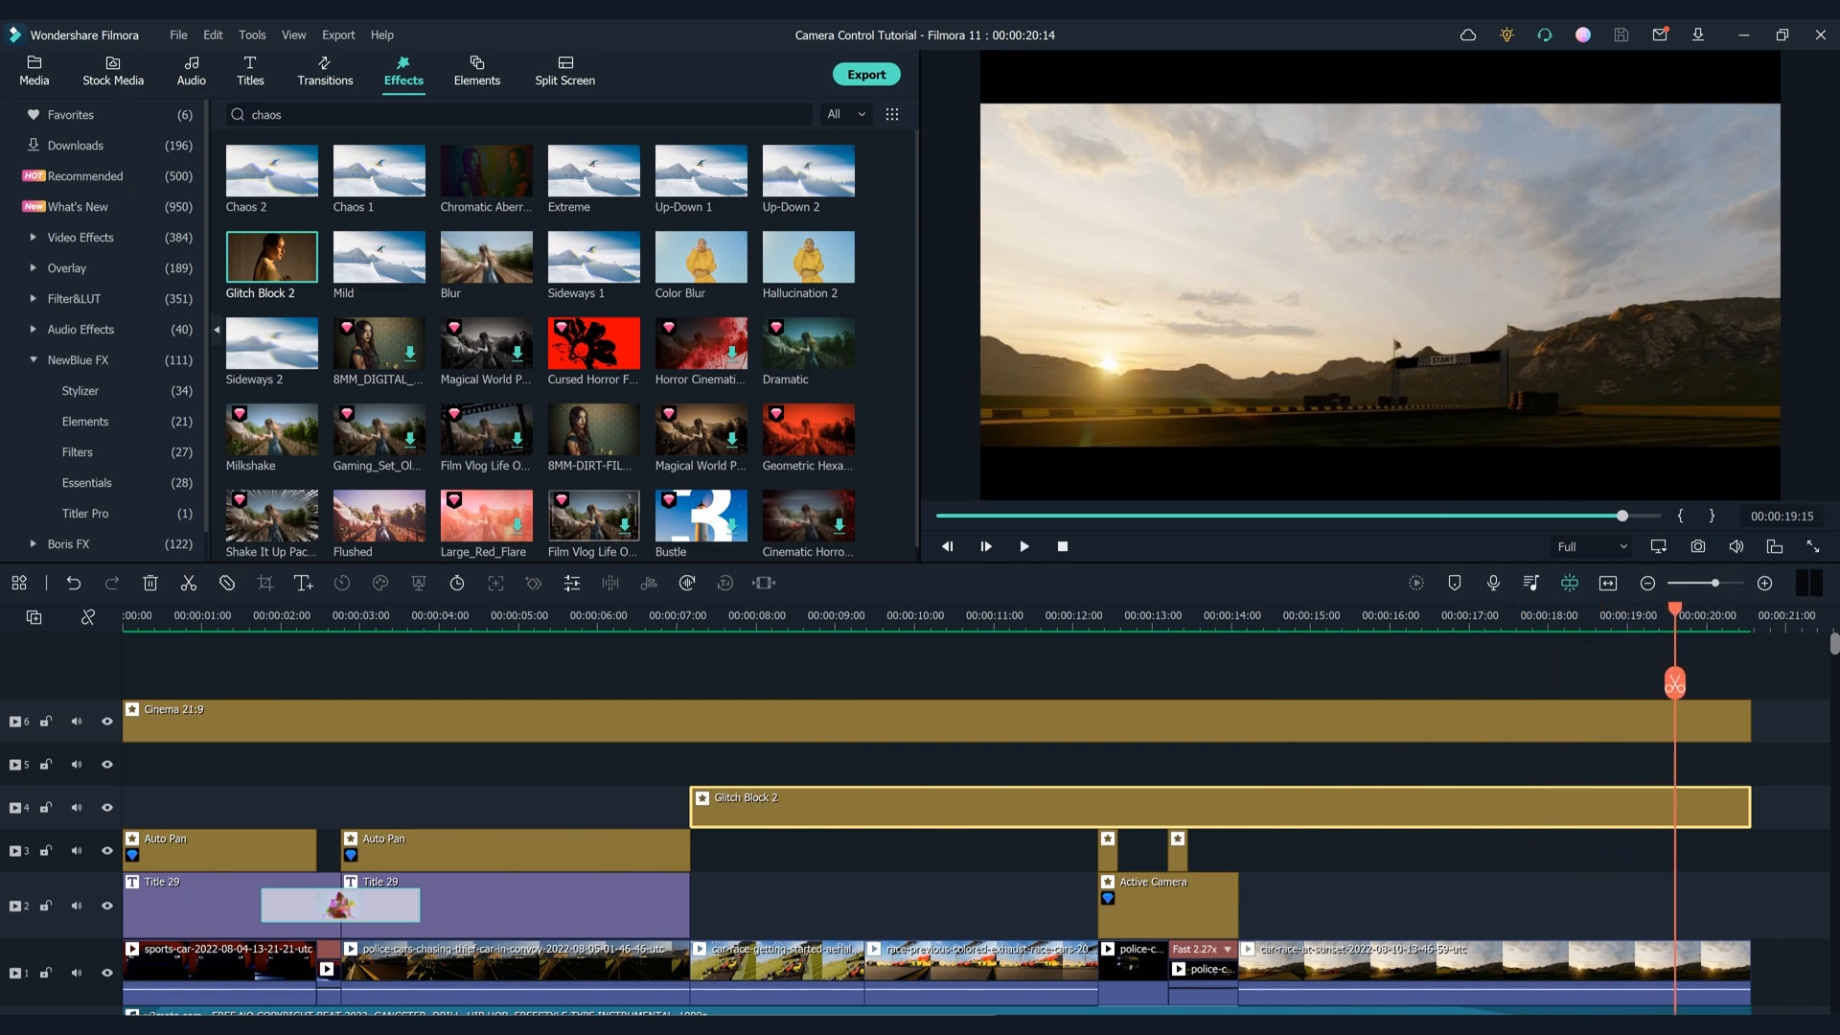
left_click(766, 615)
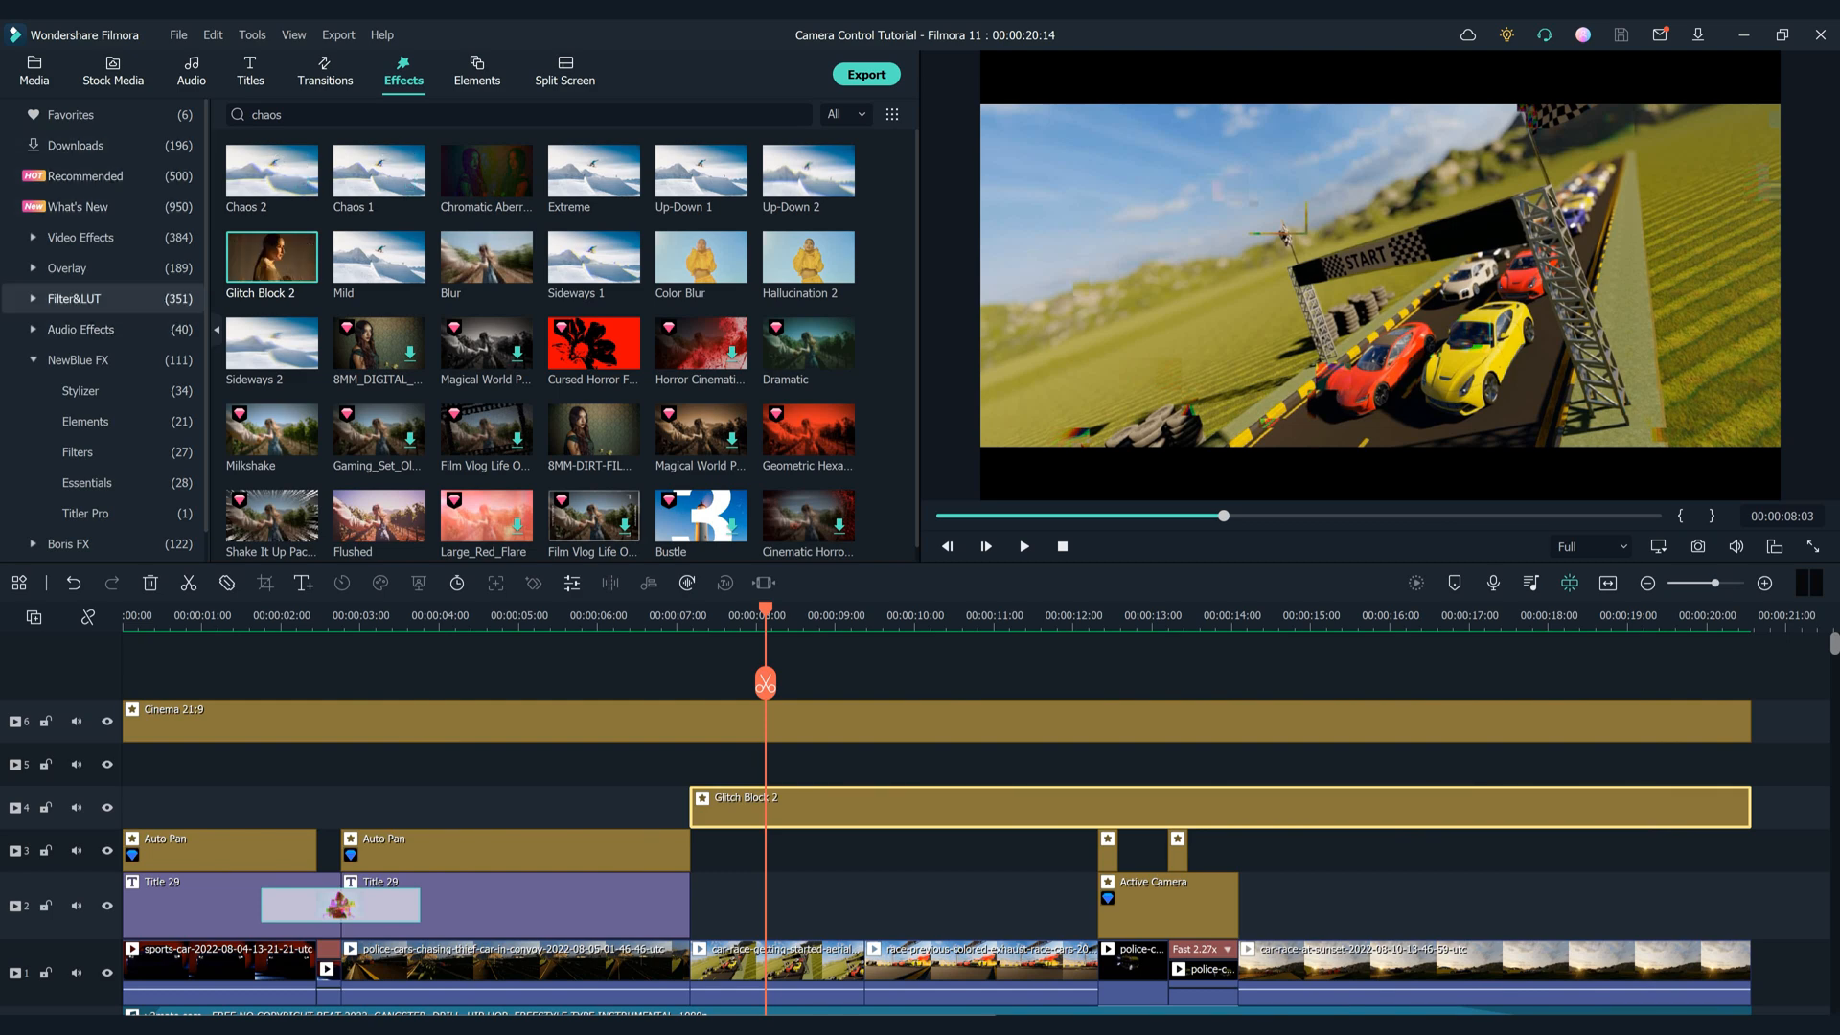
Add the NewBlue FX Auto Pan effect on track 5 above Glitch Block 2, spanning the first two car-race clips
left_click(80, 329)
left_click(79, 423)
left_click(79, 423)
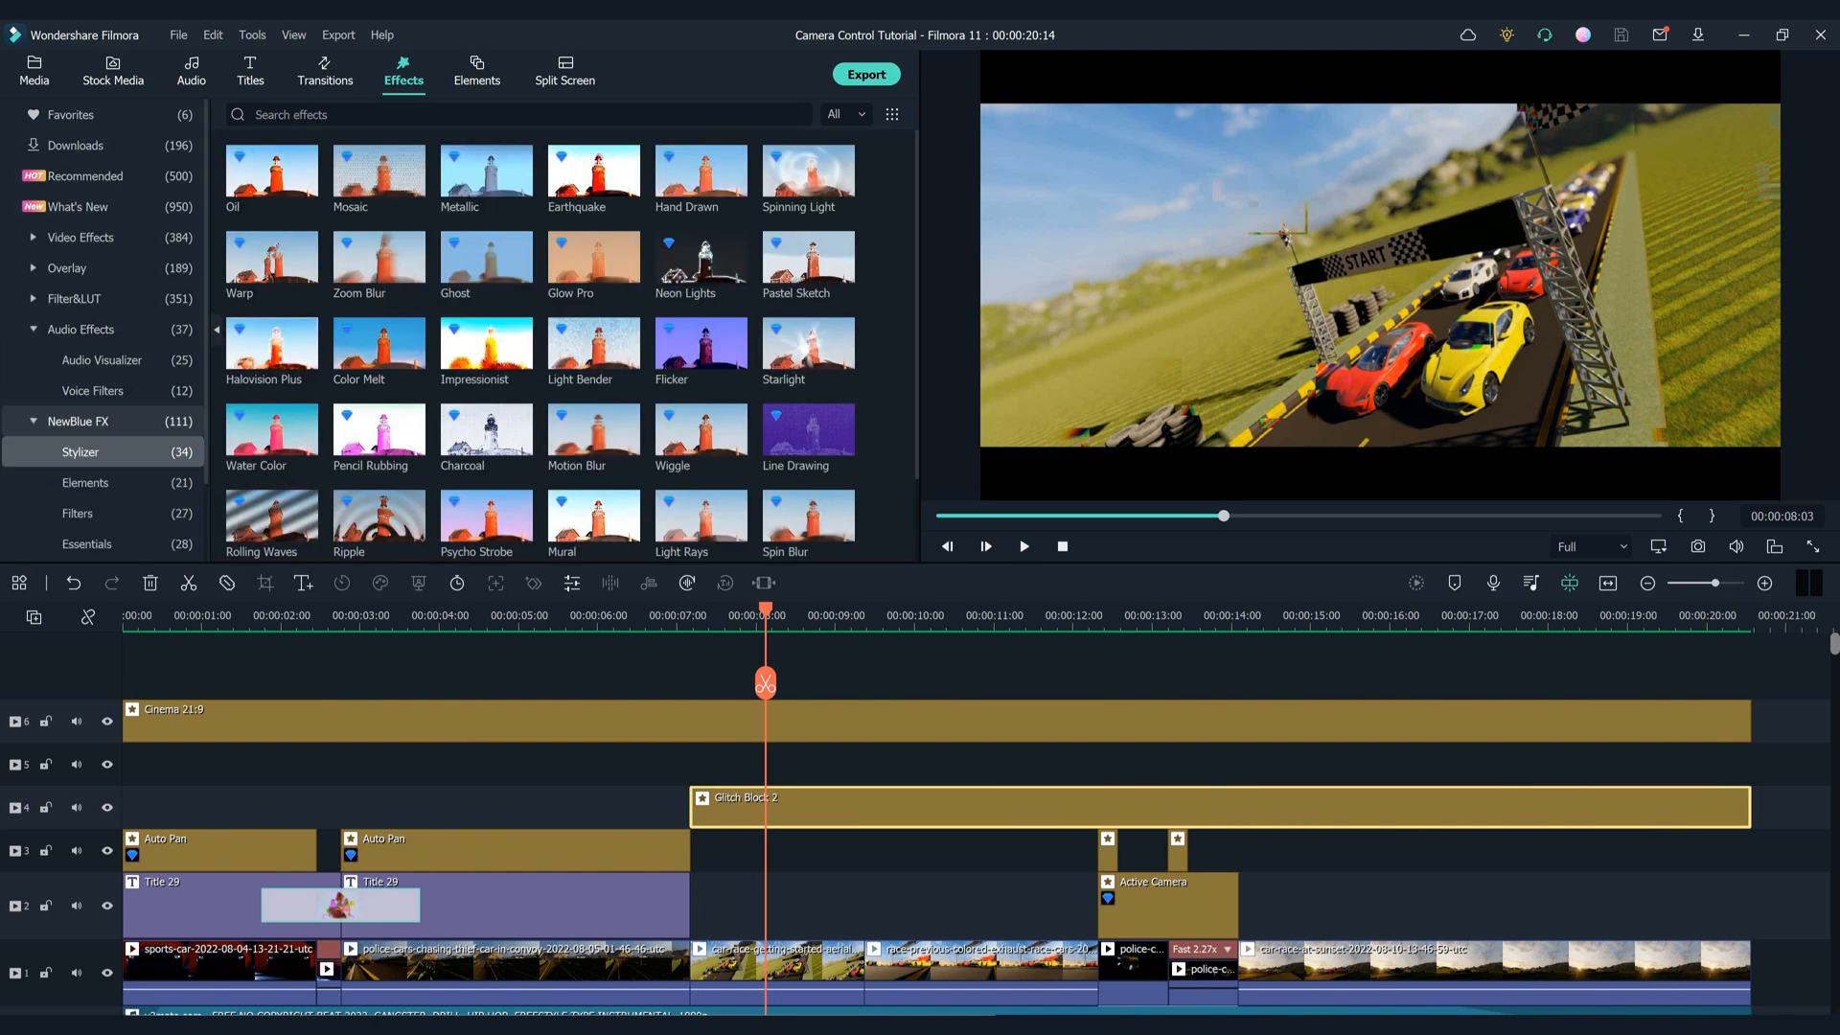
scroll(86, 479, "down", 2)
left_click(85, 389)
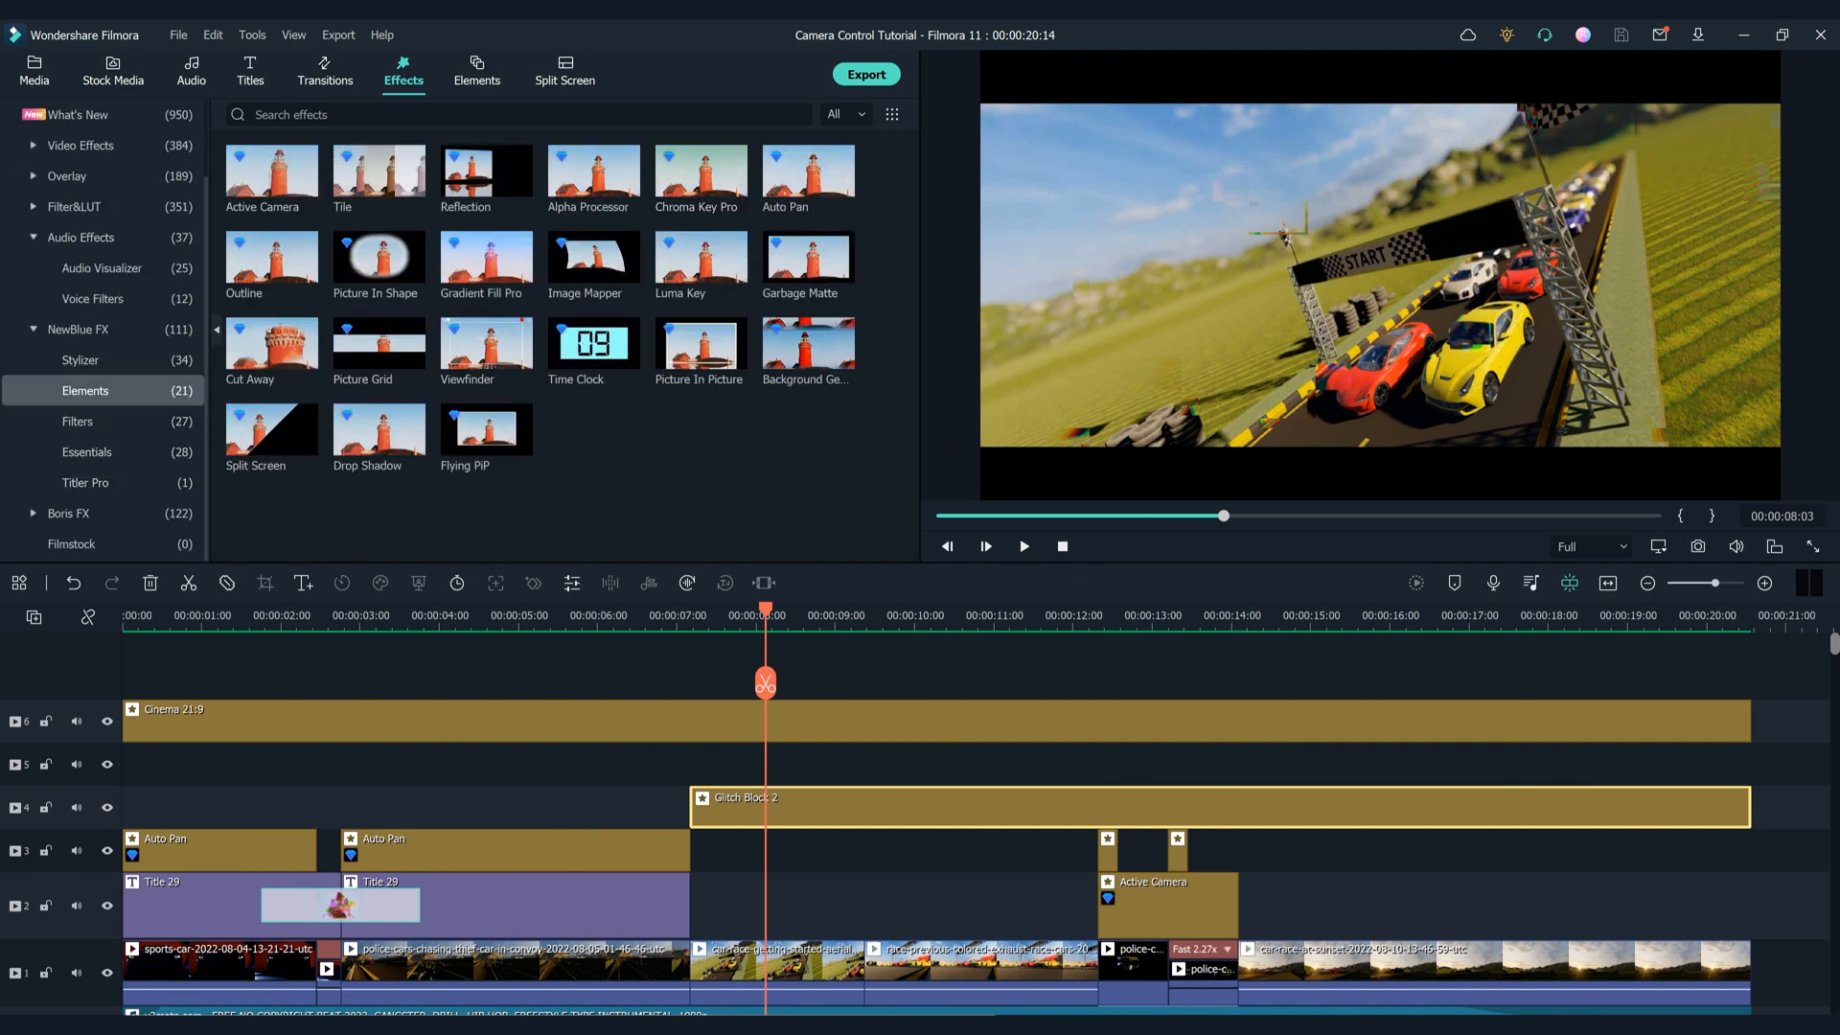
left_click_drag(824, 177, 728, 763)
left_click_drag(1085, 772, 1098, 779)
Set the track 5 Auto Pan effect's preset to Rotate In, play back the timeline, and render the preview
double_click(1034, 766)
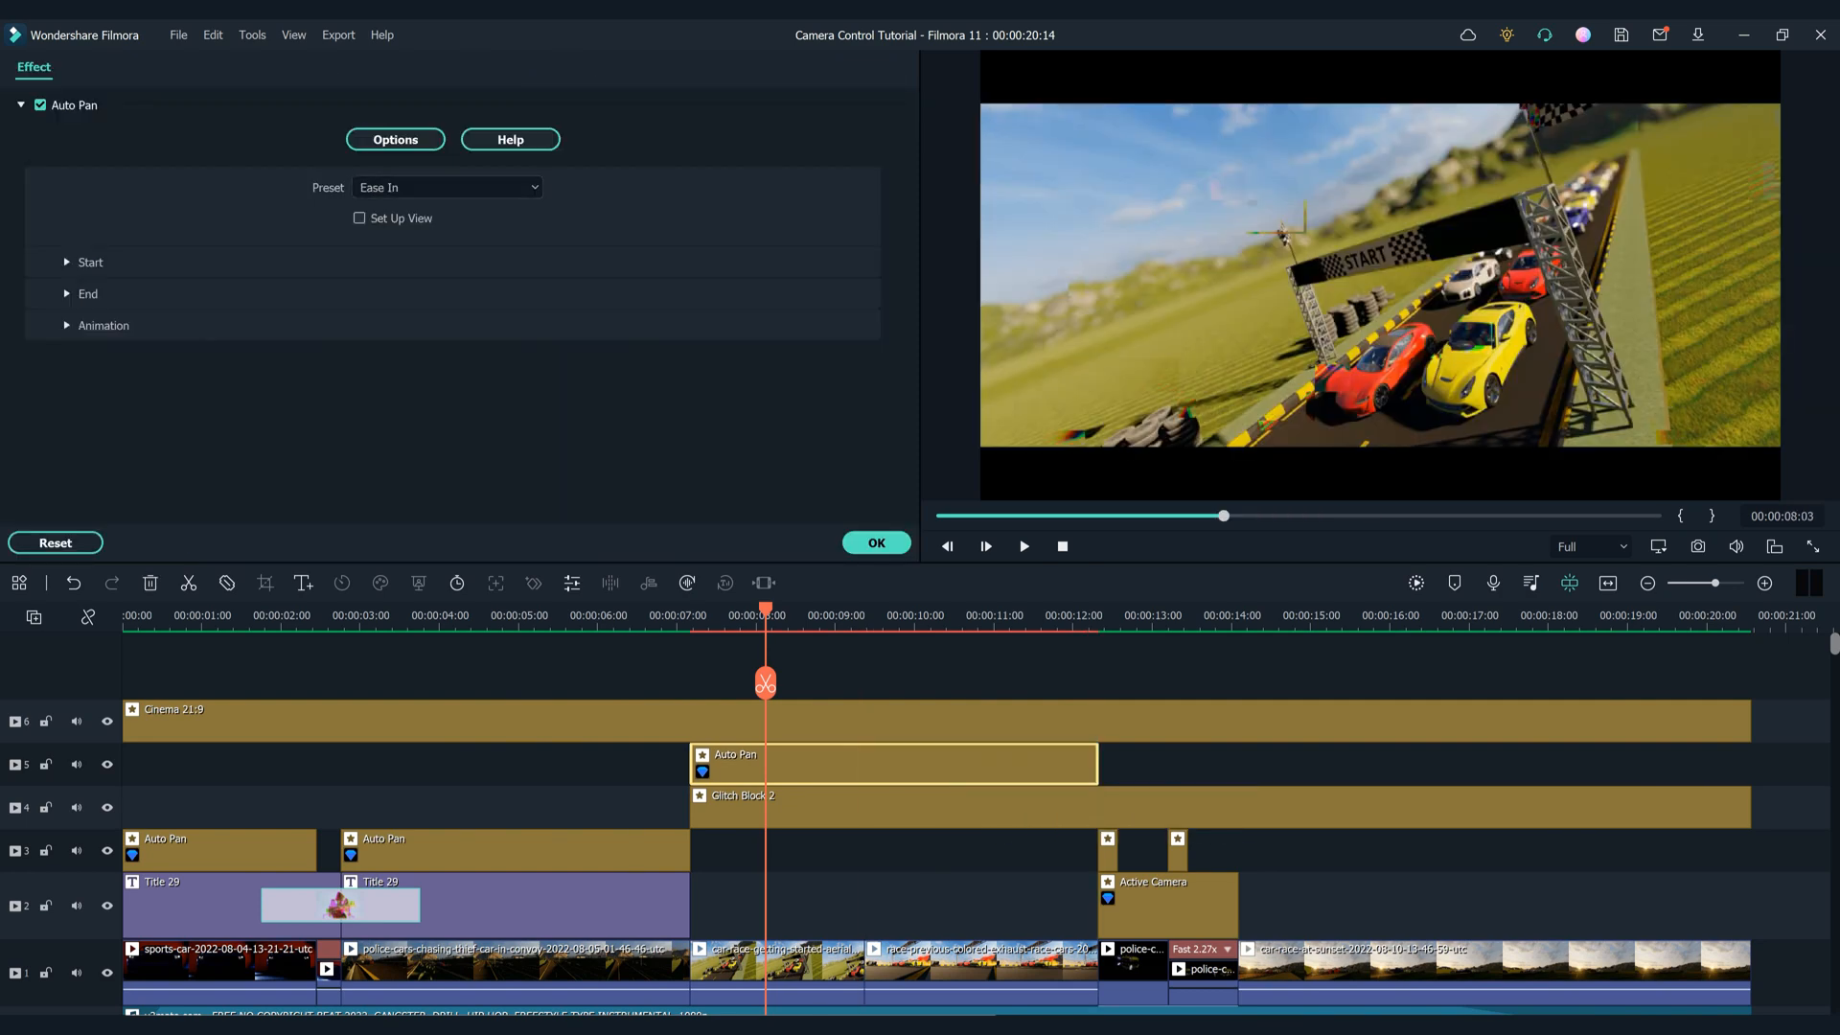
left_click(447, 187)
scroll(432, 316, "down", 3)
left_click(410, 370)
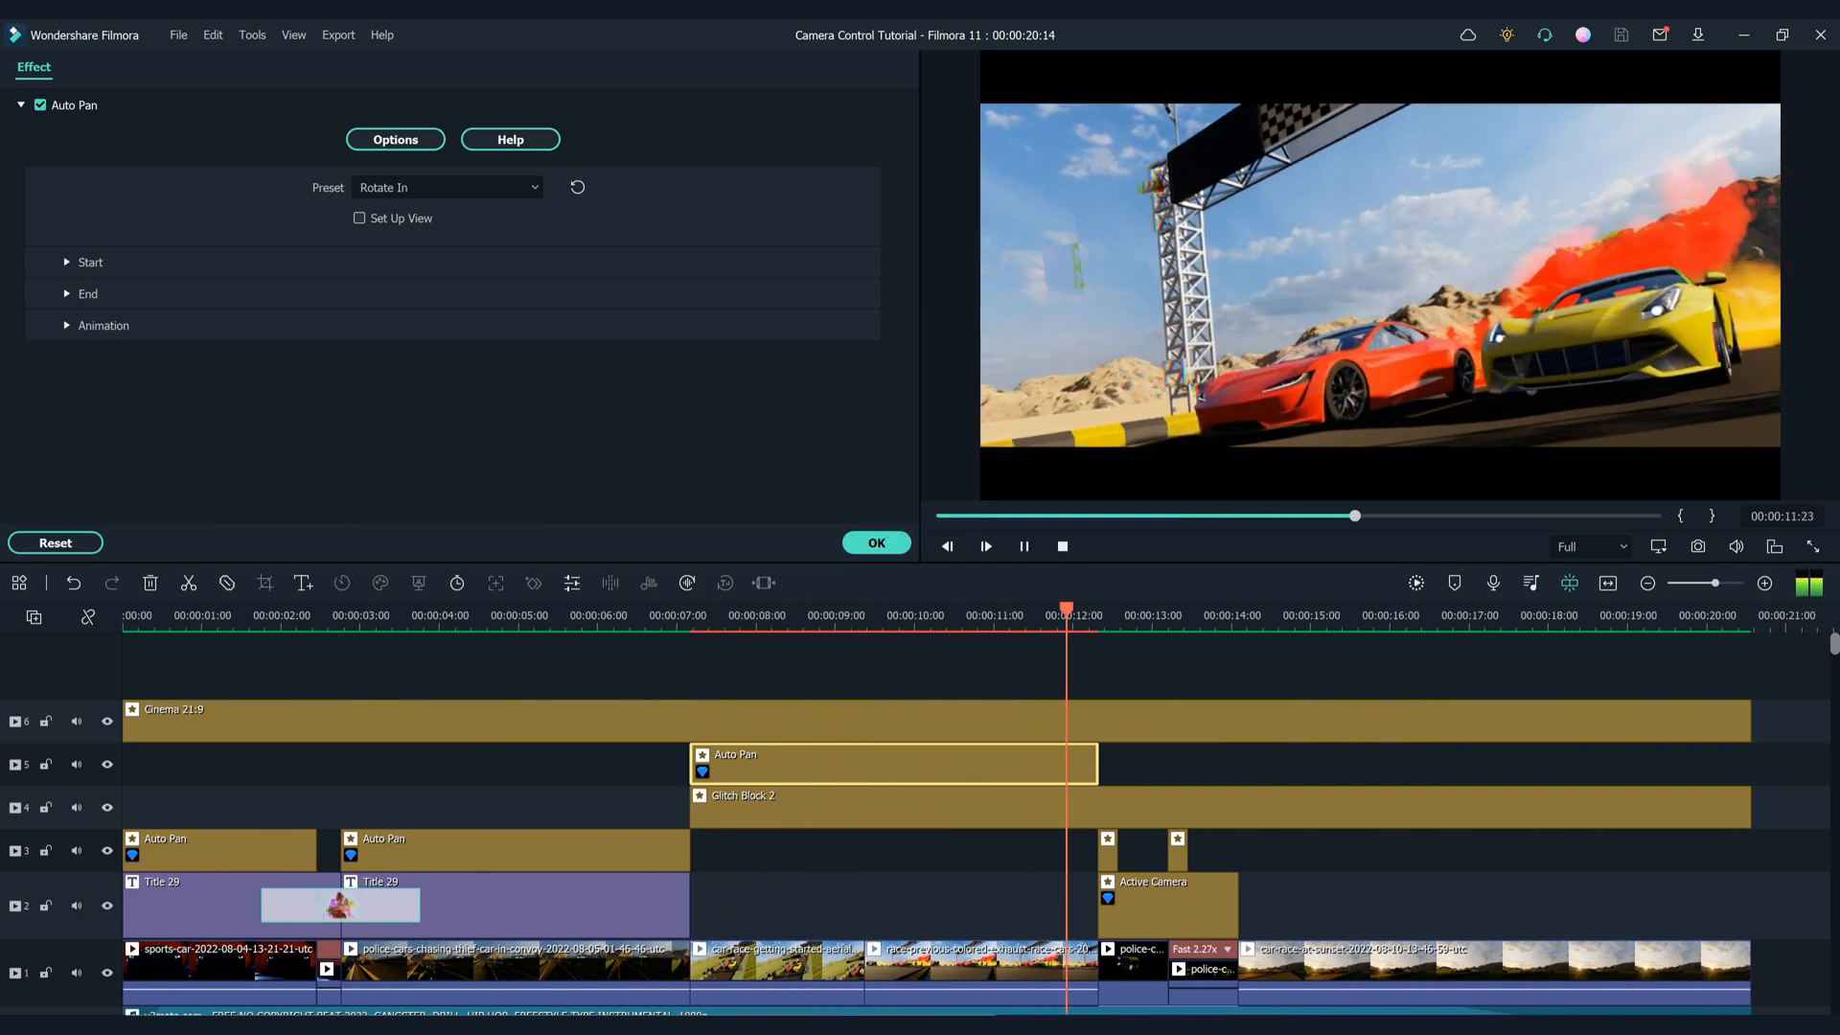
scroll(959, 815, "down", 2)
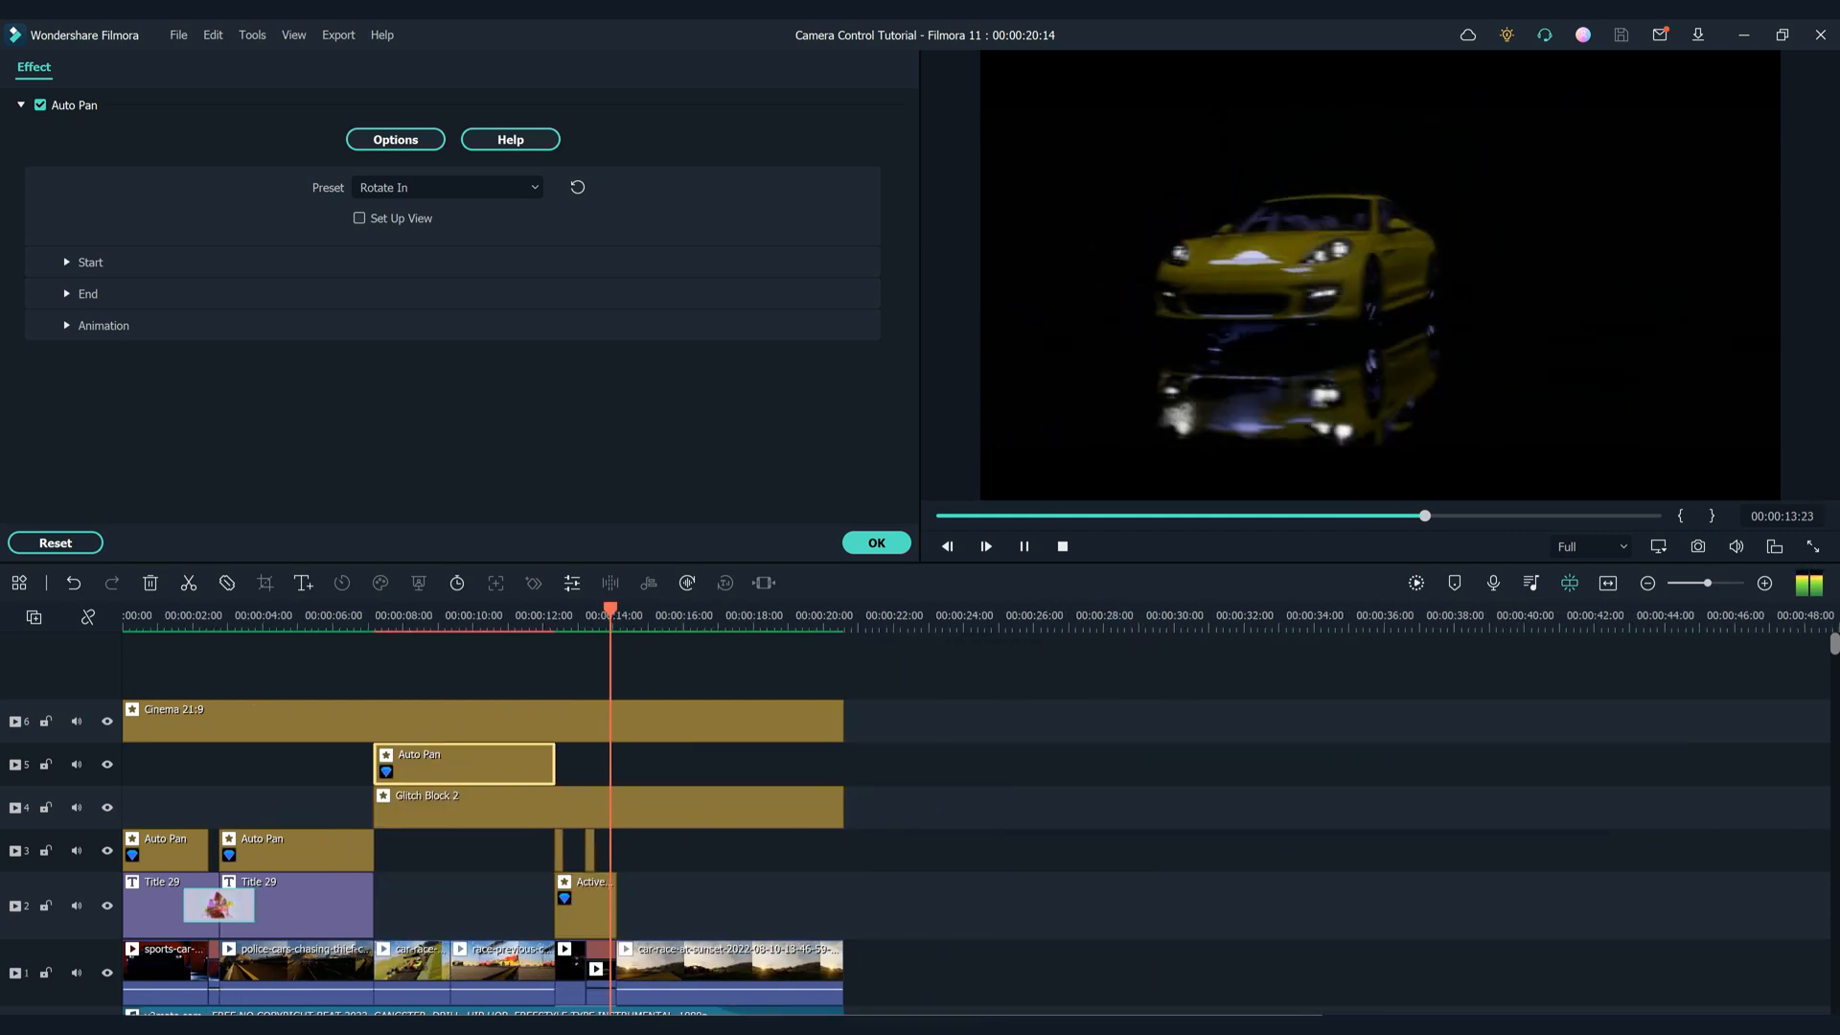
scroll(958, 814, "down", 2)
left_click(876, 543)
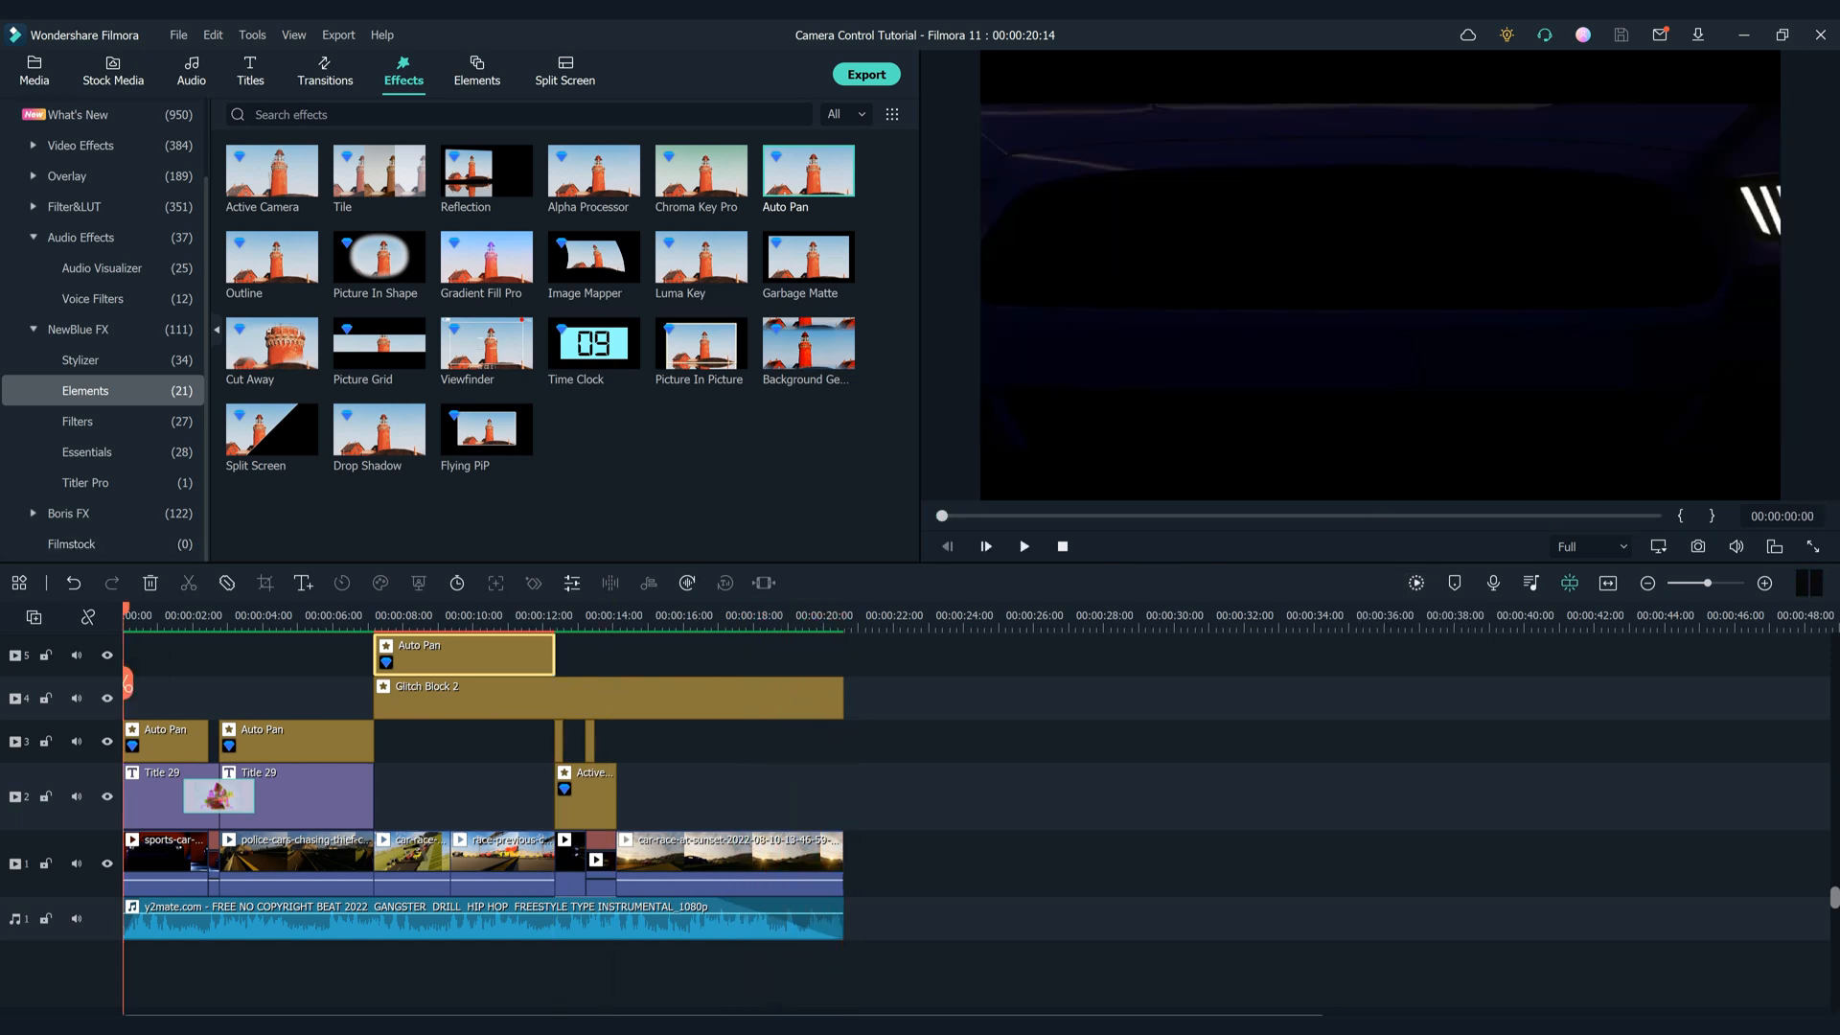
left_click(1416, 582)
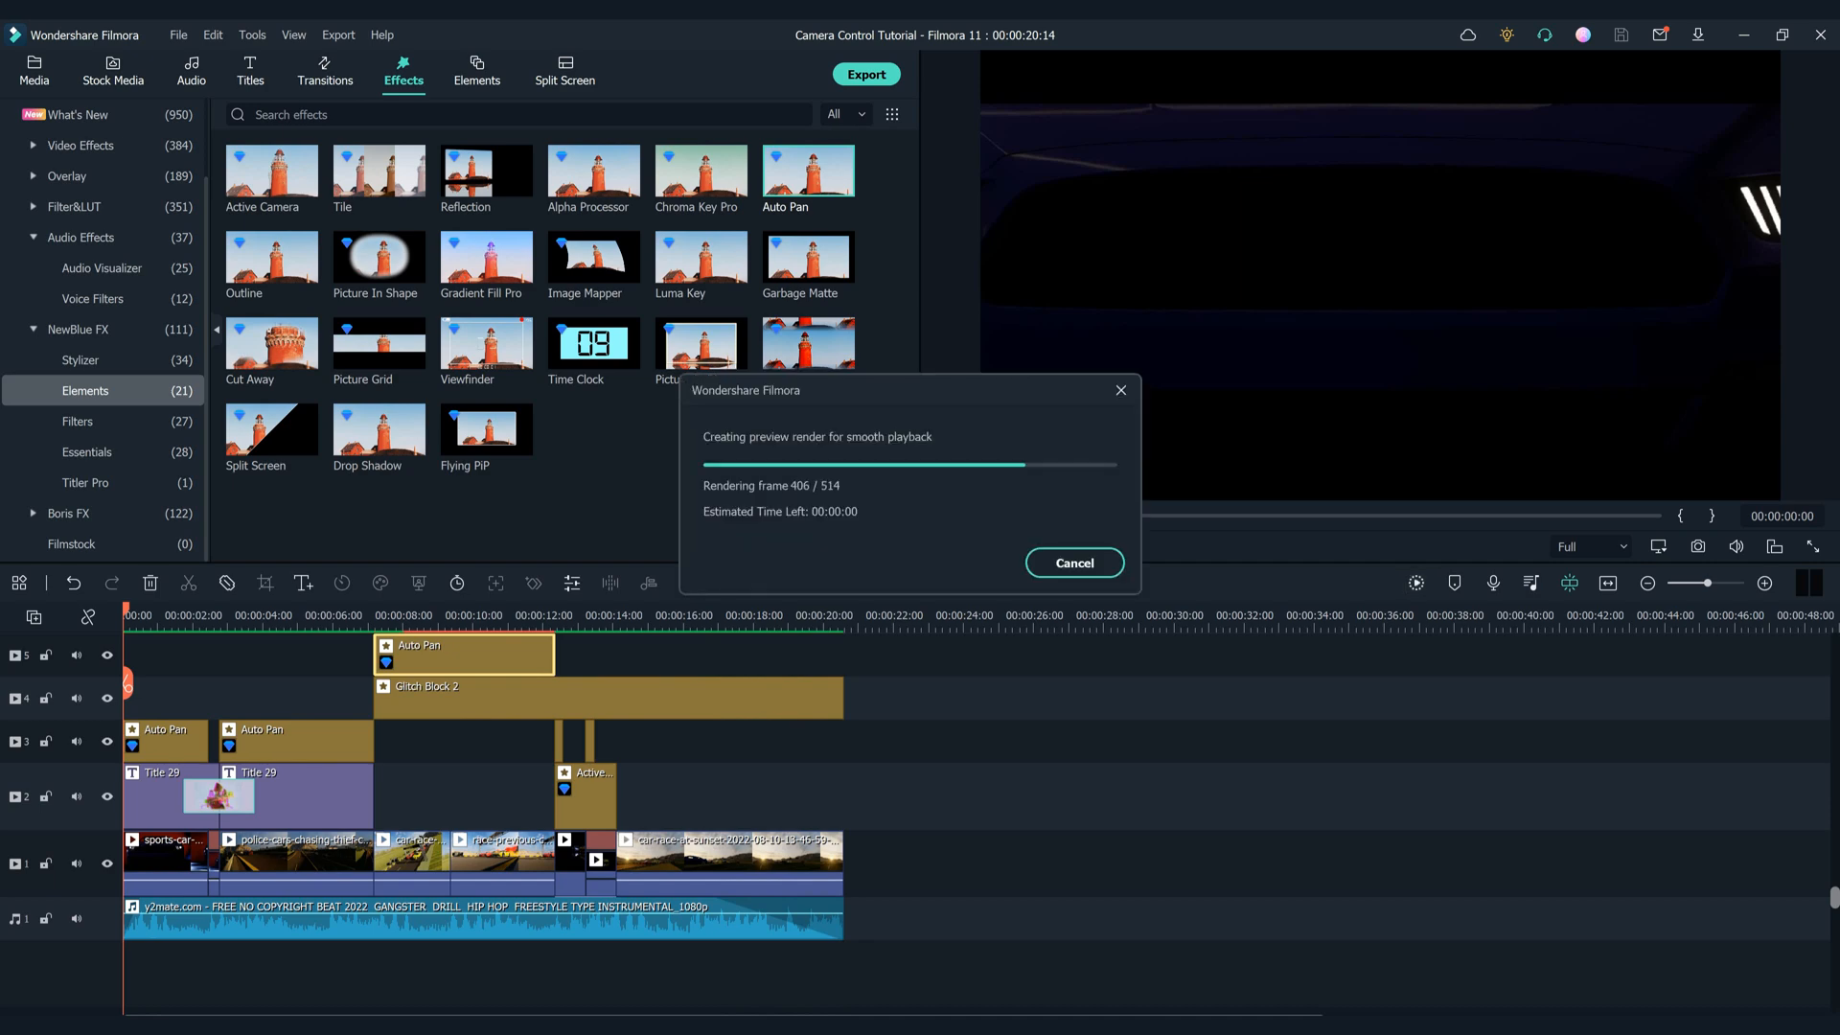